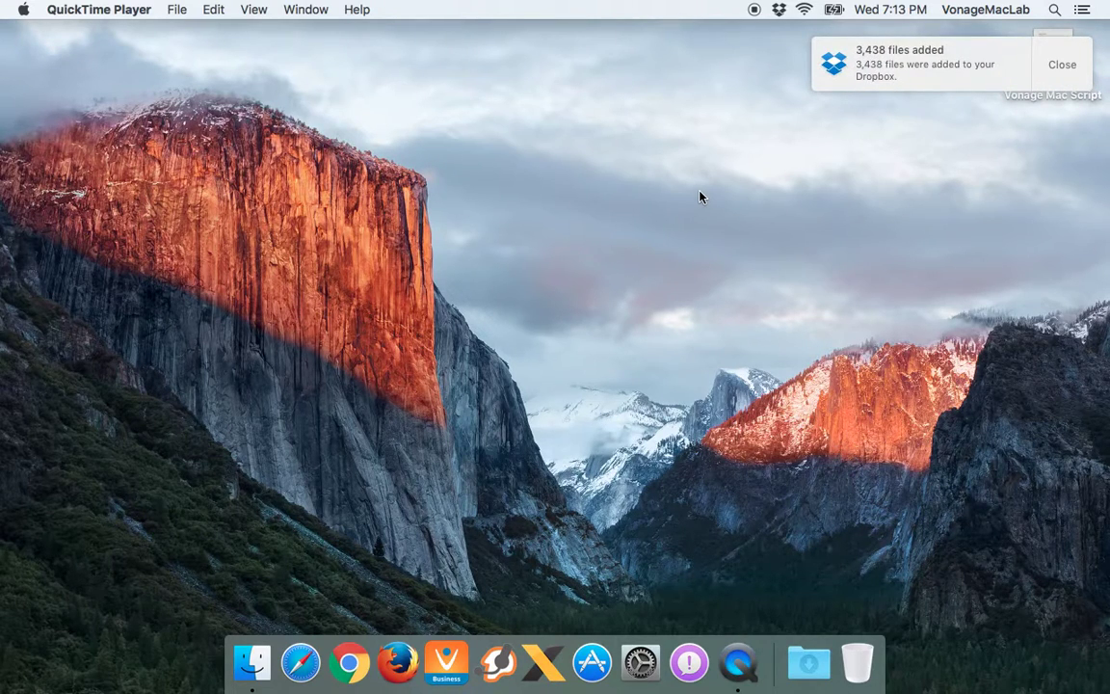
Close the Dropbox notification reporting 3,438 files added
{"action": "left_click", "coordinate": [1057, 65]}
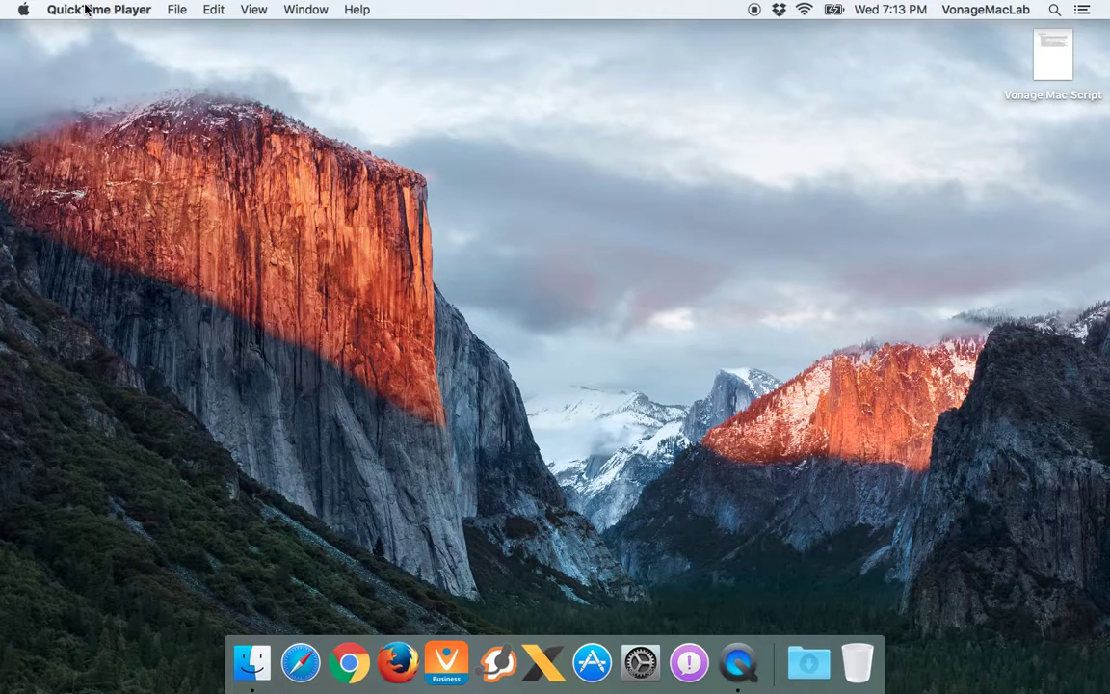
Show and dismiss QuickTime Player's menu, then open the Apple menu
{"action": "left_click", "coordinate": [131, 8]}
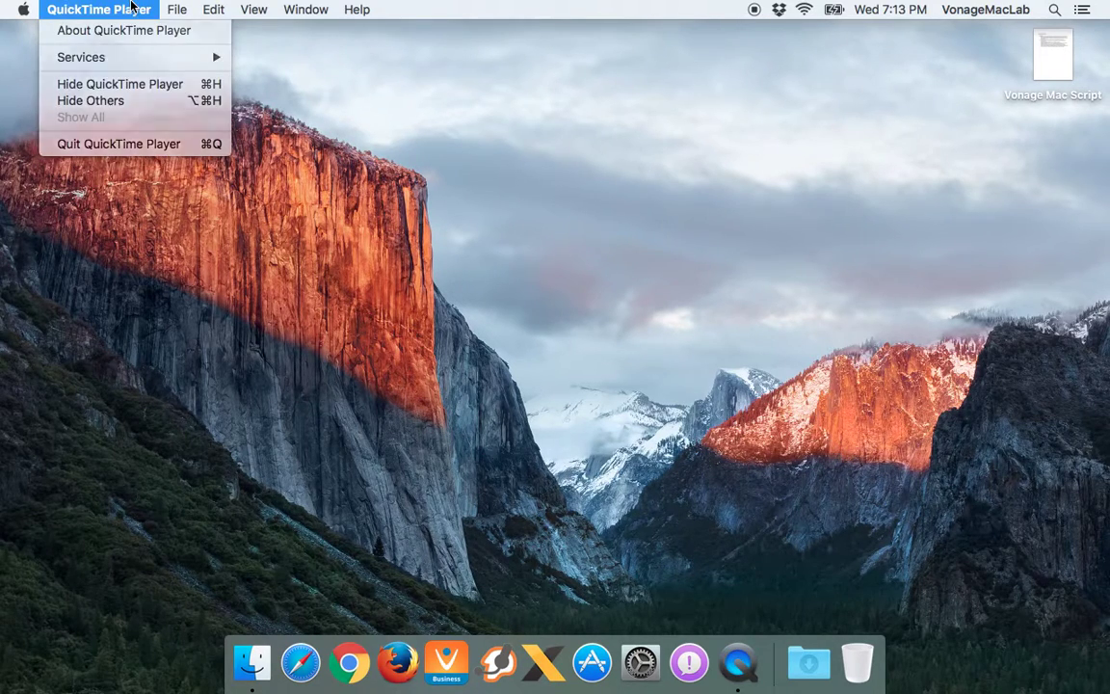
{"action": "left_click", "coordinate": [131, 7]}
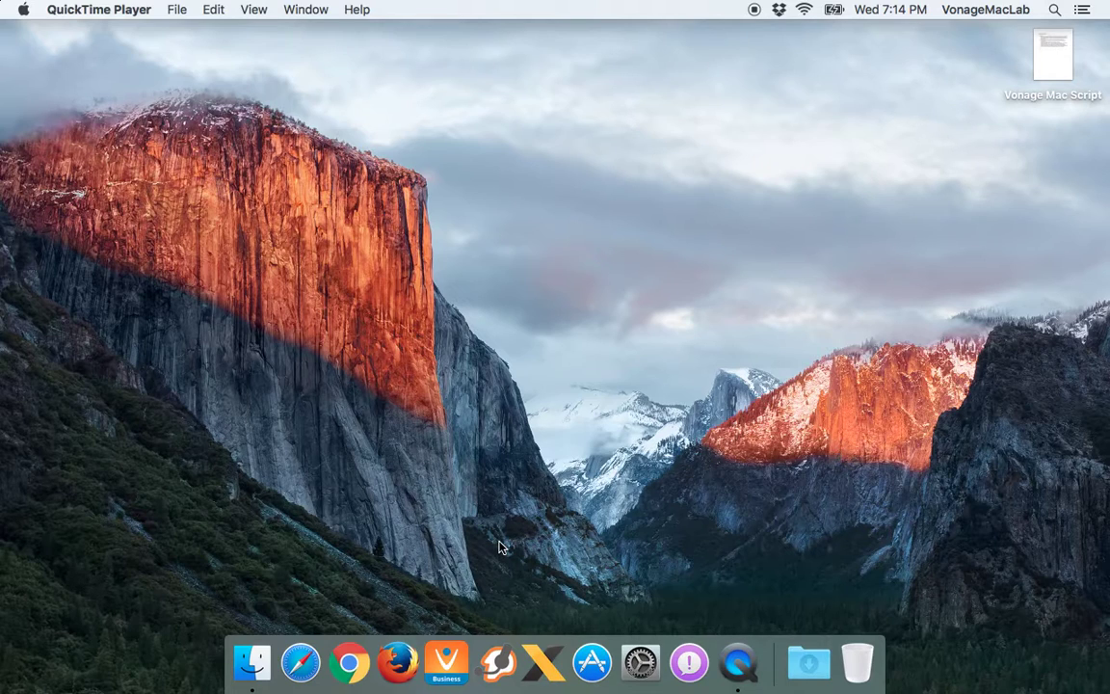
{"action": "left_click", "coordinate": [27, 8]}
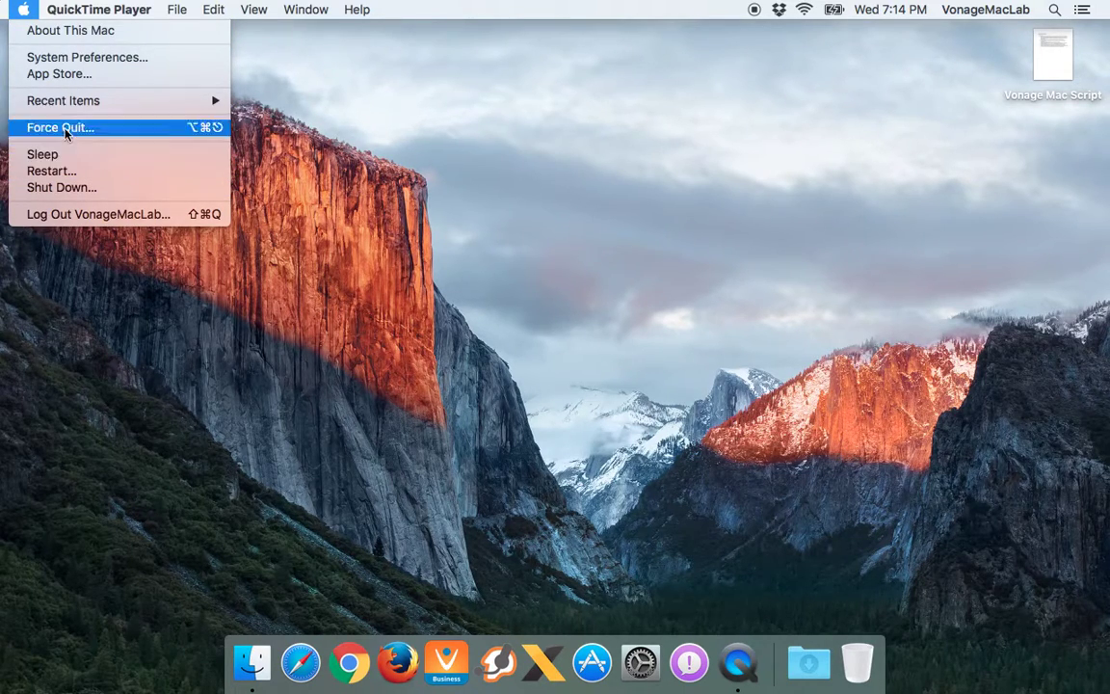
Open About This Mac and browse the Overview, Displays, Storage, Memory, Support and Service tabs
{"action": "key", "text": "Escape"}
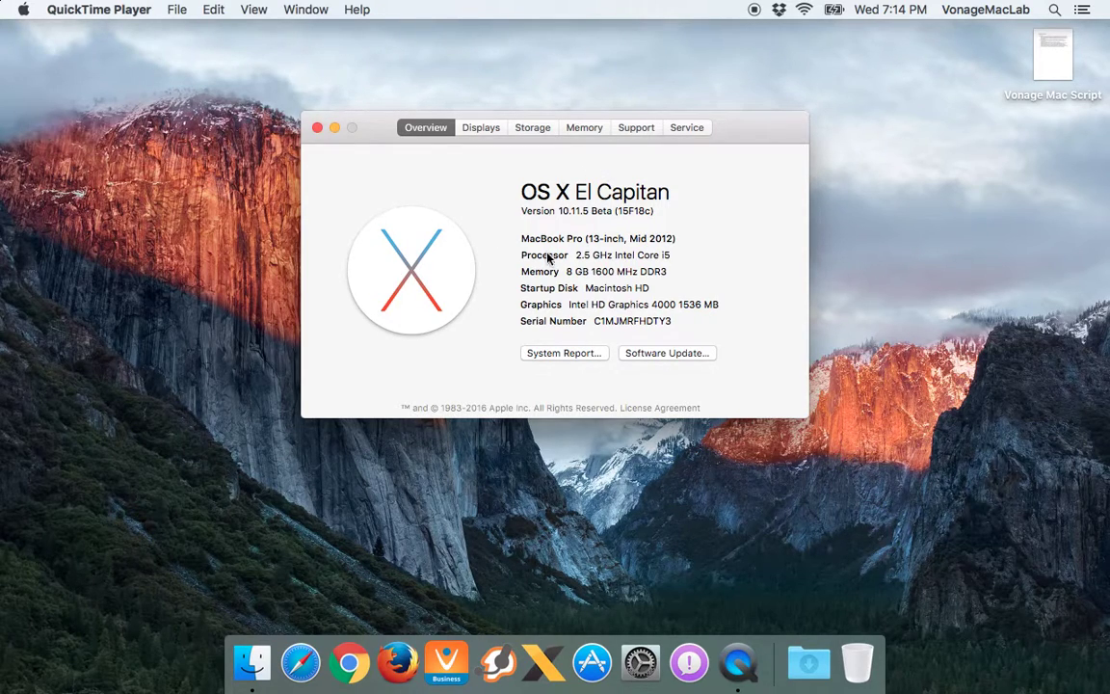
{"action": "left_click_drag", "start_coordinate": [522, 238], "coordinate": [680, 238]}
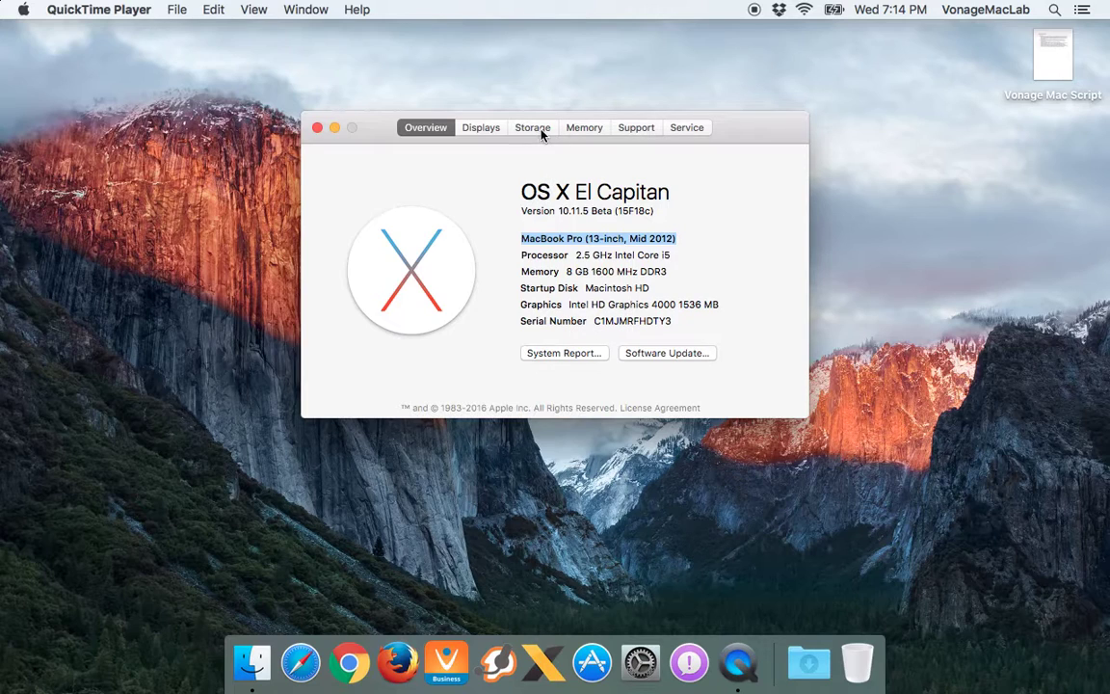
{"action": "left_click", "coordinate": [479, 128]}
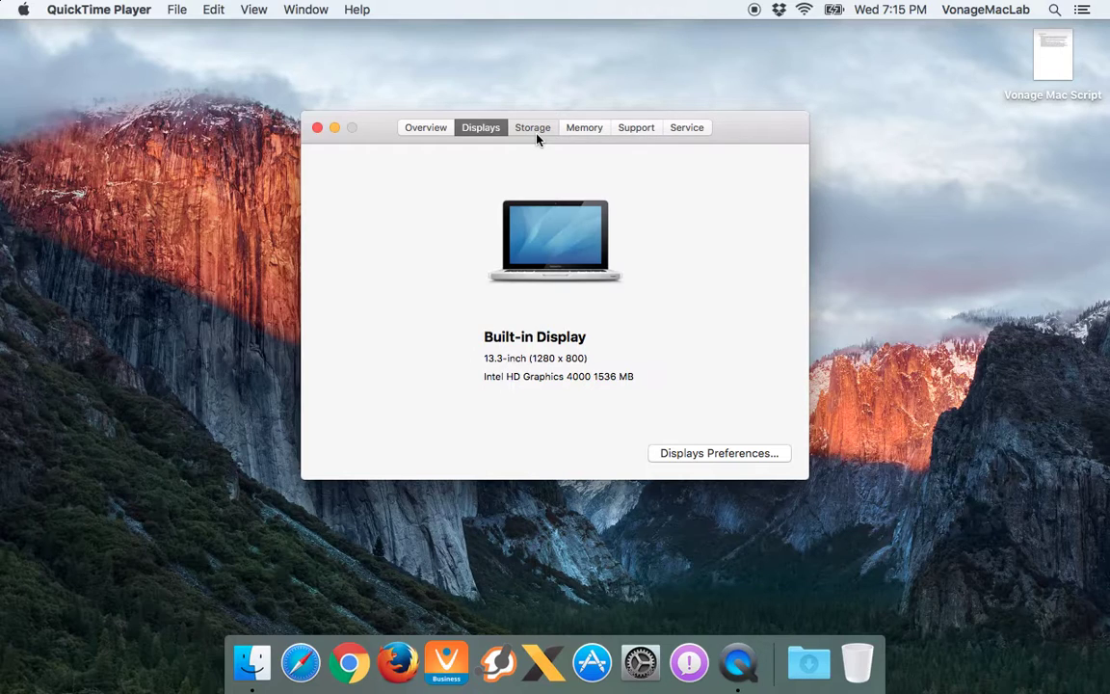
{"action": "left_click", "coordinate": [533, 128]}
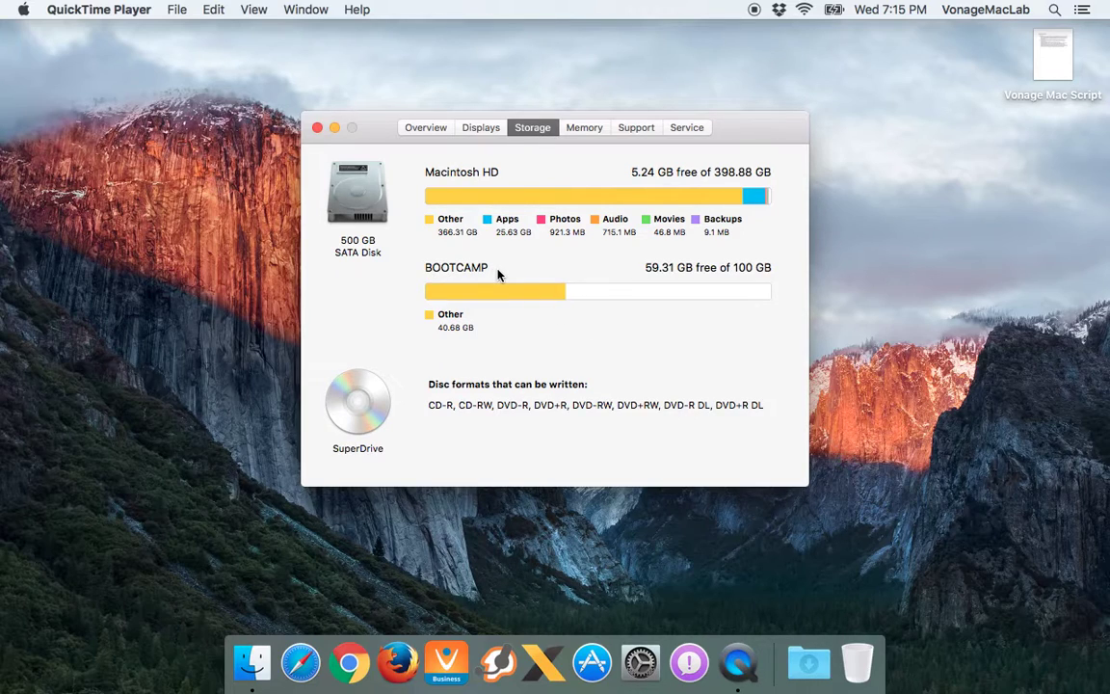
{"action": "left_click", "coordinate": [585, 129]}
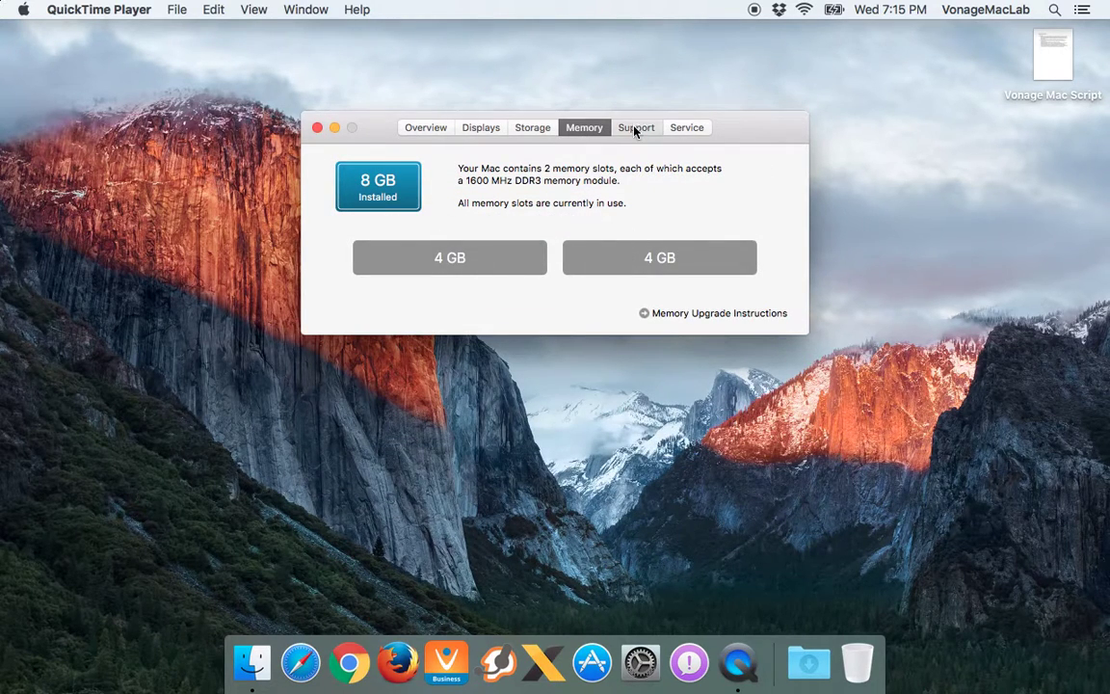
{"action": "left_click", "coordinate": [636, 127]}
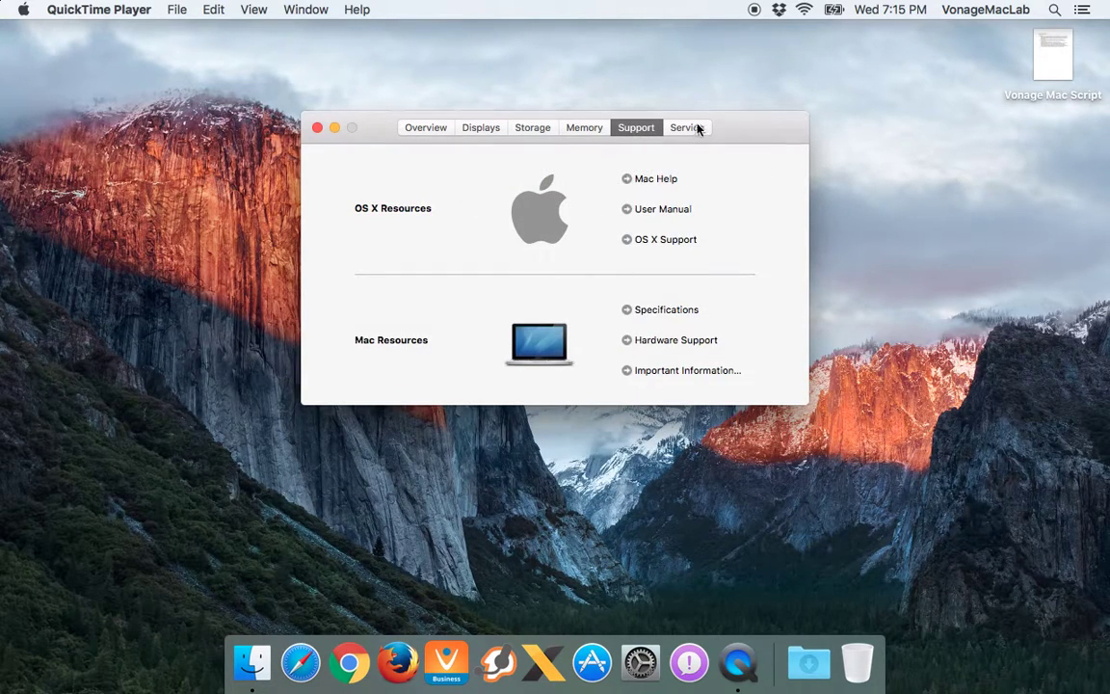
{"action": "left_click", "coordinate": [694, 128]}
{"action": "left_click", "coordinate": [429, 128]}
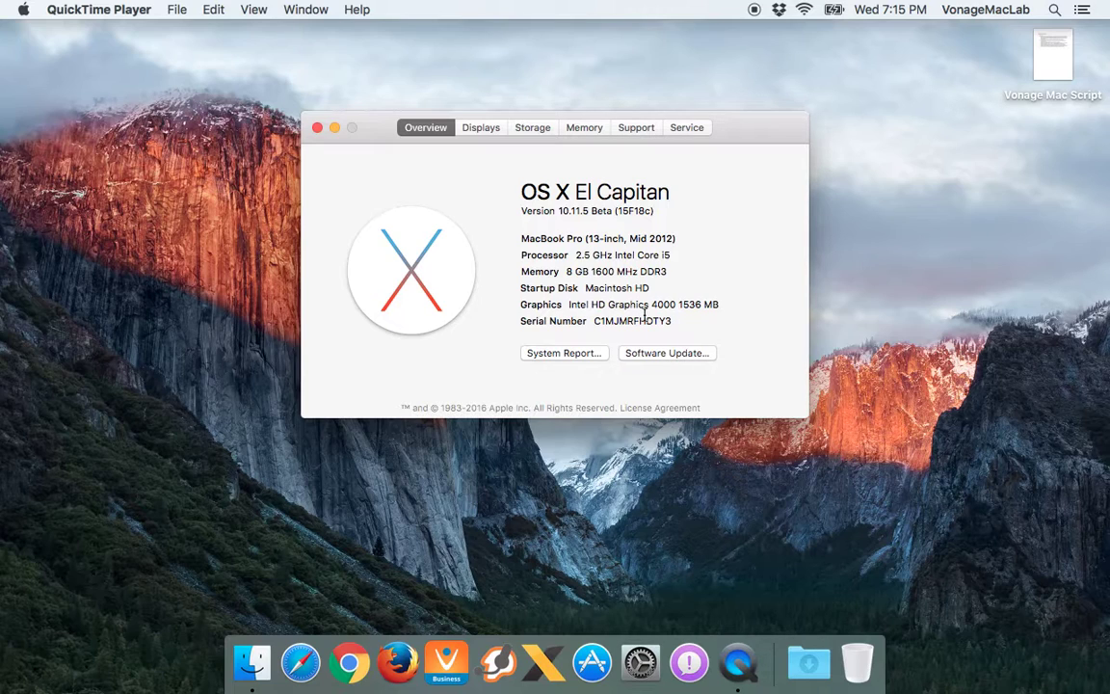
Close About This Mac and reopen the Apple menu, toggling Option to reveal System Information
{"action": "left_click", "coordinate": [317, 127]}
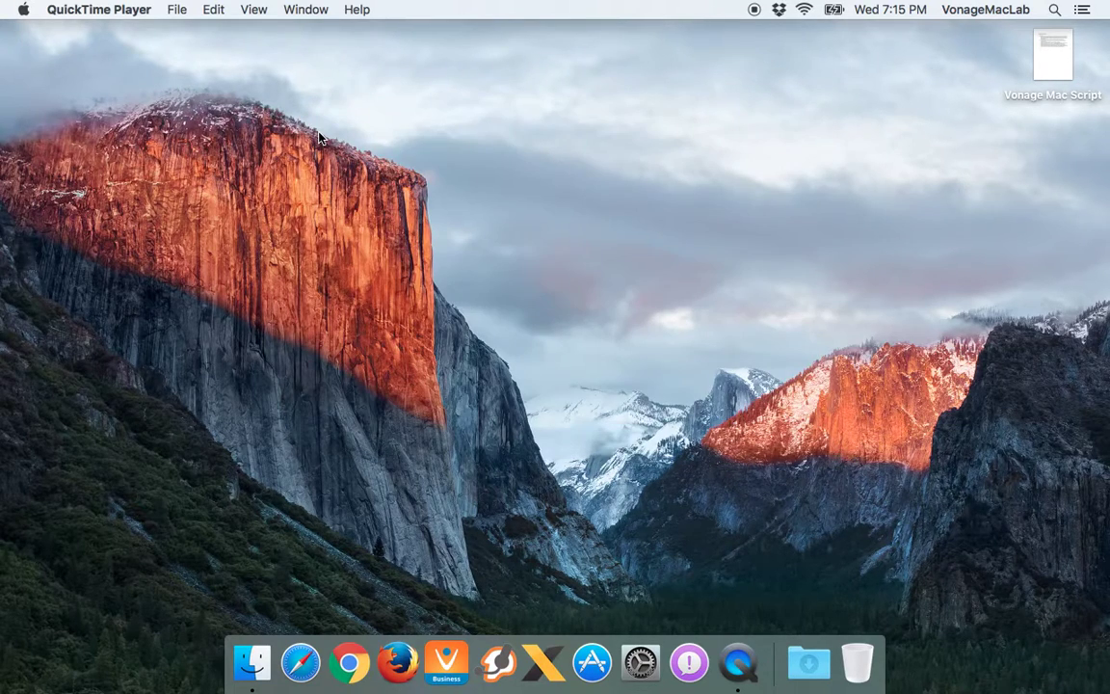
{"action": "left_click", "coordinate": [36, 18]}
{"action": "key", "text": "alt"}
{"action": "key", "text": "alt"}
{"action": "key", "text": "alt"}
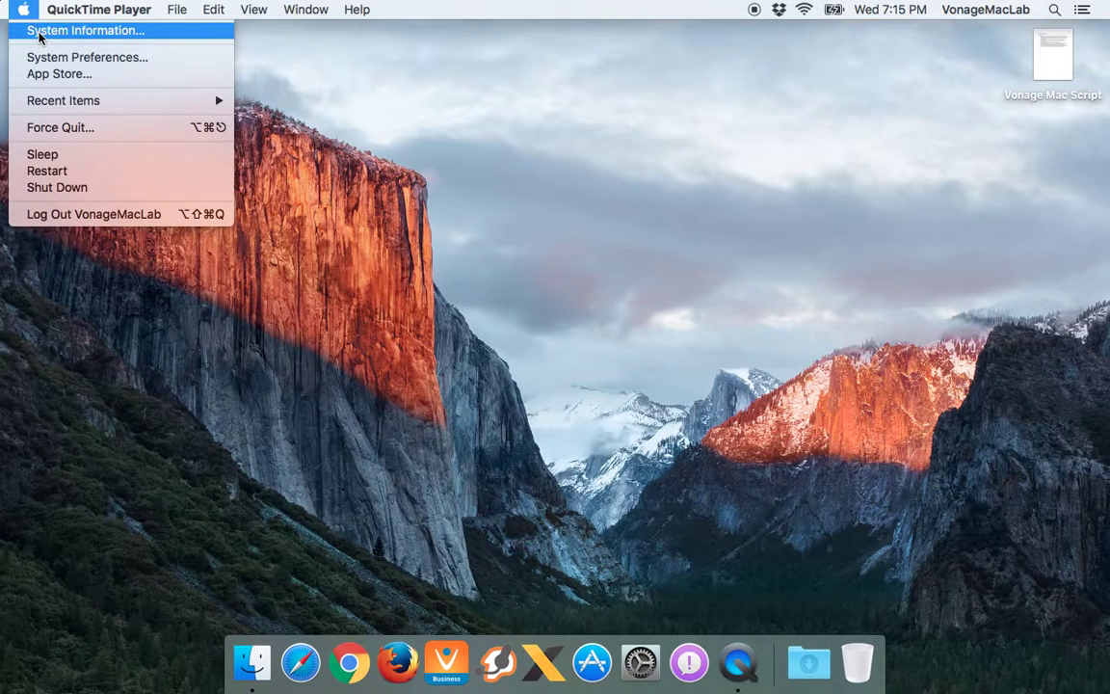
{"action": "key", "text": "alt"}
{"action": "key", "text": "alt"}
{"action": "key", "text": "alt"}
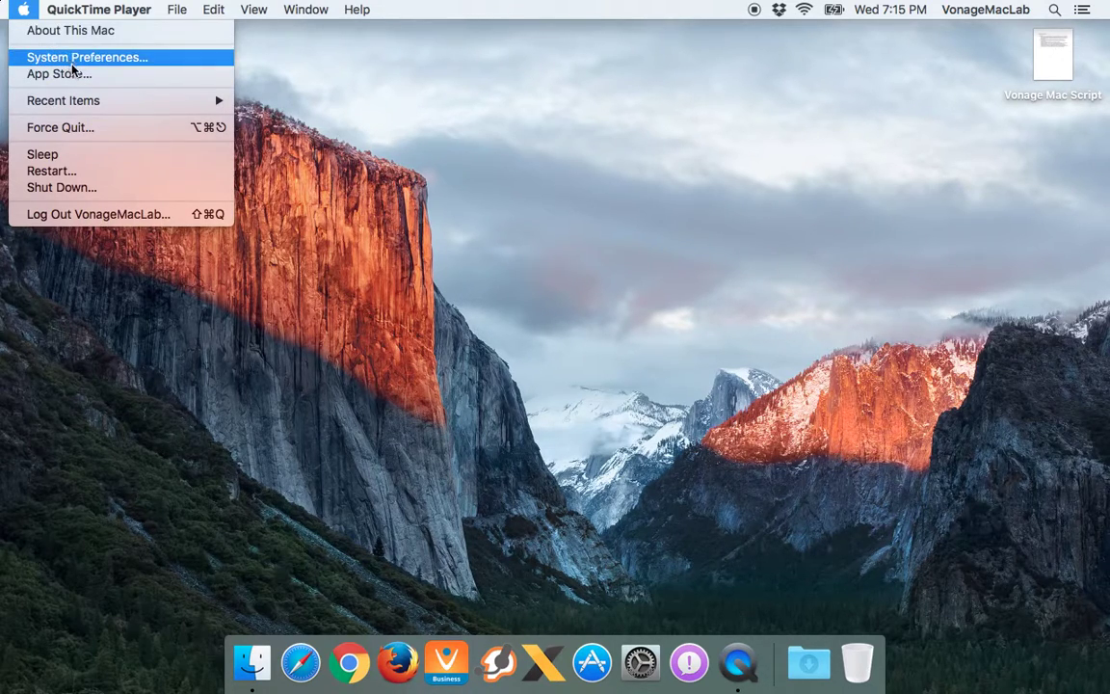
Open Force Quit Applications, select Finder then QuickTime Player, close it, and return to Finder
{"action": "mouse_move", "coordinate": [95, 104]}
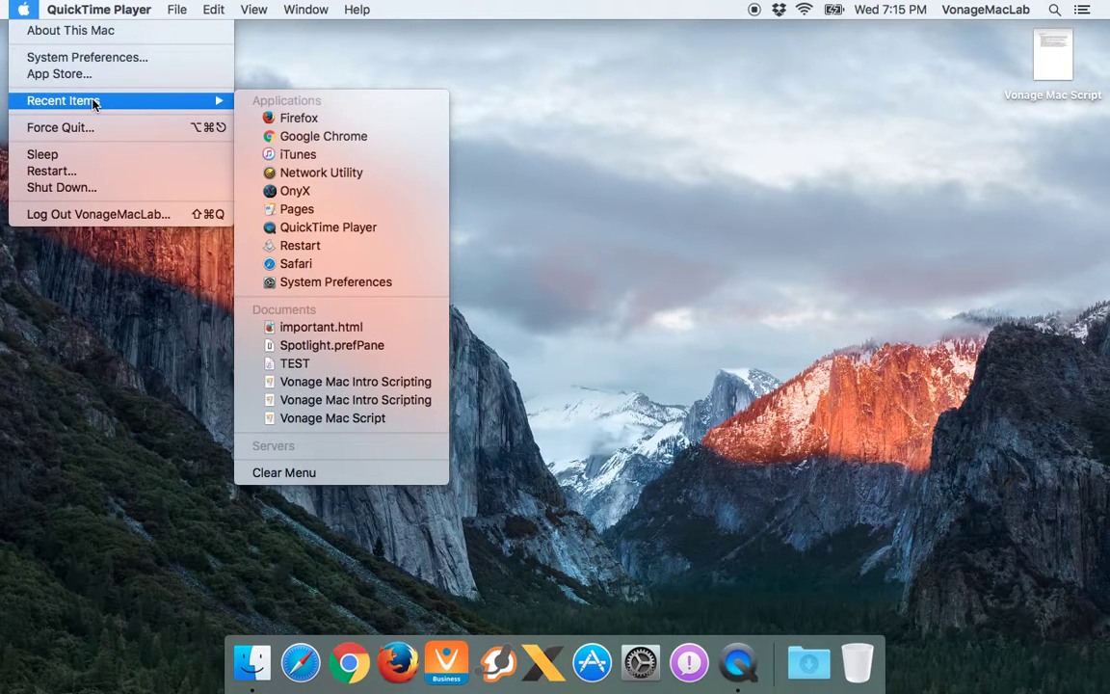
{"action": "left_click", "coordinate": [60, 127]}
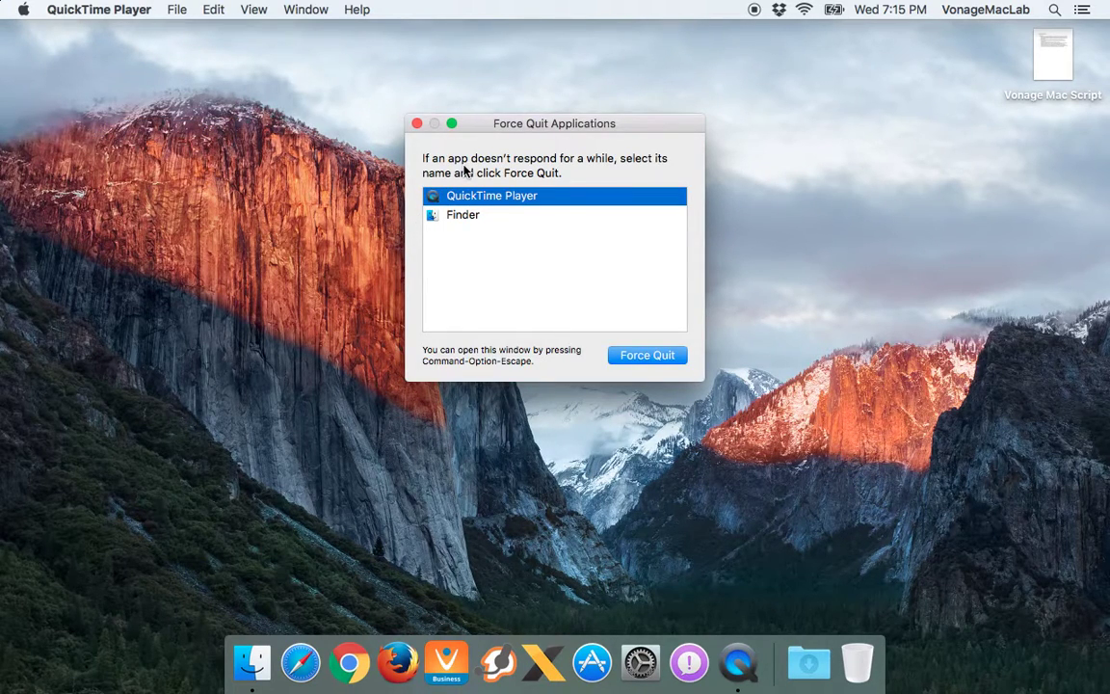
{"action": "left_click", "coordinate": [505, 217]}
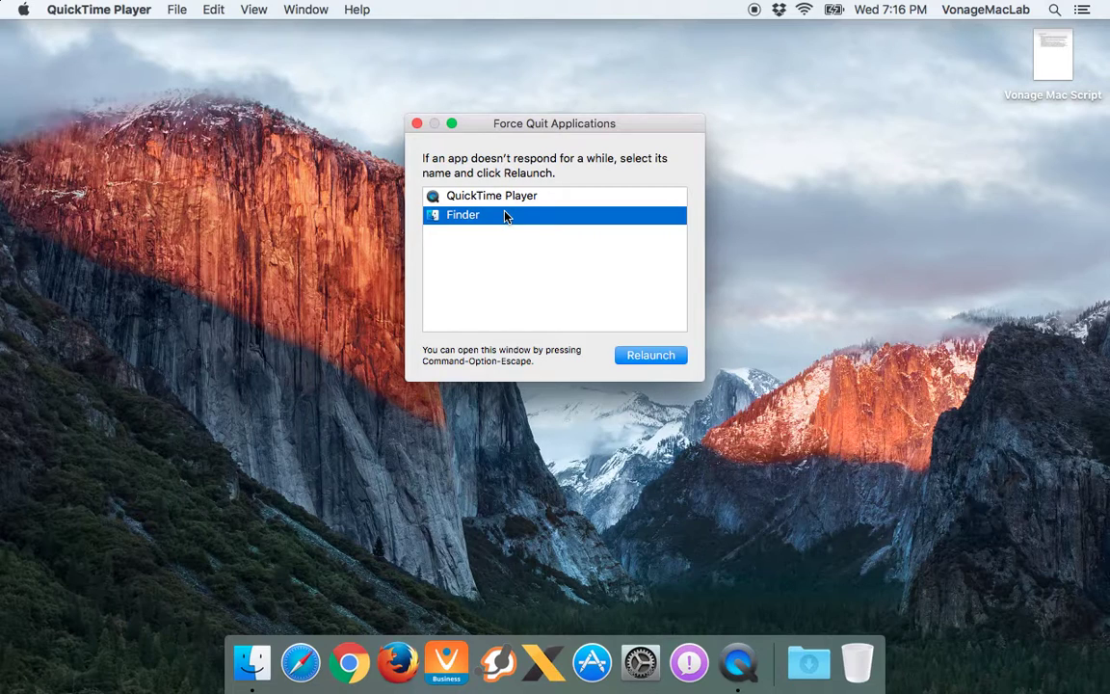
{"action": "key", "text": "Up"}
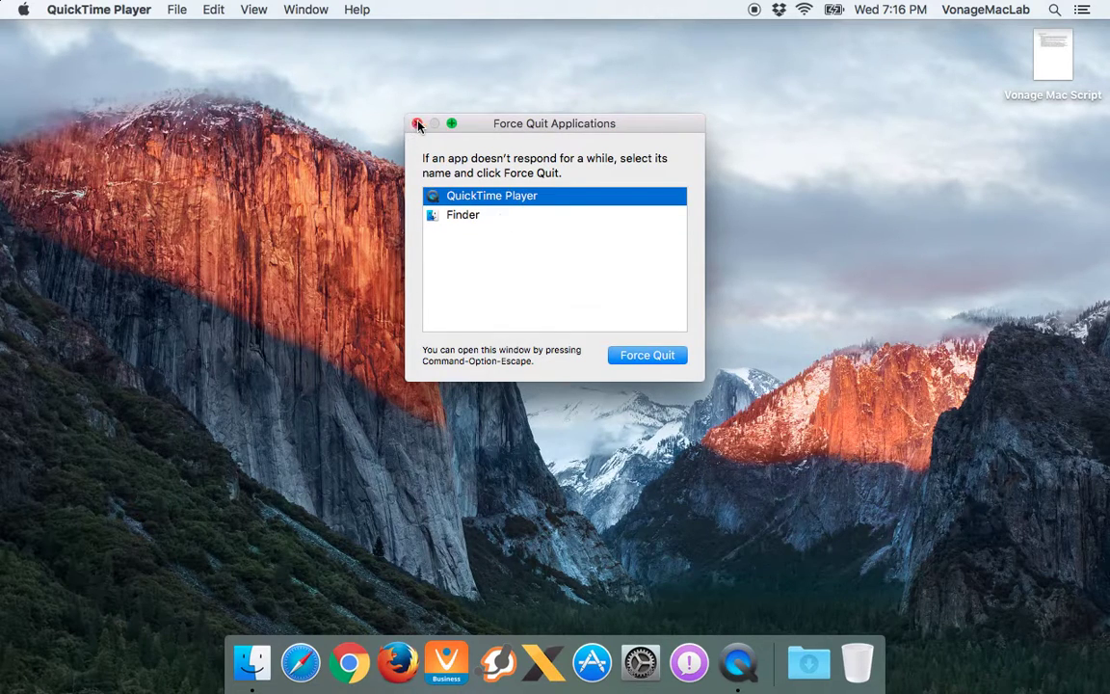
{"action": "left_click", "coordinate": [416, 123]}
{"action": "left_click", "coordinate": [22, 9]}
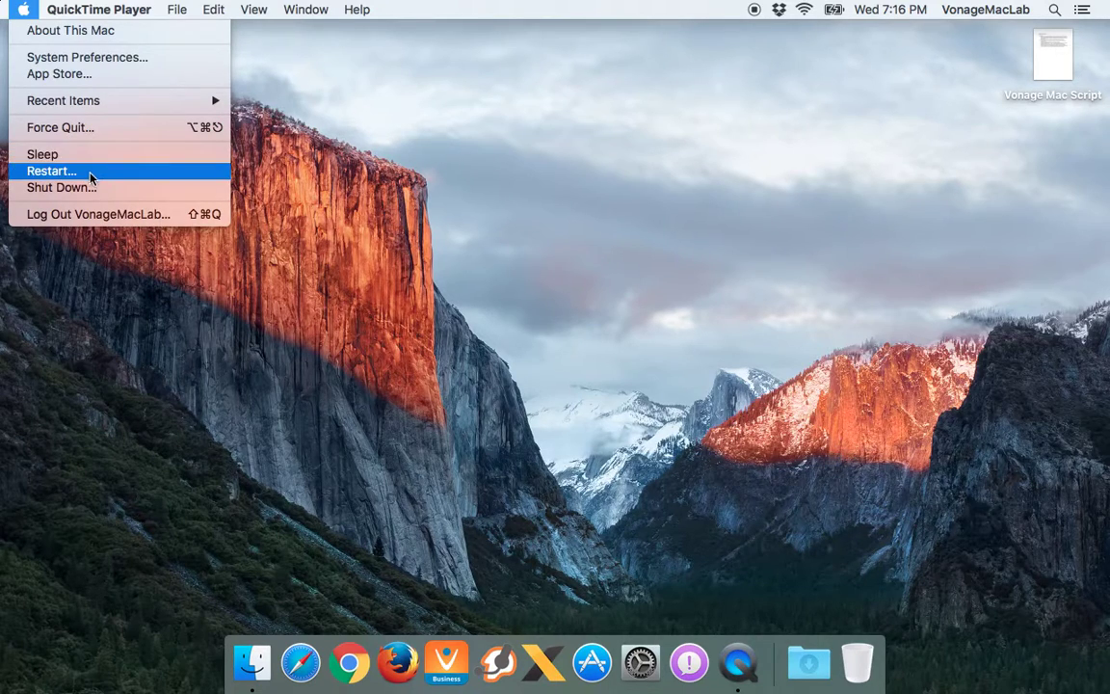
{"action": "left_click", "coordinate": [135, 289]}
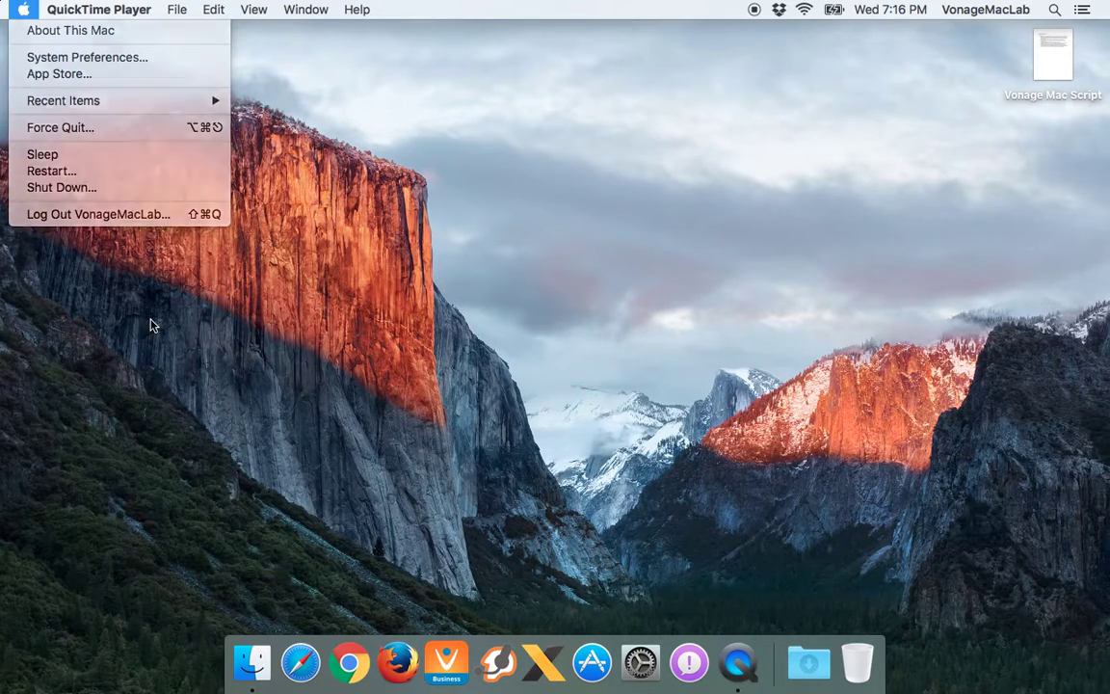
{"action": "left_click", "coordinate": [72, 11]}
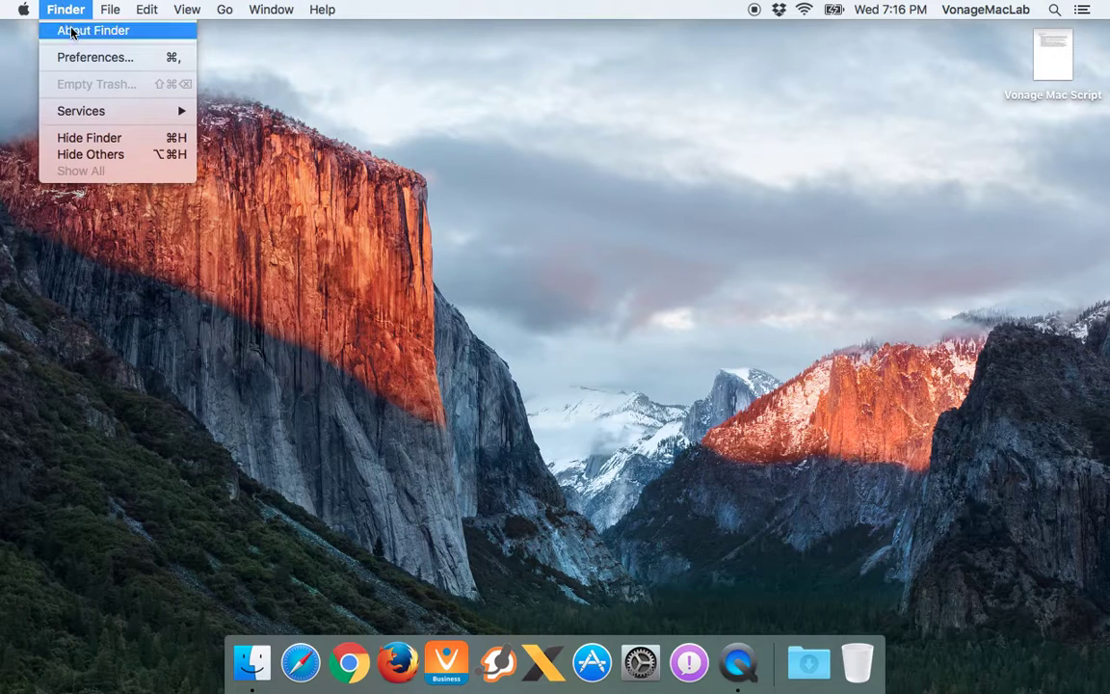
{"action": "left_click", "coordinate": [650, 205]}
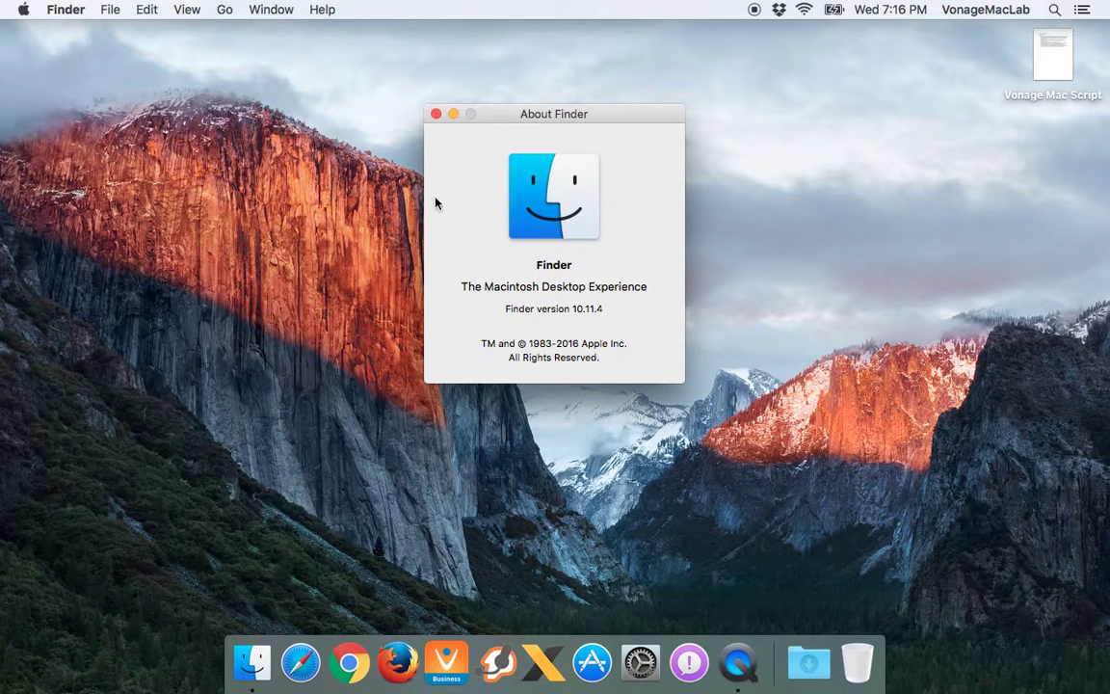
{"action": "left_click", "coordinate": [436, 114]}
{"action": "left_click", "coordinate": [68, 8]}
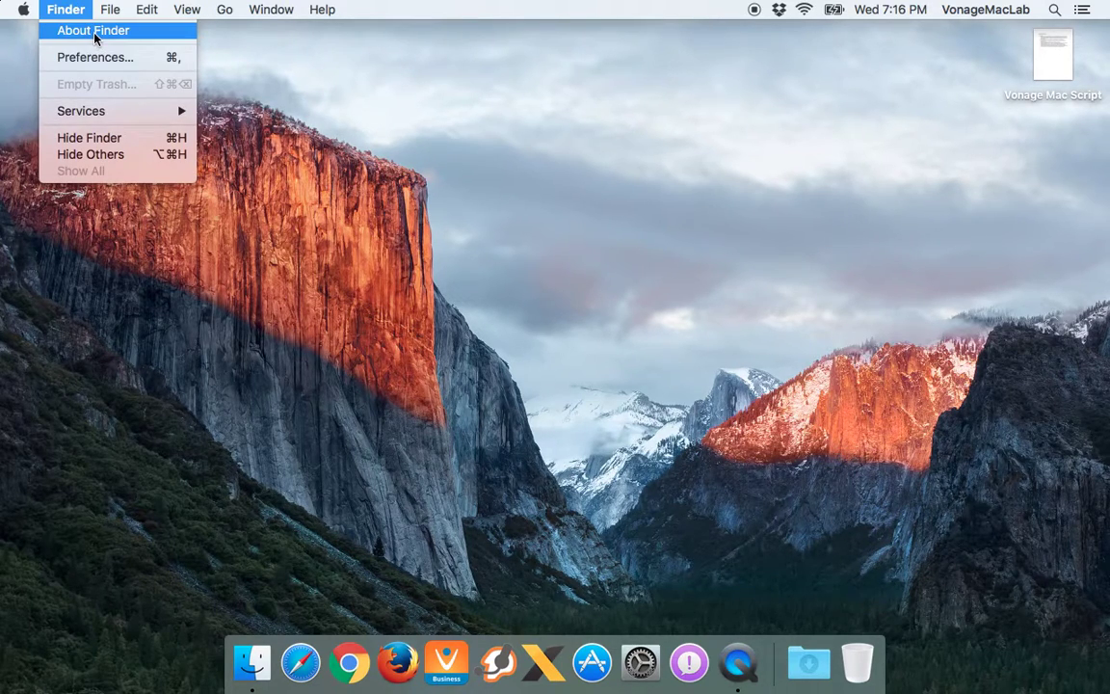
{"action": "left_click", "coordinate": [93, 57]}
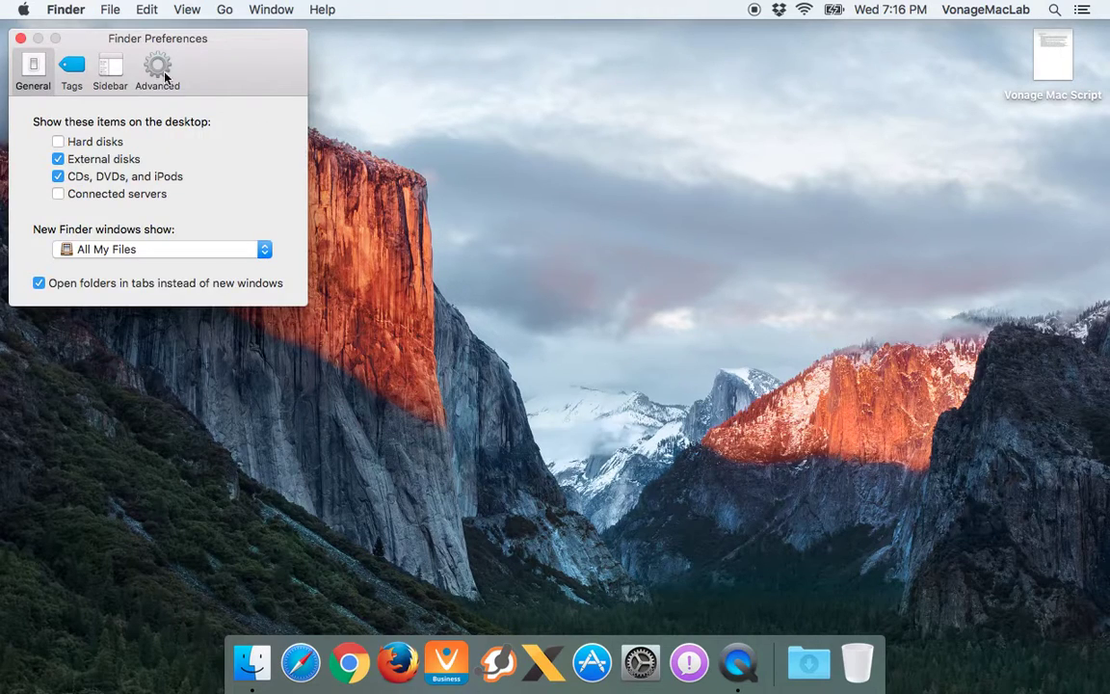
{"action": "left_click", "coordinate": [22, 39]}
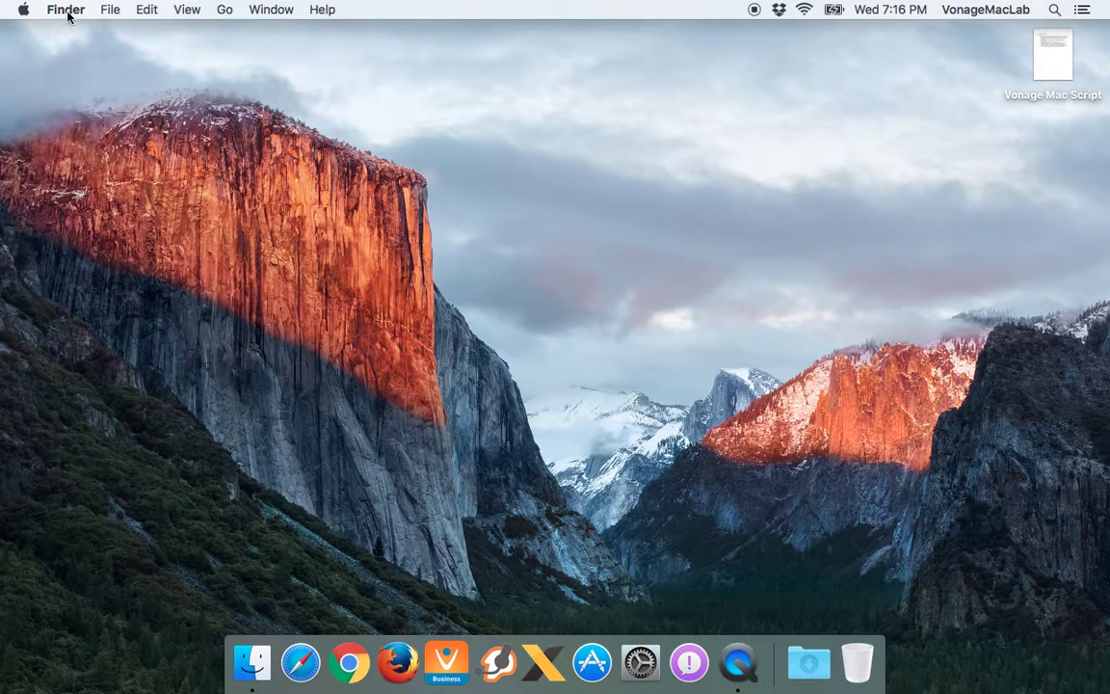
{"action": "left_click", "coordinate": [110, 10]}
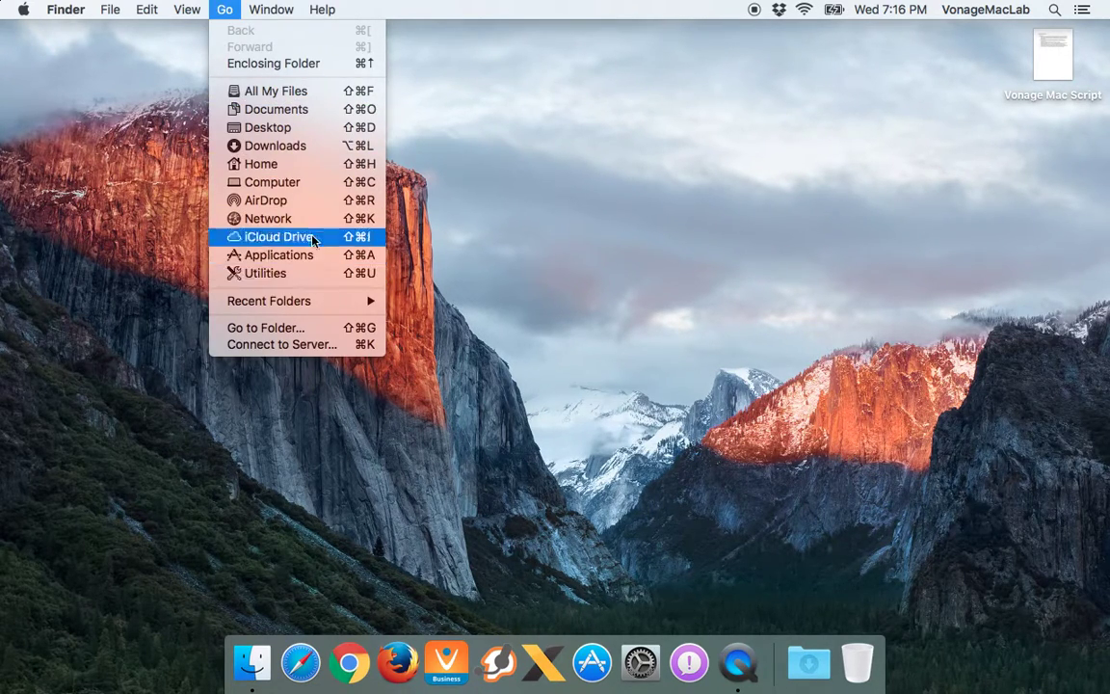
{"action": "mouse_move", "coordinate": [308, 302]}
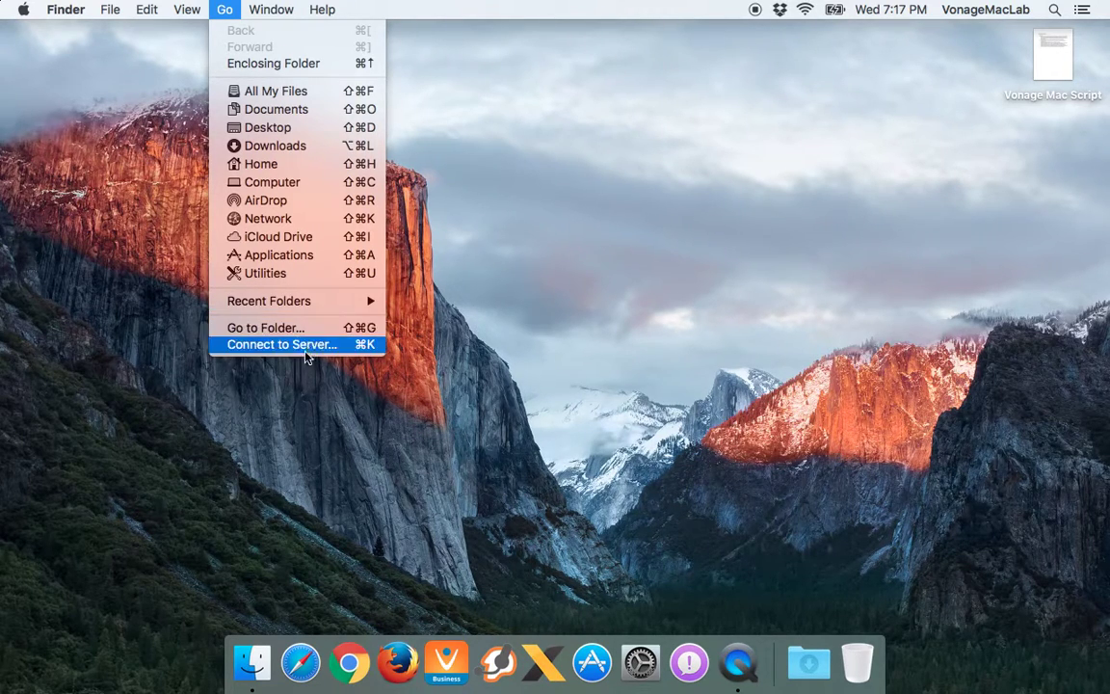
{"action": "mouse_move", "coordinate": [271, 10]}
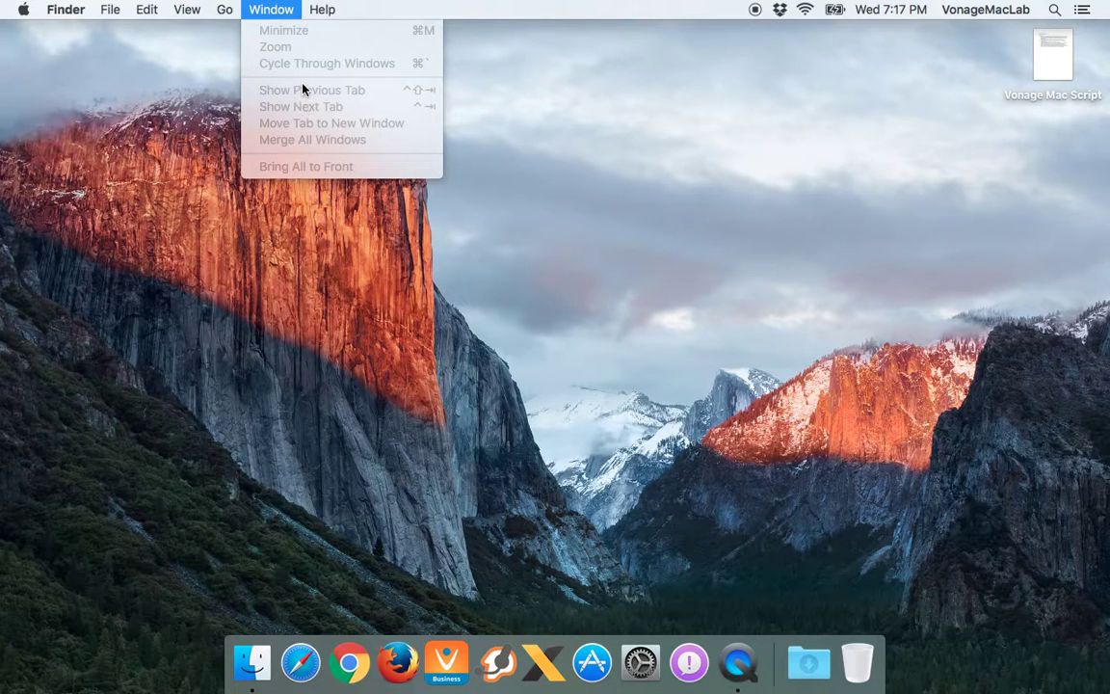
{"action": "mouse_move", "coordinate": [323, 16]}
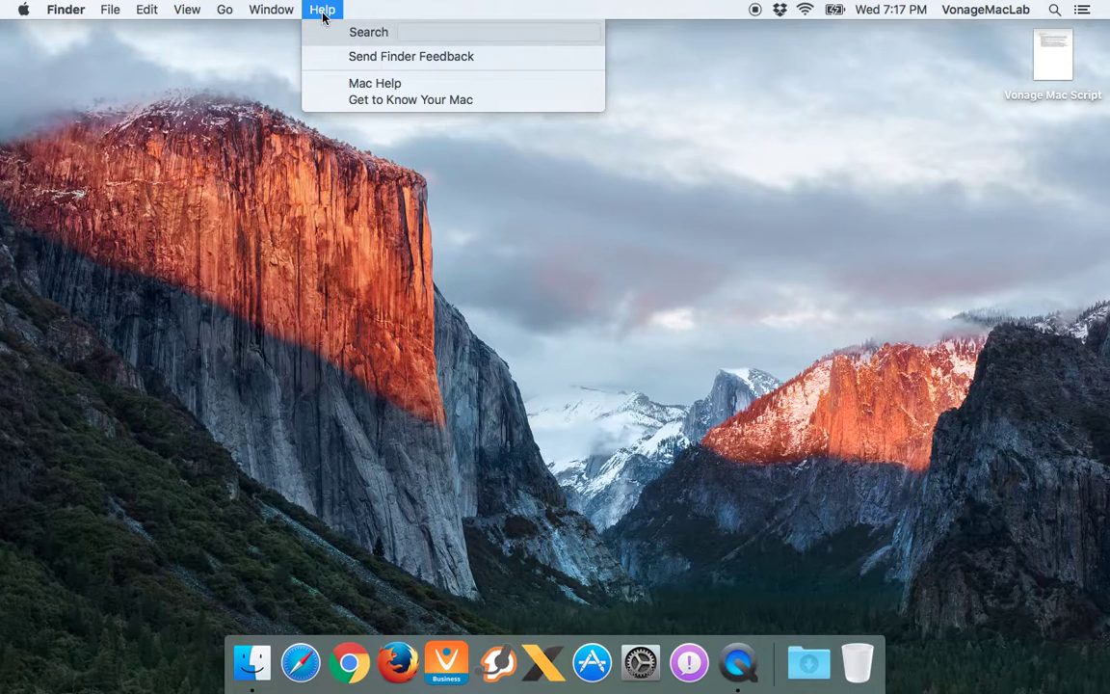
{"action": "type", "text": "help me"}
{"action": "key", "text": "super+a"}
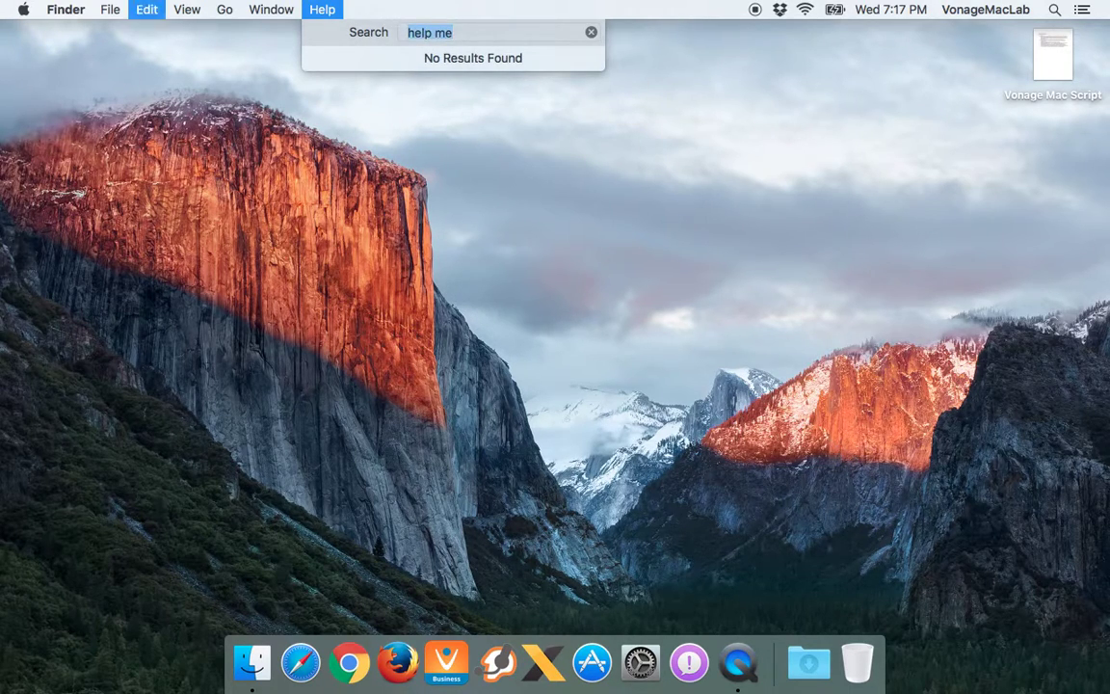
{"action": "key", "text": "BackSpace"}
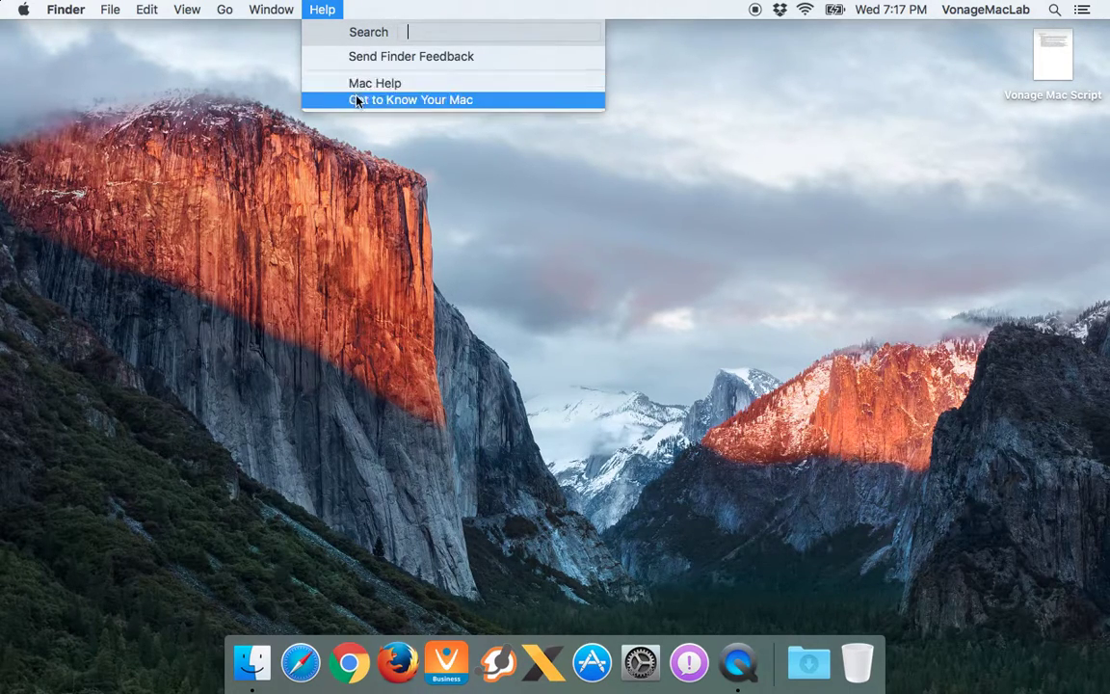
{"action": "left_click", "coordinate": [331, 7]}
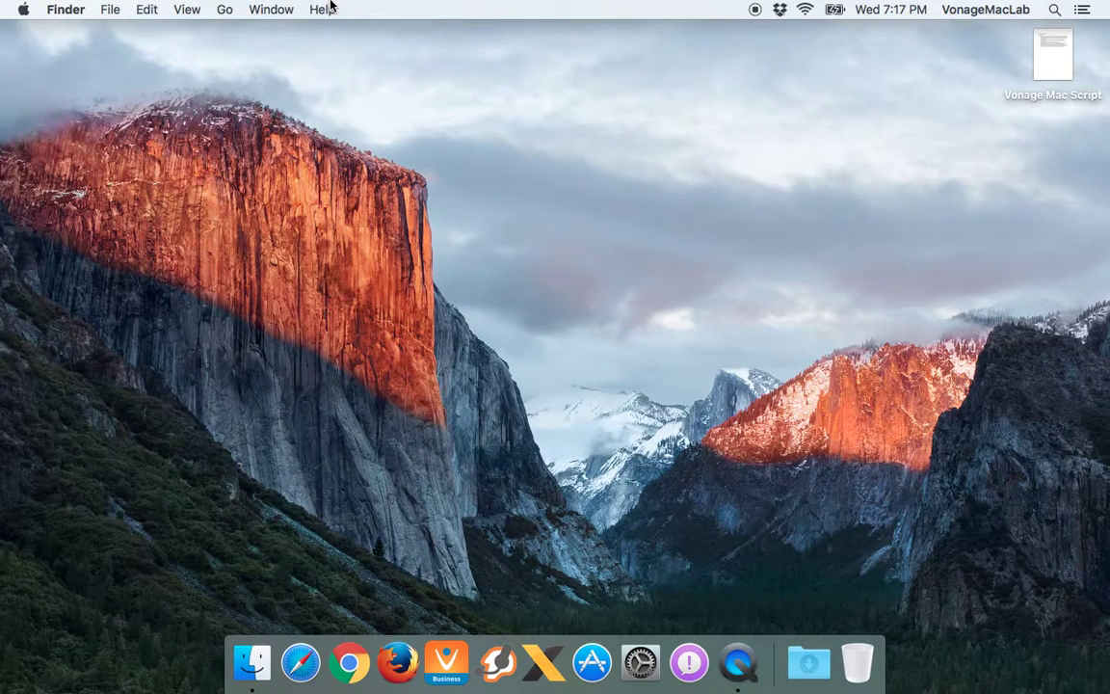
Review Dropbox's recently changed files, then show the nearby Wi-Fi networks list
{"action": "left_click", "coordinate": [782, 11]}
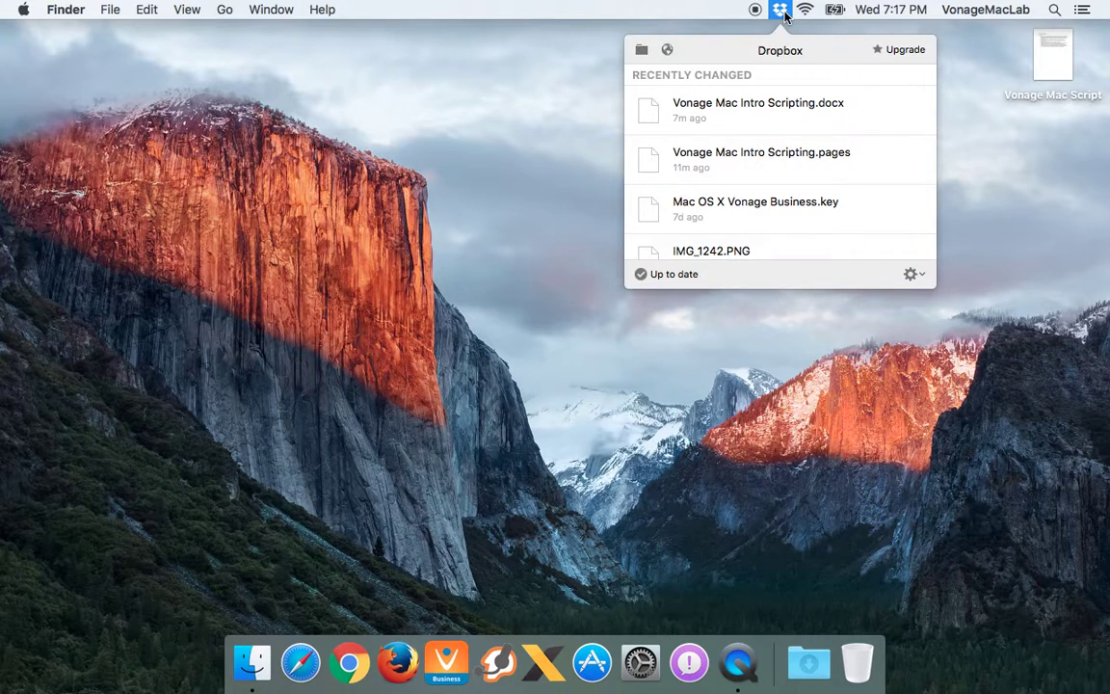
{"action": "left_click", "coordinate": [783, 12]}
{"action": "left_click", "coordinate": [782, 12]}
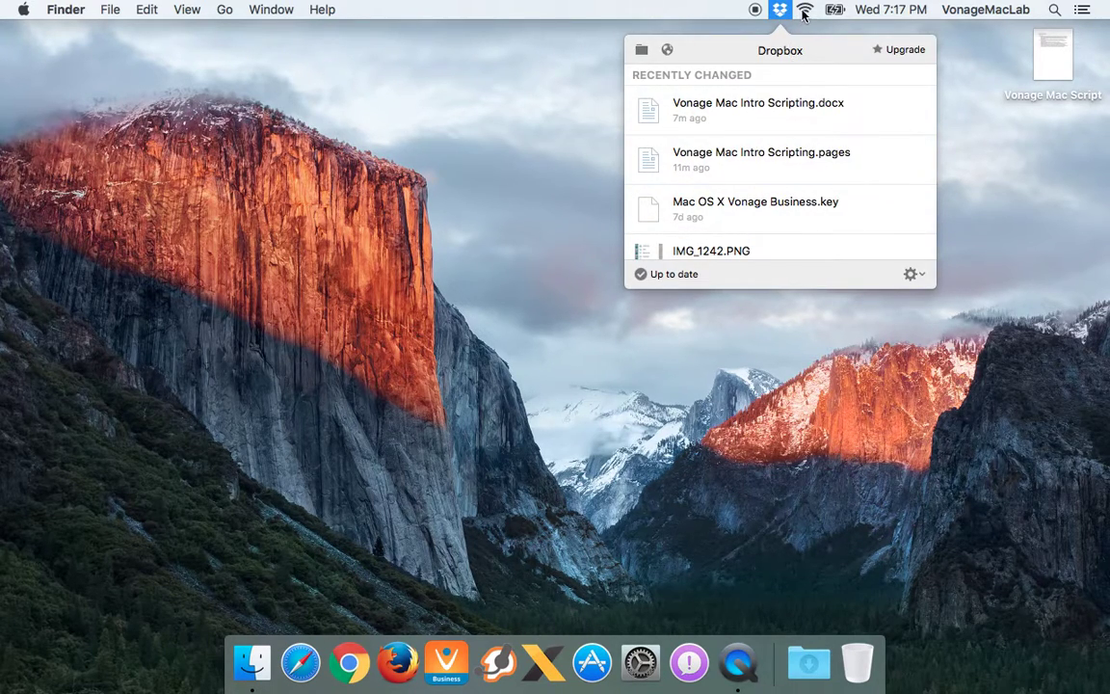
{"action": "left_click", "coordinate": [779, 10]}
{"action": "left_click", "coordinate": [806, 10]}
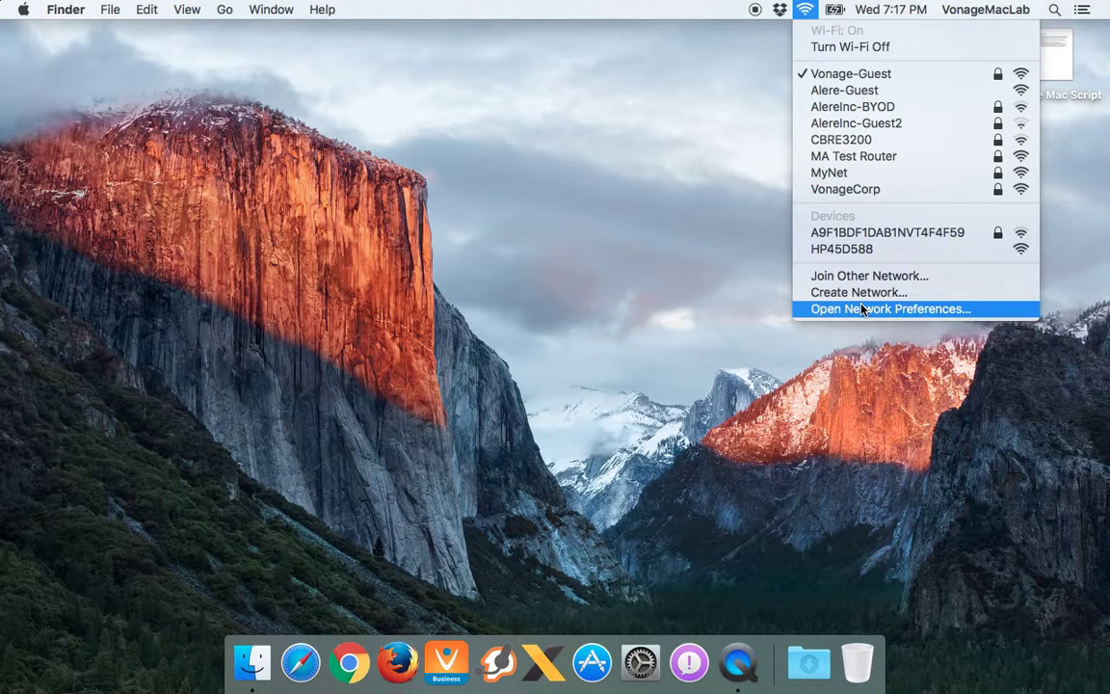
Open Network Preferences and view Wi-Fi's TCP/IP details: address 10.114.17.234, router 10.114.16.3
{"action": "left_click", "coordinate": [805, 9]}
{"action": "left_click", "coordinate": [805, 9]}
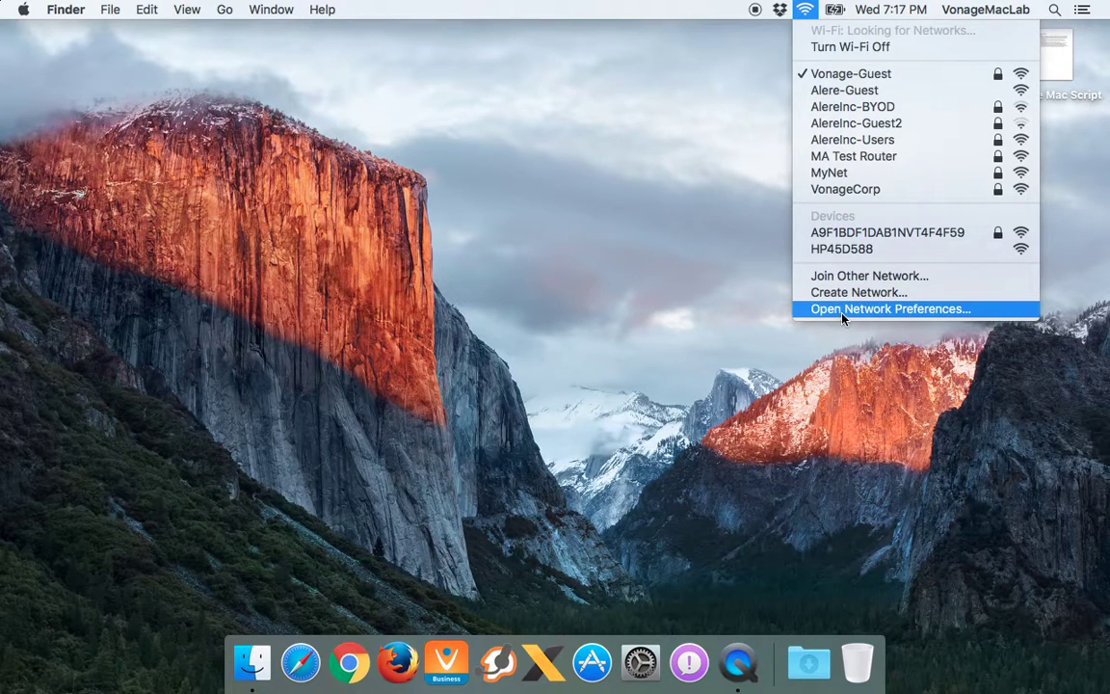
{"action": "left_click", "coordinate": [842, 310]}
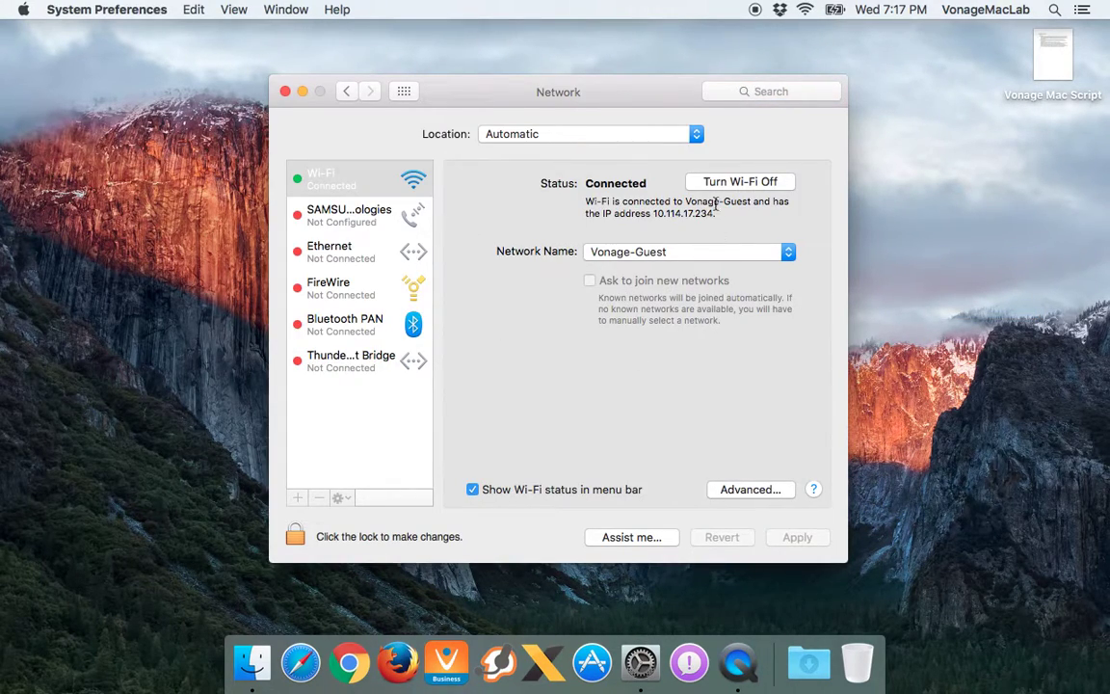
{"action": "left_click_drag", "start_coordinate": [715, 214], "coordinate": [656, 214]}
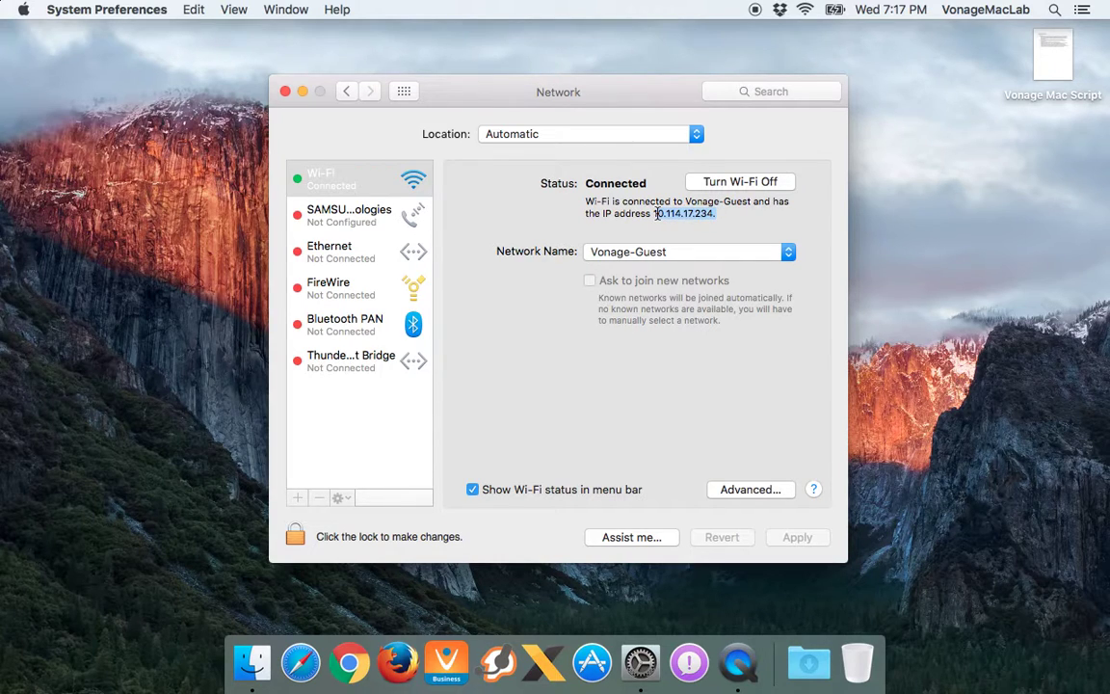
{"action": "left_click", "coordinate": [757, 491]}
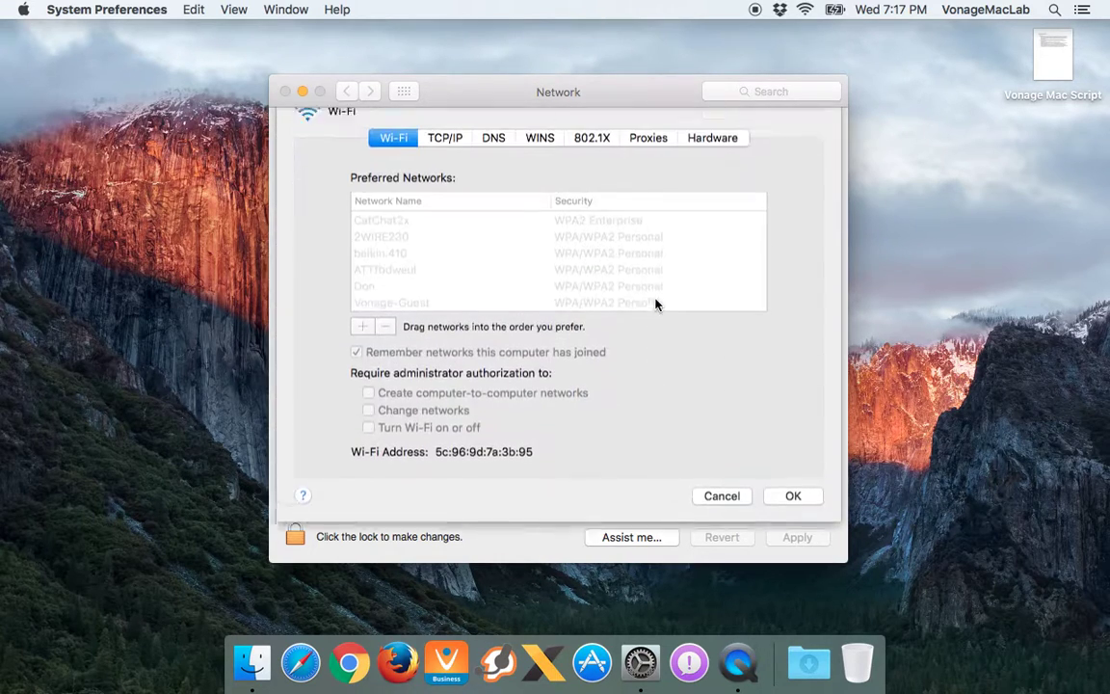
{"action": "left_click", "coordinate": [446, 164]}
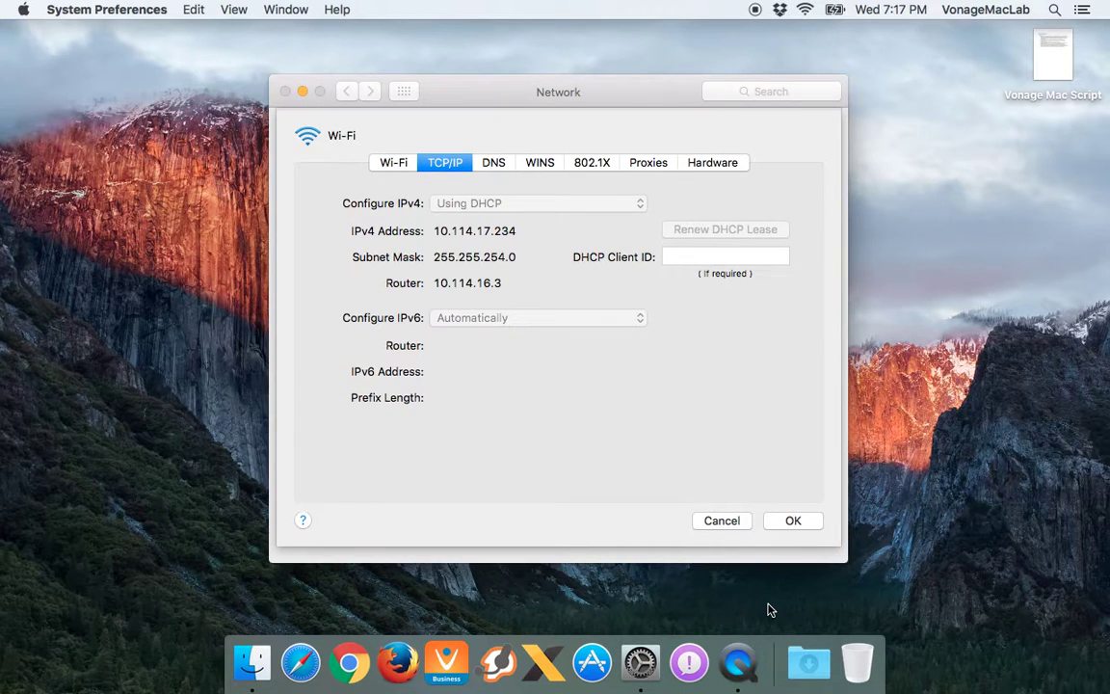
Cancel the advanced Wi-Fi sheet, quit System Preferences, and check the battery status
{"action": "left_click", "coordinate": [721, 520]}
{"action": "key", "text": "super+q"}
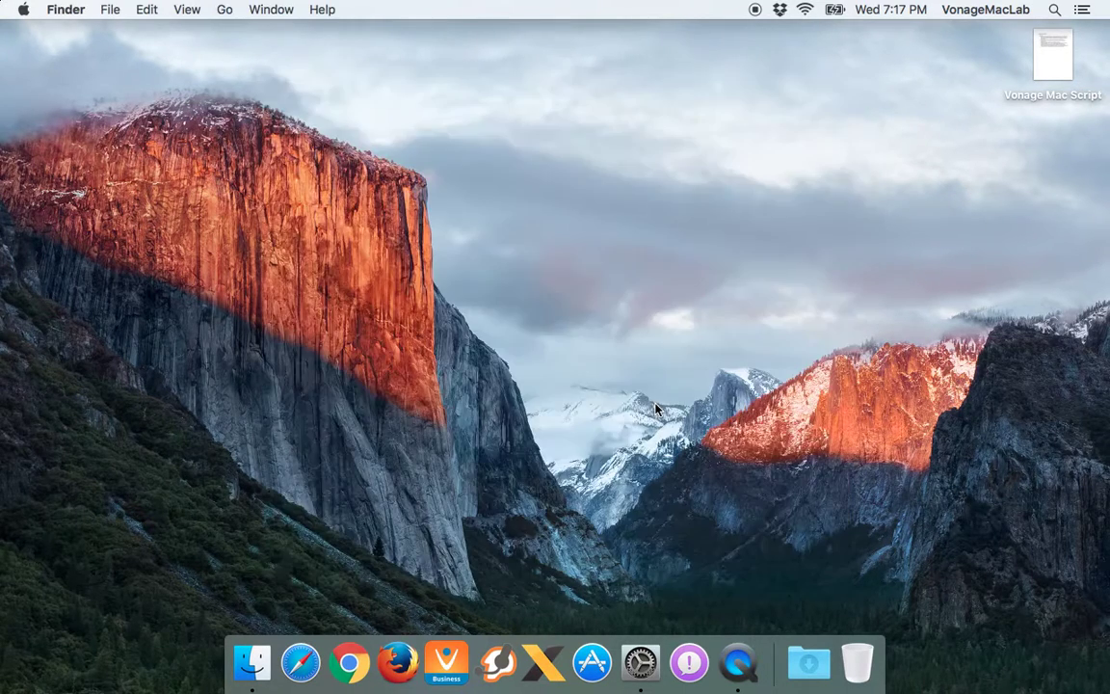
{"action": "left_click", "coordinate": [834, 10]}
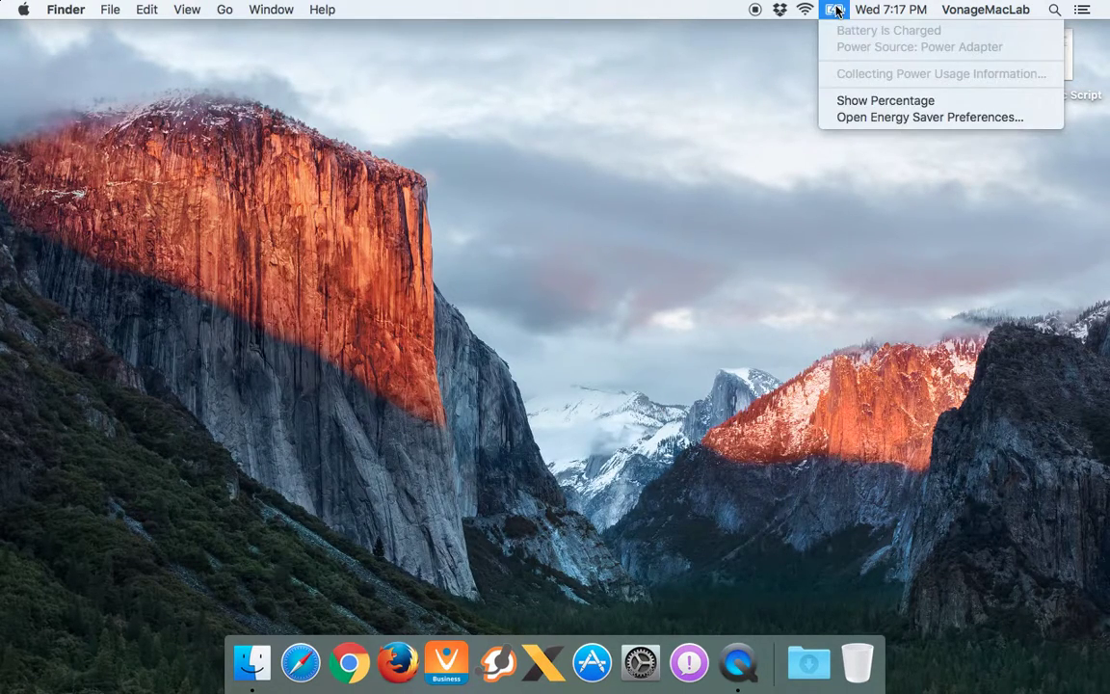
{"action": "left_click", "coordinate": [835, 10]}
Check the clock, user accounts and Spotlight menu-bar items, dismissing each
{"action": "left_click", "coordinate": [887, 10]}
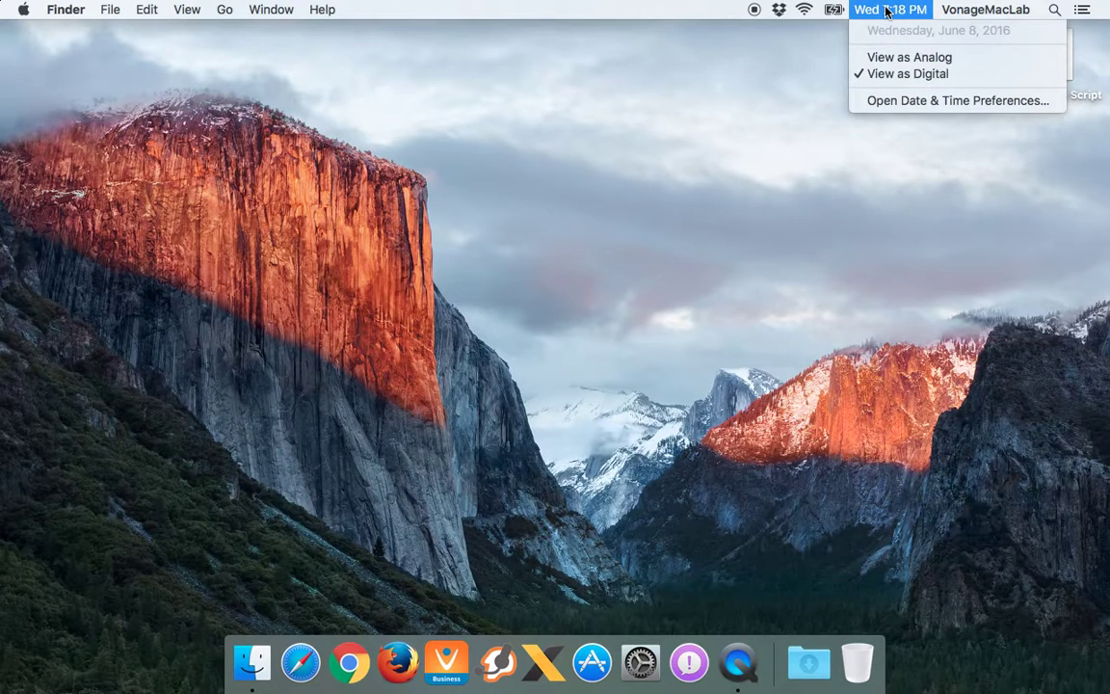
{"action": "left_click", "coordinate": [887, 9]}
{"action": "left_click", "coordinate": [1005, 9]}
{"action": "left_click", "coordinate": [1005, 10]}
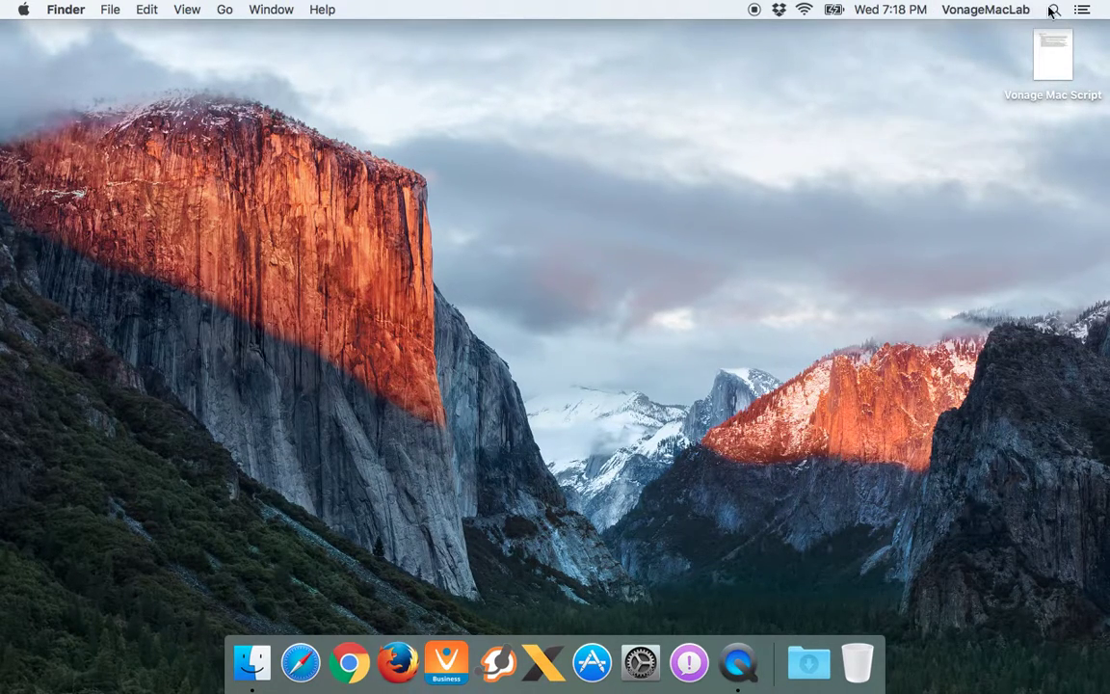
{"action": "left_click", "coordinate": [1054, 9]}
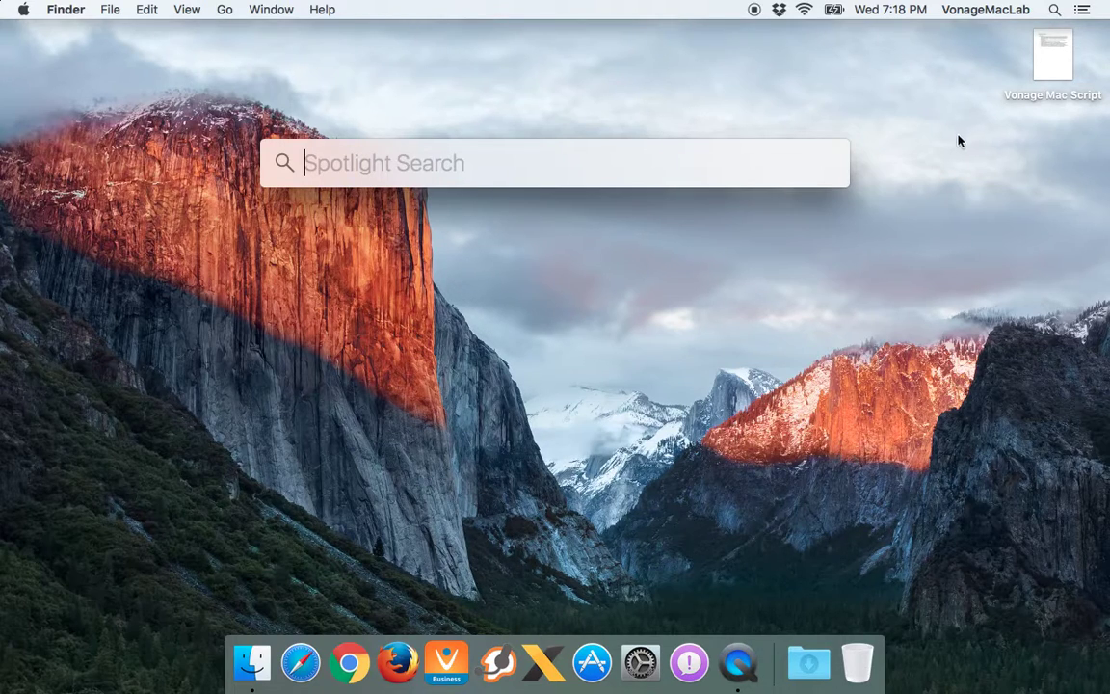
{"action": "left_click", "coordinate": [943, 163]}
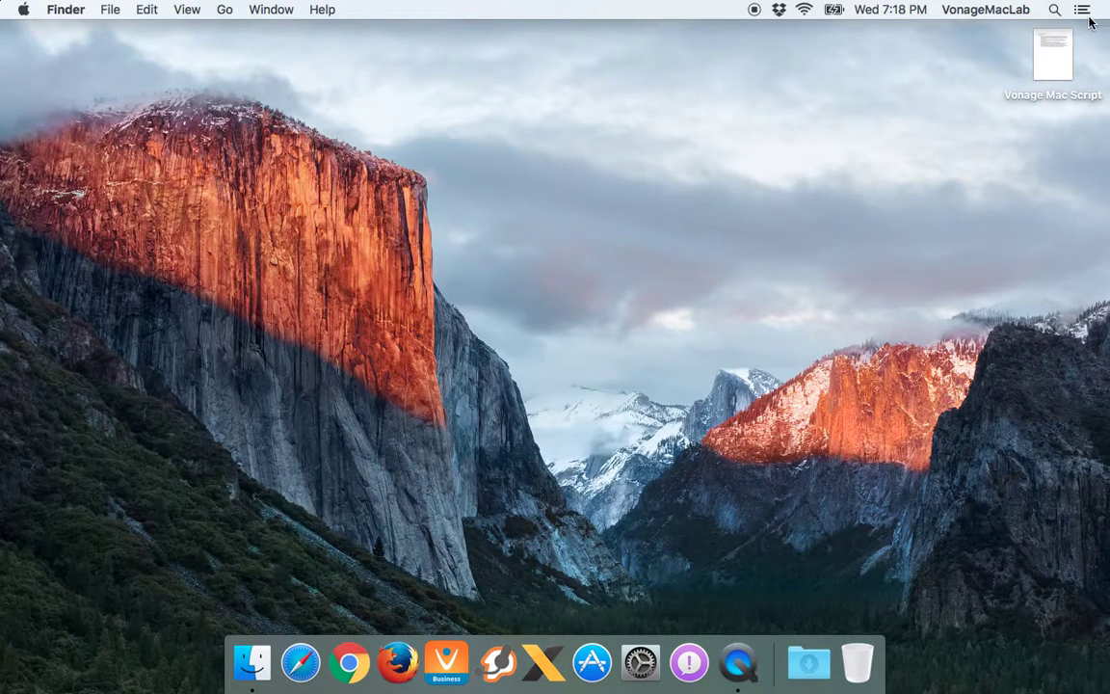
{"action": "left_click", "coordinate": [1083, 9]}
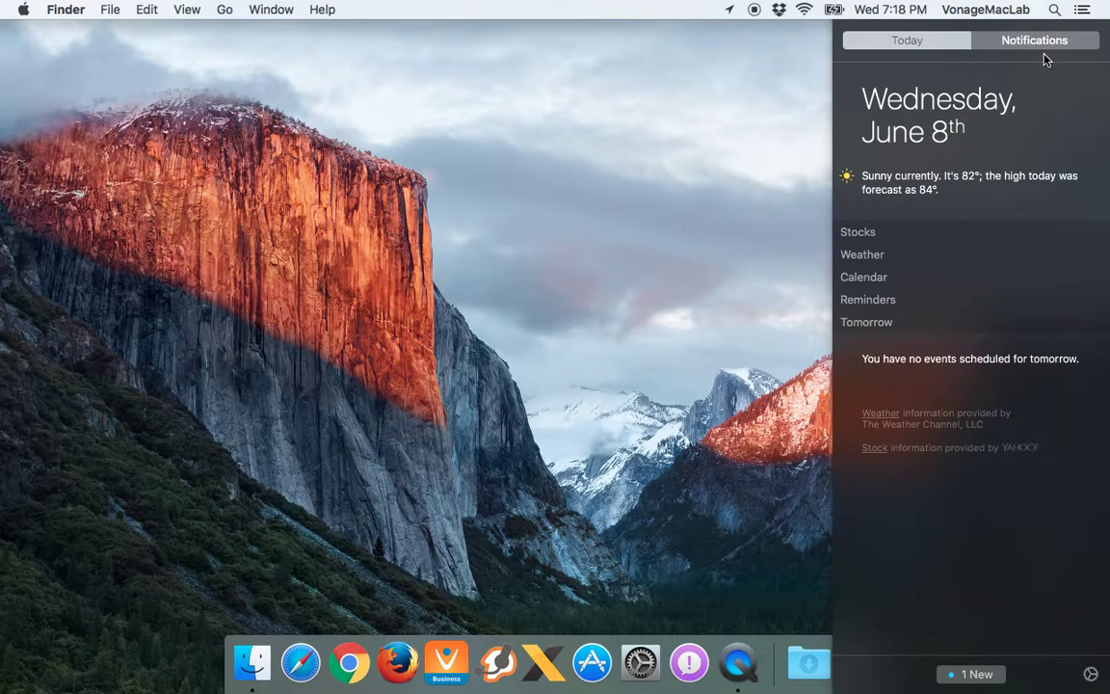
{"action": "left_click", "coordinate": [1010, 45]}
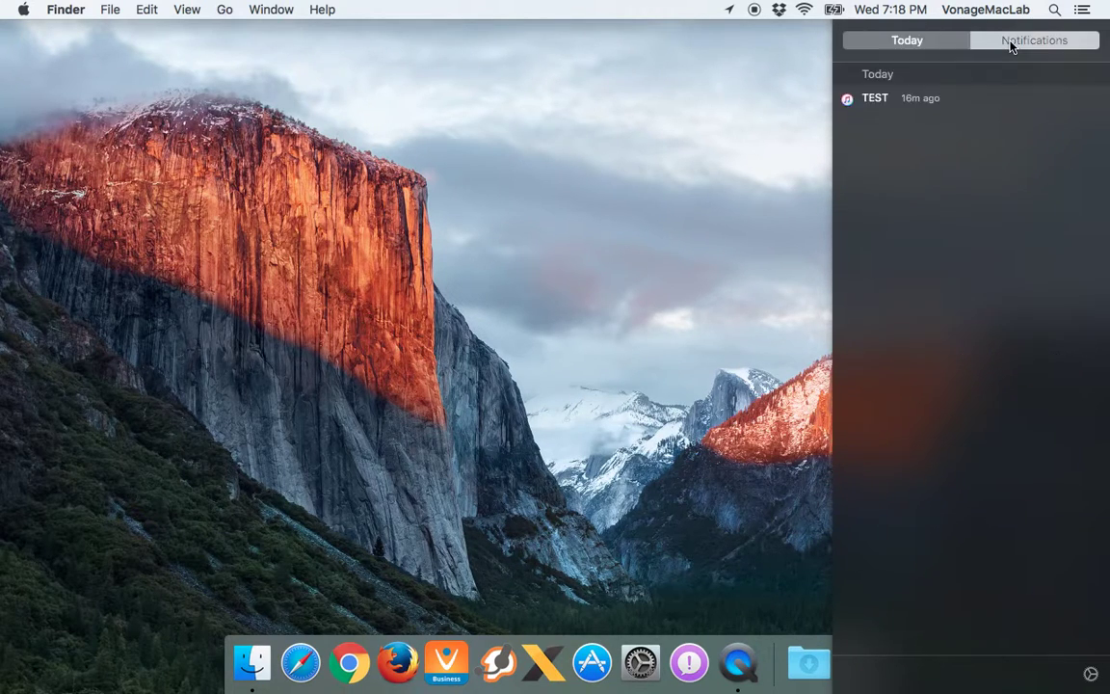
{"action": "left_click", "coordinate": [939, 48]}
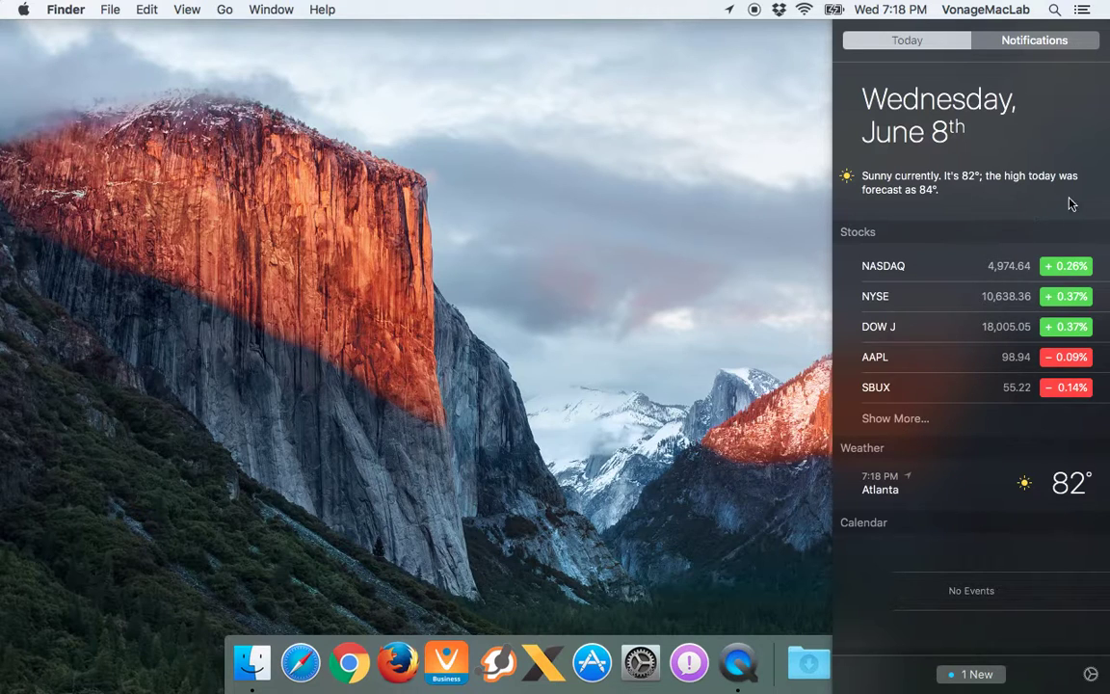
{"action": "left_click", "coordinate": [1092, 6]}
{"action": "left_click", "coordinate": [1091, 7]}
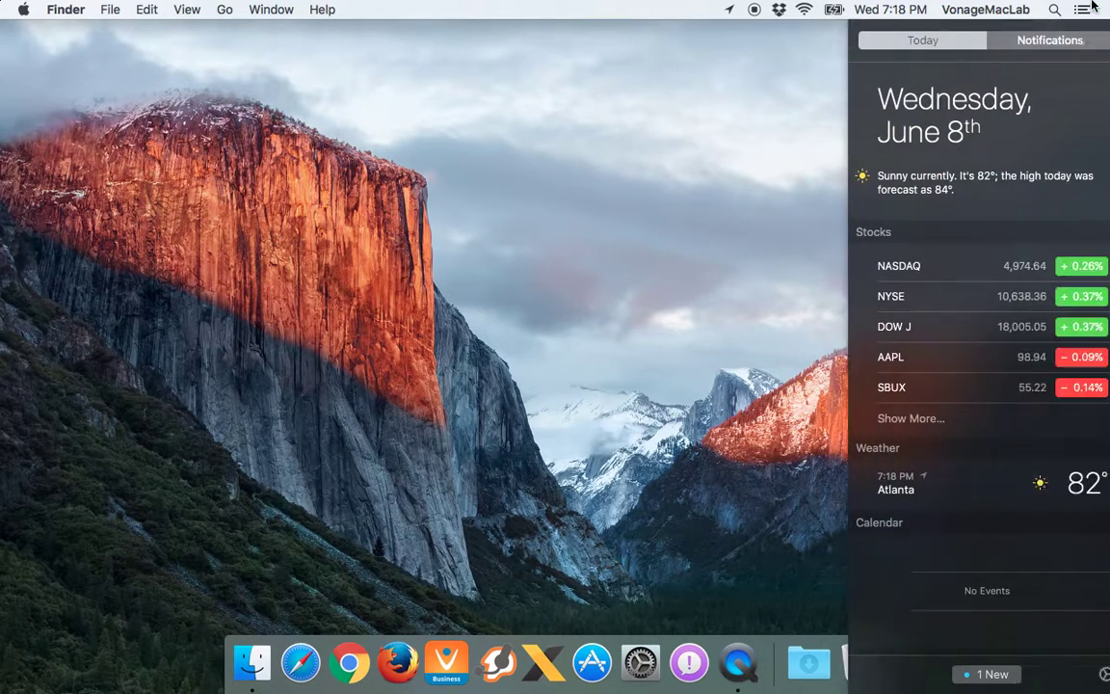
{"action": "left_click", "coordinate": [896, 420]}
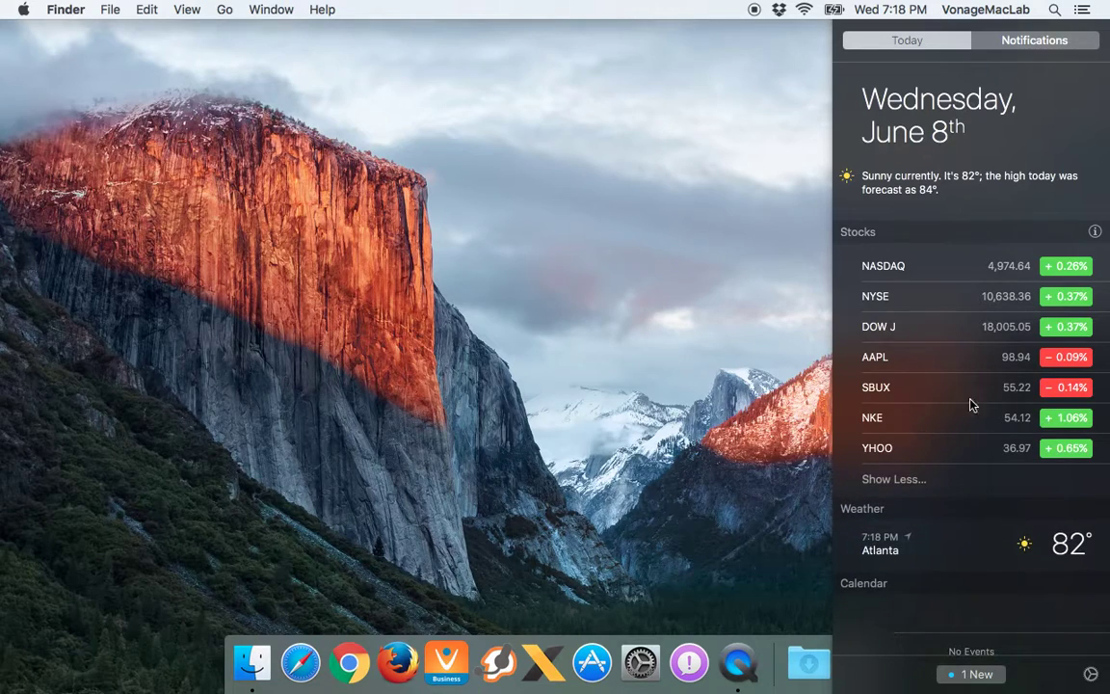
{"action": "left_click", "coordinate": [1092, 7]}
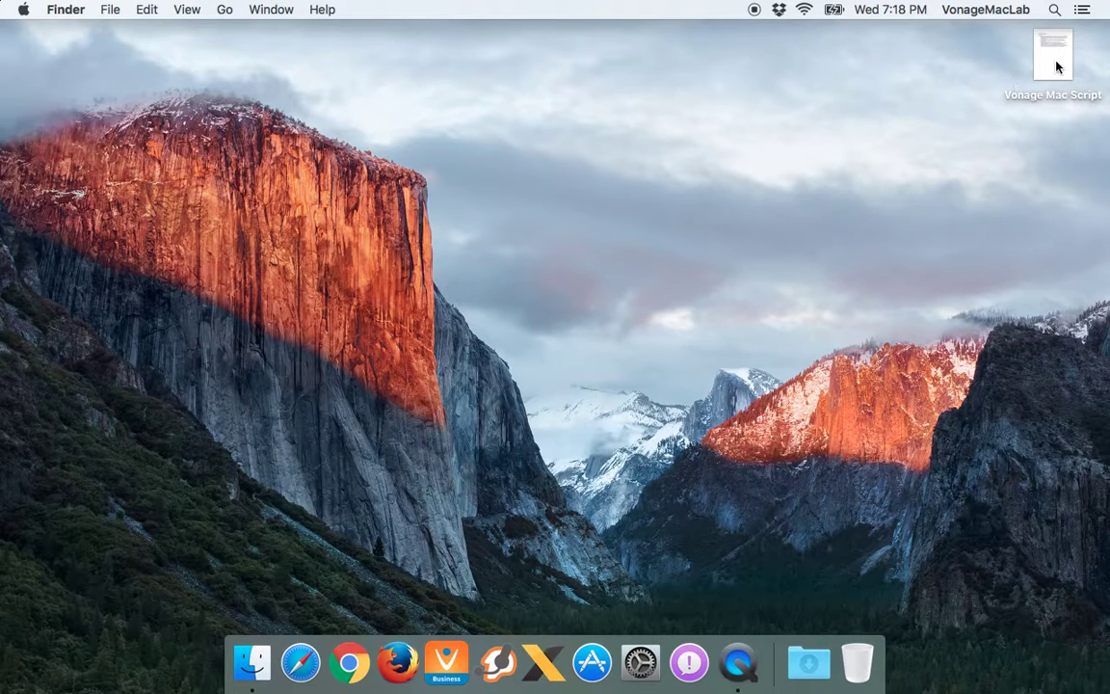
{"action": "left_click_drag", "start_coordinate": [433, 240], "coordinate": [376, 291]}
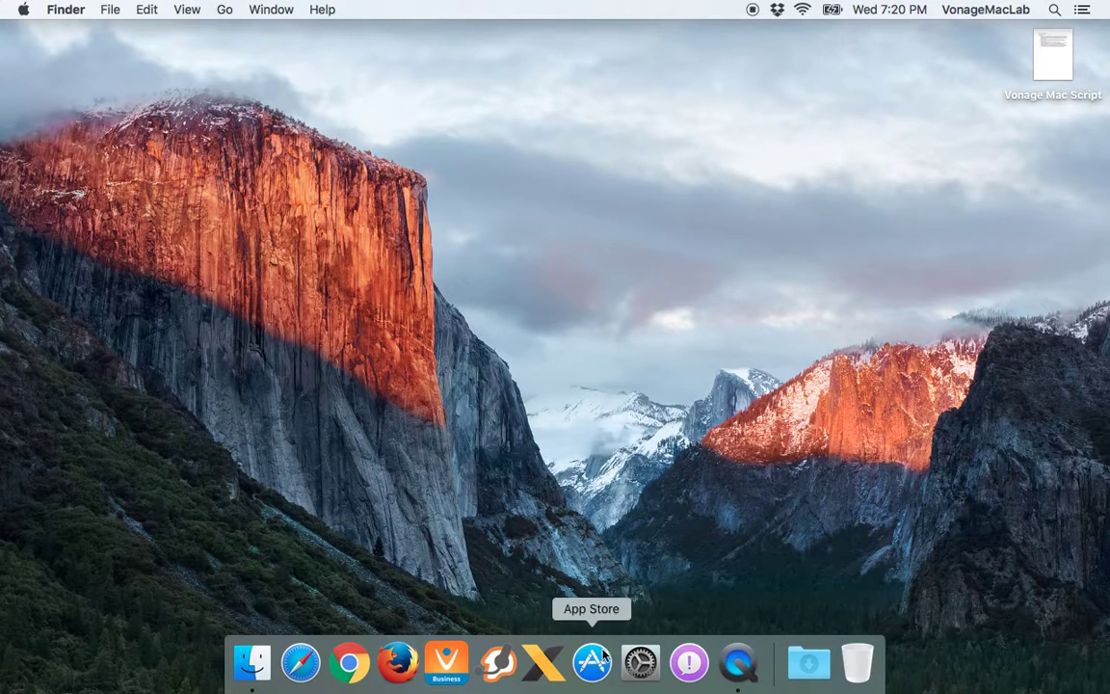
{"action": "right_click", "coordinate": [774, 661]}
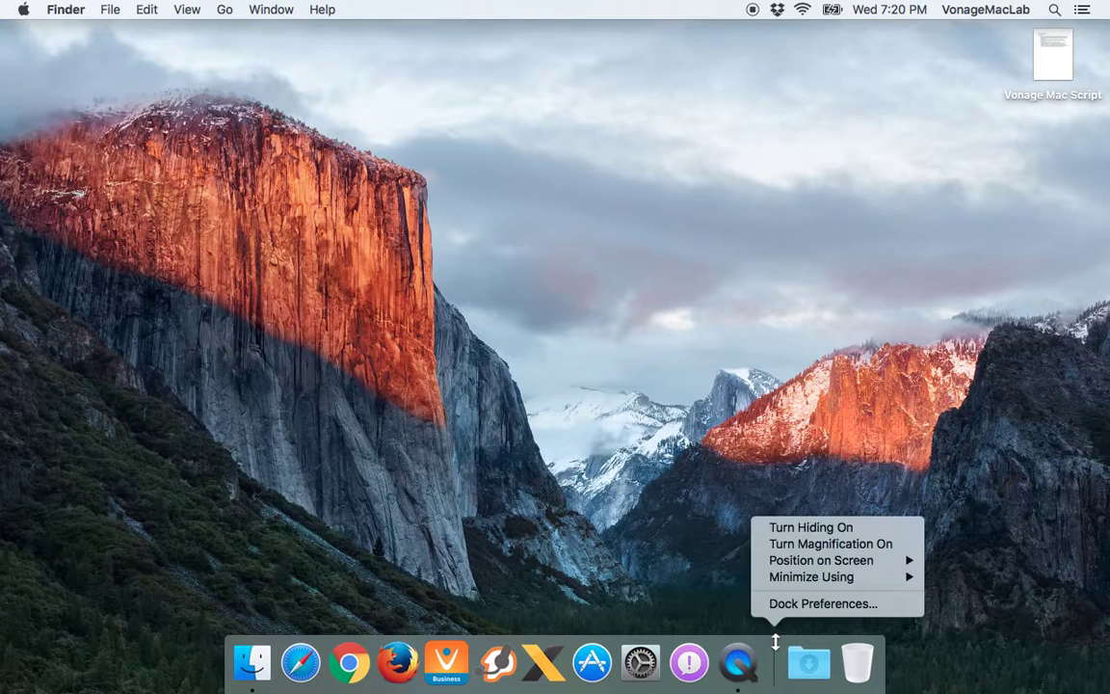
{"action": "left_click", "coordinate": [809, 543]}
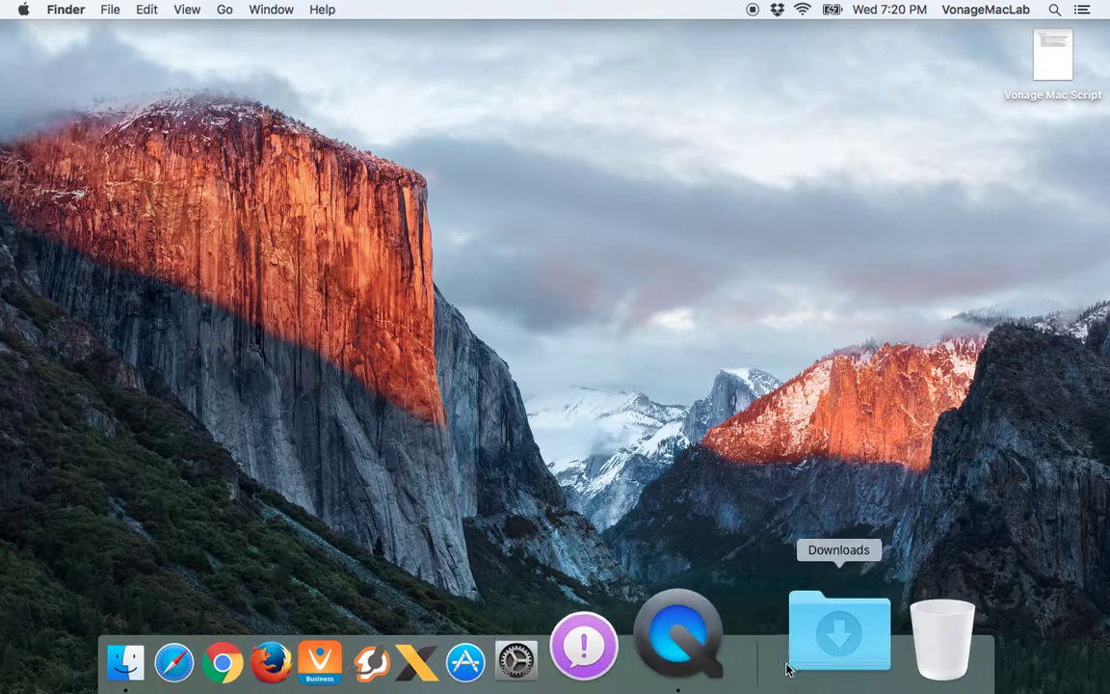
{"action": "right_click", "coordinate": [775, 653]}
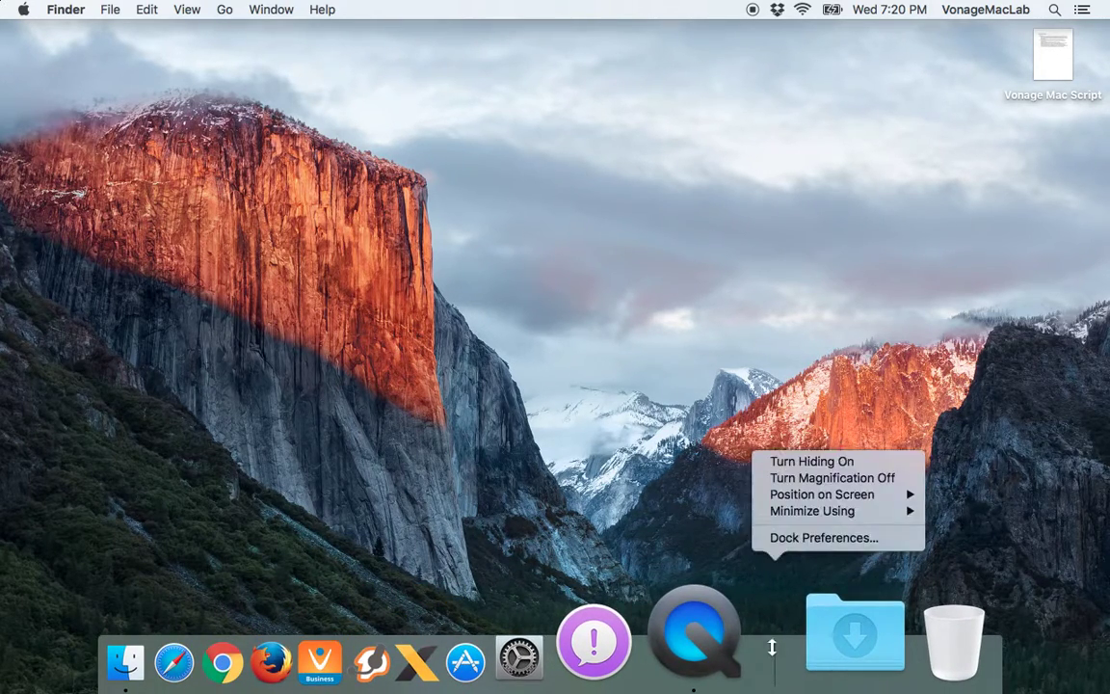
{"action": "left_click", "coordinate": [800, 478]}
{"action": "right_click", "coordinate": [774, 661]}
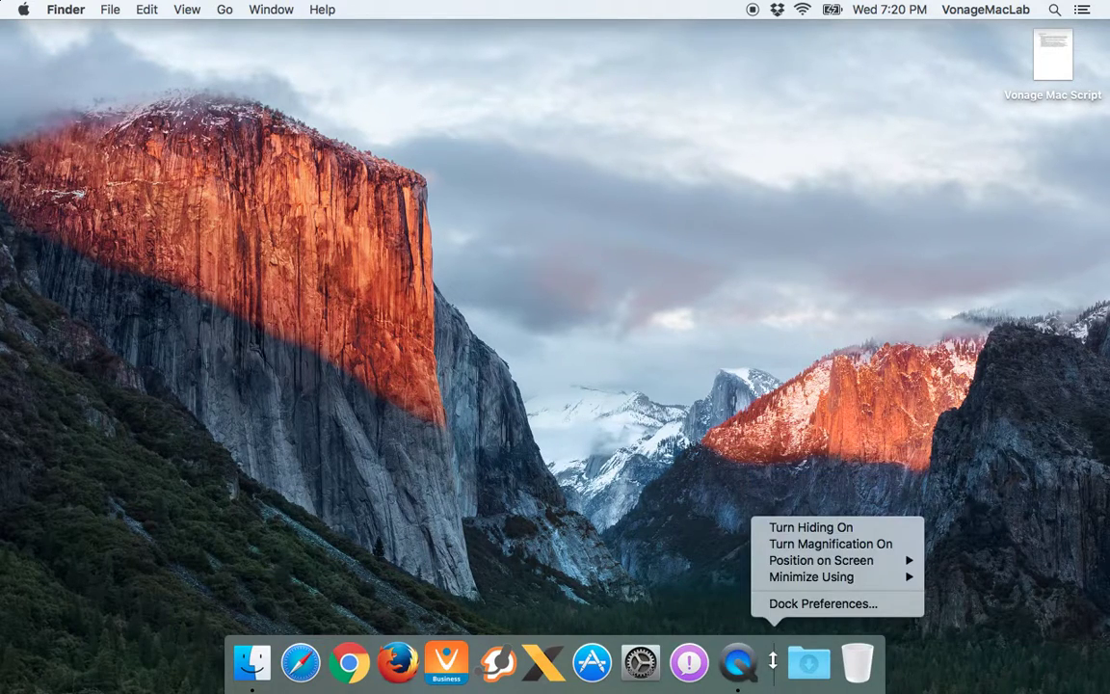
{"action": "left_click", "coordinate": [809, 529]}
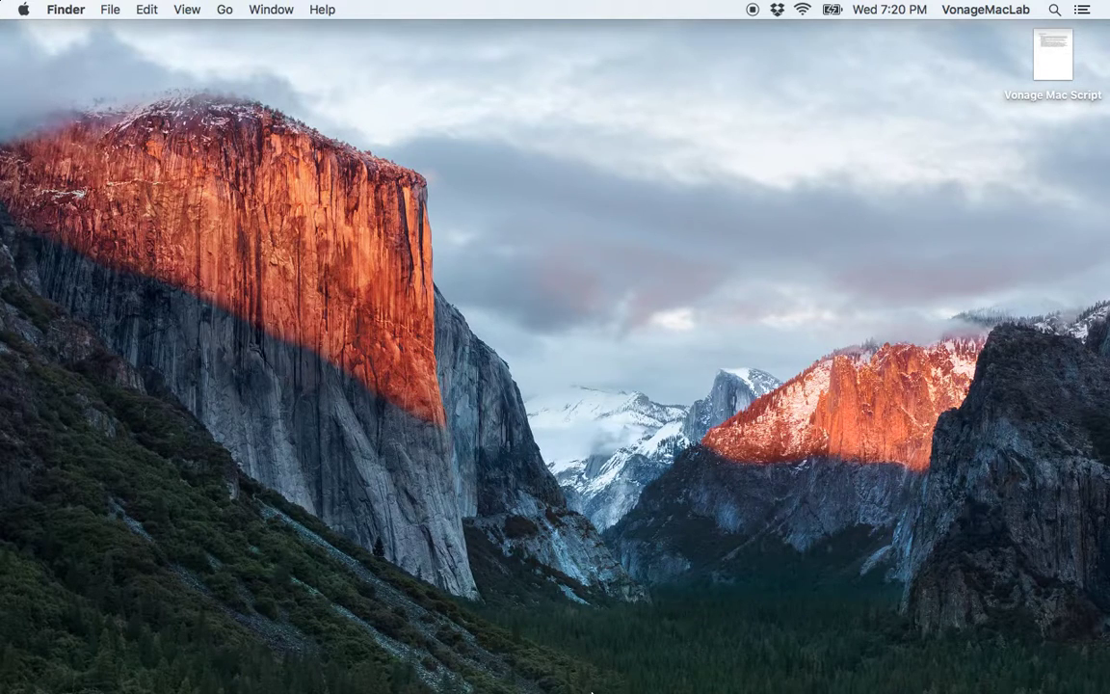
{"action": "mouse_move", "coordinate": [591, 688]}
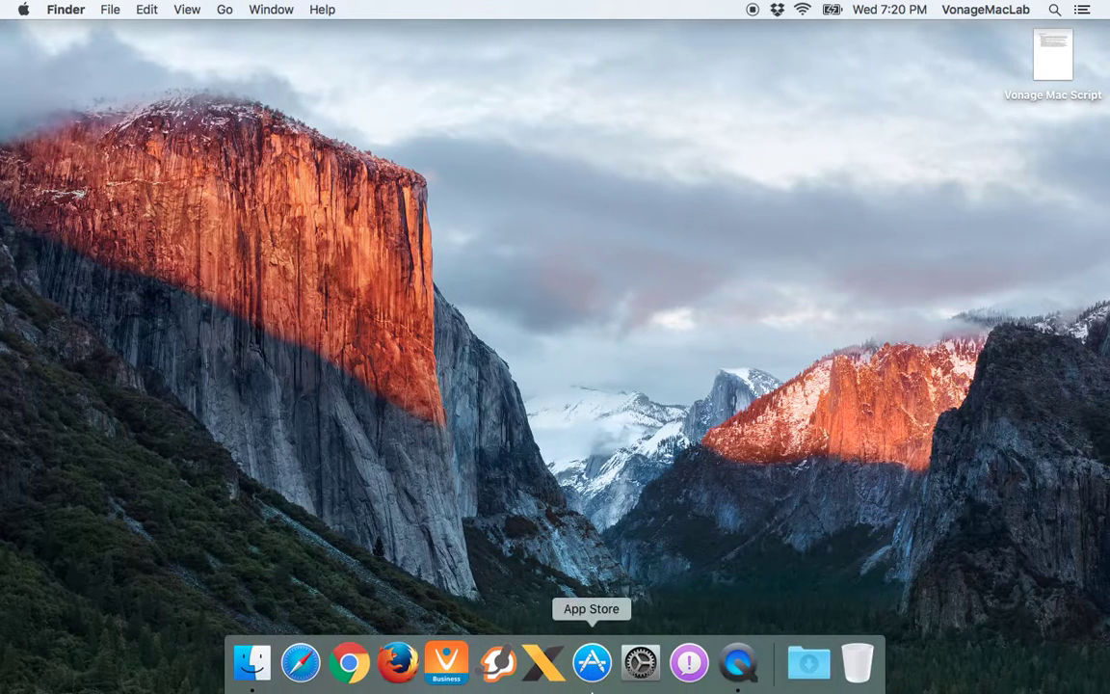
{"action": "right_click", "coordinate": [776, 656]}
{"action": "left_click", "coordinate": [810, 528]}
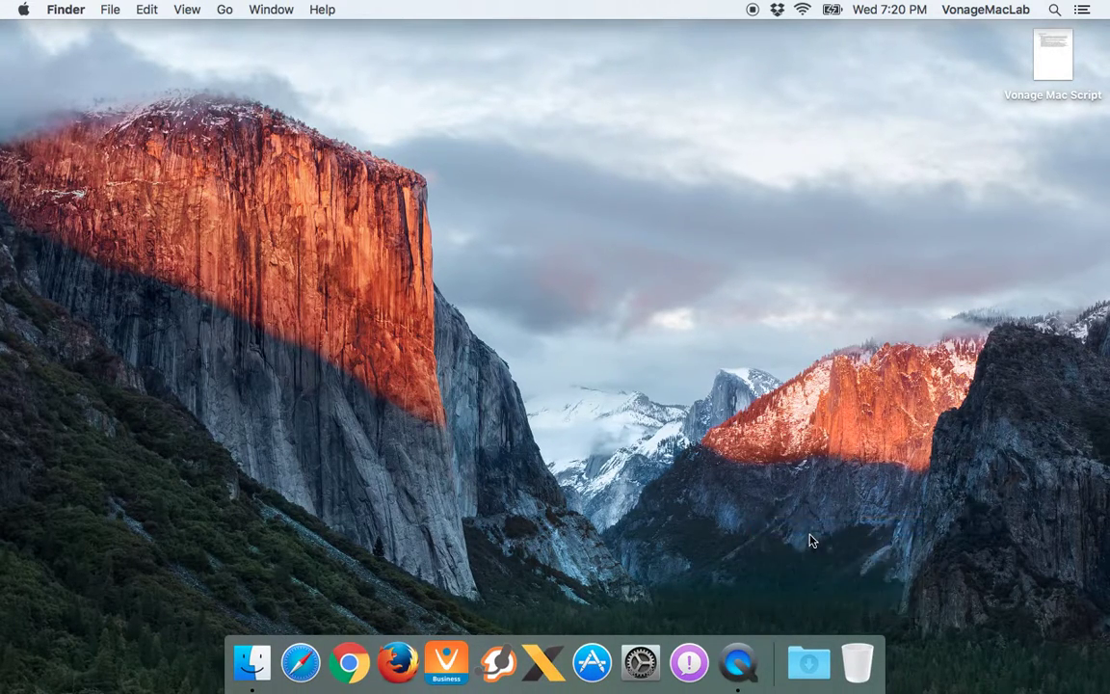
{"action": "right_click", "coordinate": [774, 651]}
{"action": "mouse_move", "coordinate": [868, 560]}
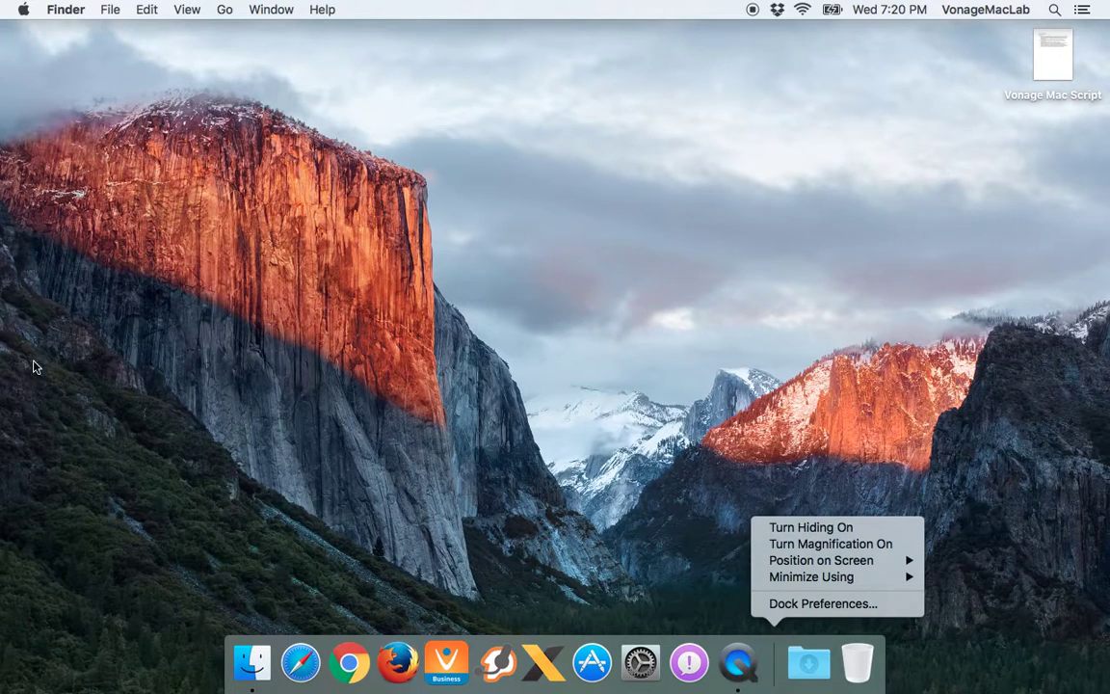
{"action": "mouse_move", "coordinate": [906, 576]}
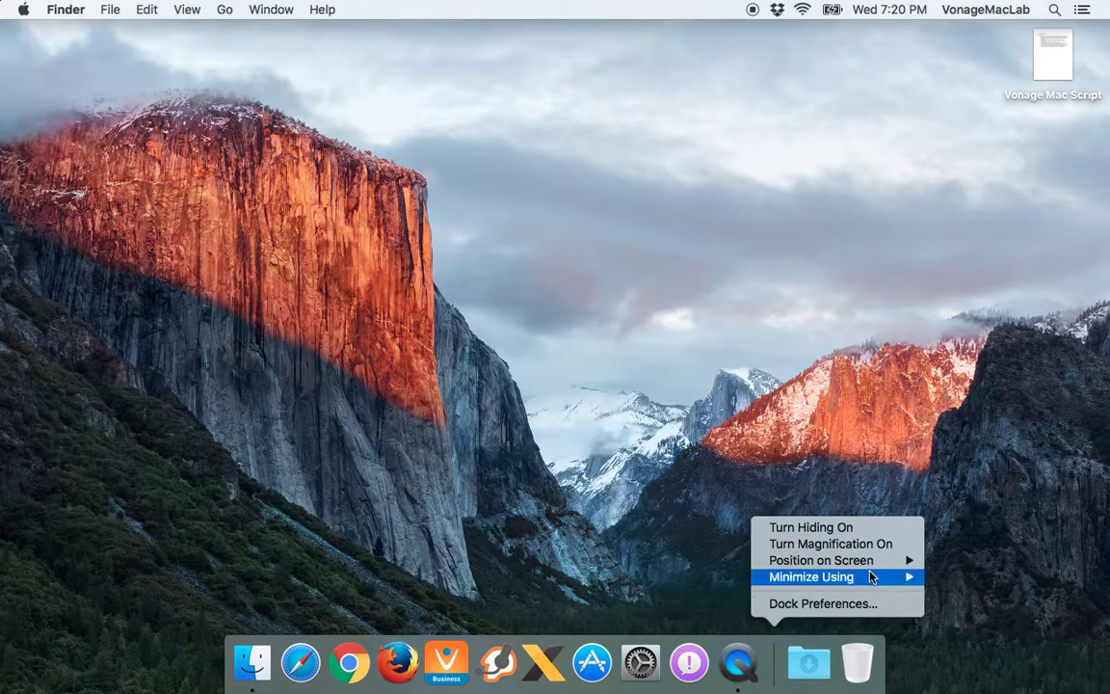
{"action": "left_click", "coordinate": [688, 499]}
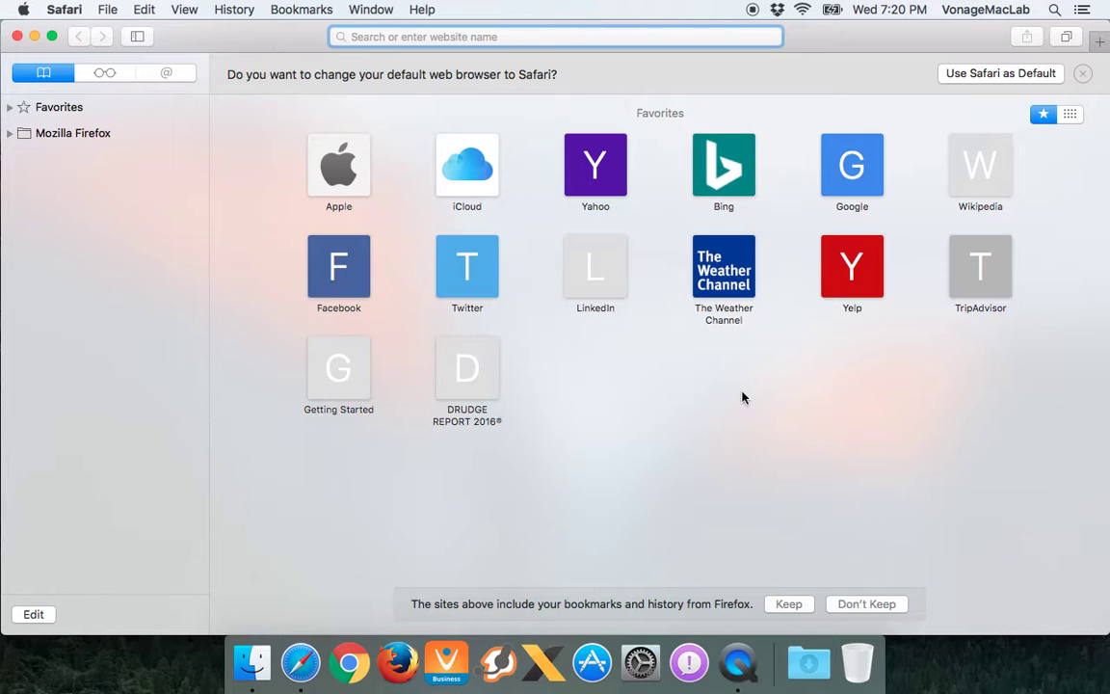
Move and shrink the Safari window, show the bookmarks sidebar, enlarge it, then hide Safari
{"action": "left_click_drag", "start_coordinate": [250, 35], "coordinate": [236, 9]}
{"action": "left_click_drag", "start_coordinate": [1106, 632], "coordinate": [681, 398]}
{"action": "key", "text": "super+shift+l"}
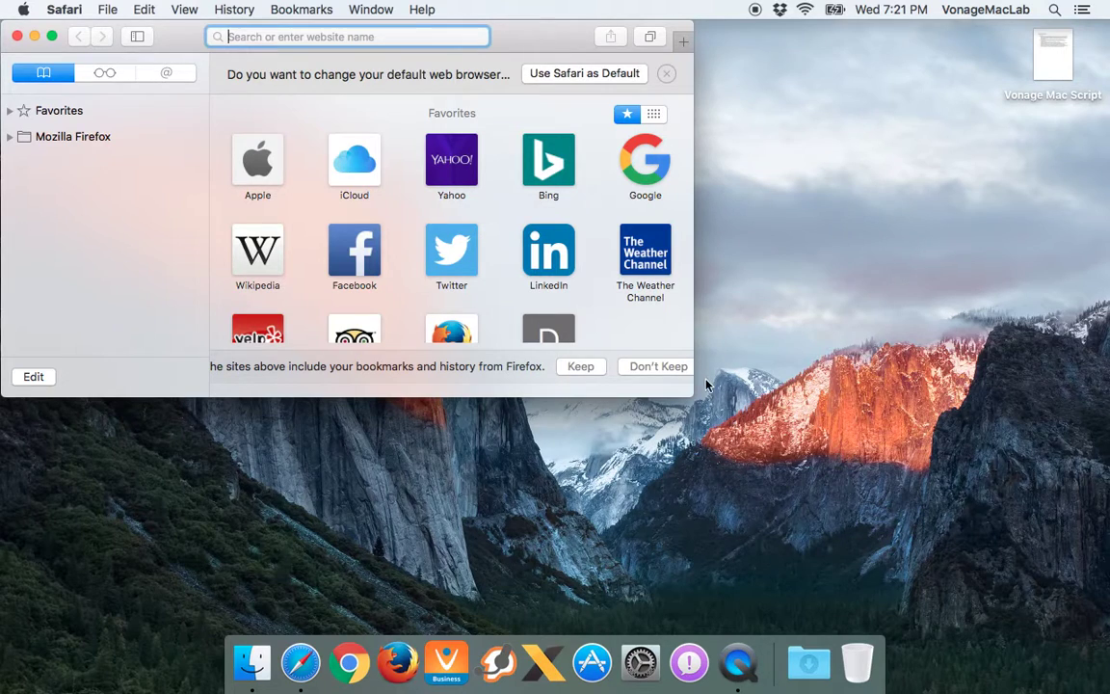
{"action": "left_click_drag", "start_coordinate": [693, 396], "coordinate": [1106, 663]}
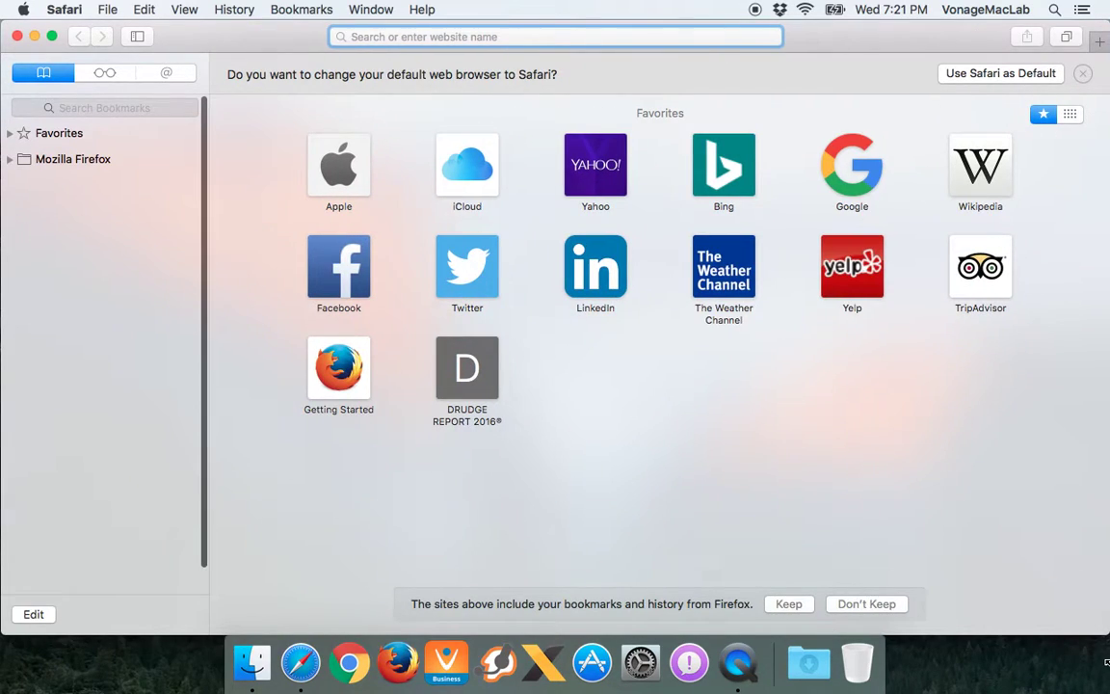
{"action": "left_click", "coordinate": [689, 404]}
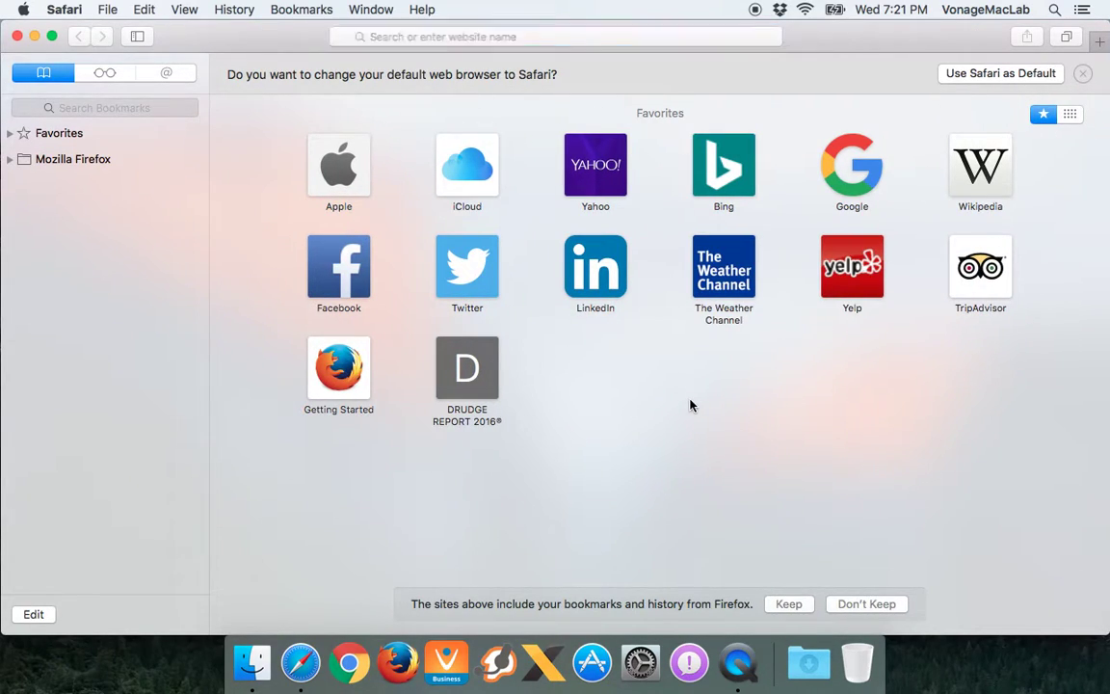
{"action": "key", "text": "super+q"}
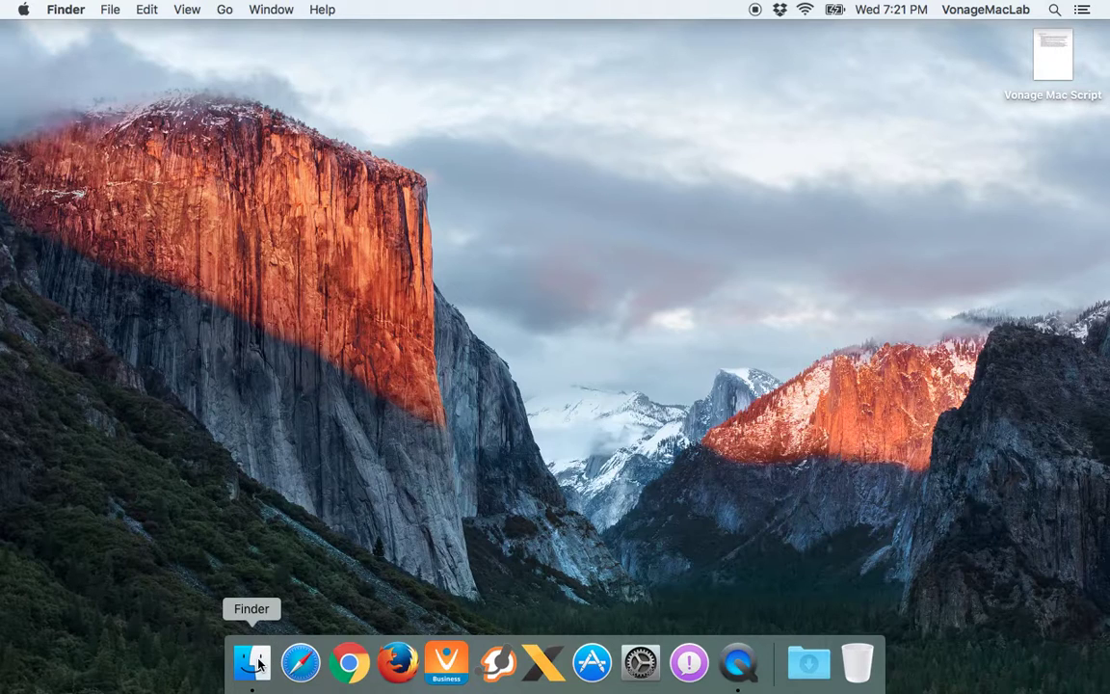
{"action": "mouse_move", "coordinate": [301, 662]}
{"action": "left_mouse_down"}
{"action": "mouse_move", "coordinate": [238, 662]}
{"action": "mouse_move", "coordinate": [471, 665]}
{"action": "mouse_move", "coordinate": [302, 665]}
{"action": "left_mouse_up"}
{"action": "left_click_drag", "start_coordinate": [390, 665], "coordinate": [693, 674]}
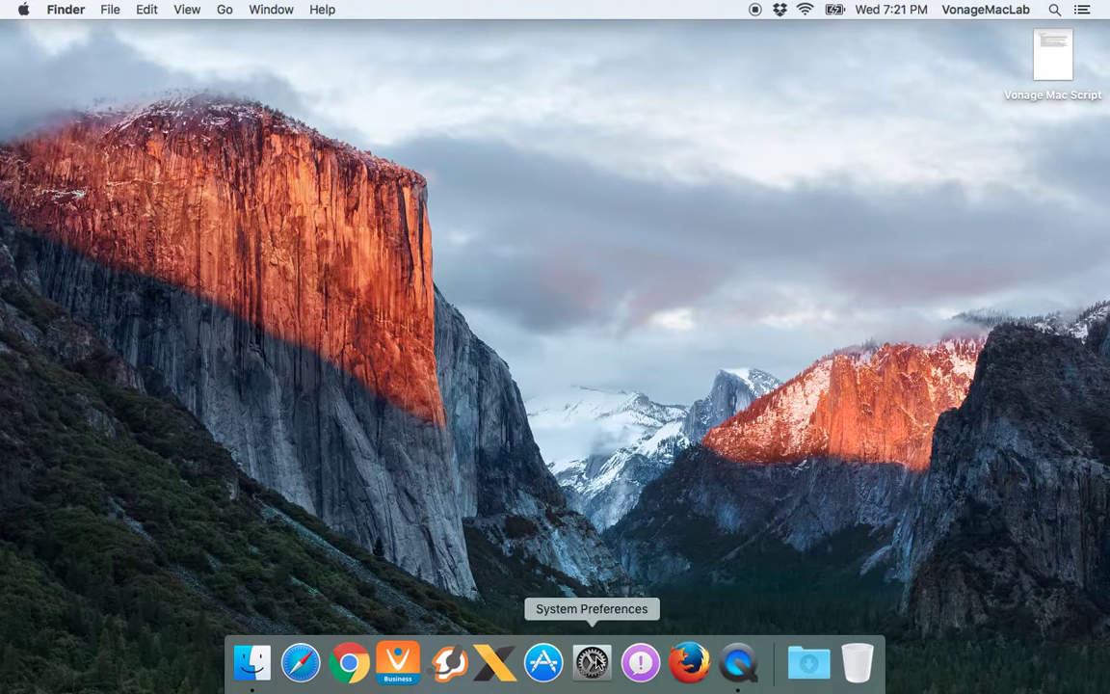
{"action": "left_click_drag", "start_coordinate": [698, 672], "coordinate": [395, 662]}
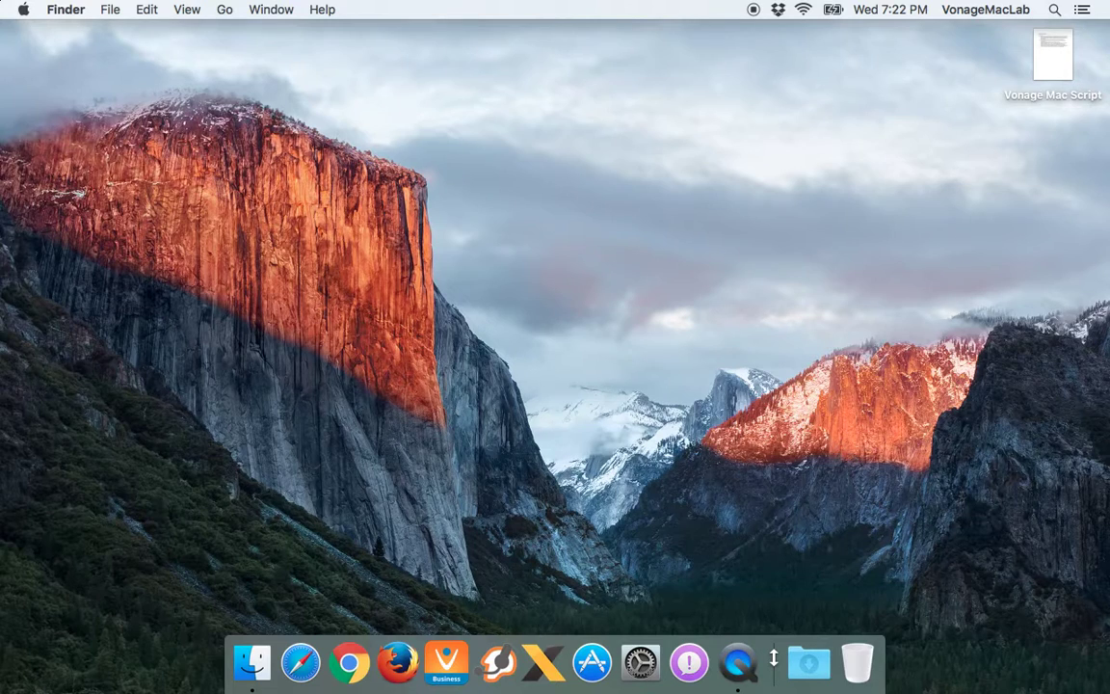
{"action": "left_click", "coordinate": [821, 671]}
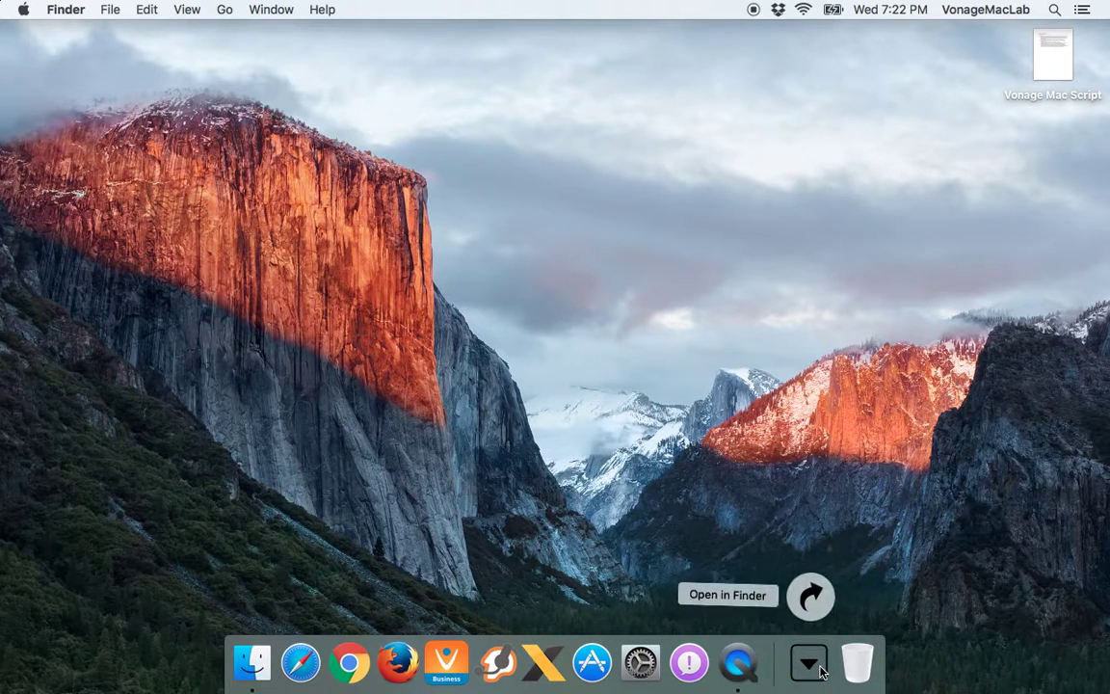
{"action": "left_click", "coordinate": [821, 670]}
{"action": "left_click", "coordinate": [814, 667]}
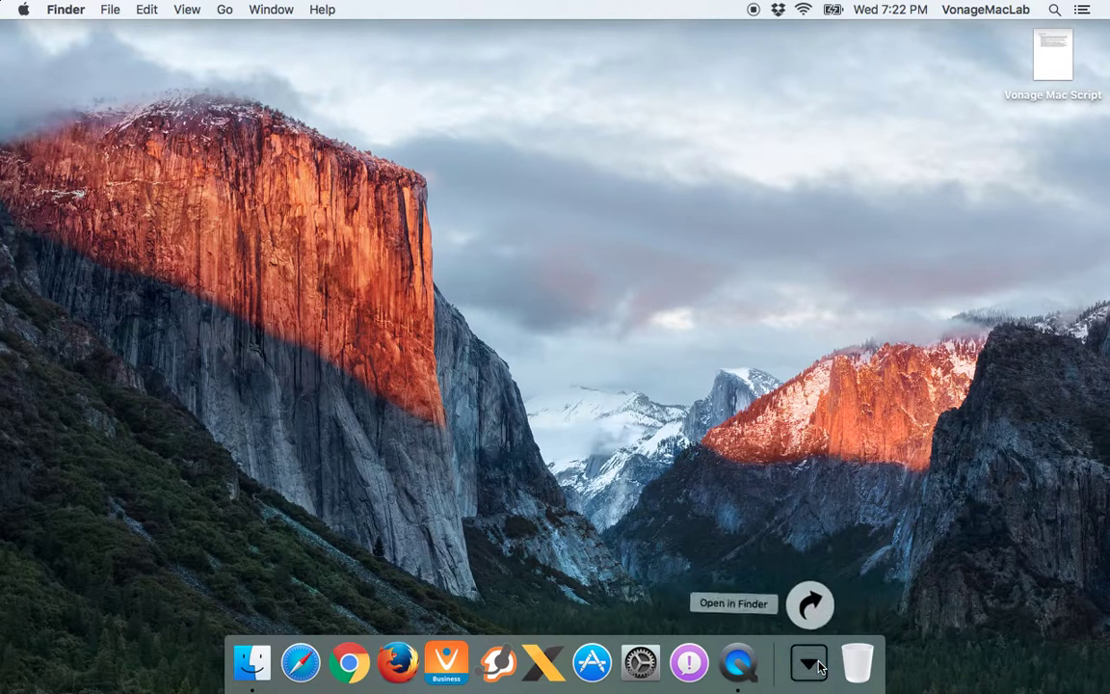
{"action": "left_click", "coordinate": [813, 599]}
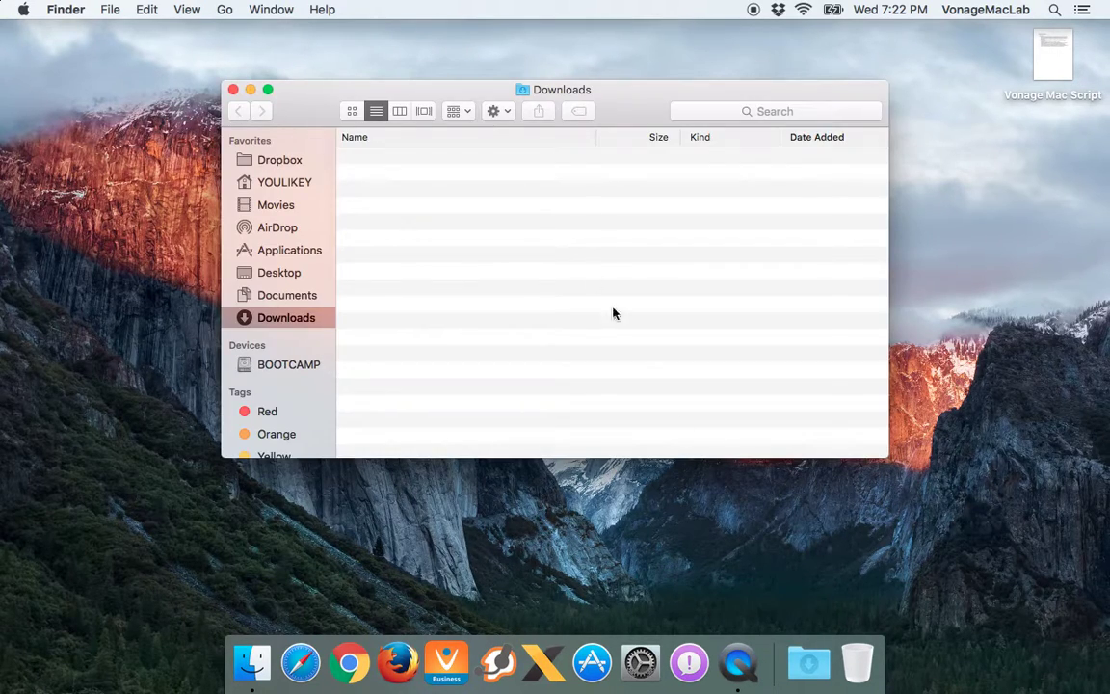
{"action": "left_click", "coordinate": [233, 89]}
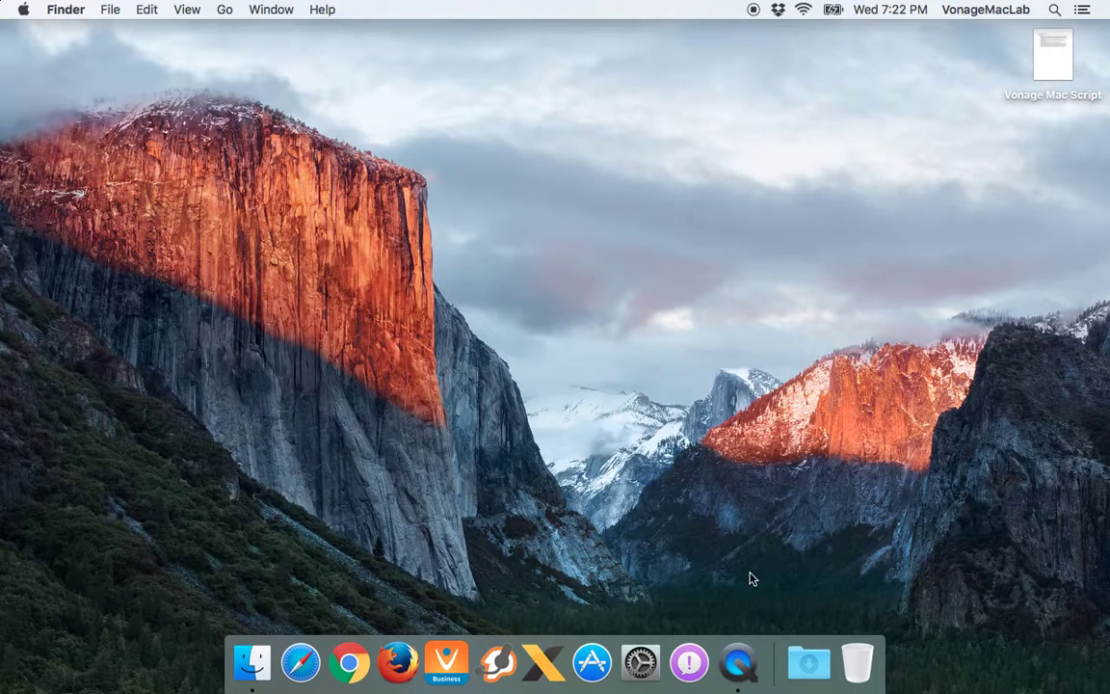
{"action": "left_click", "coordinate": [808, 663]}
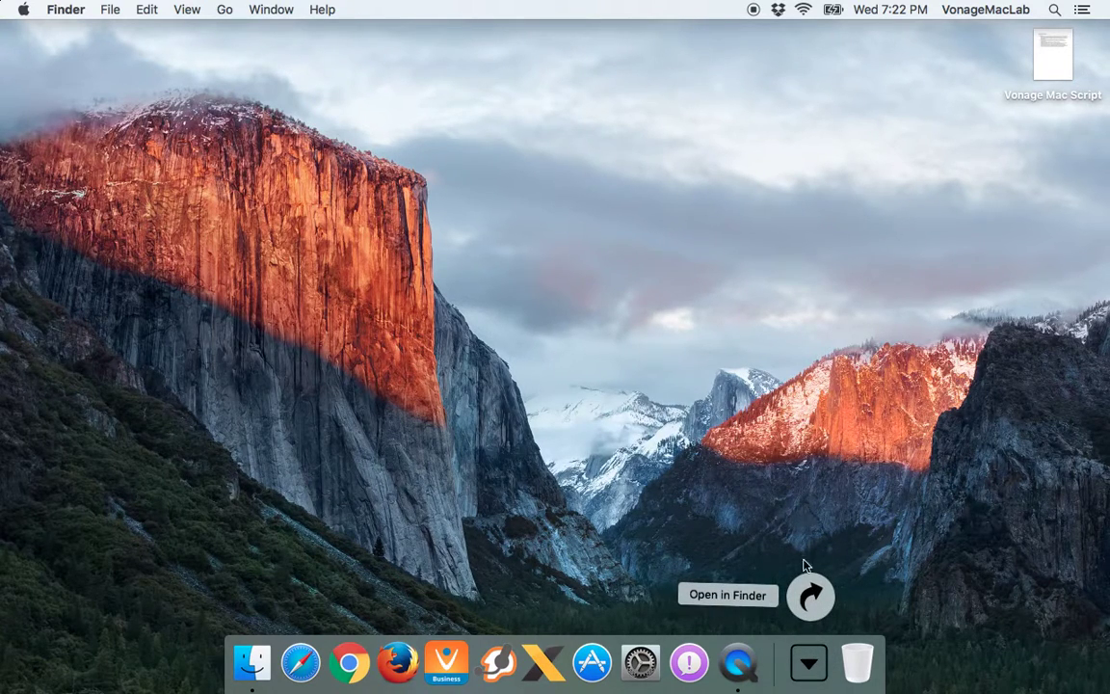
{"action": "left_click", "coordinate": [810, 663]}
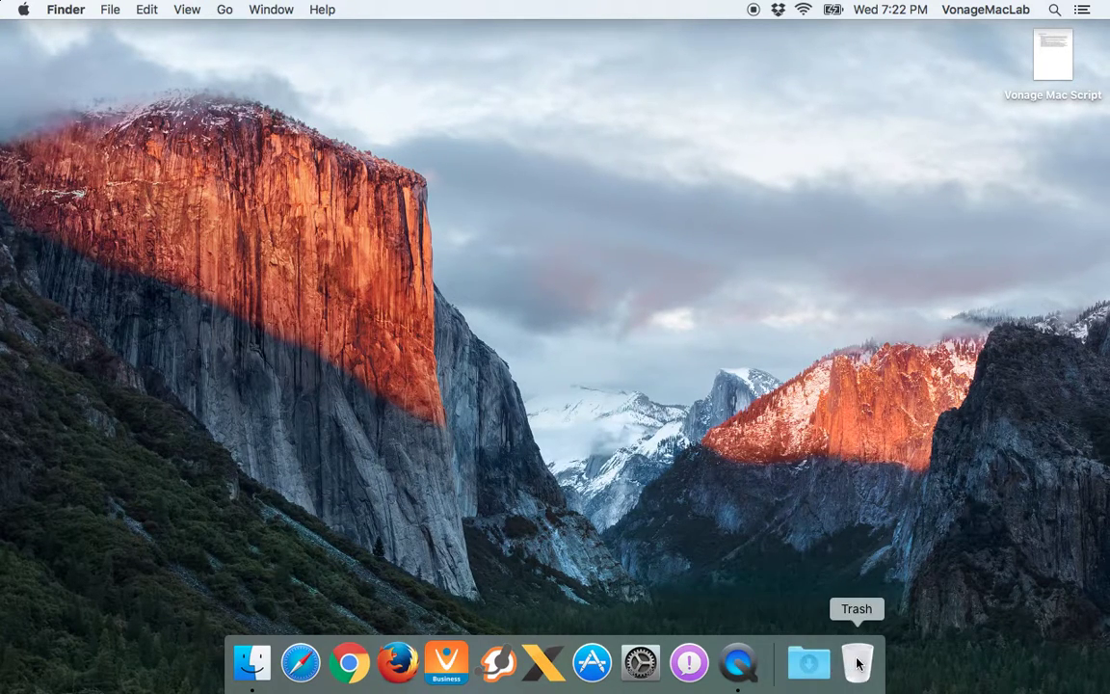
Open the Trash from the Dock and browse its Edit and File menus
{"action": "left_click", "coordinate": [856, 663]}
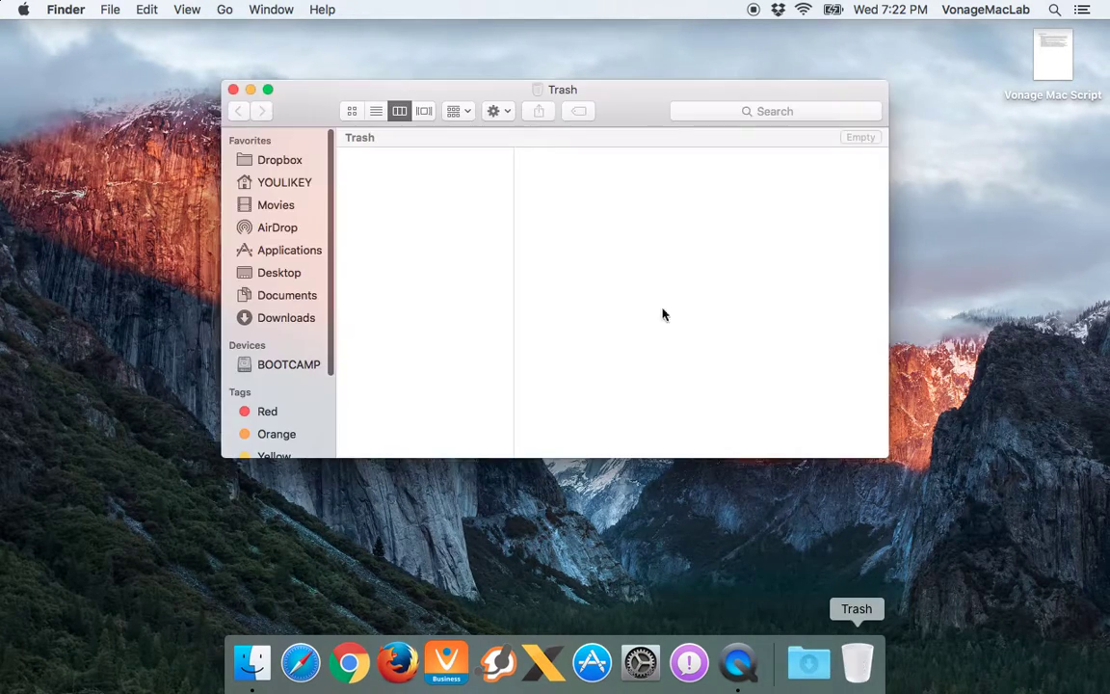
{"action": "left_click", "coordinate": [149, 9]}
{"action": "mouse_move", "coordinate": [112, 13]}
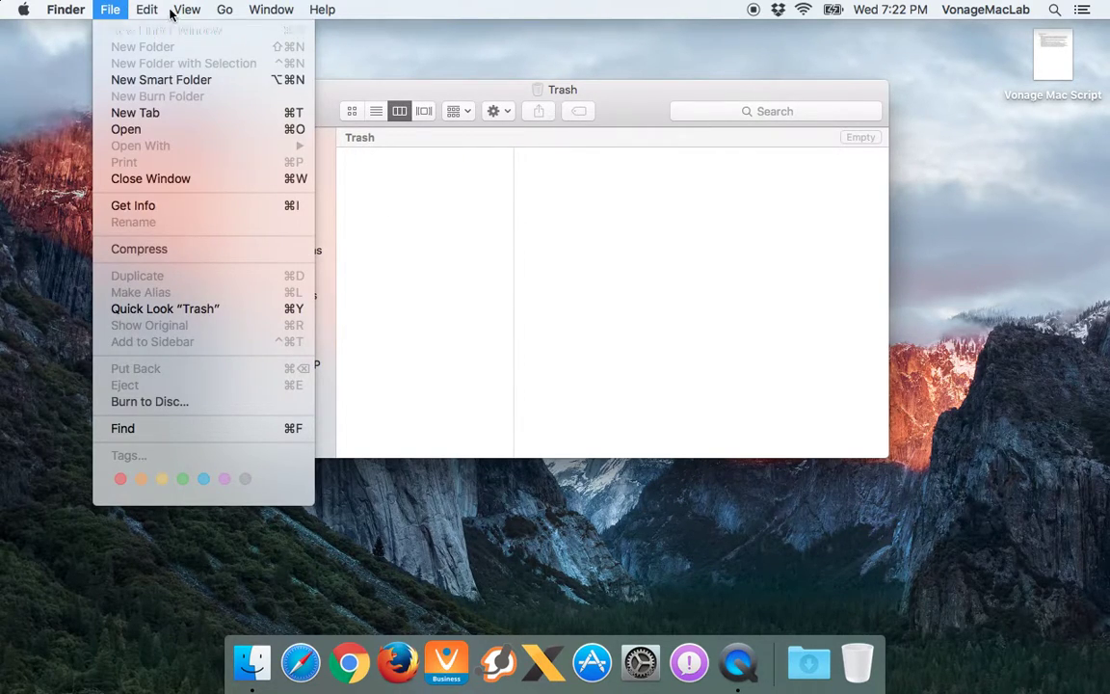
{"action": "mouse_move", "coordinate": [241, 8]}
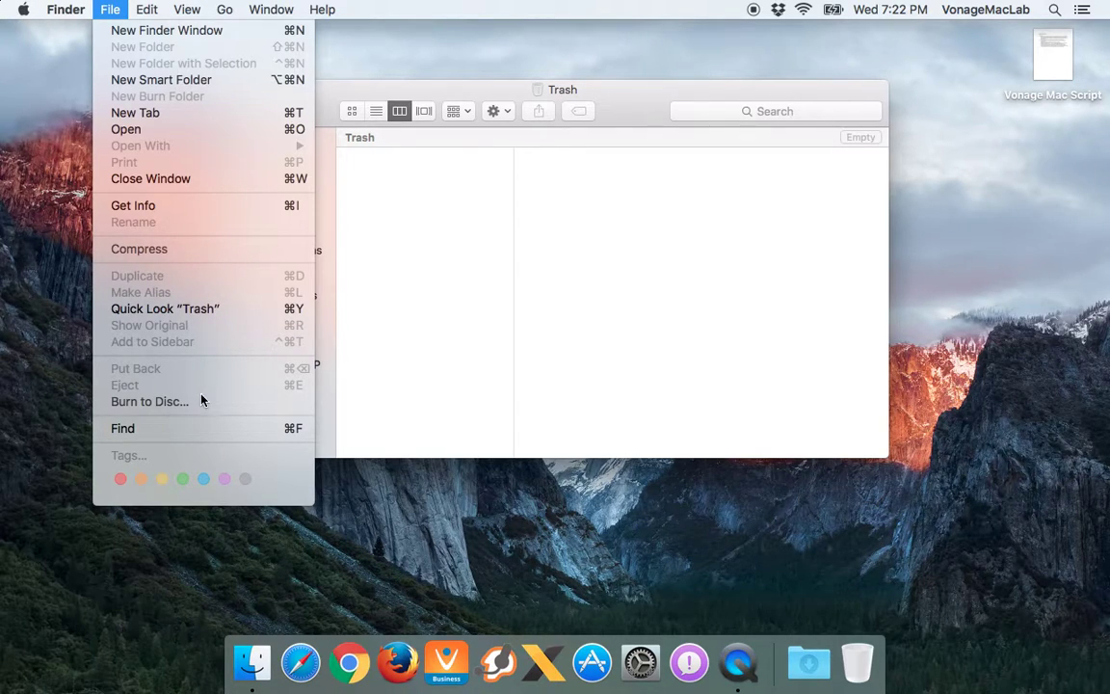
{"action": "left_click", "coordinate": [396, 377]}
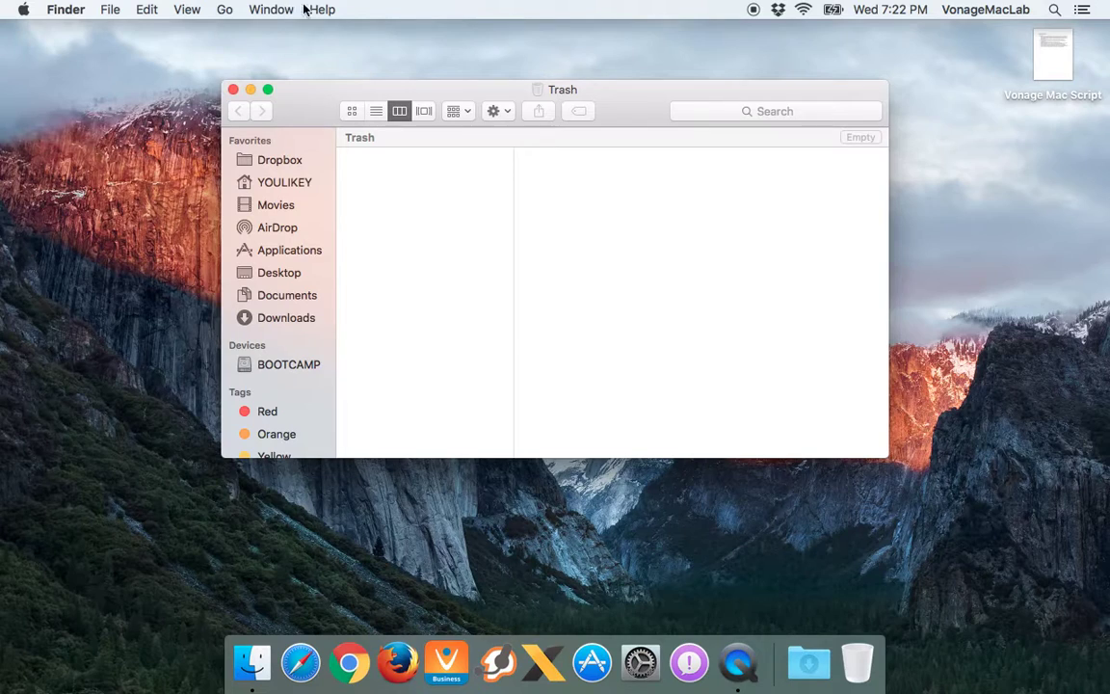
Check the Trash's Action and Arrange menus, close the window, and show the Finder menu
{"action": "left_click", "coordinate": [498, 112]}
{"action": "left_click", "coordinate": [503, 114]}
{"action": "left_click", "coordinate": [463, 112]}
{"action": "left_click", "coordinate": [463, 112]}
{"action": "left_click", "coordinate": [232, 89]}
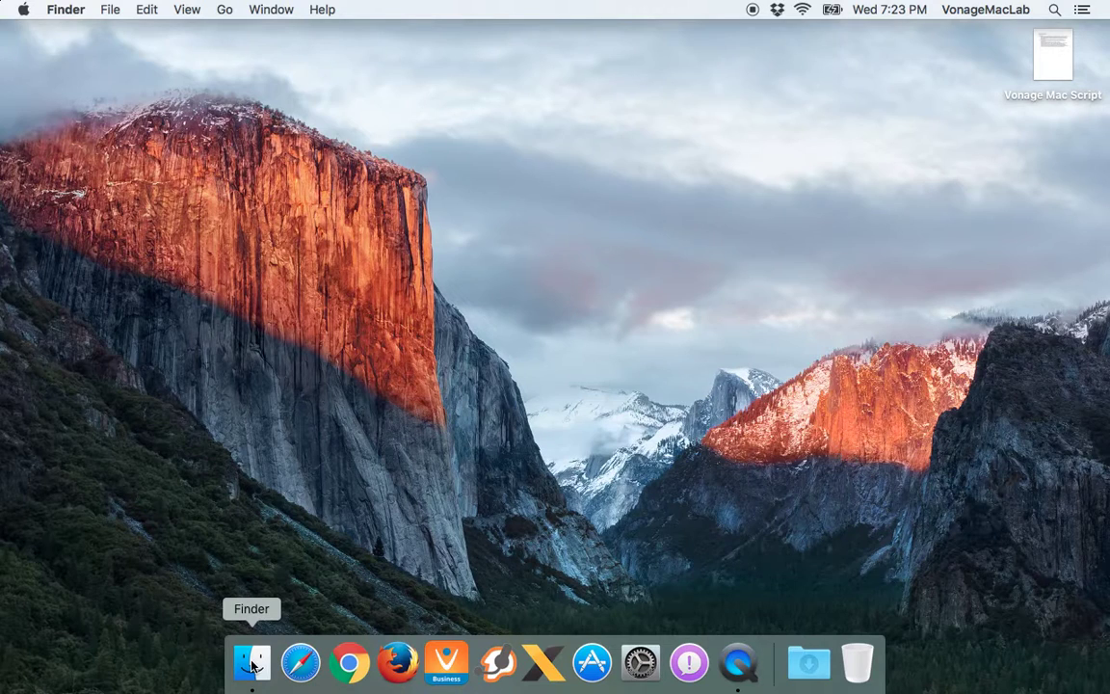
{"action": "left_click", "coordinate": [66, 10]}
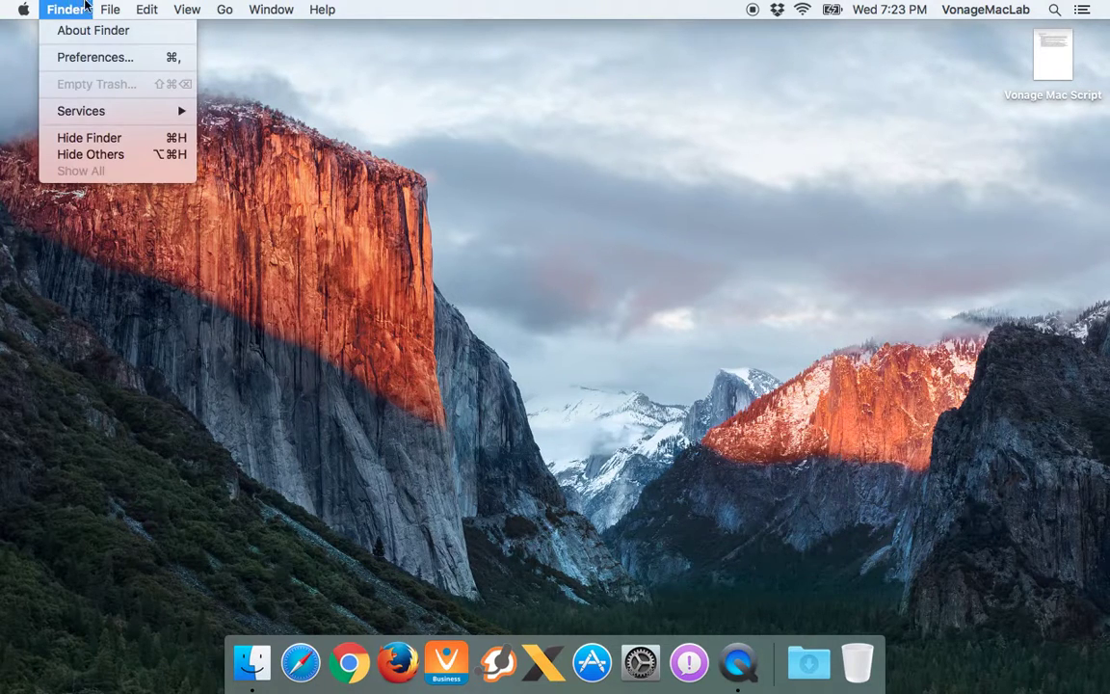
{"action": "mouse_move", "coordinate": [108, 10]}
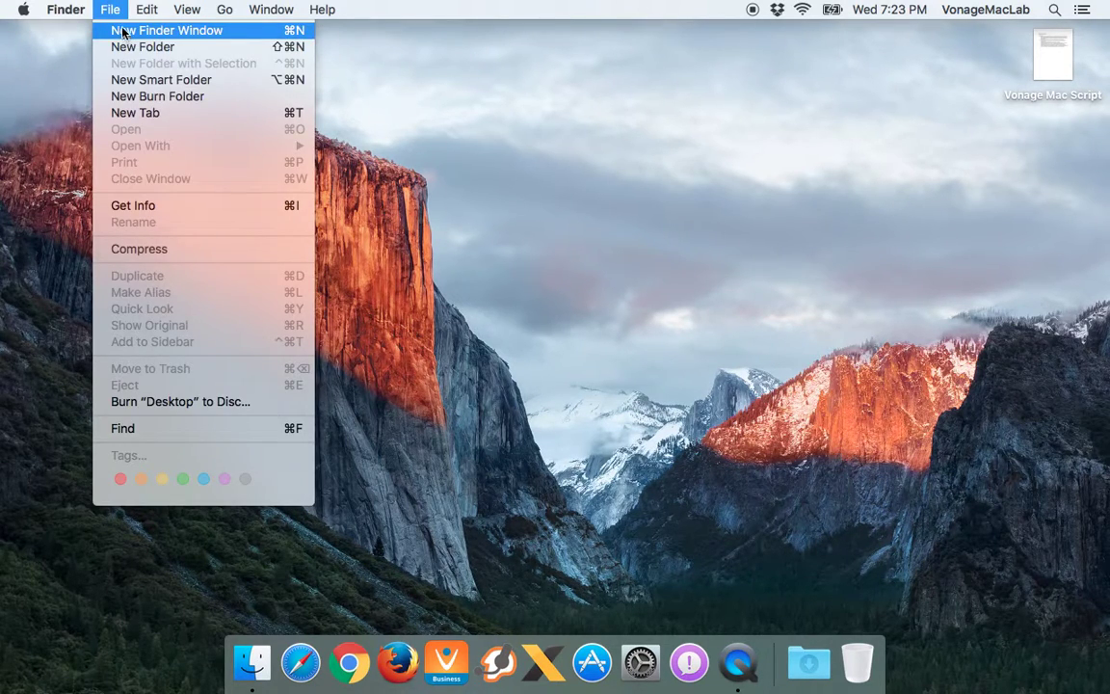
{"action": "left_click", "coordinate": [224, 539]}
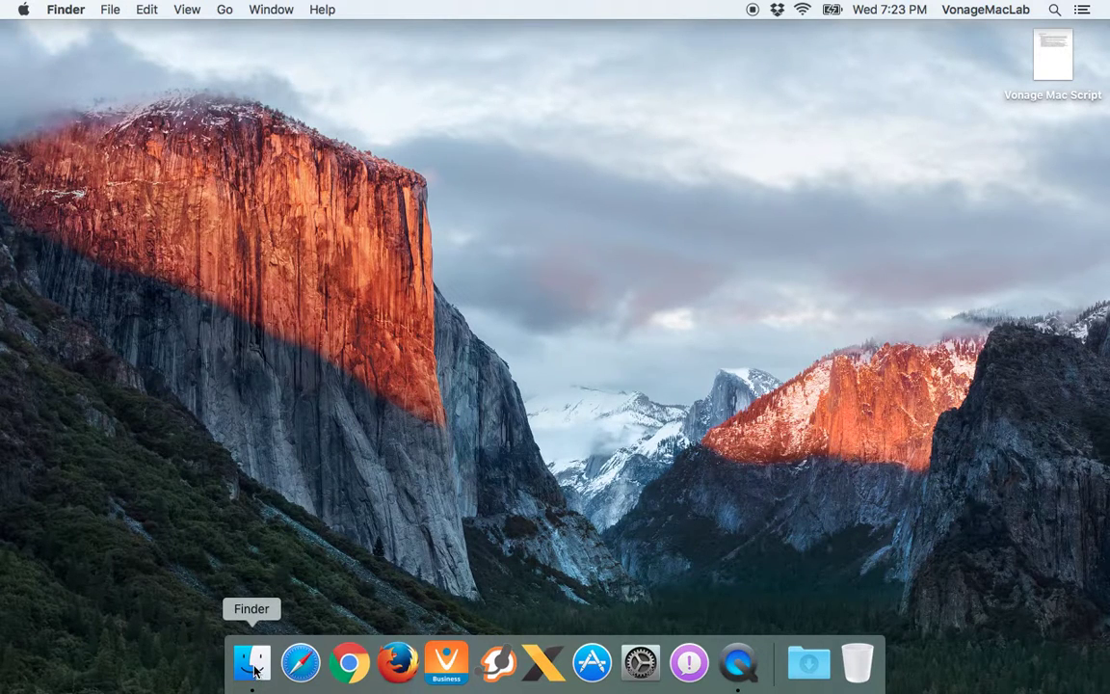
{"action": "left_click", "coordinate": [253, 662]}
{"action": "key", "text": "super+w"}
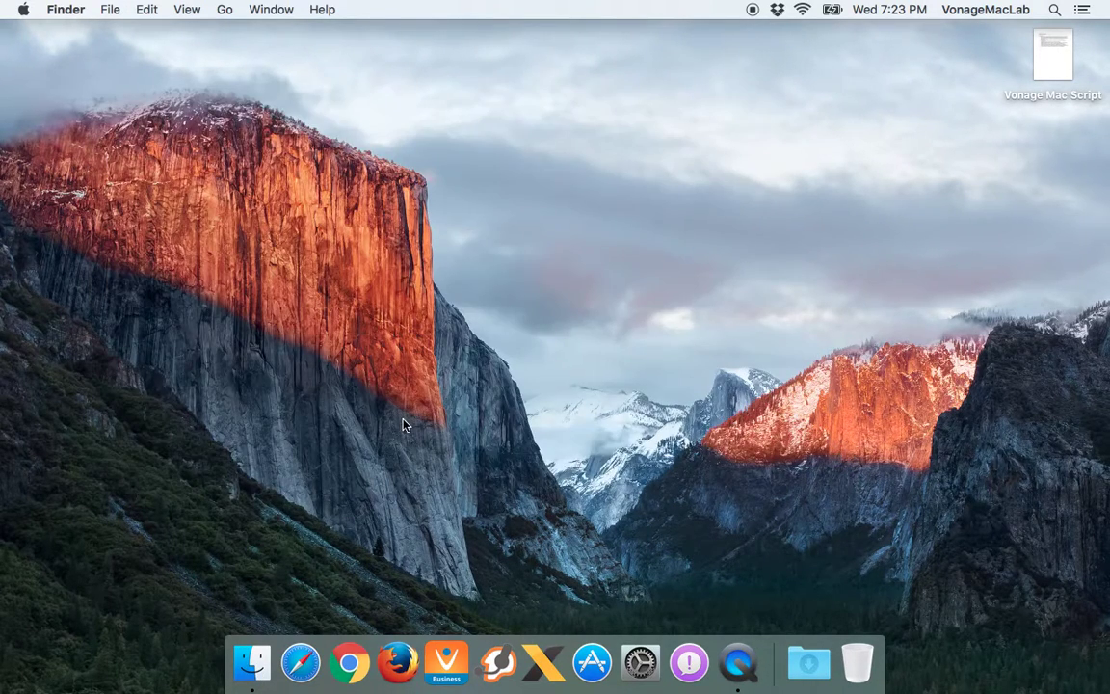
{"action": "key", "text": "super+n"}
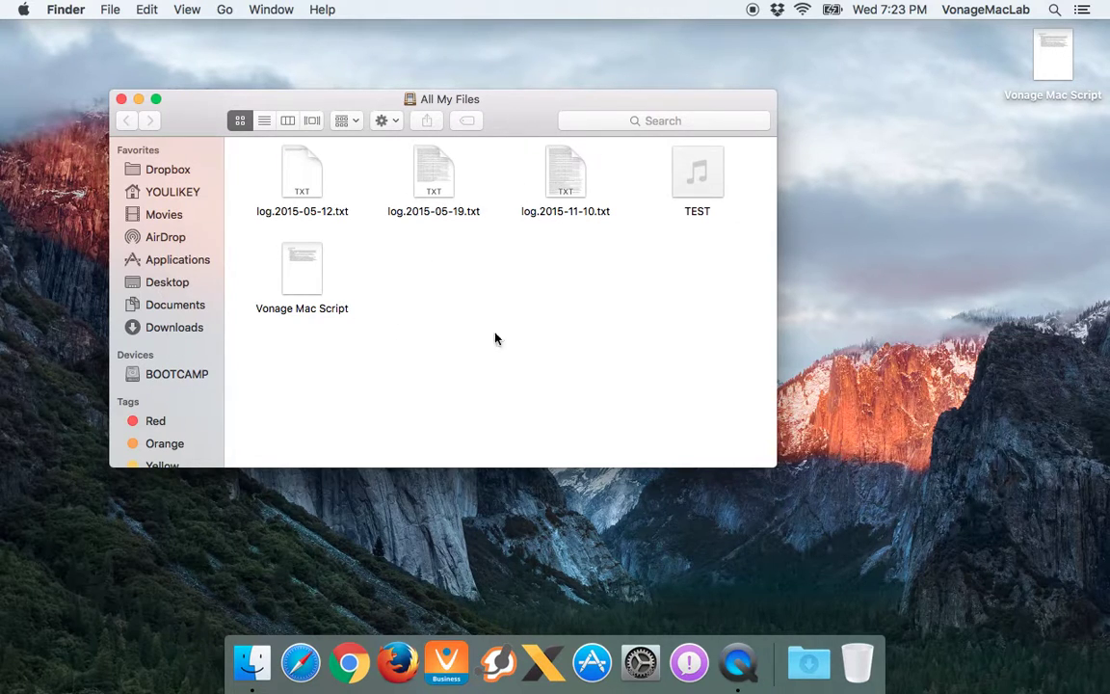
{"action": "left_click_drag", "start_coordinate": [776, 467], "coordinate": [1096, 596]}
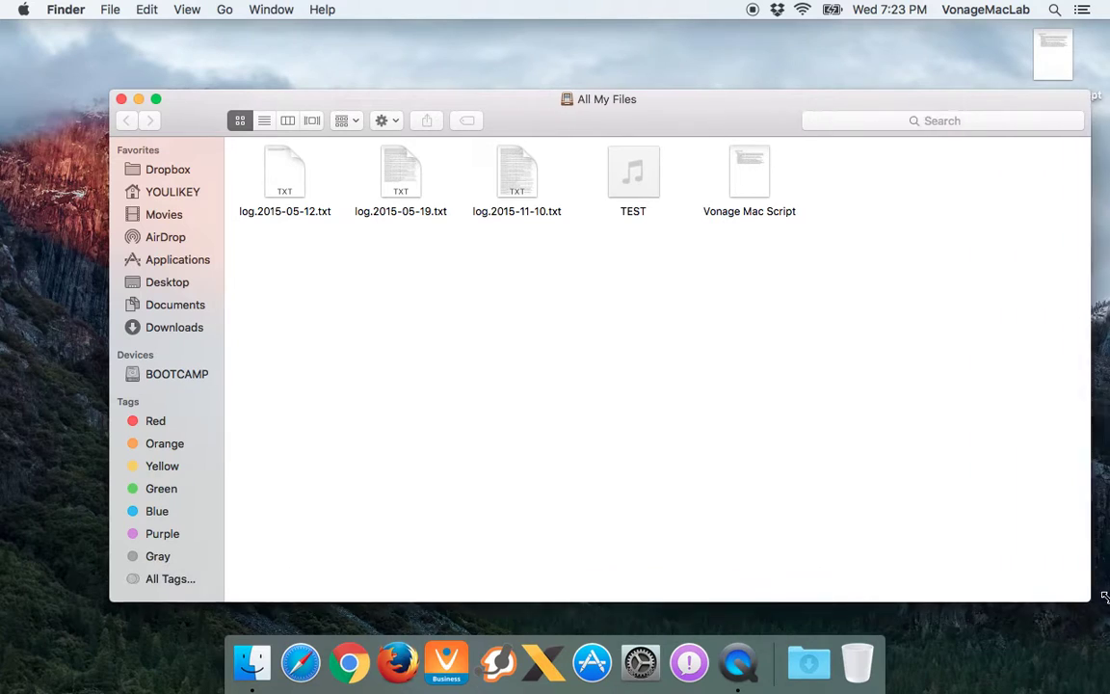
{"action": "left_click_drag", "start_coordinate": [650, 109], "coordinate": [574, 77]}
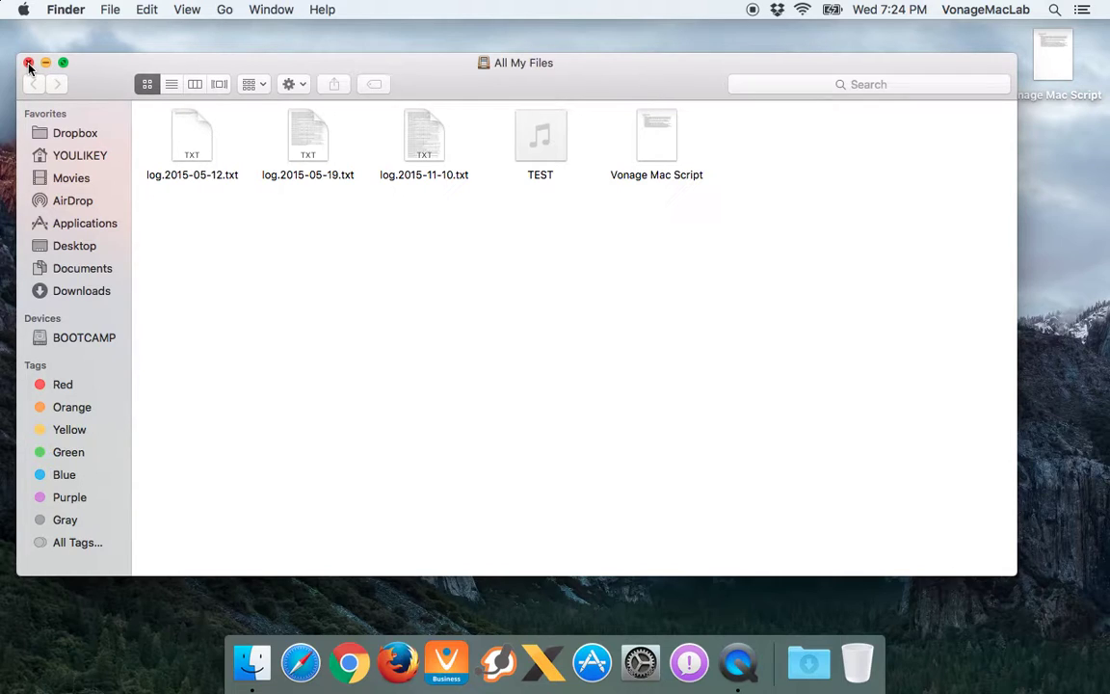
{"action": "left_click", "coordinate": [29, 64]}
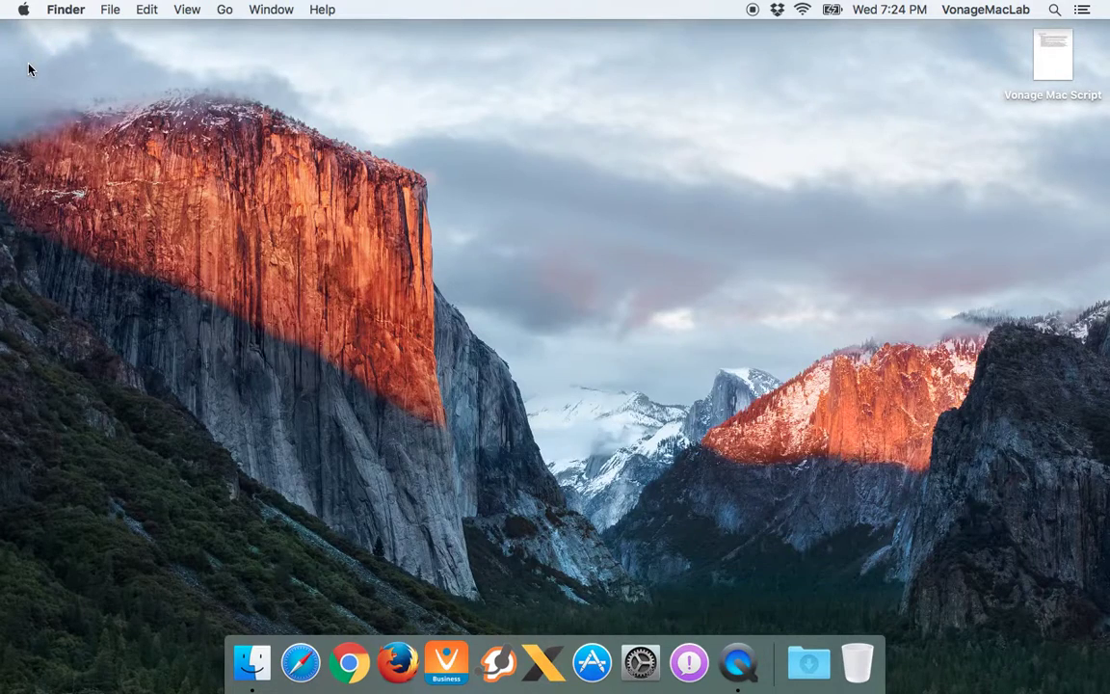
{"action": "key", "text": "super+n"}
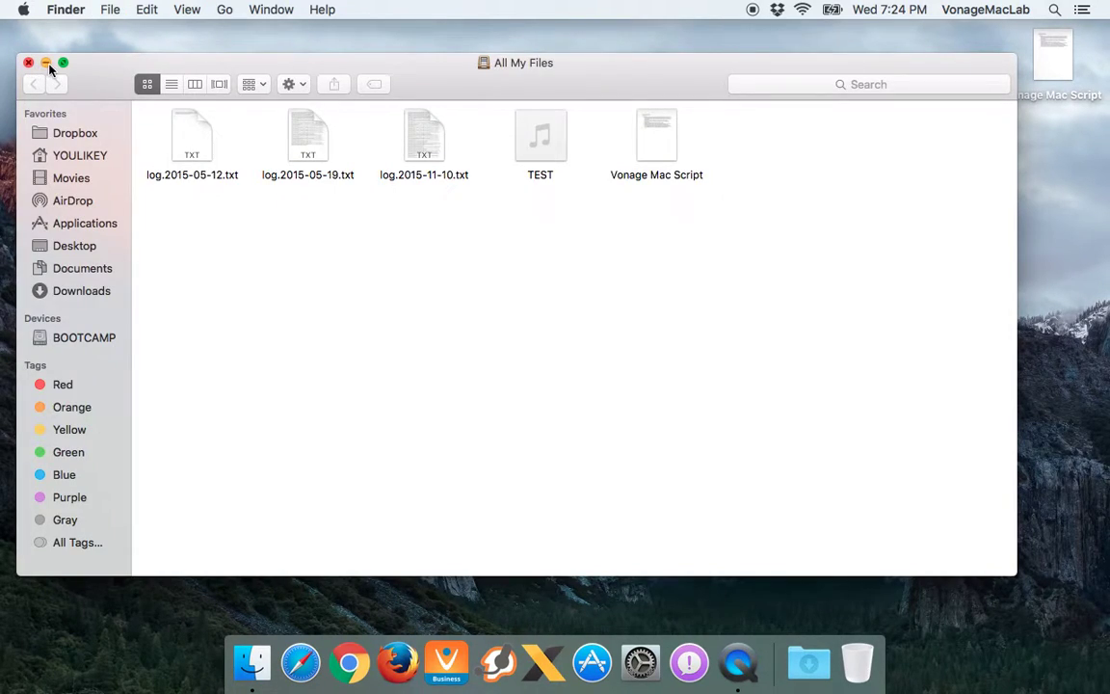
{"action": "left_click", "coordinate": [45, 63]}
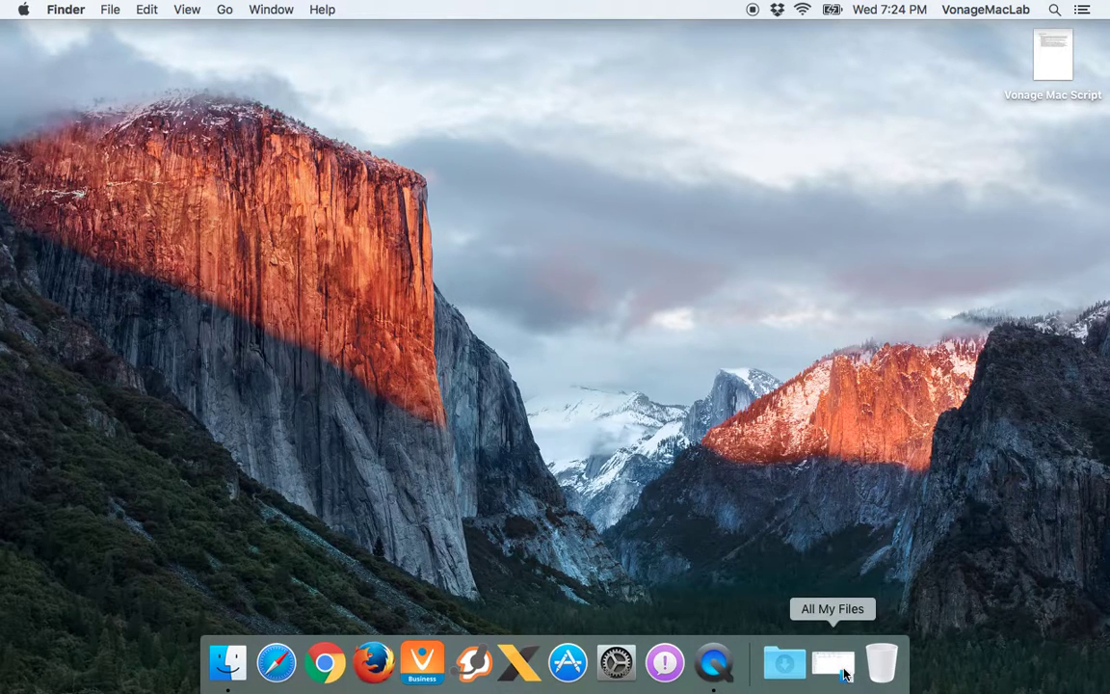
{"action": "left_click", "coordinate": [834, 664]}
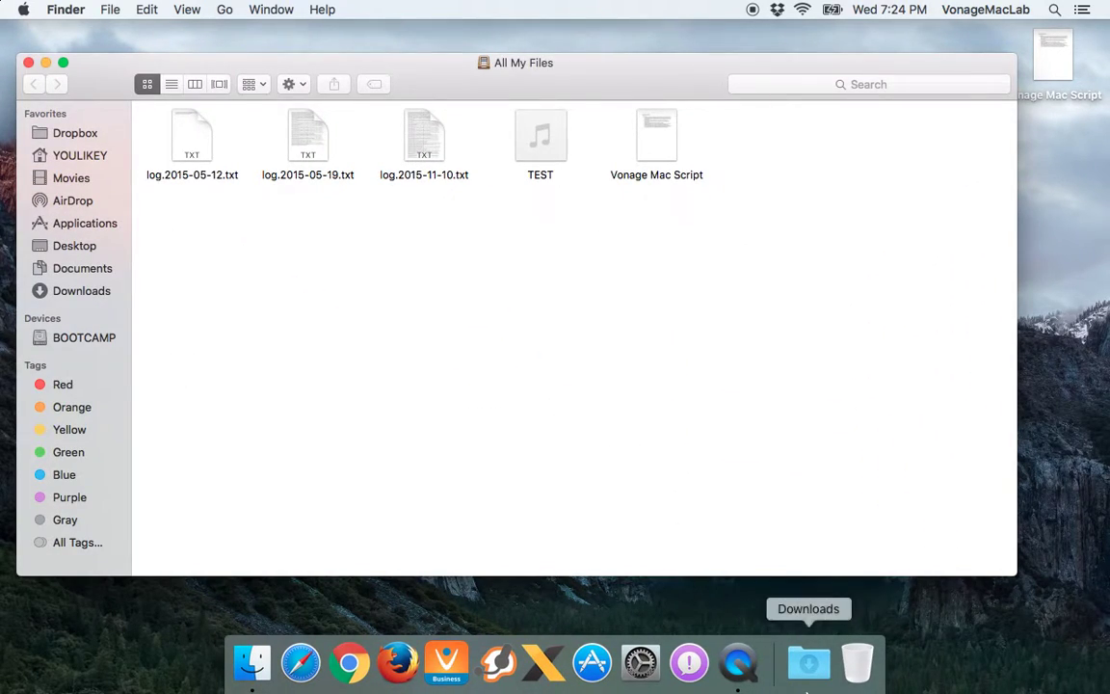
{"action": "left_click", "coordinate": [46, 62]}
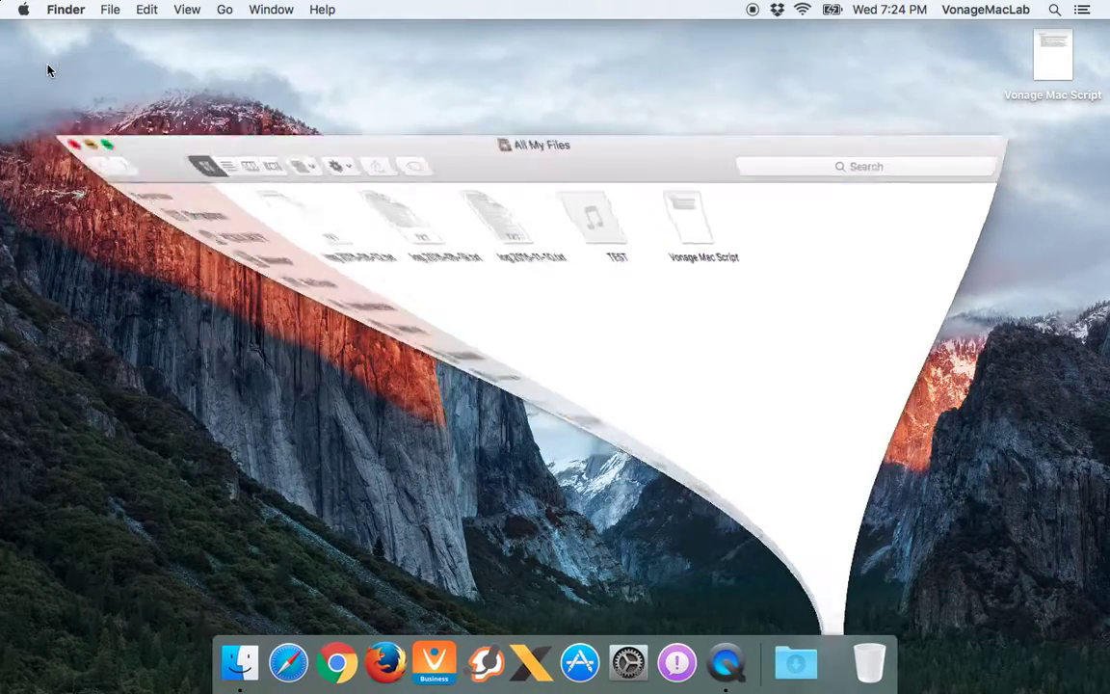
{"action": "left_click", "coordinate": [826, 665]}
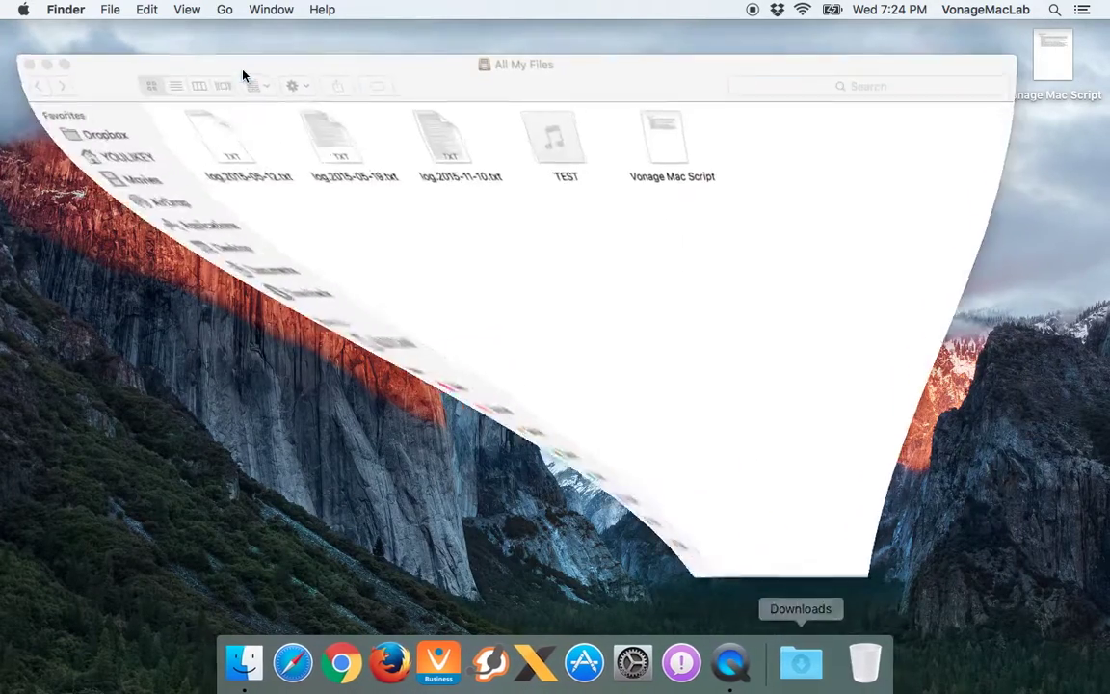
{"action": "left_click", "coordinate": [43, 53]}
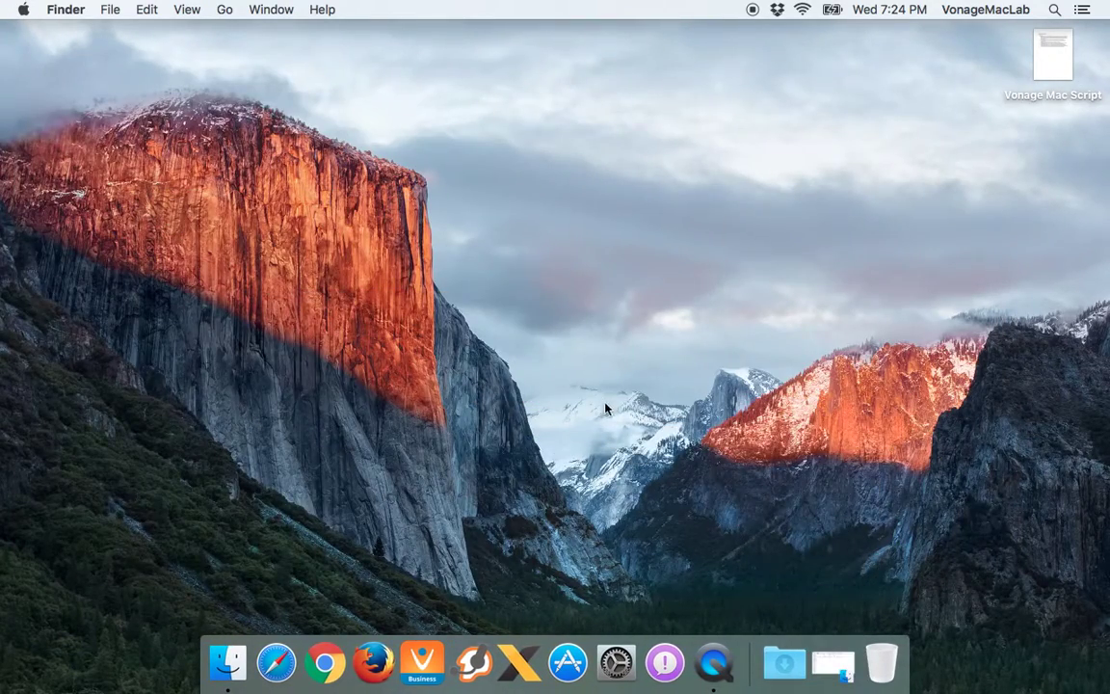
{"action": "left_click", "coordinate": [830, 663]}
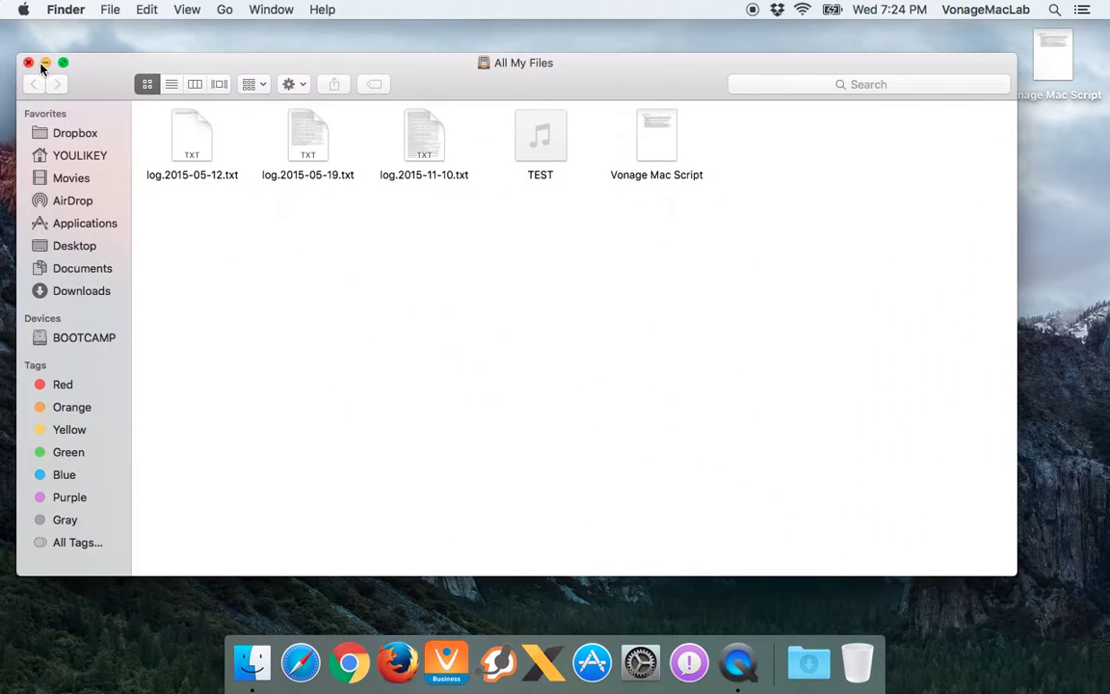
{"action": "left_click", "coordinate": [27, 61]}
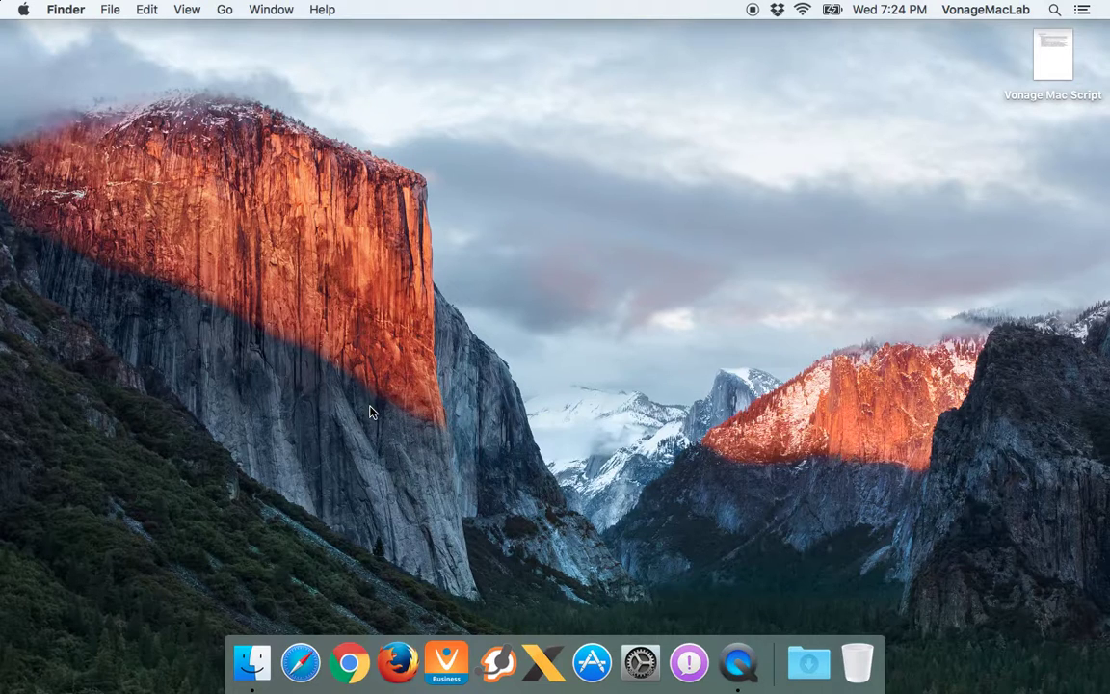
{"action": "key", "text": "super+n"}
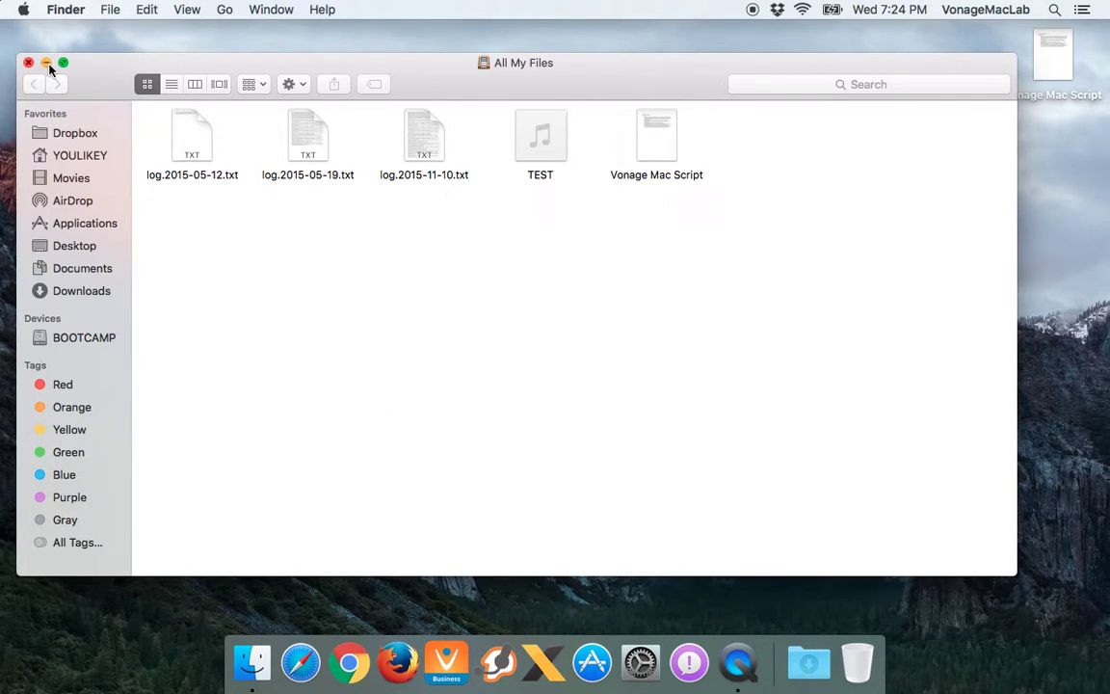
{"action": "left_click", "coordinate": [48, 64]}
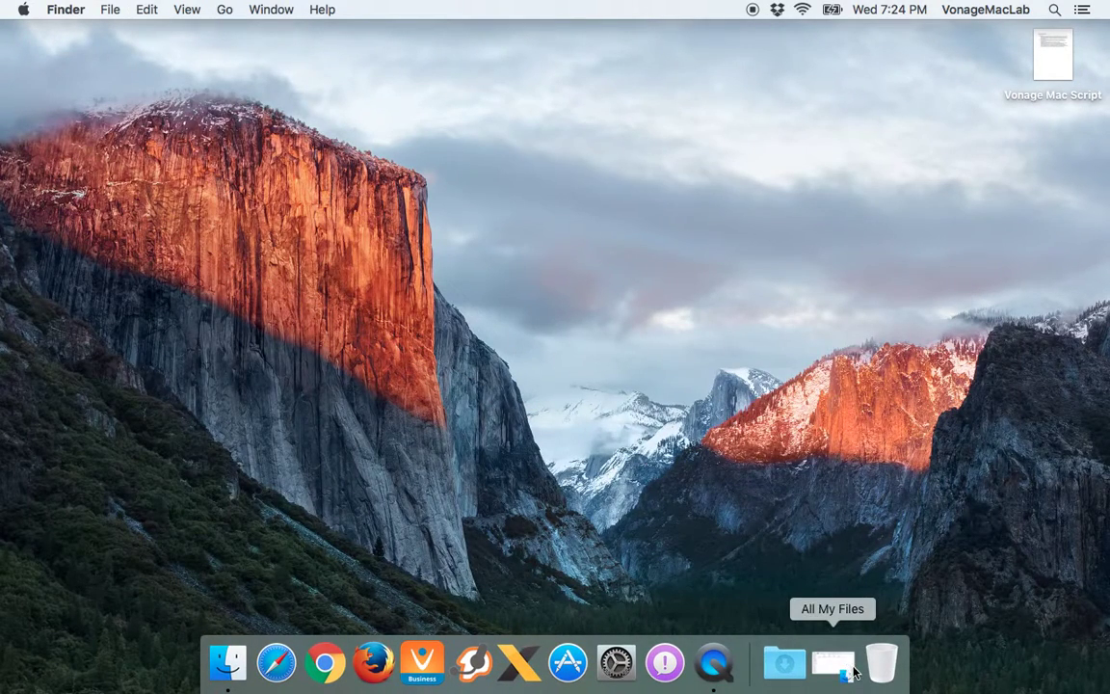
{"action": "left_click", "coordinate": [842, 666]}
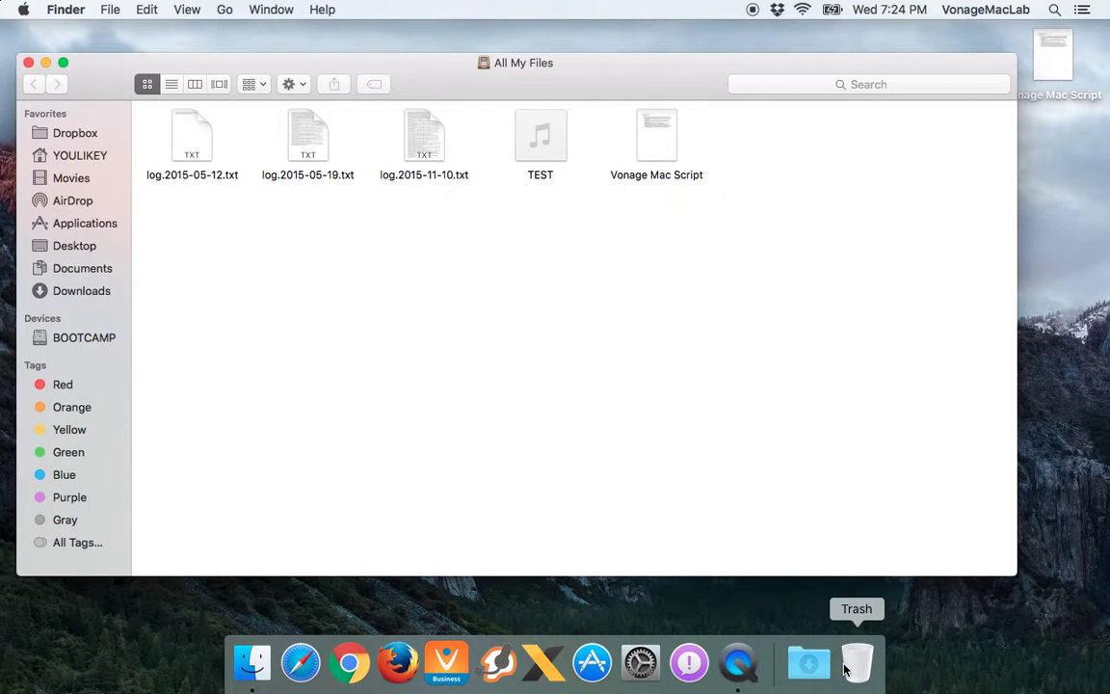
{"action": "left_click", "coordinate": [48, 64]}
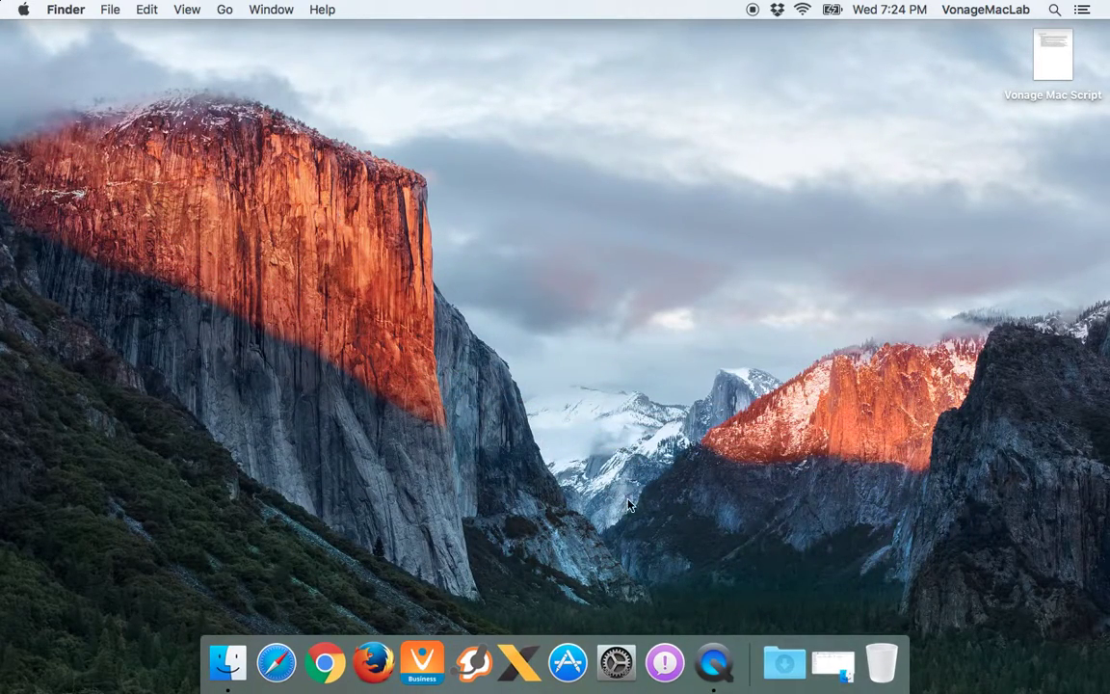
{"action": "left_click", "coordinate": [833, 663]}
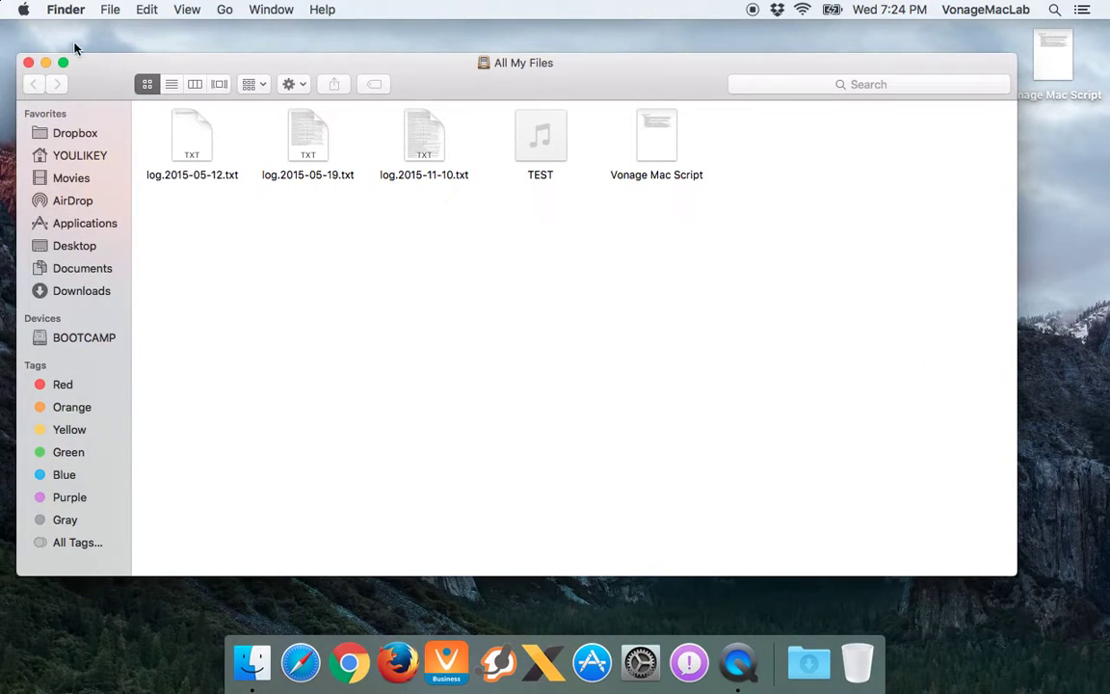
Make All My Files full screen and flip between it and the Desktop with Ctrl+Left/Right
{"action": "left_click", "coordinate": [63, 63]}
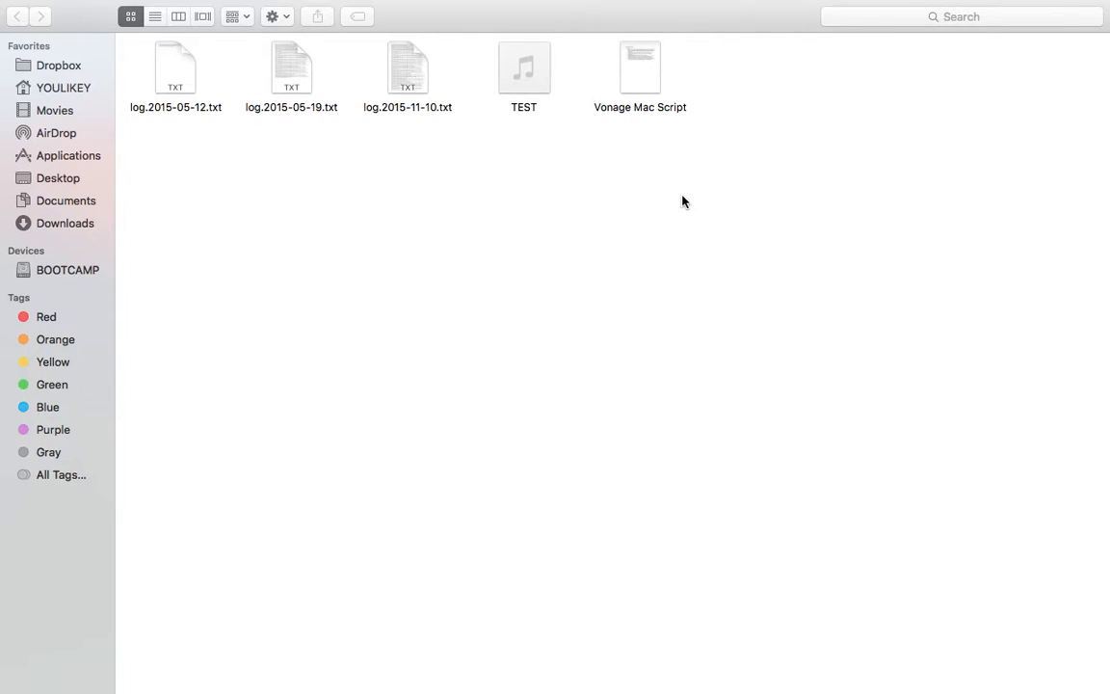
{"action": "key", "text": "v"}
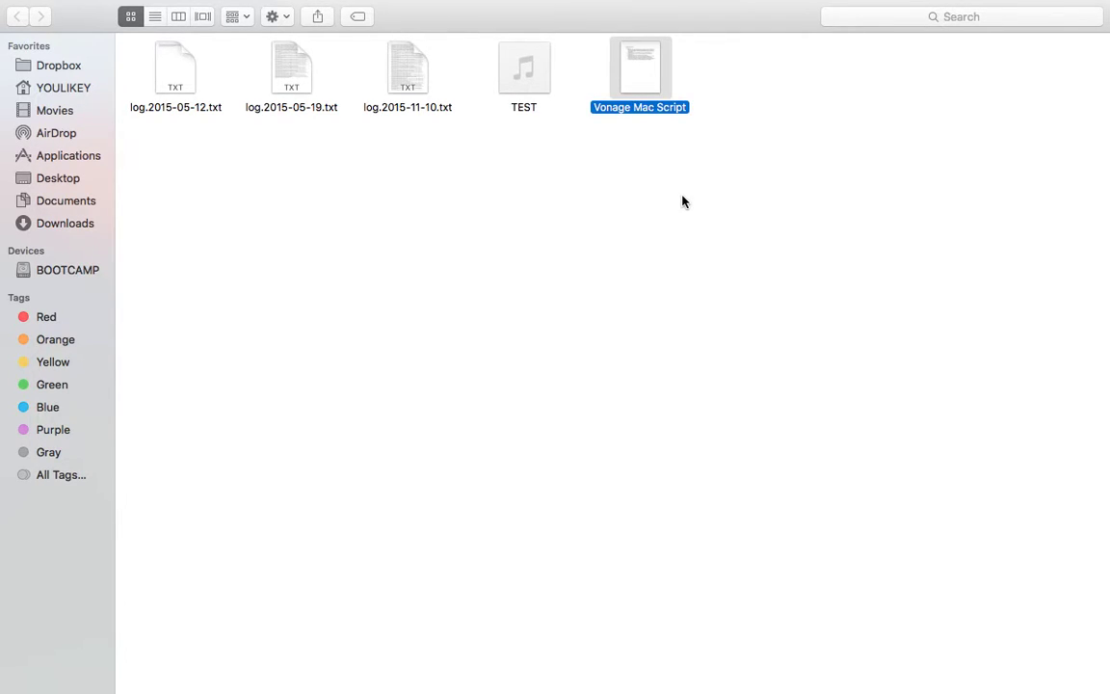
{"action": "key", "text": "ctrl+Left"}
{"action": "key", "text": "ctrl+Right"}
{"action": "key", "text": "ctrl+Left"}
{"action": "key", "text": "ctrl+Right"}
{"action": "key", "text": "ctrl+Left"}
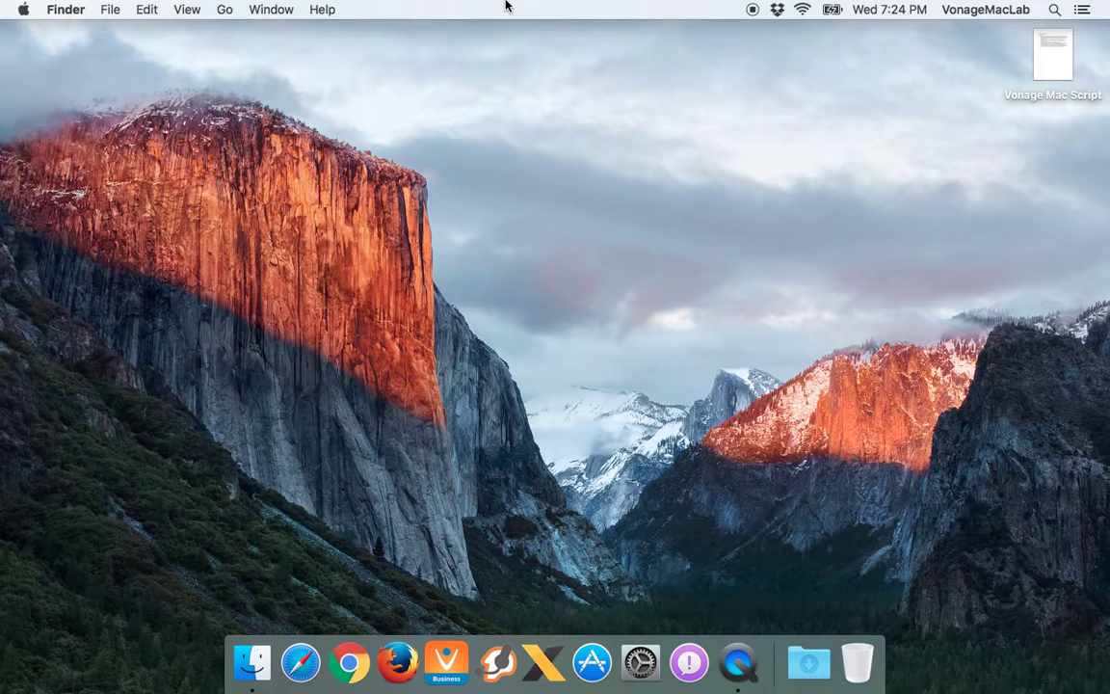
Use Mission Control (Ctrl+Up) to return to the full-screen Finder space
{"action": "key", "text": "ctrl+Up"}
{"action": "mouse_move", "coordinate": [609, 9]}
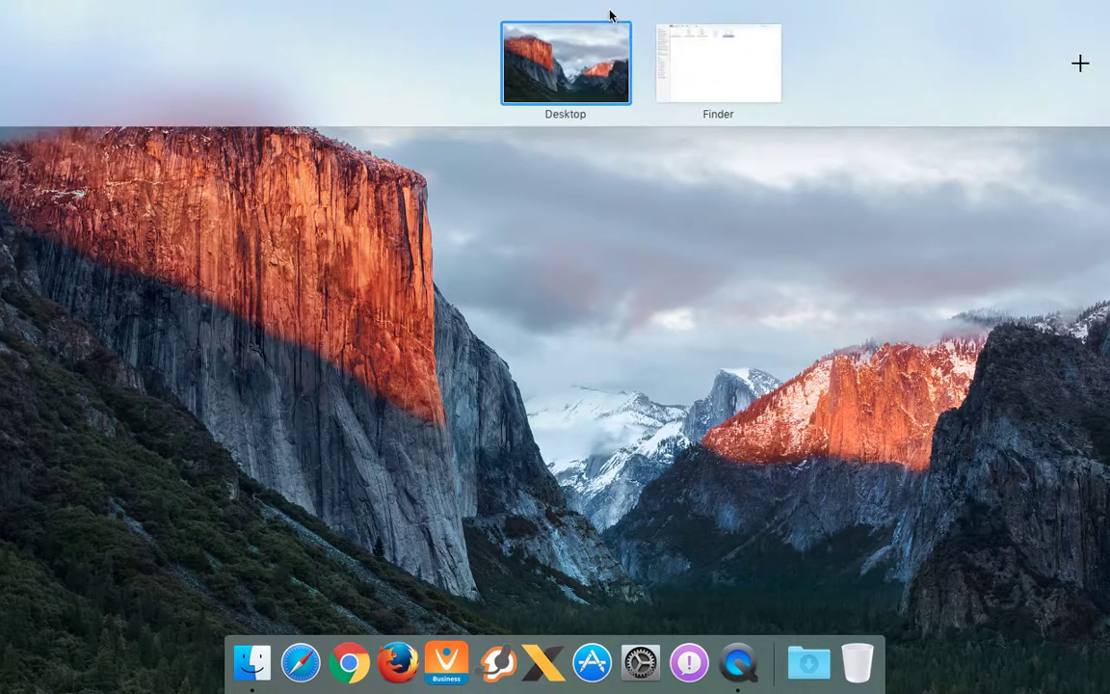
{"action": "left_click", "coordinate": [714, 85]}
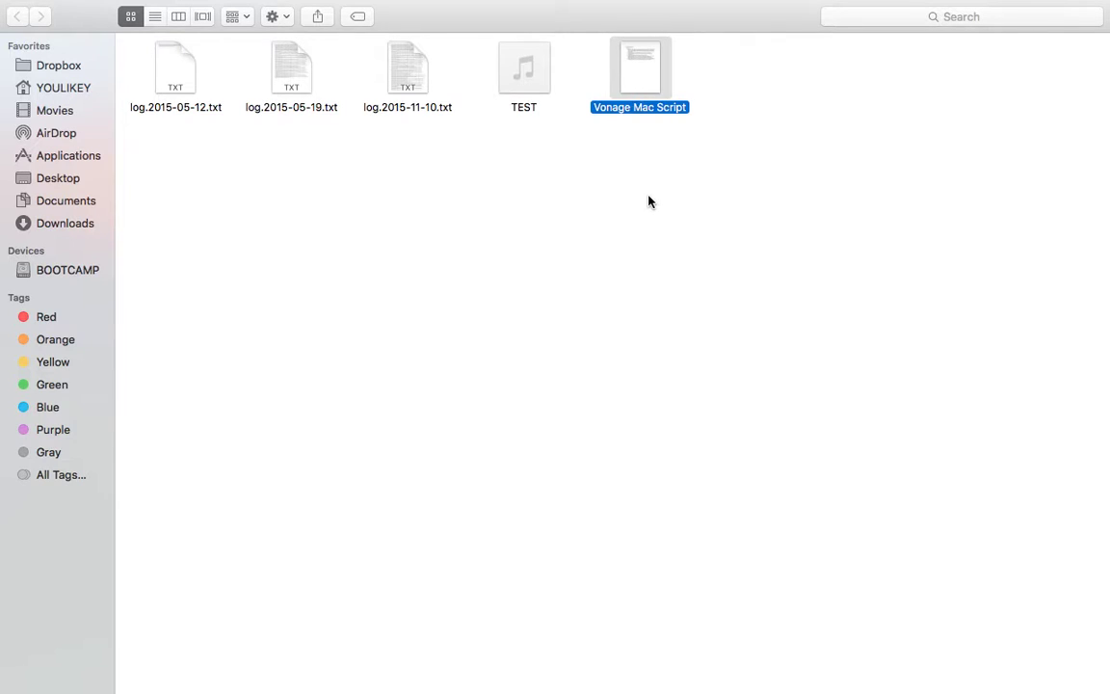
{"action": "key", "text": "ctrl+Up"}
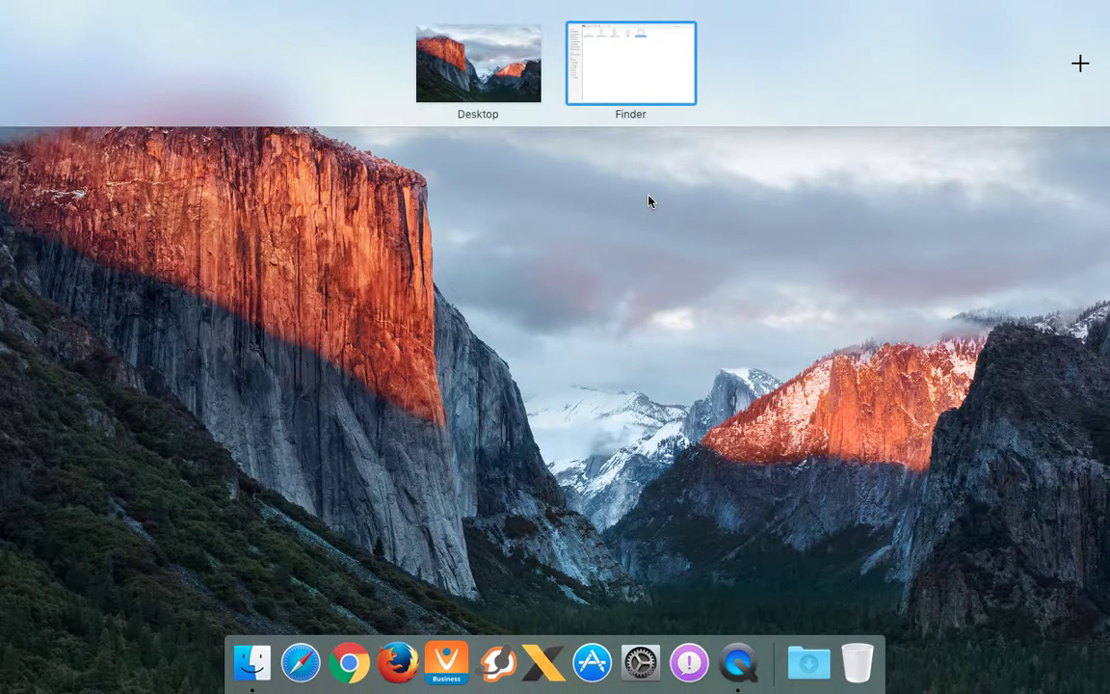
{"action": "key", "text": "ctrl+Up"}
{"action": "key", "text": "ctrl+Up"}
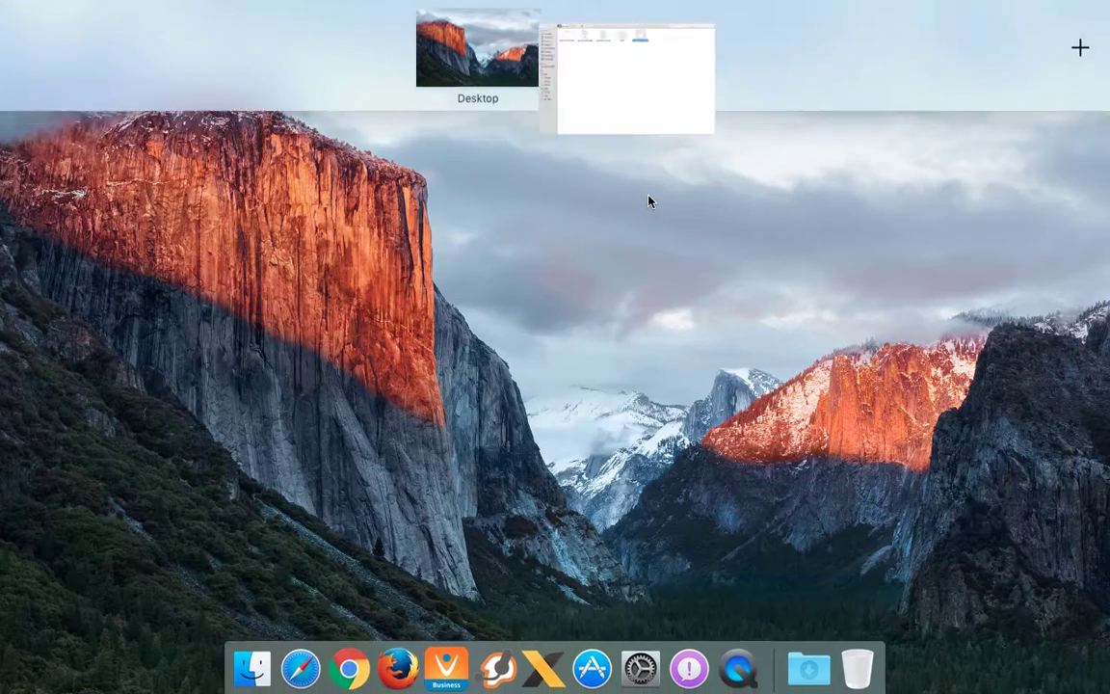
{"action": "key", "text": "ctrl+Up"}
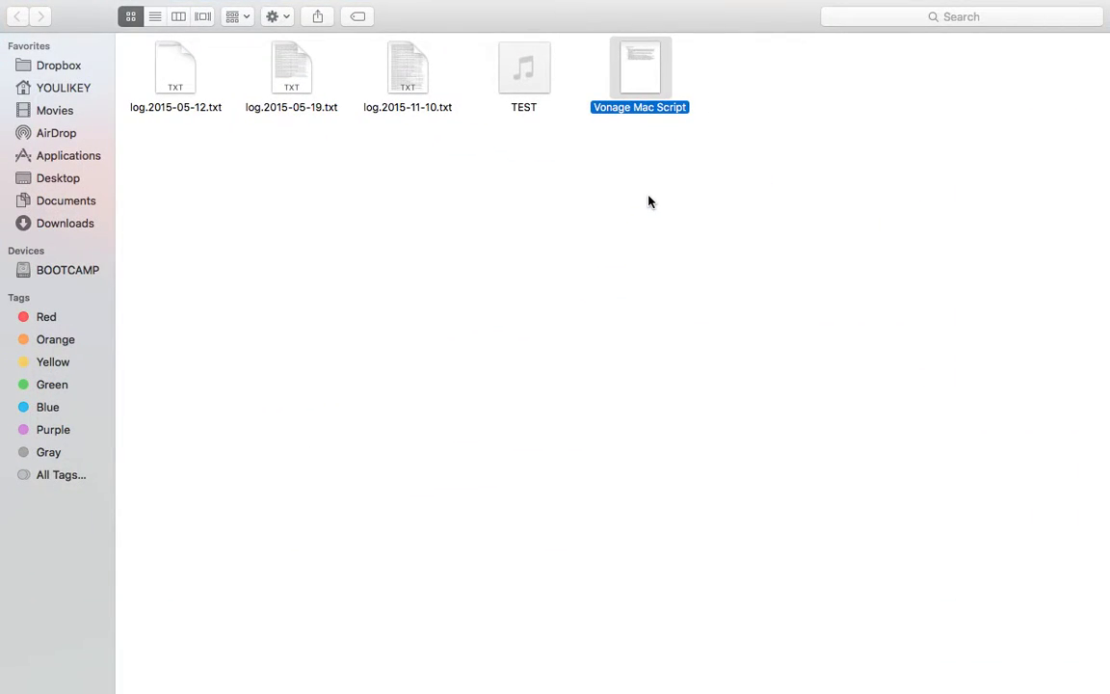
{"action": "mouse_move", "coordinate": [53, 3]}
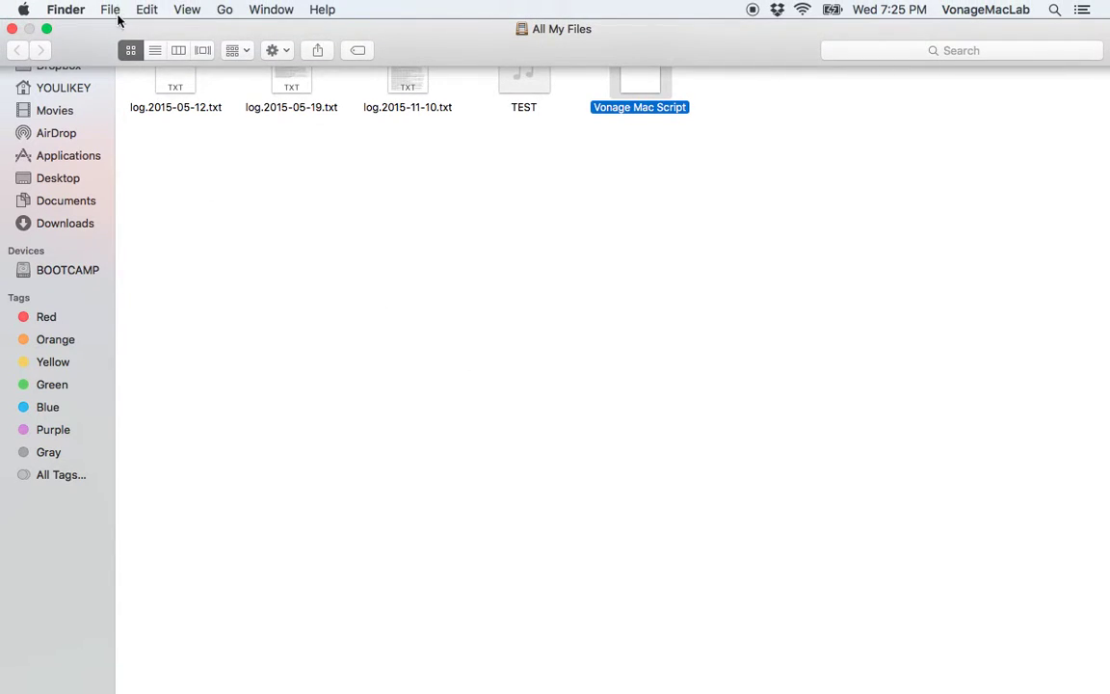
Toggle the All My Files window out of and back into full screen twice
{"action": "left_click", "coordinate": [45, 27]}
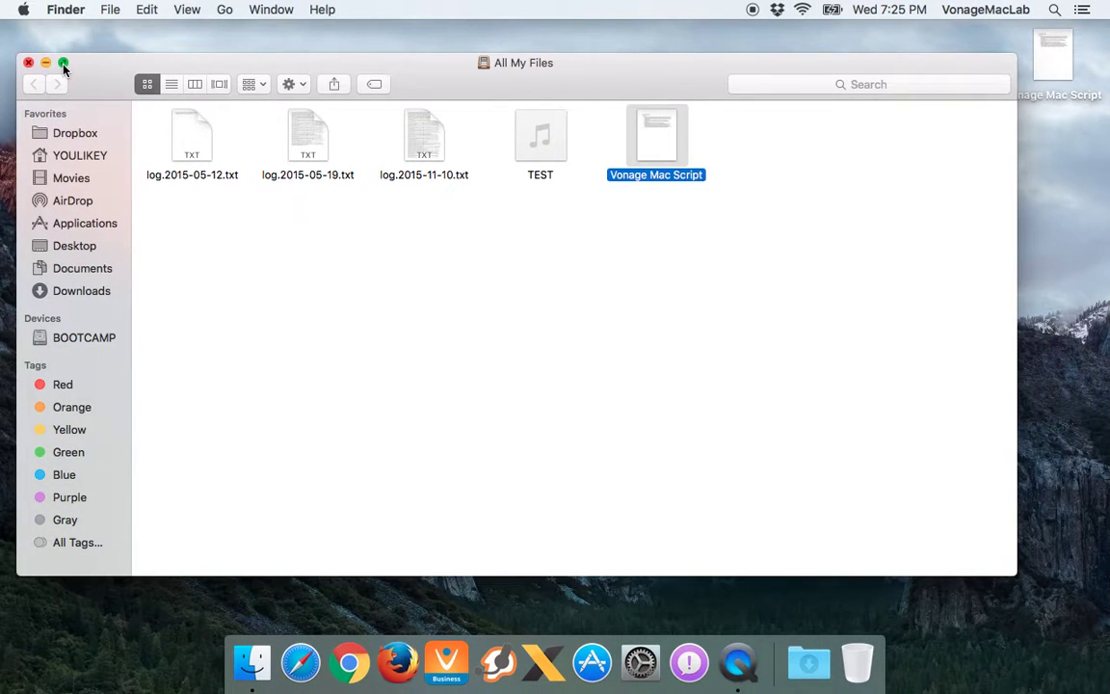
{"action": "left_click", "coordinate": [63, 63]}
{"action": "mouse_move", "coordinate": [53, 3]}
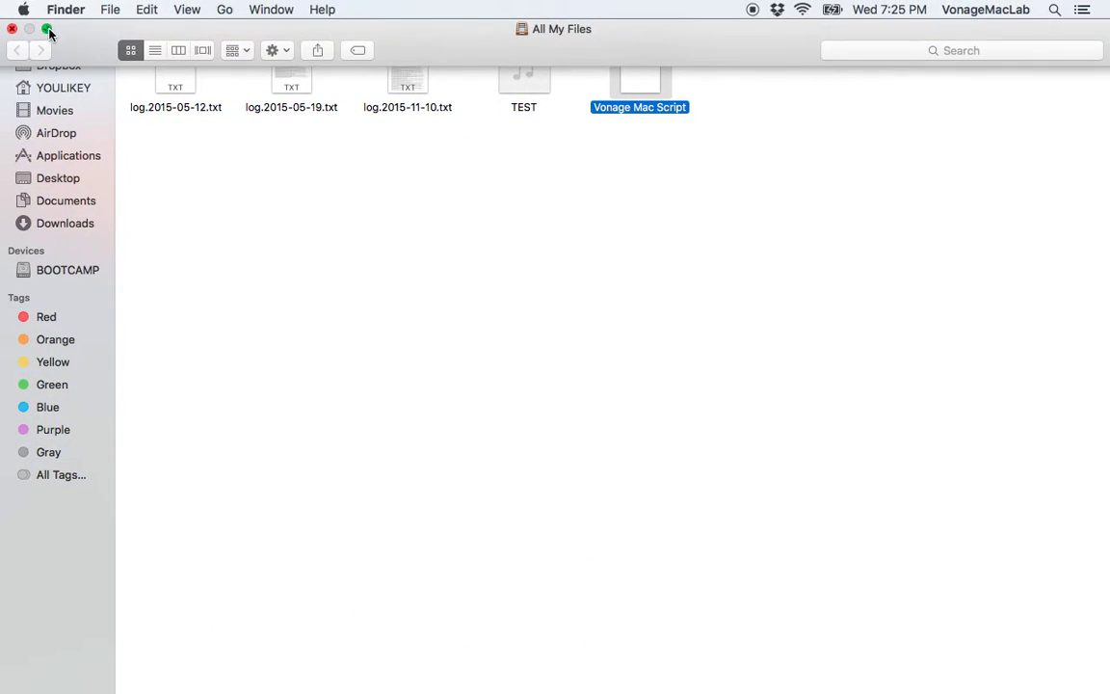
{"action": "left_click", "coordinate": [47, 30]}
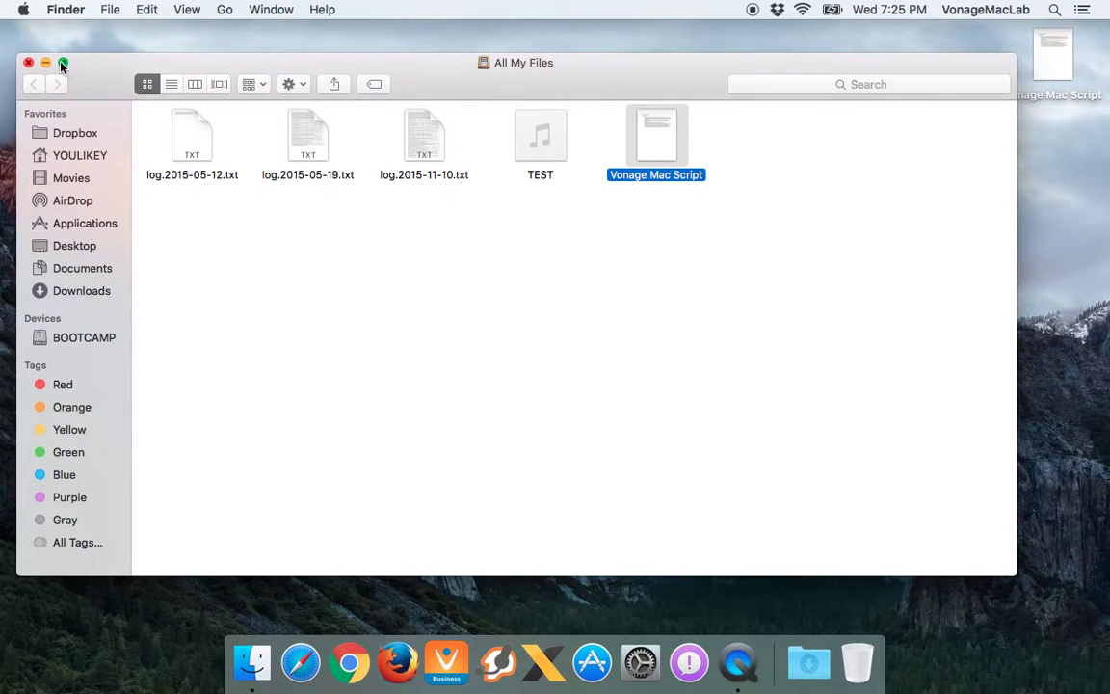
{"action": "left_click", "coordinate": [62, 63]}
Switch between the desktop and full-screen spaces, then exit full screen to a normal window
{"action": "key", "text": "ctrl+Left"}
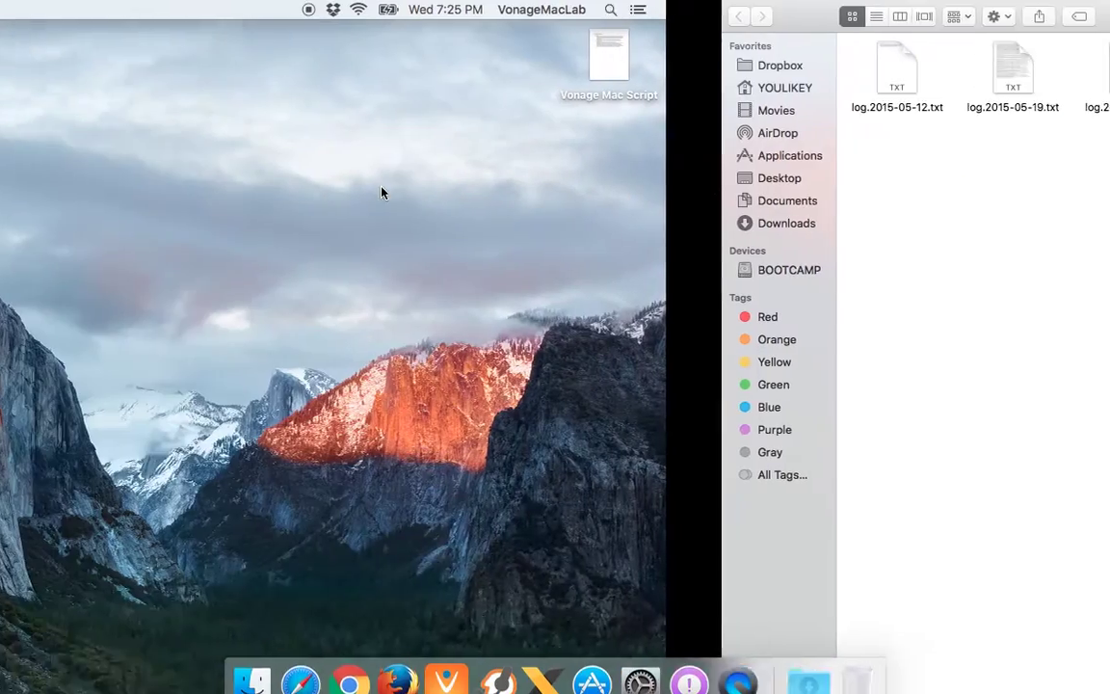
{"action": "key", "text": "ctrl+Right"}
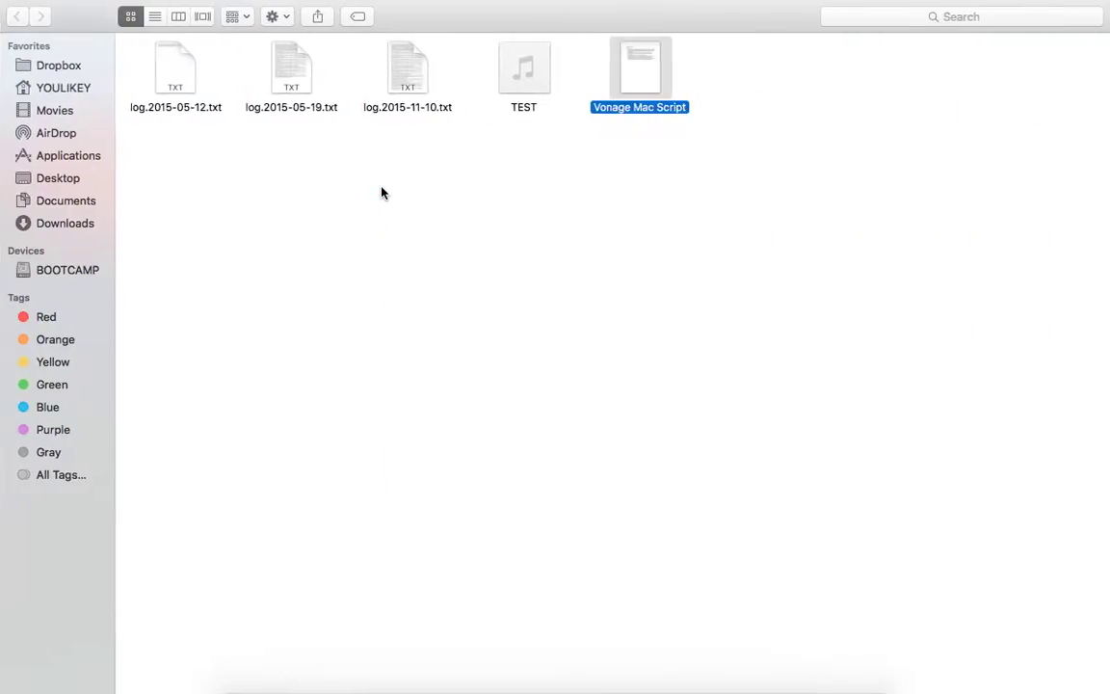
{"action": "key", "text": "ctrl+Up"}
{"action": "key", "text": "ctrl+Up"}
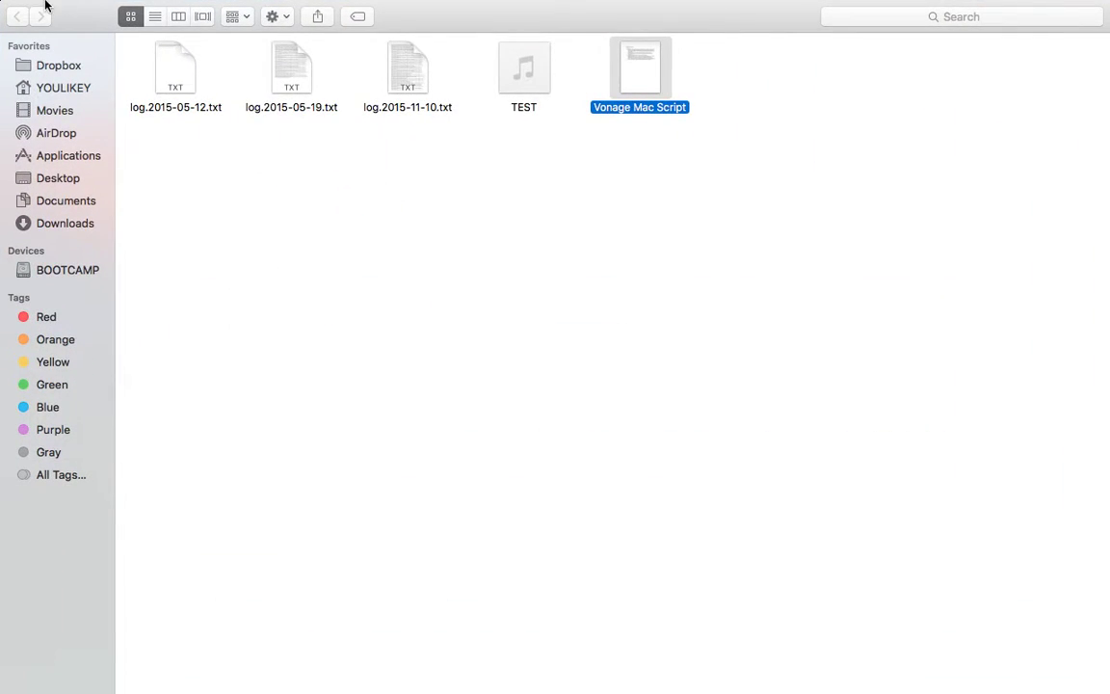
{"action": "mouse_move", "coordinate": [47, 8]}
{"action": "left_click", "coordinate": [47, 30]}
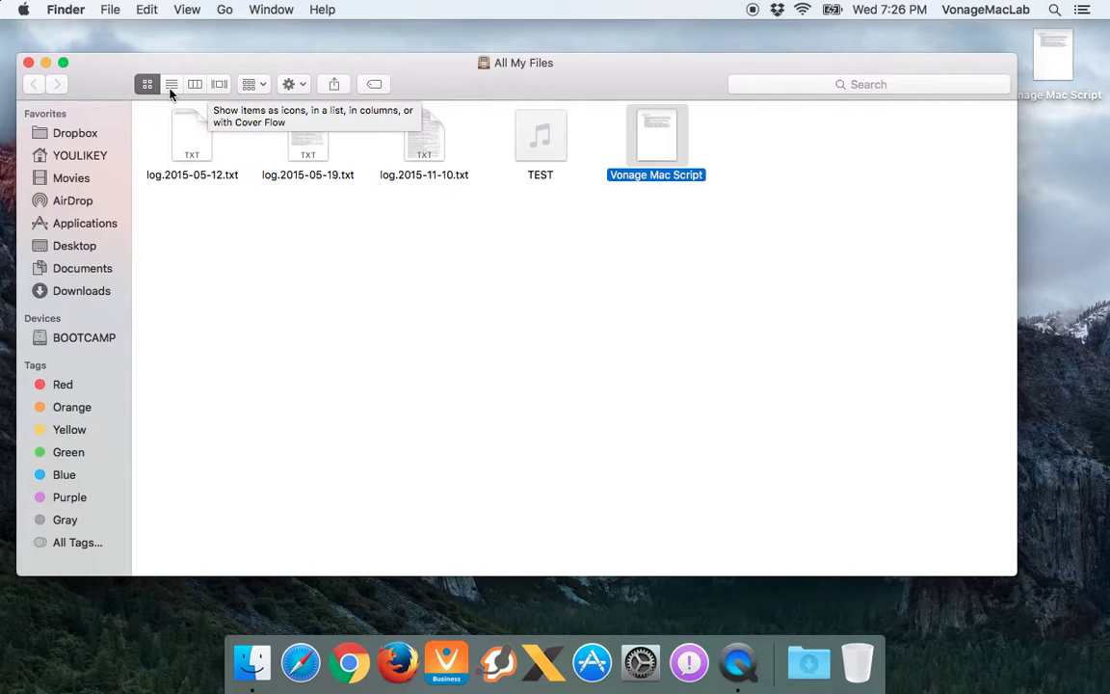
Select the log files, TEST audio and Vonage Mac Script, then switch to list view
{"action": "left_click", "coordinate": [337, 372]}
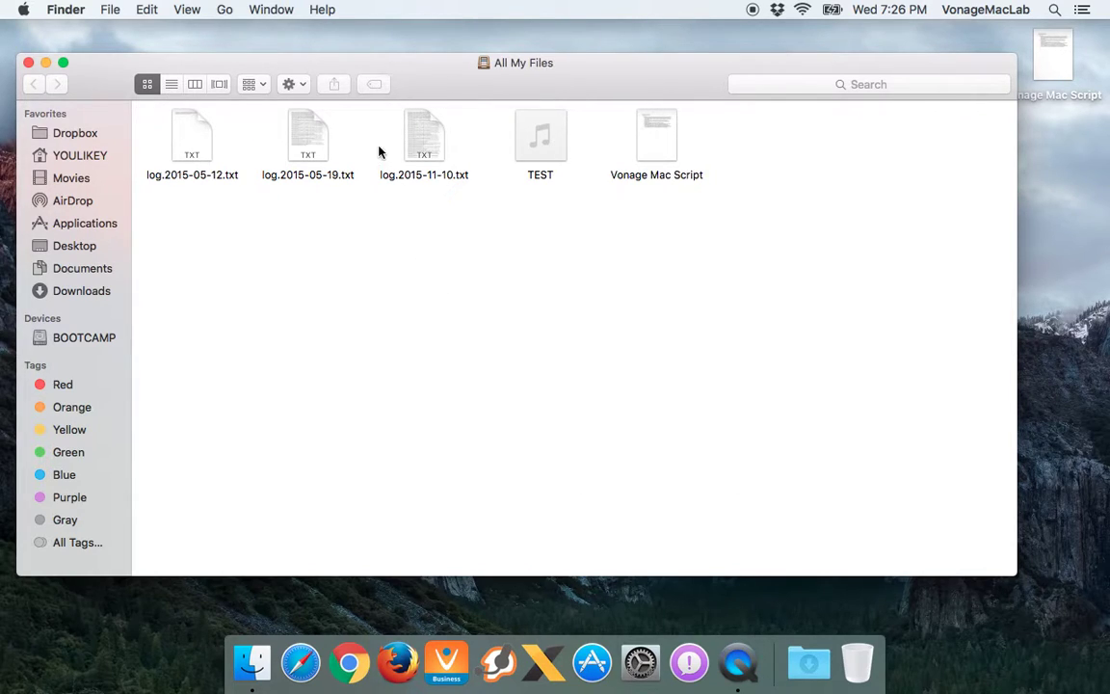
{"action": "left_click", "coordinate": [179, 131]}
{"action": "left_click", "coordinate": [317, 136]}
{"action": "left_click", "coordinate": [384, 141]}
{"action": "left_click", "coordinate": [421, 144]}
{"action": "left_click", "coordinate": [521, 141]}
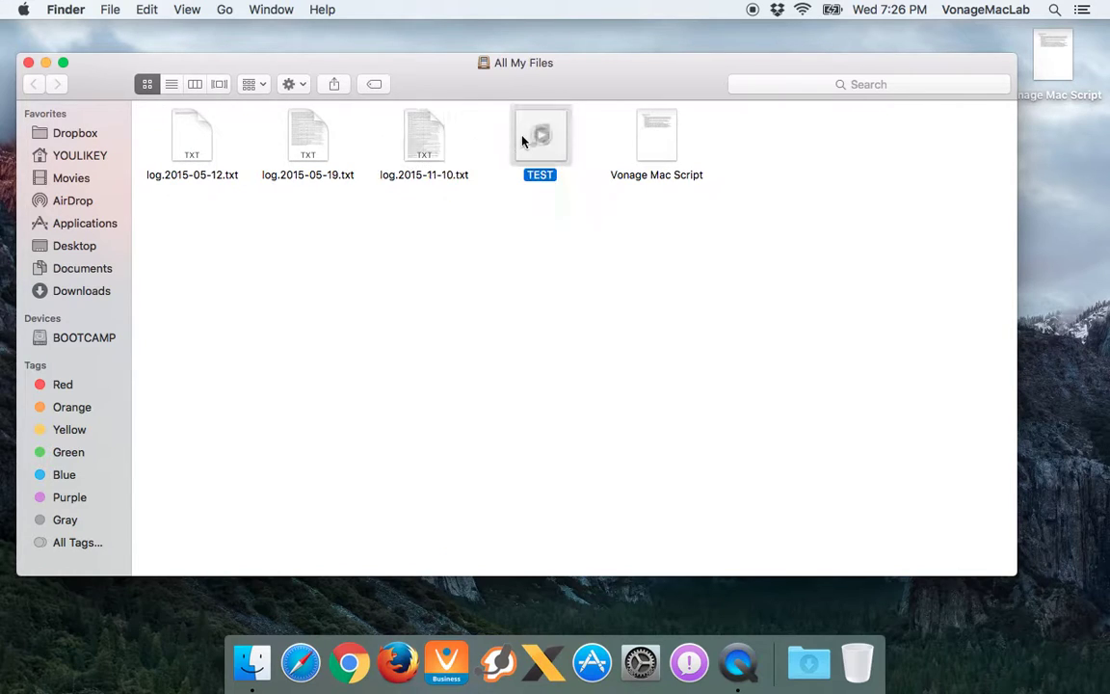
{"action": "left_click", "coordinate": [656, 150]}
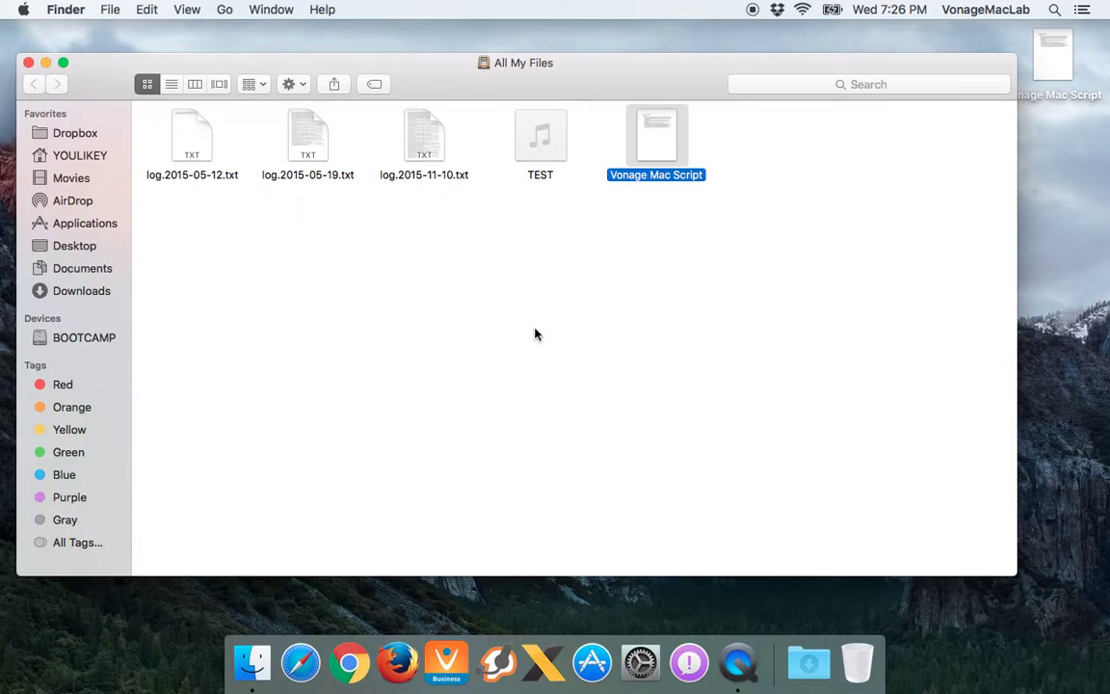
{"action": "left_click", "coordinate": [172, 85]}
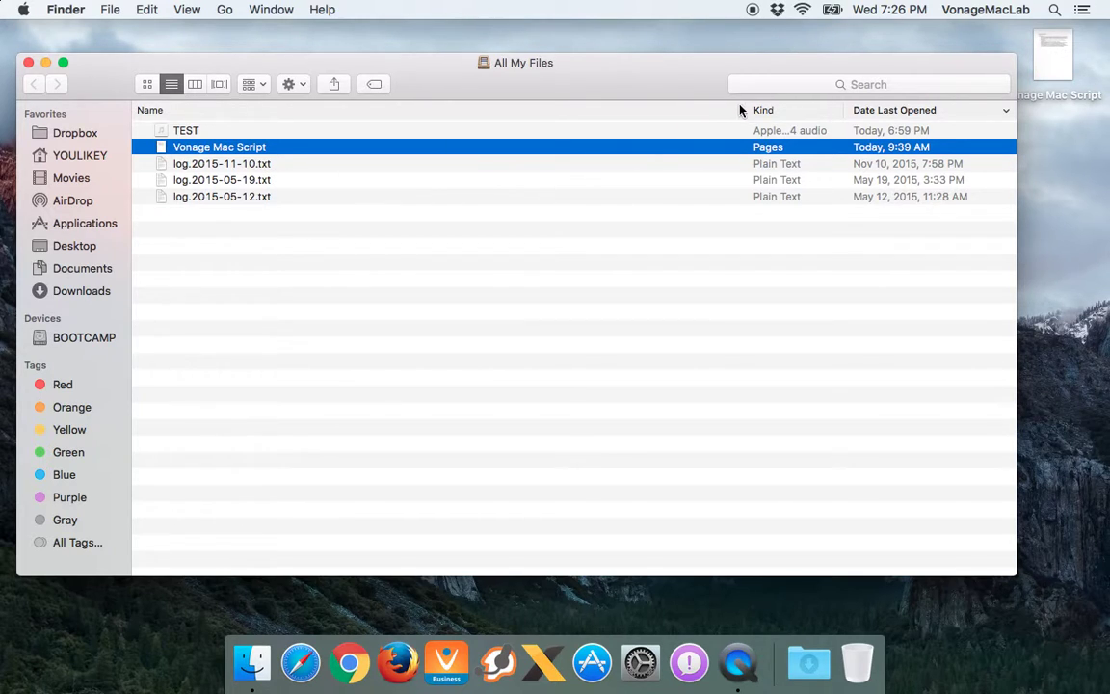
Narrow the Name column and add Date Modified, Size and Version columns
{"action": "left_click_drag", "start_coordinate": [740, 112], "coordinate": [509, 114]}
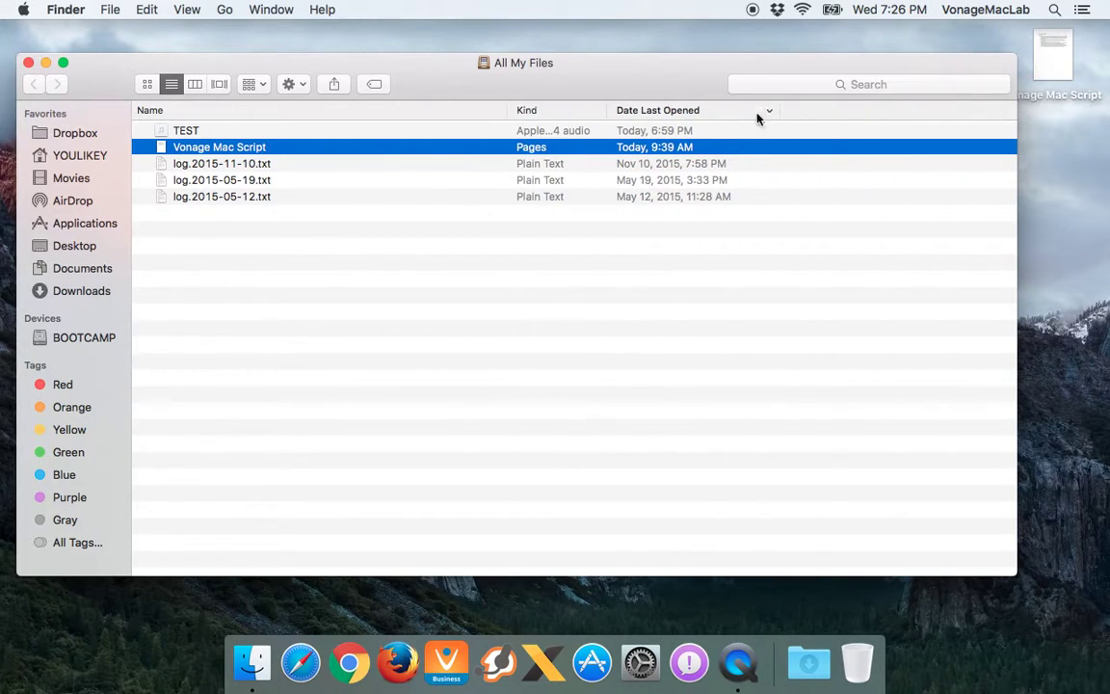
{"action": "right_click", "coordinate": [820, 116]}
{"action": "left_click", "coordinate": [827, 119]}
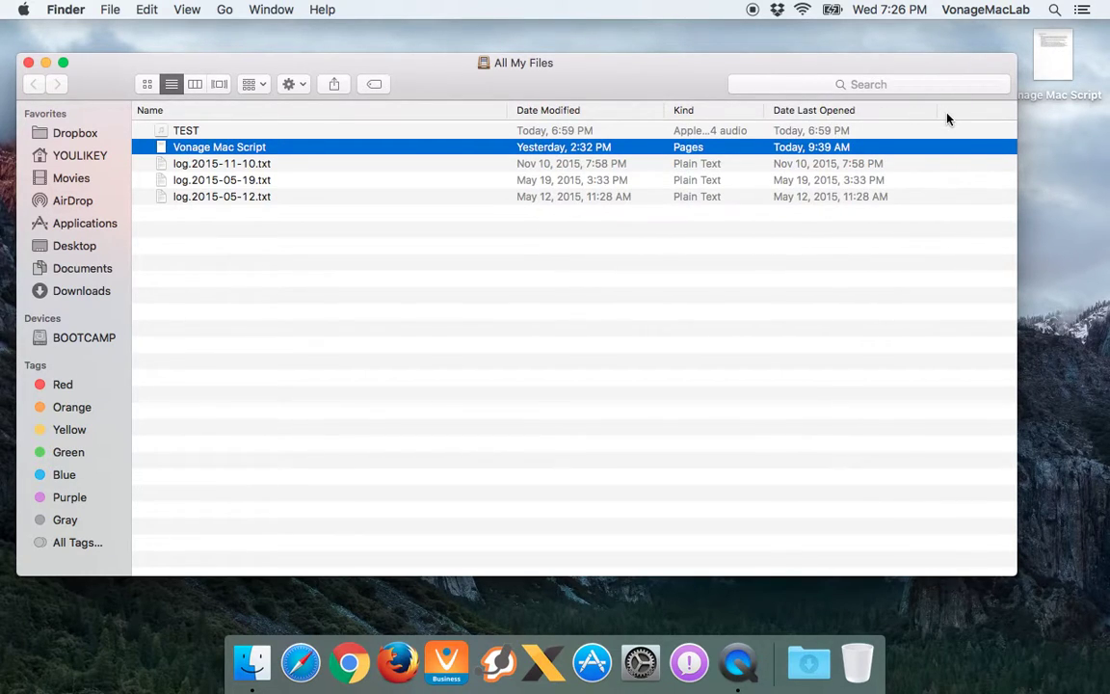
{"action": "right_click", "coordinate": [947, 118]}
{"action": "left_click", "coordinate": [973, 176]}
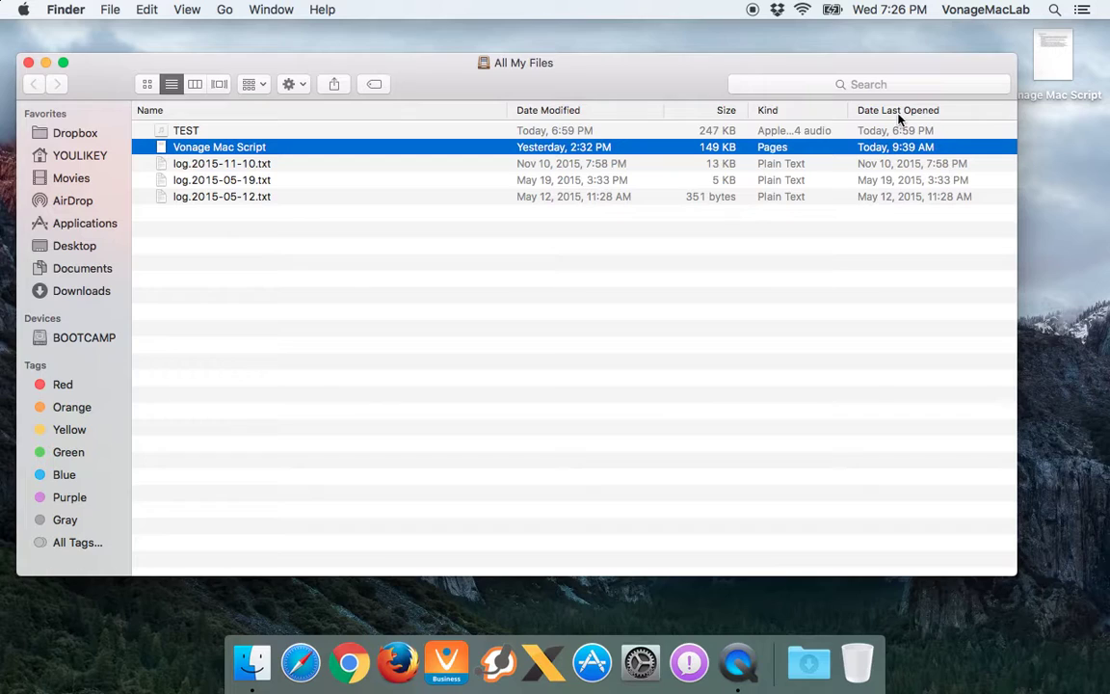
{"action": "right_click", "coordinate": [936, 116]}
{"action": "left_click", "coordinate": [975, 191]}
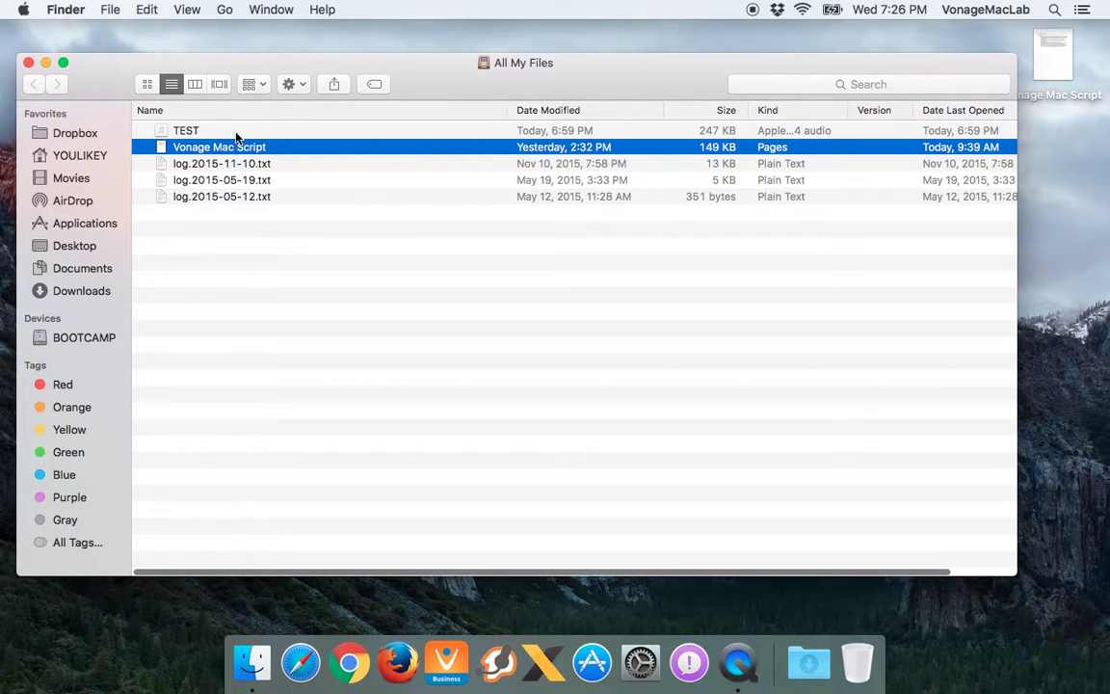
Sort by each column in turn, end sorted by name, and switch to column view
{"action": "left_click", "coordinate": [259, 113]}
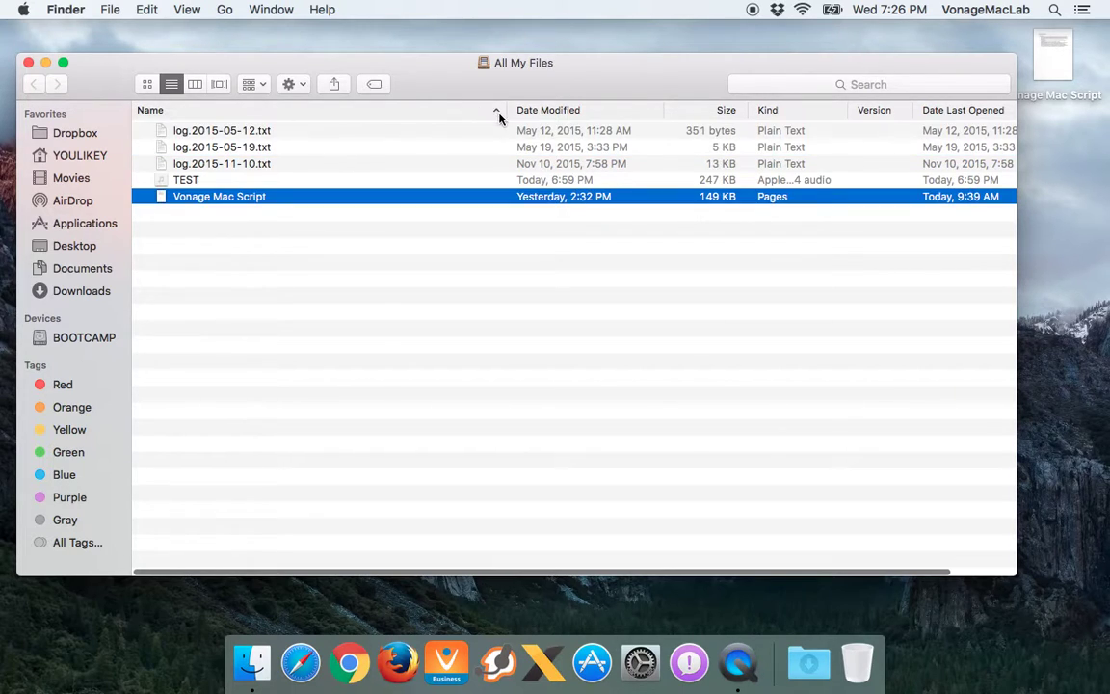
{"action": "left_click", "coordinate": [564, 109]}
{"action": "left_click", "coordinate": [725, 110]}
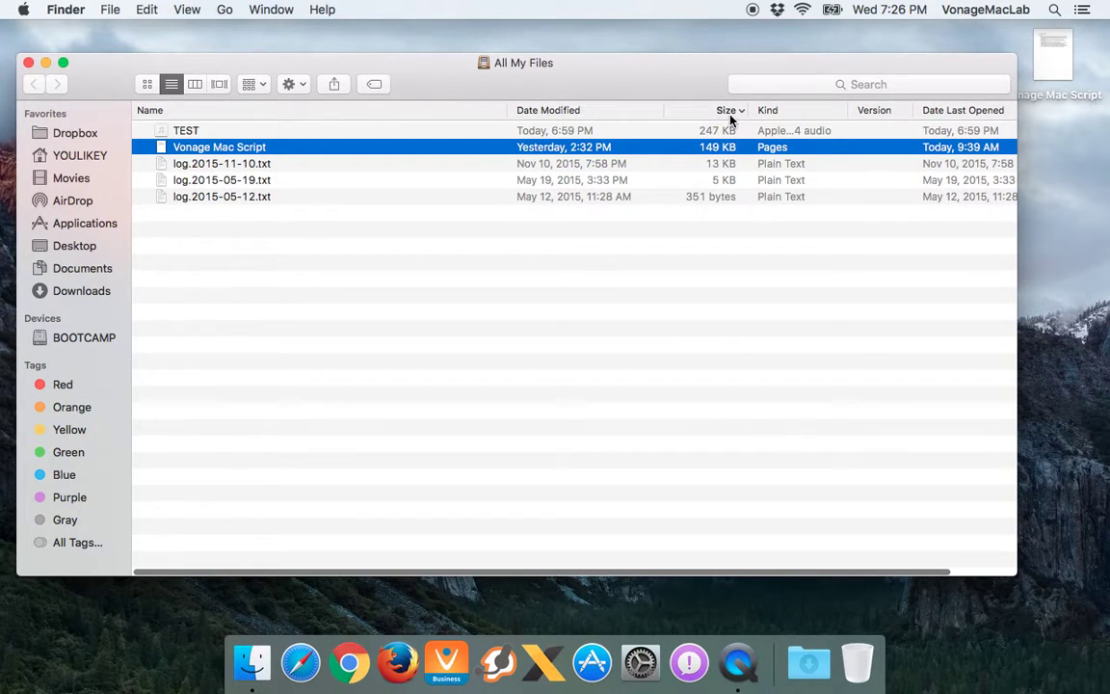
{"action": "left_click", "coordinate": [800, 112]}
{"action": "left_click", "coordinate": [873, 112]}
{"action": "left_click", "coordinate": [951, 110]}
{"action": "left_click", "coordinate": [955, 111]}
{"action": "left_click", "coordinate": [339, 109]}
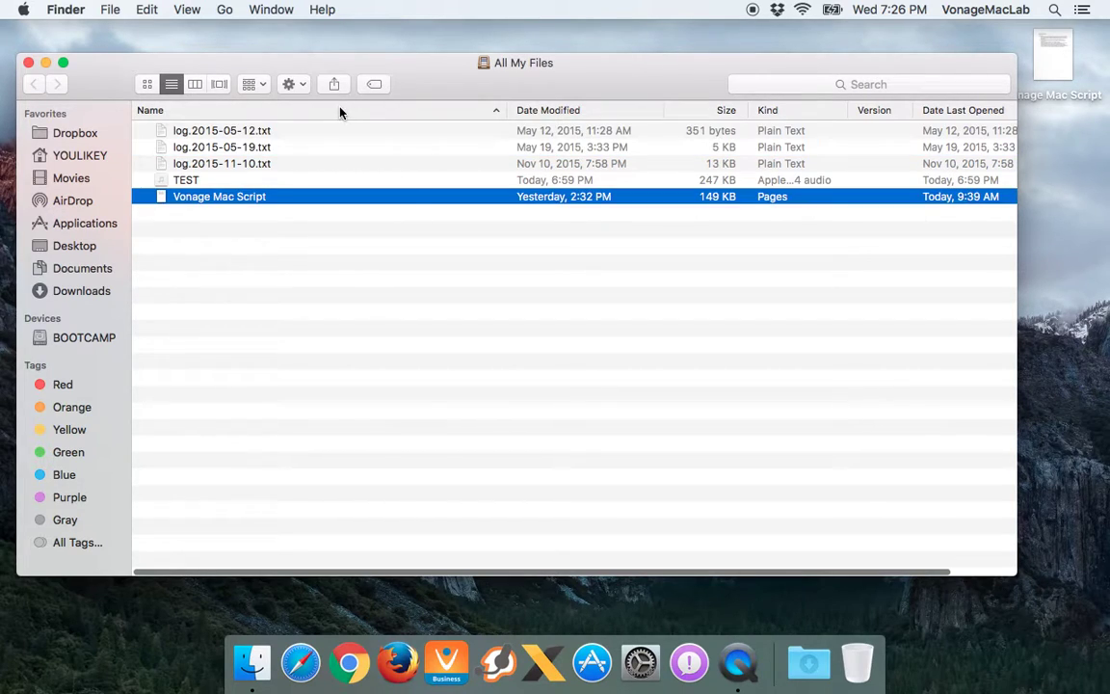
{"action": "left_click", "coordinate": [195, 85]}
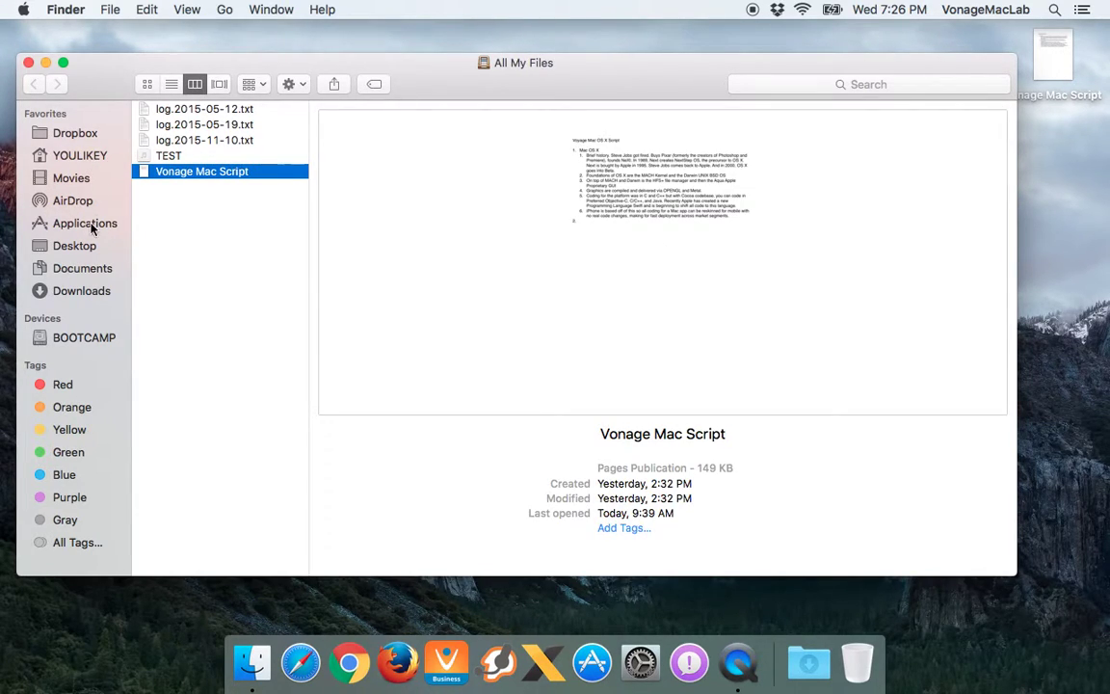
Open Dropbox › 1-Georgia State and step in and out of 1-Spring 2014 and CONST
{"action": "left_click", "coordinate": [77, 133]}
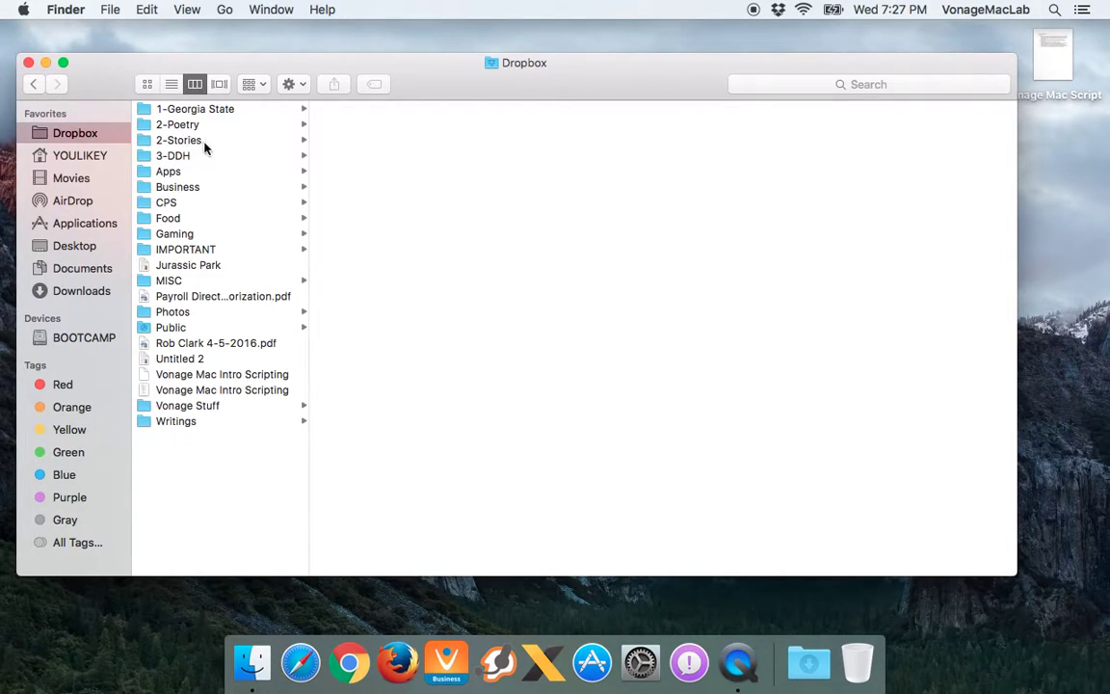
{"action": "left_click", "coordinate": [213, 110]}
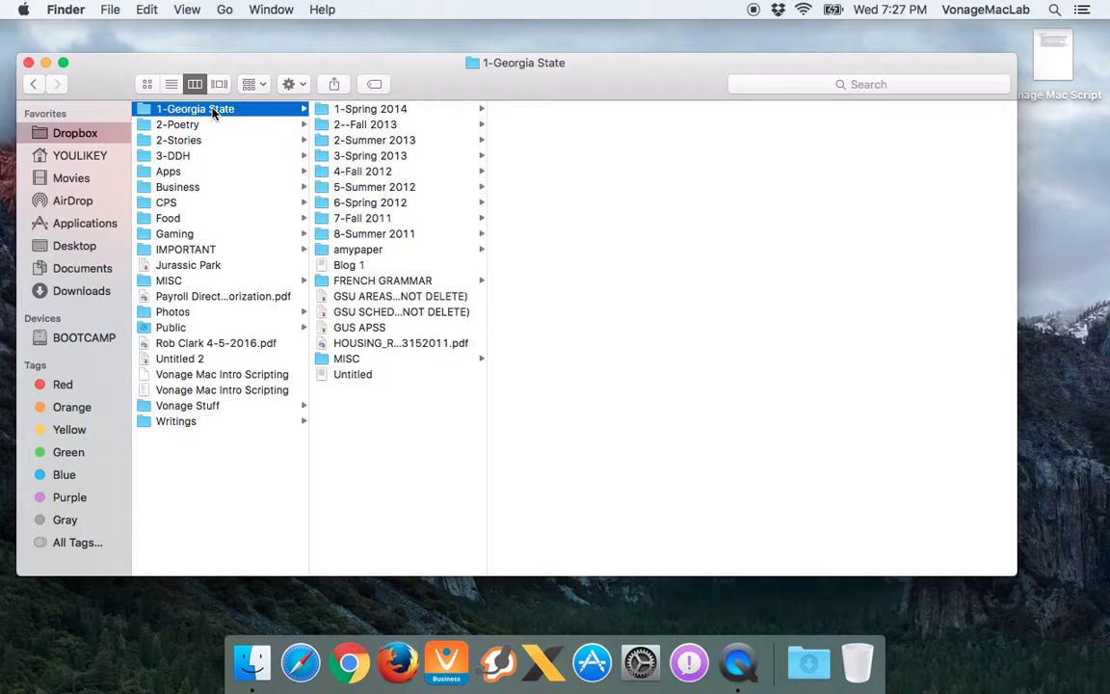
{"action": "key", "text": "Right"}
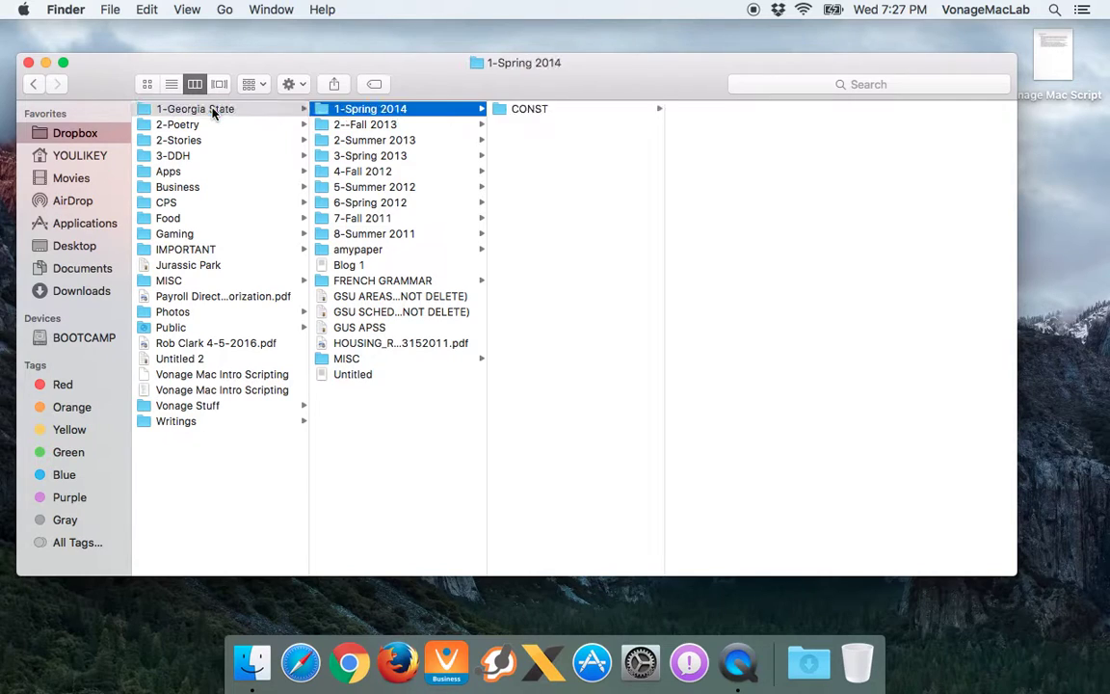
{"action": "key", "text": "Left"}
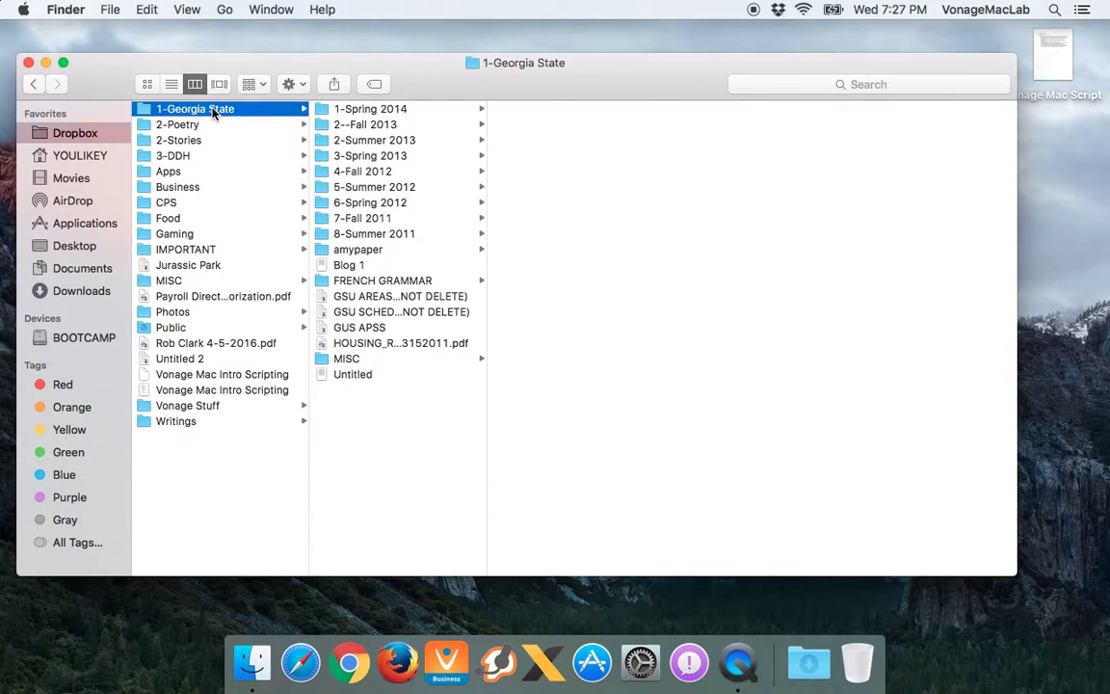
{"action": "key", "text": "Right"}
{"action": "key", "text": "Left"}
{"action": "key", "text": "Right"}
{"action": "key", "text": "Left"}
{"action": "key", "text": "Right"}
{"action": "key", "text": "Left"}
{"action": "key", "text": "Right"}
{"action": "key", "text": "Right"}
{"action": "key", "text": "Right"}
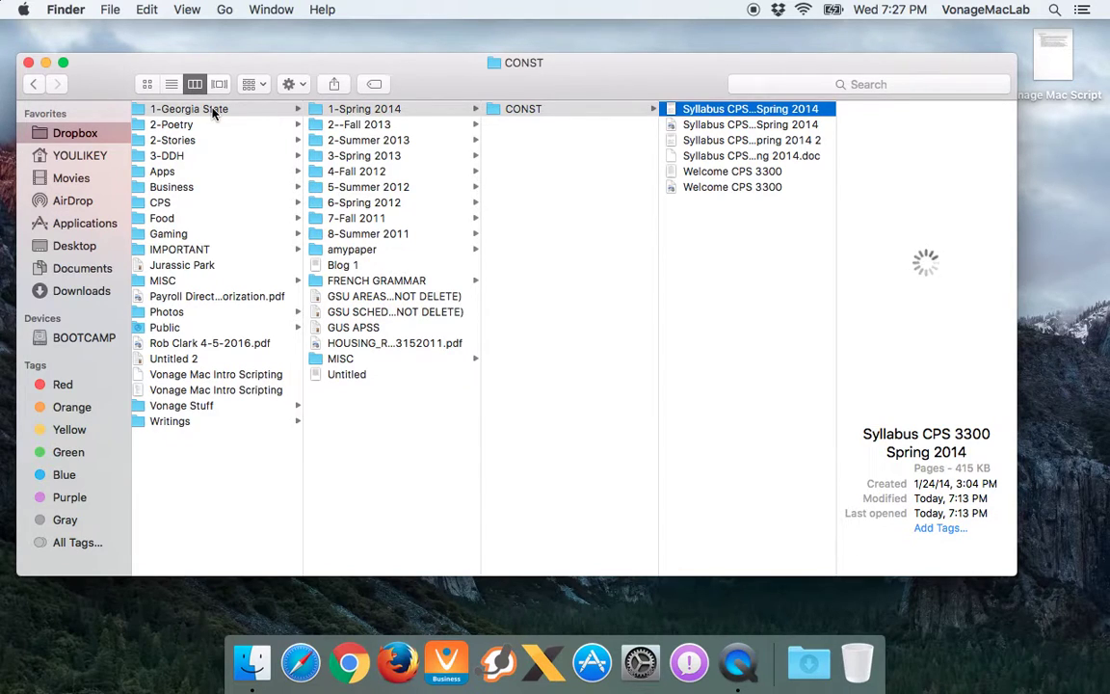
{"action": "key", "text": "Left"}
{"action": "key", "text": "Left"}
Move through the semester folders, open 2--Fall 2013 › AL 3031 › 3031 Project, then back out
{"action": "key", "text": "Left"}
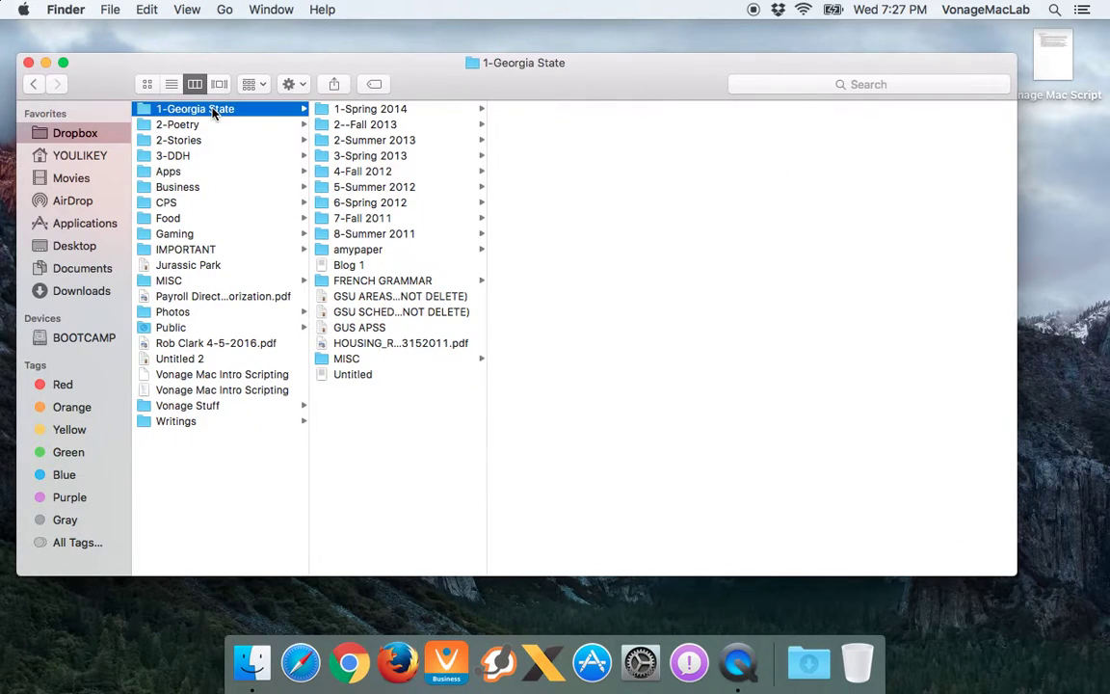
{"action": "key", "text": "Right"}
{"action": "key", "text": "Right"}
{"action": "key", "text": "Right"}
{"action": "key", "text": "Down"}
{"action": "key", "text": "Left"}
{"action": "key", "text": "Left"}
{"action": "key", "text": "Down"}
{"action": "key", "text": "Down"}
{"action": "key", "text": "Down"}
{"action": "key", "text": "Down"}
{"action": "key", "text": "Down"}
{"action": "key", "text": "Down"}
{"action": "key", "text": "Down"}
{"action": "key", "text": "Down"}
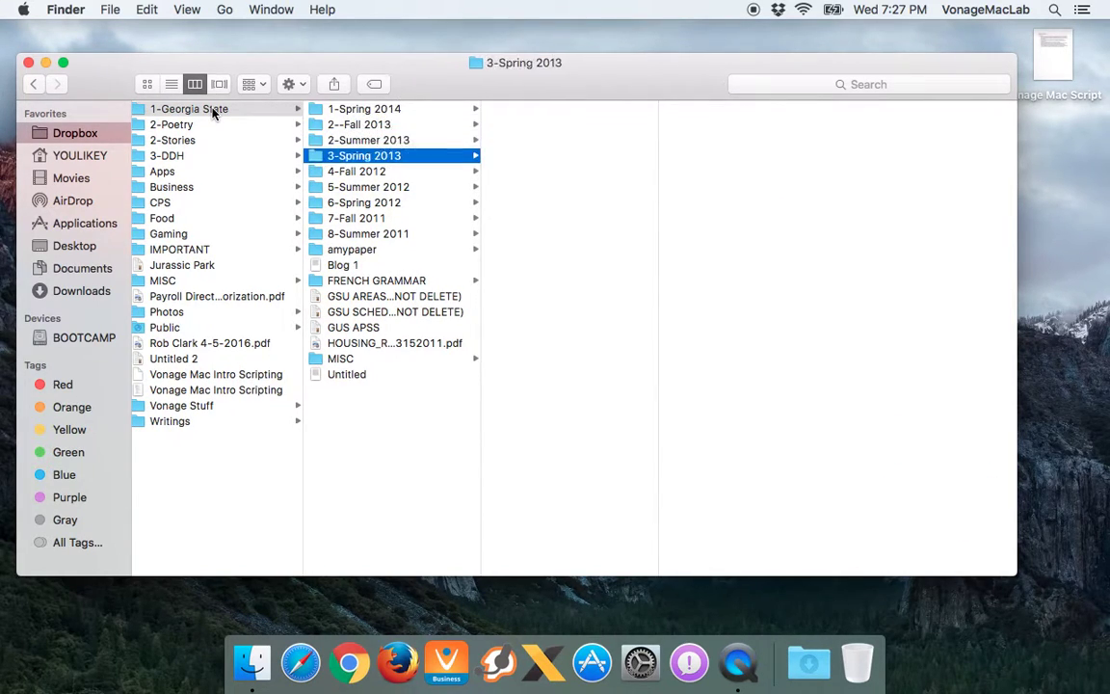
{"action": "key", "text": "Up"}
{"action": "key", "text": "Up"}
{"action": "key", "text": "Up"}
{"action": "key", "text": "Down"}
{"action": "key", "text": "Down"}
{"action": "key", "text": "Down"}
{"action": "key", "text": "Up"}
{"action": "key", "text": "Down"}
{"action": "key", "text": "Down"}
{"action": "key", "text": "Down"}
{"action": "key", "text": "Up"}
{"action": "key", "text": "Up"}
{"action": "key", "text": "Up"}
{"action": "key", "text": "Up"}
{"action": "key", "text": "Up"}
{"action": "key", "text": "Up"}
{"action": "key", "text": "Up"}
{"action": "key", "text": "Up"}
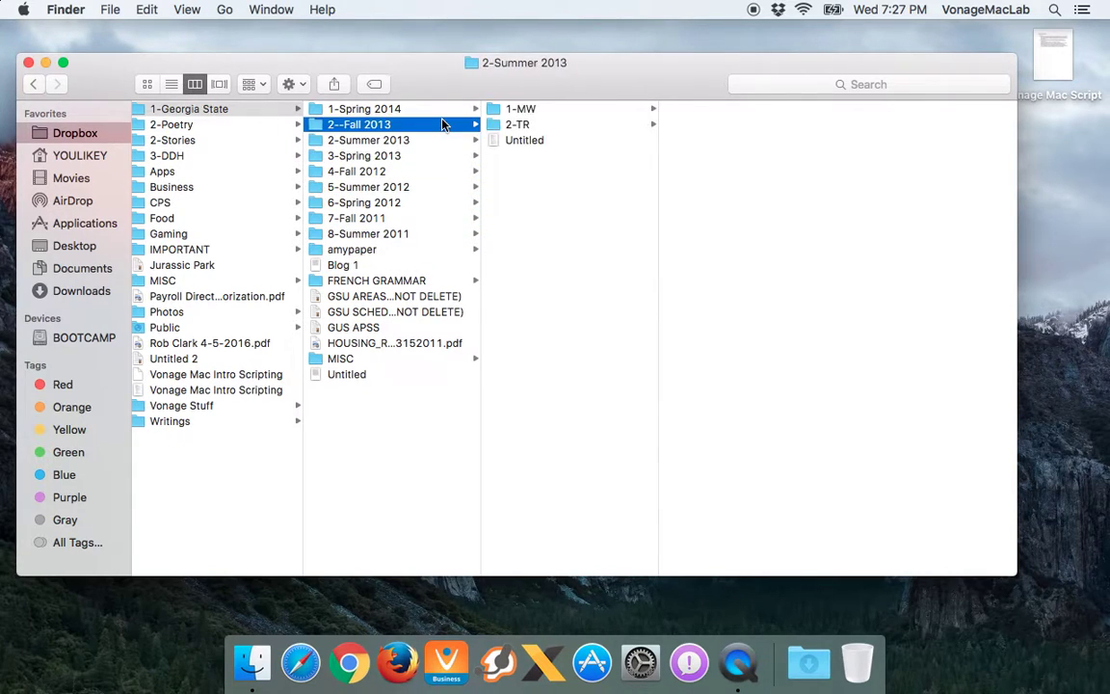
{"action": "left_click", "coordinate": [521, 126]}
{"action": "left_click", "coordinate": [590, 110]}
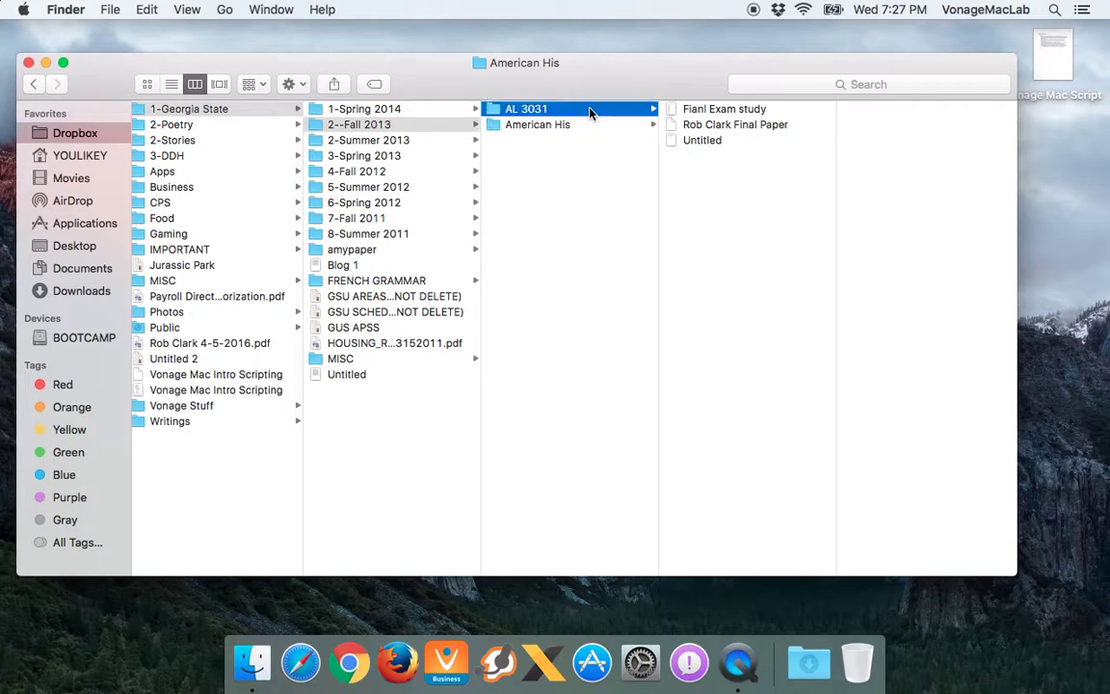
{"action": "left_click", "coordinate": [701, 129]}
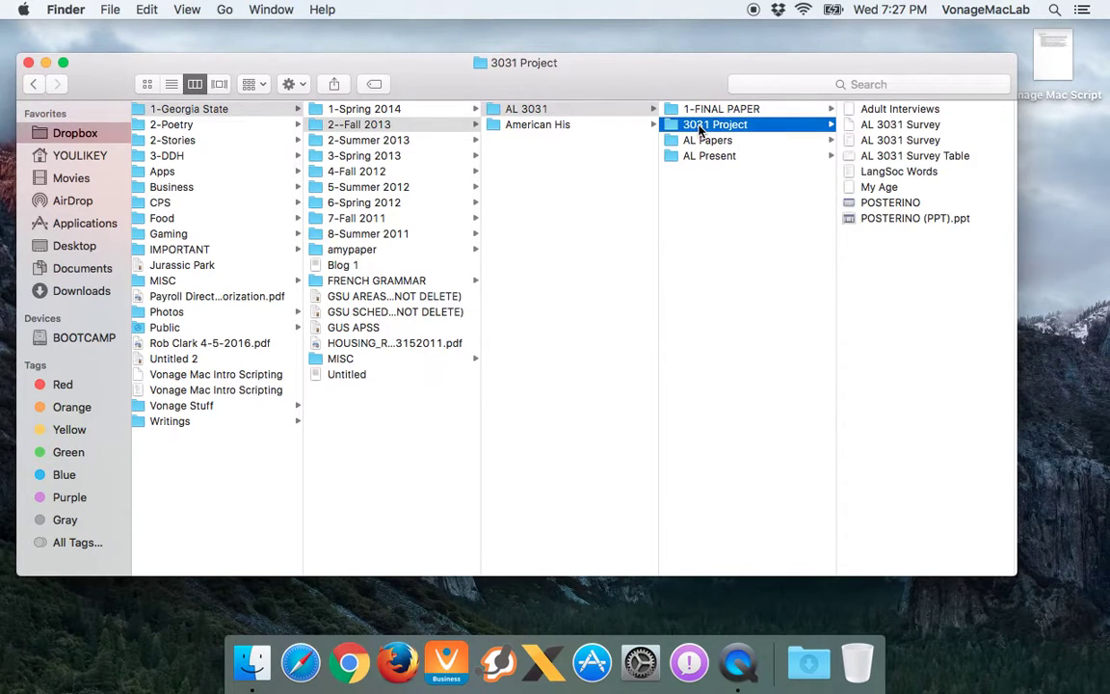
{"action": "key", "text": "Left"}
{"action": "key", "text": "Left"}
{"action": "key", "text": "Left"}
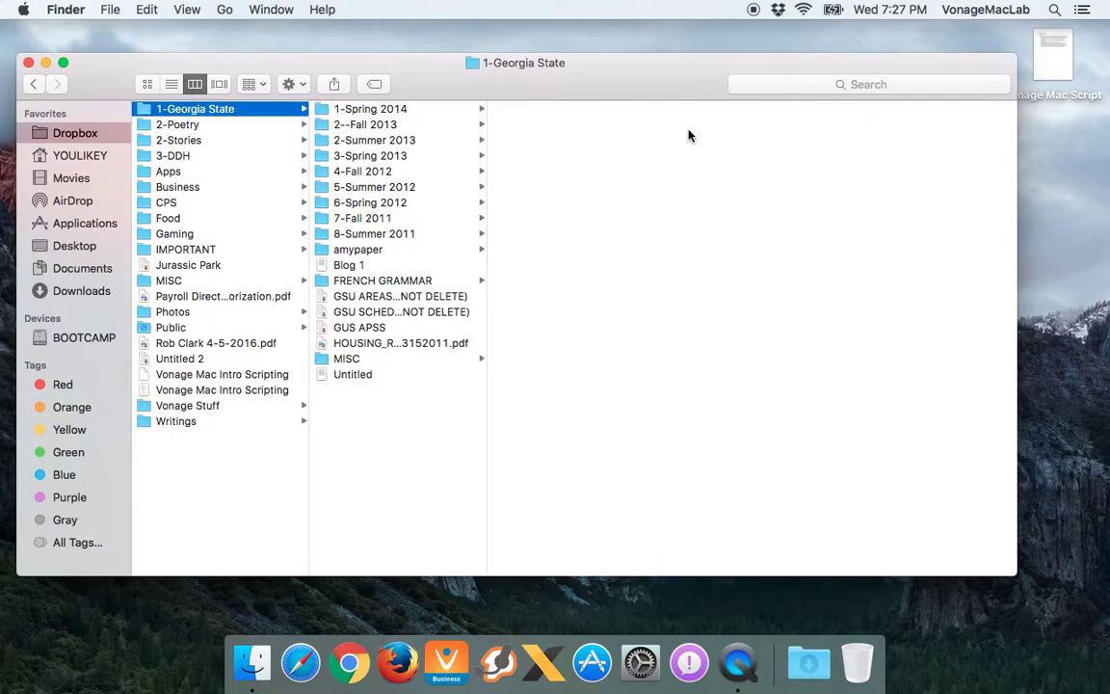
Show the home folder in column view and arrow through its subfolders
{"action": "left_click", "coordinate": [89, 156]}
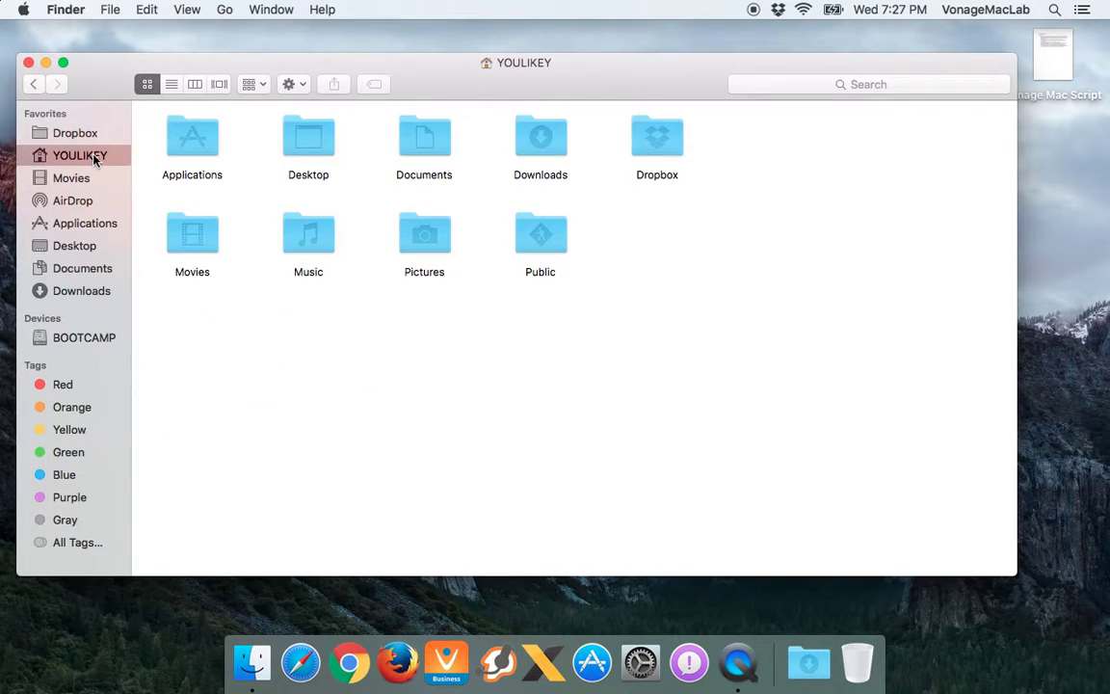
{"action": "left_click", "coordinate": [200, 88]}
{"action": "key", "text": "Down"}
{"action": "key", "text": "Down"}
{"action": "key", "text": "Down"}
{"action": "key", "text": "Down"}
{"action": "key", "text": "Down"}
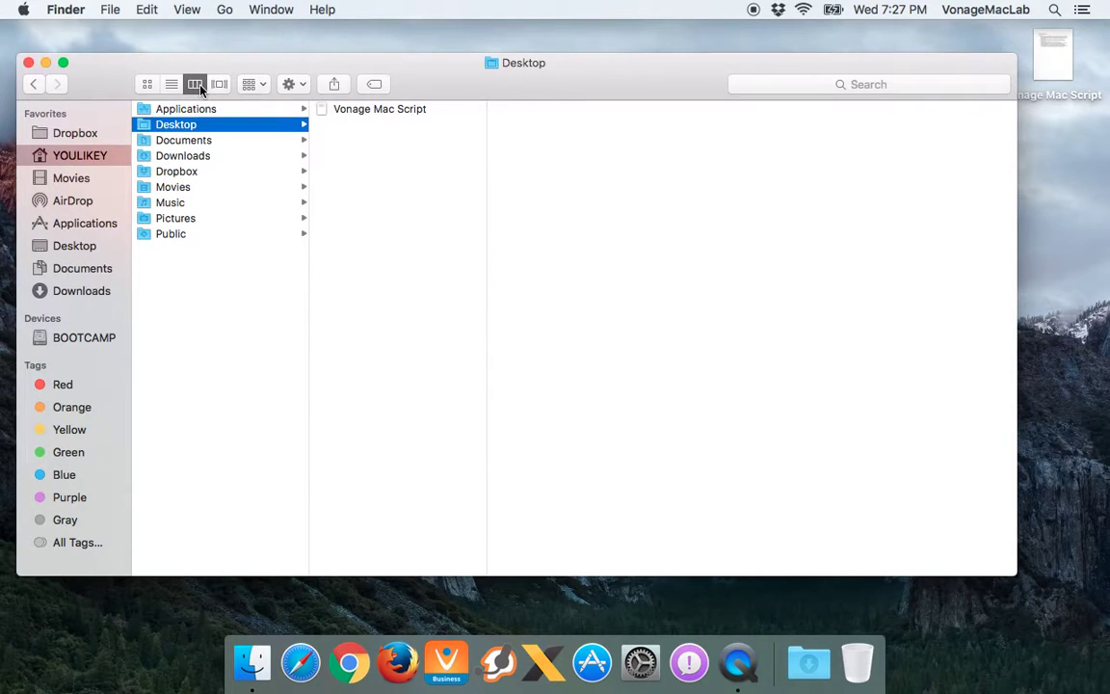
{"action": "key", "text": "Down"}
{"action": "key", "text": "Down"}
{"action": "key", "text": "Down"}
{"action": "key", "text": "Down"}
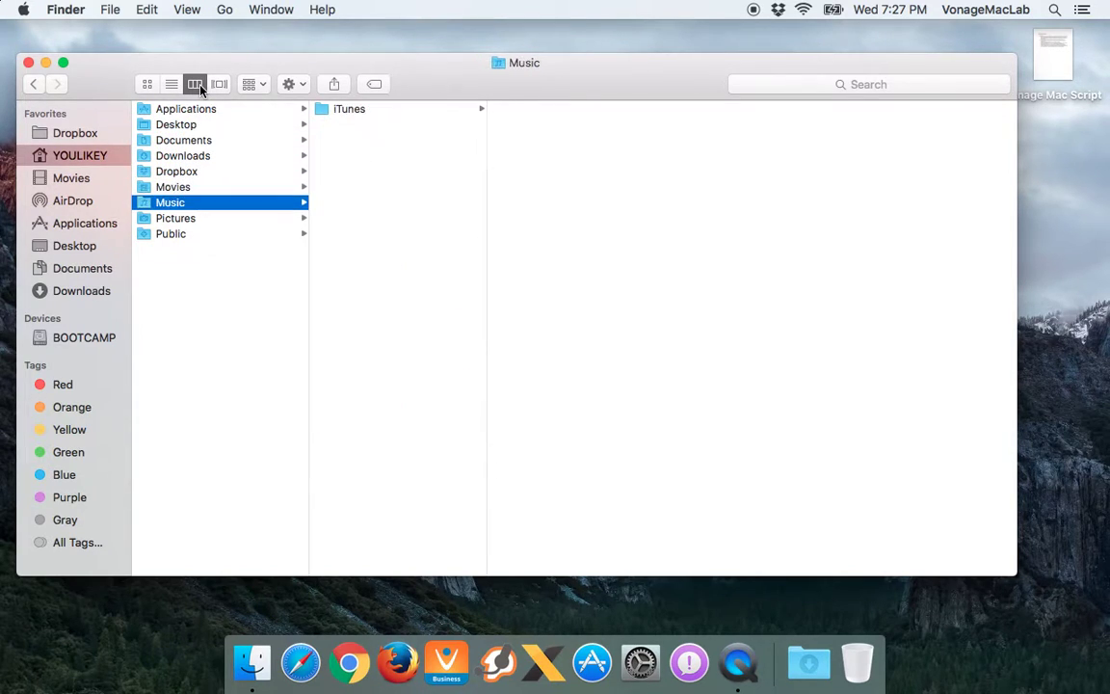
{"action": "key", "text": "Up"}
{"action": "key", "text": "Up"}
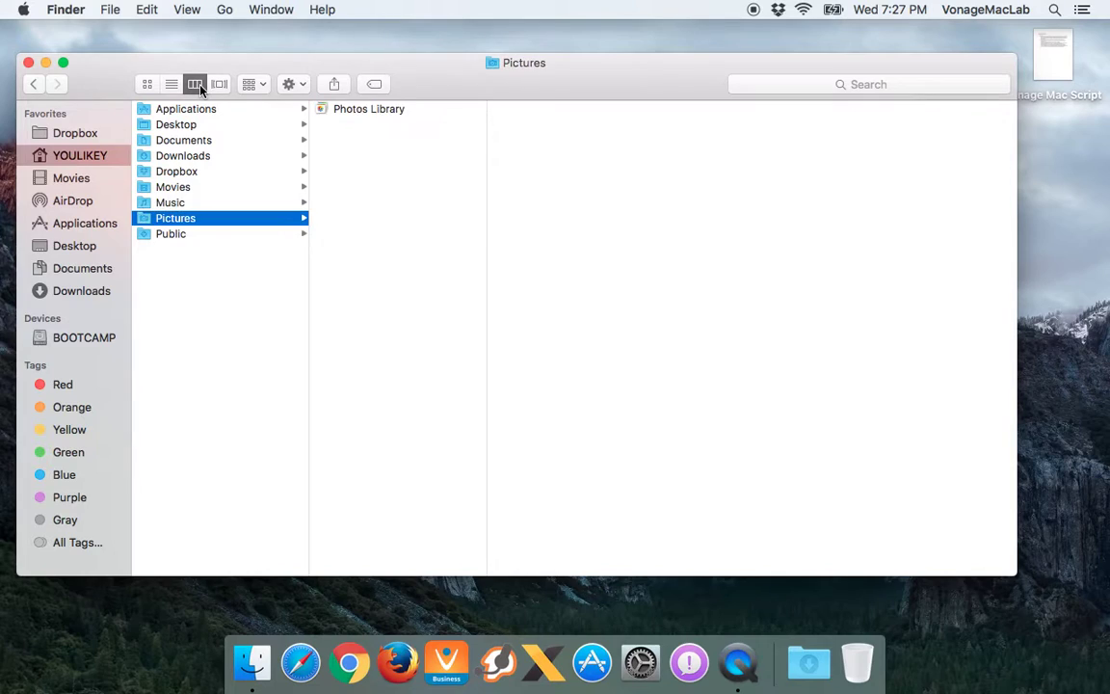
Visit Dropbox, AirDrop and Movies from the sidebar, then return to the home folder
{"action": "left_click", "coordinate": [85, 134]}
{"action": "left_click", "coordinate": [92, 160]}
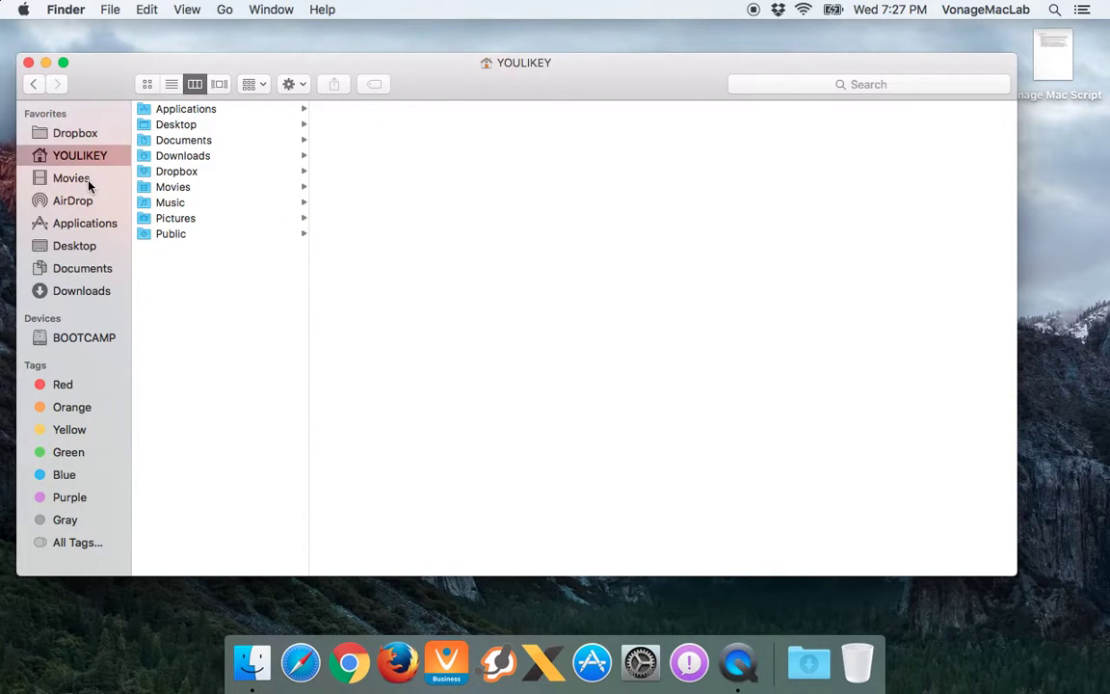
{"action": "left_click", "coordinate": [74, 200]}
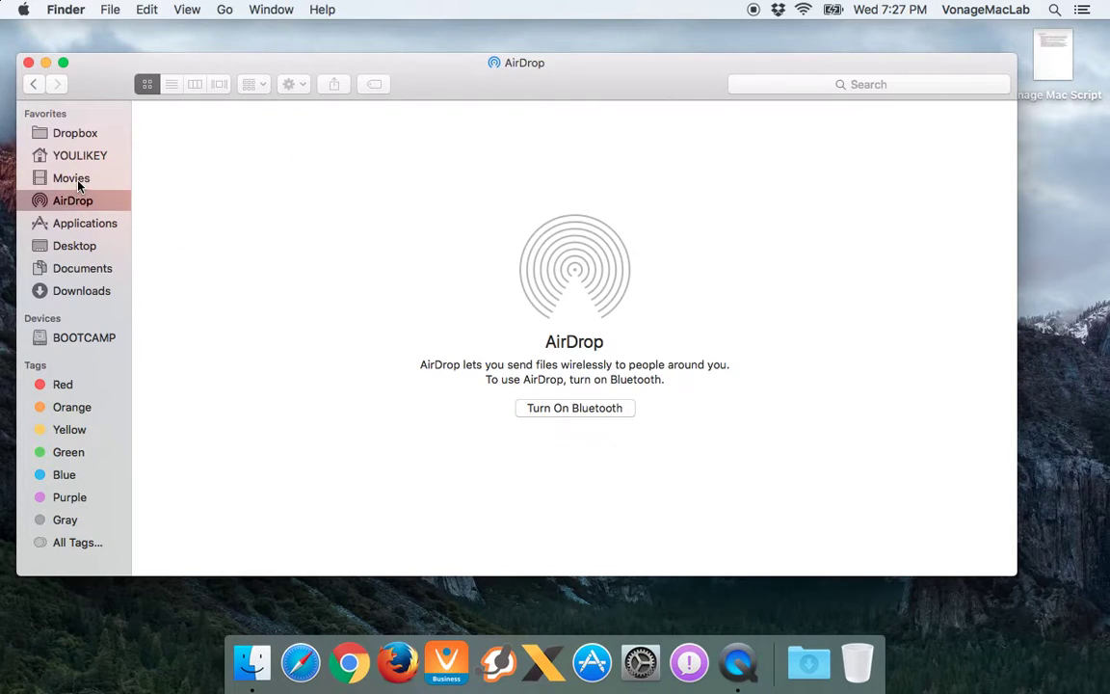
{"action": "left_click", "coordinate": [75, 180]}
{"action": "left_click", "coordinate": [81, 160]}
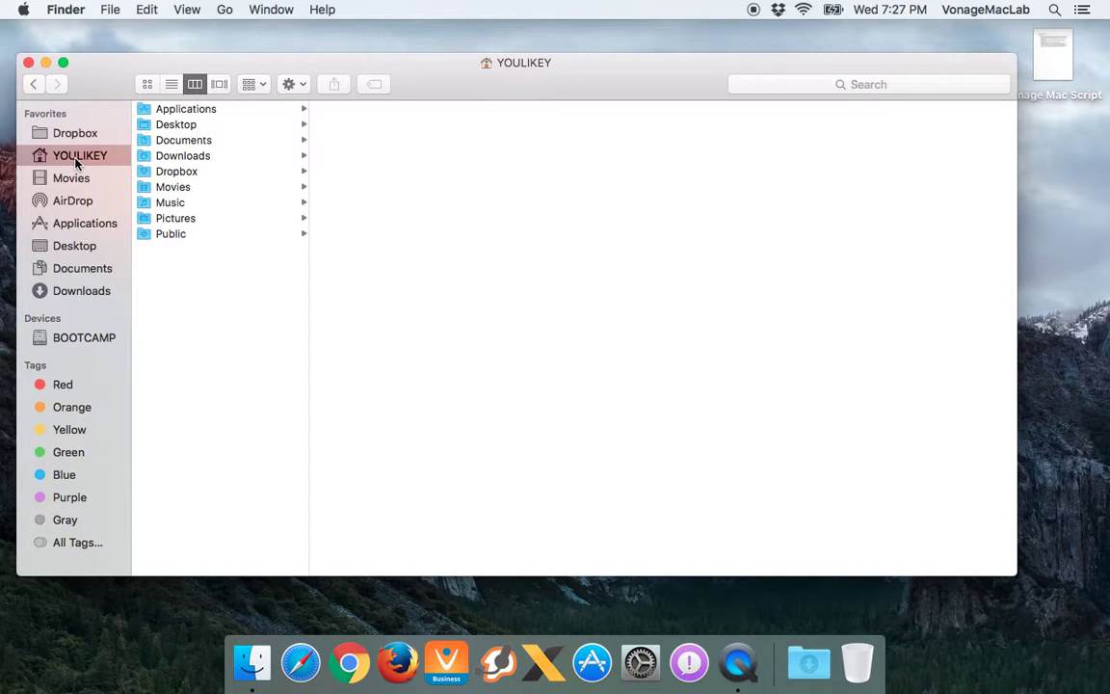
Step into Applications' Chrome Apps, Desktop's Vonage Mac Script and Documents' VonageDesktop_V2 folder
{"action": "left_click", "coordinate": [219, 110]}
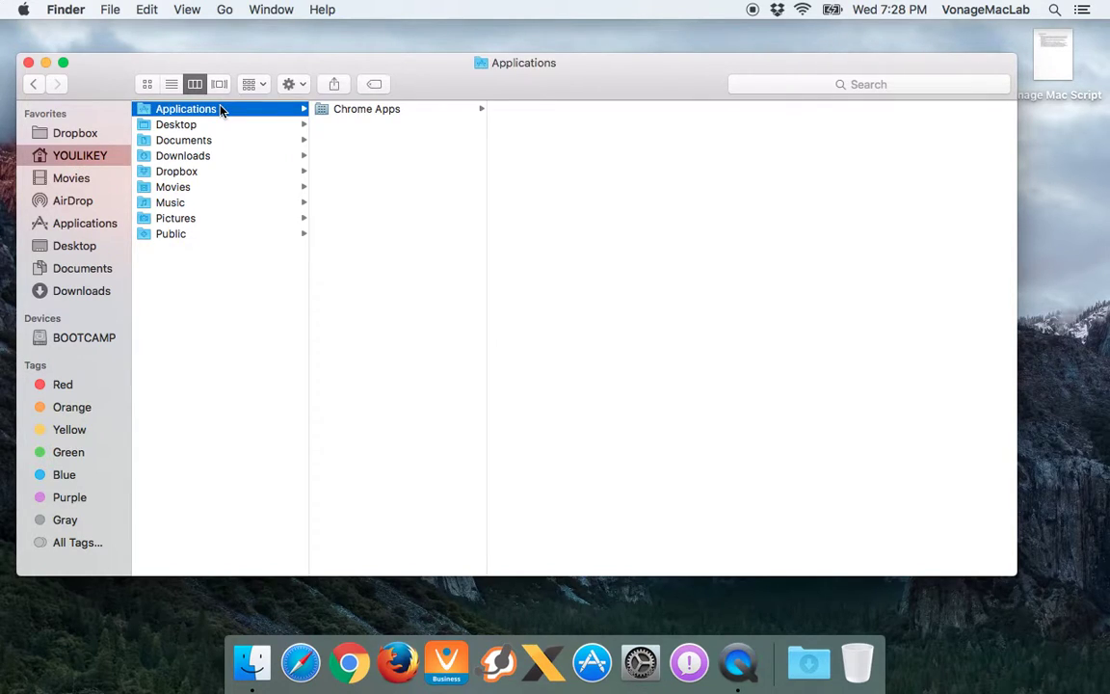
{"action": "key", "text": "Right"}
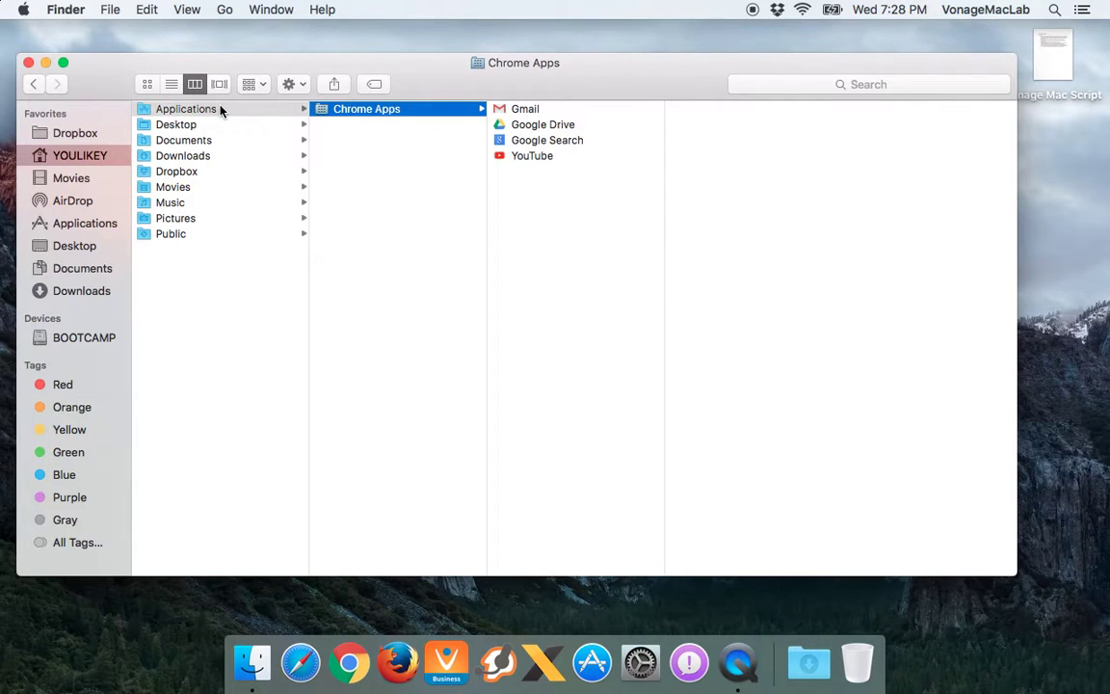
{"action": "key", "text": "Left"}
{"action": "key", "text": "Down"}
{"action": "key", "text": "Right"}
{"action": "key", "text": "Left"}
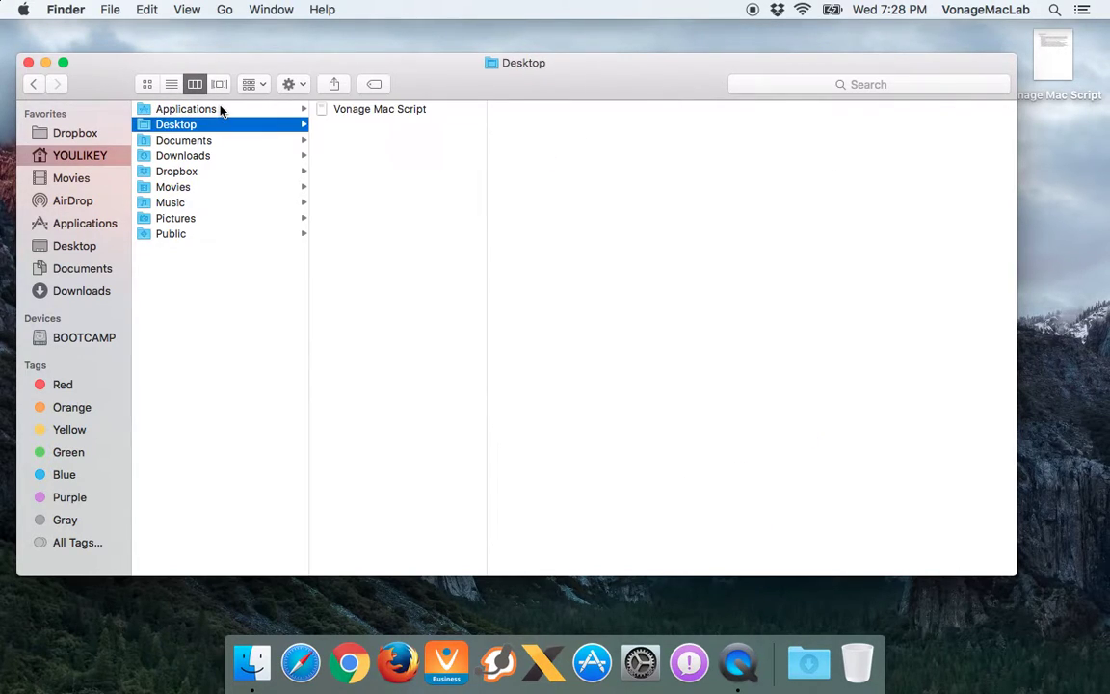
{"action": "key", "text": "Down"}
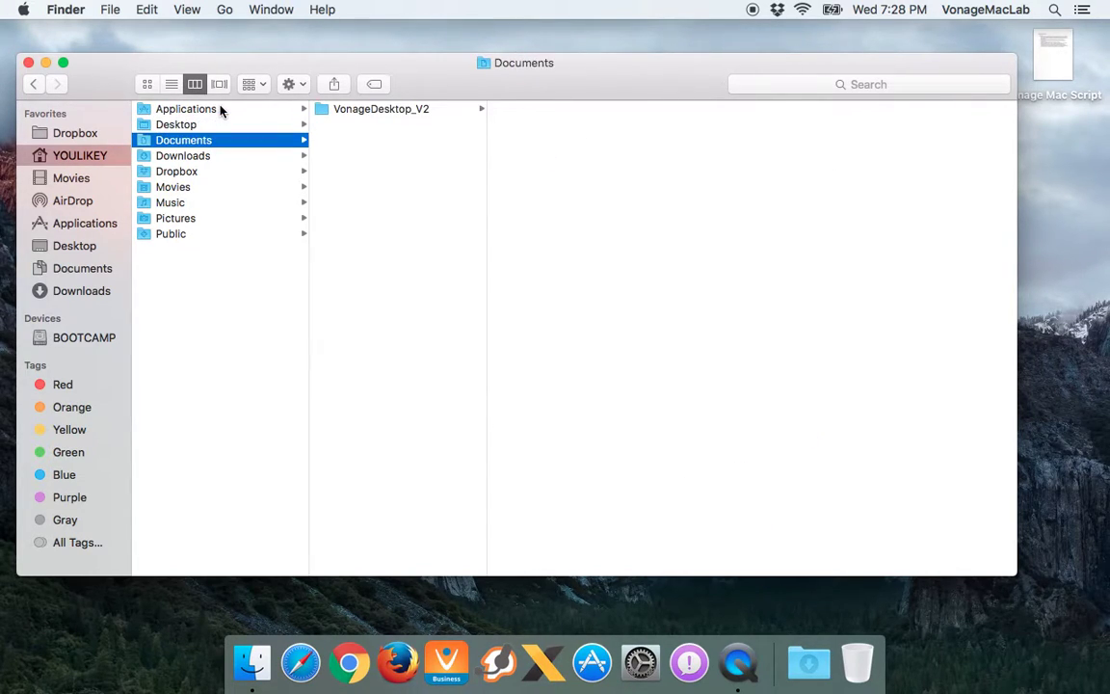
{"action": "key", "text": "Right"}
{"action": "key", "text": "Left"}
Move through Downloads, Dropbox, Movies, Music, Pictures and Public, peeking into Public's Drop Box
{"action": "key", "text": "Down"}
{"action": "key", "text": "Down"}
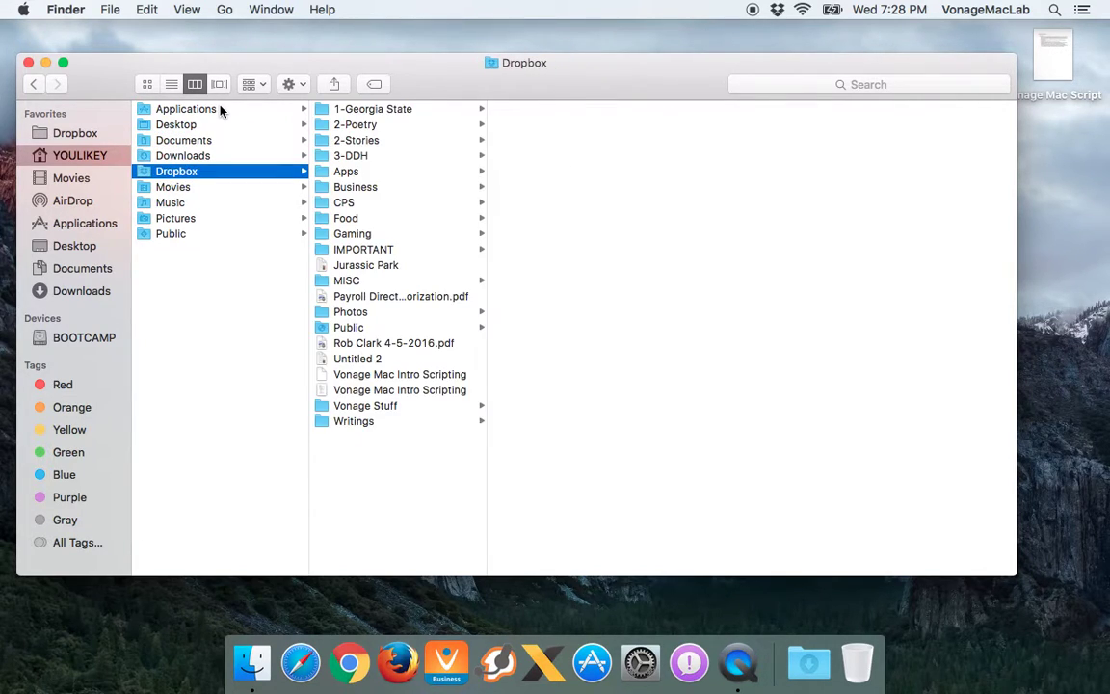
{"action": "key", "text": "Down"}
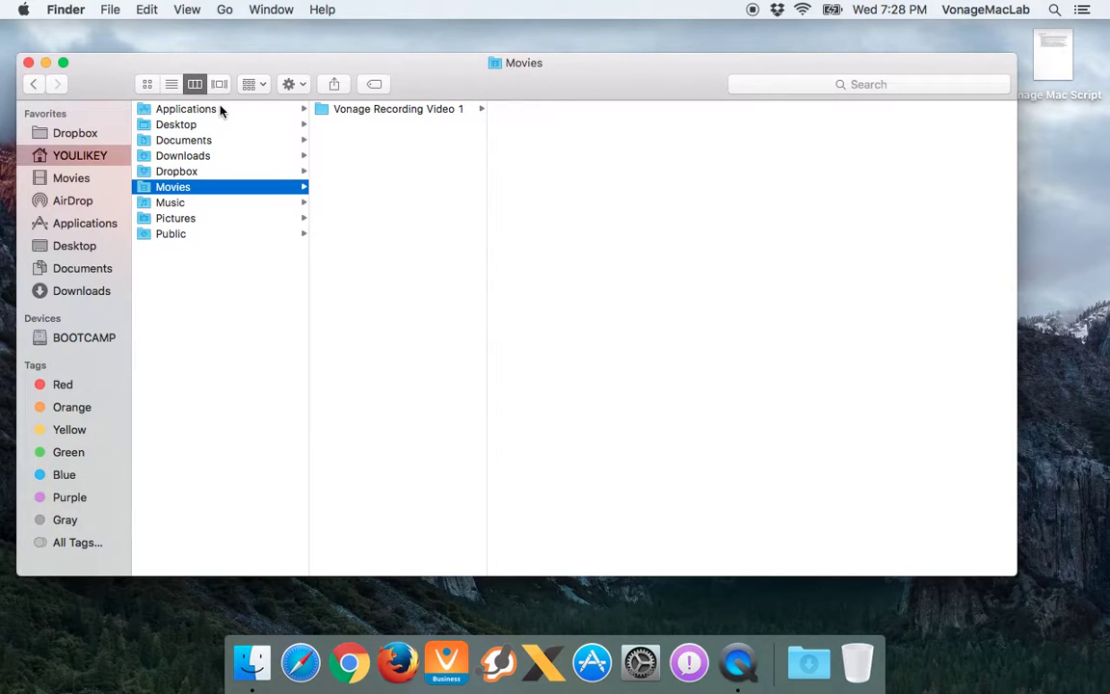
{"action": "key", "text": "Right"}
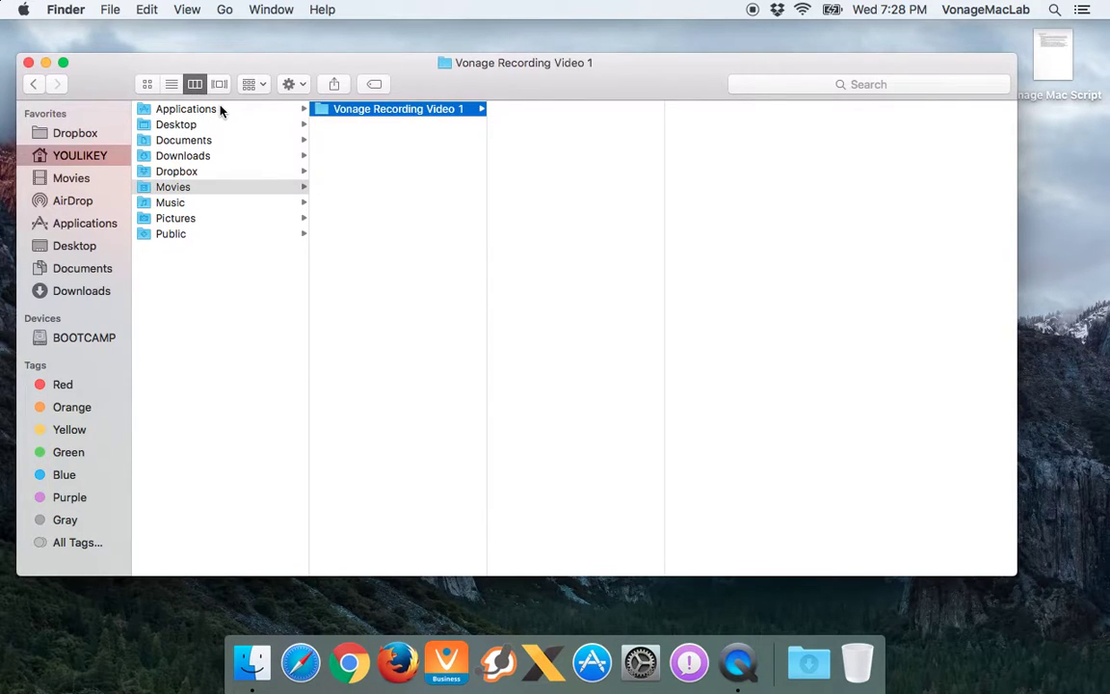
{"action": "key", "text": "Left"}
{"action": "key", "text": "Down"}
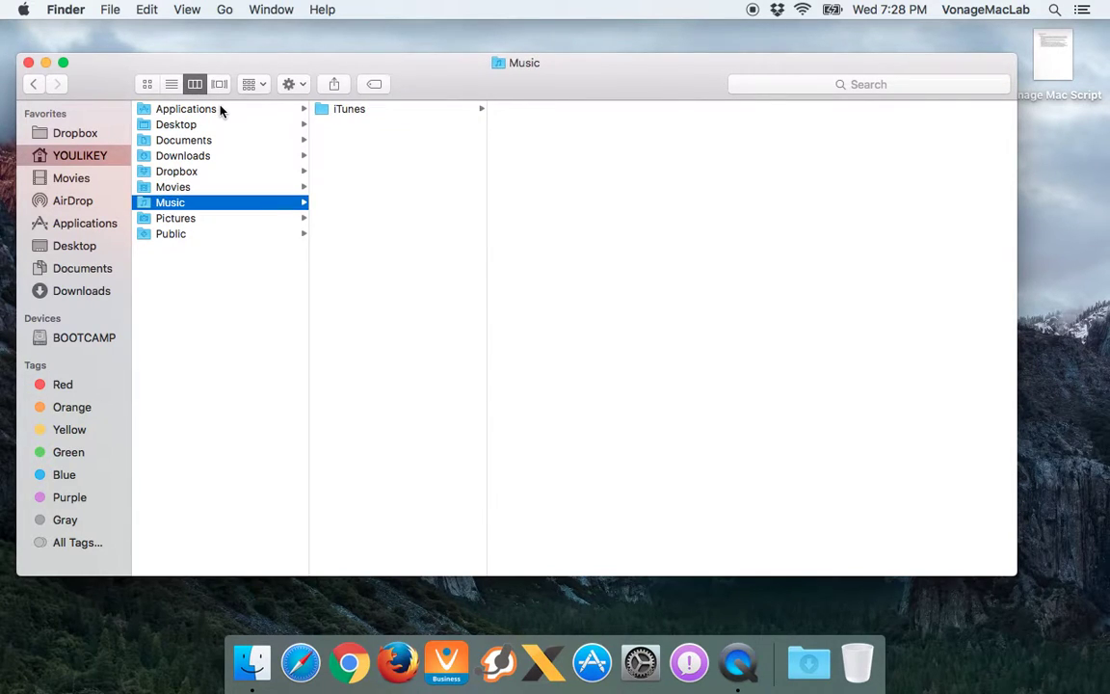
{"action": "key", "text": "Down"}
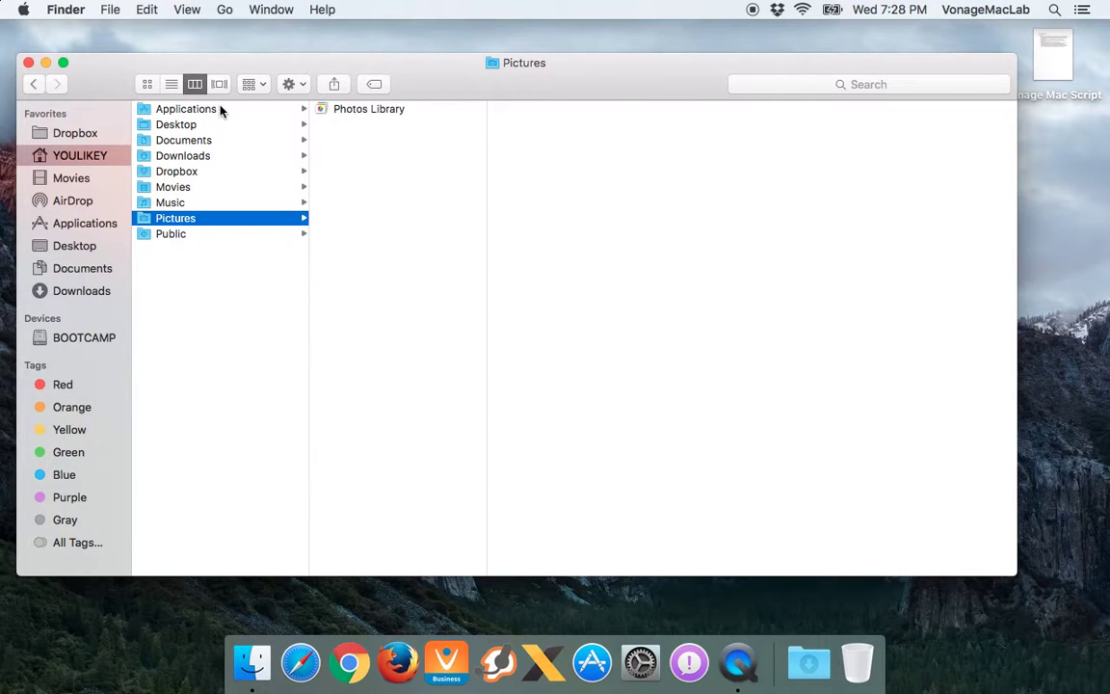
{"action": "key", "text": "Down"}
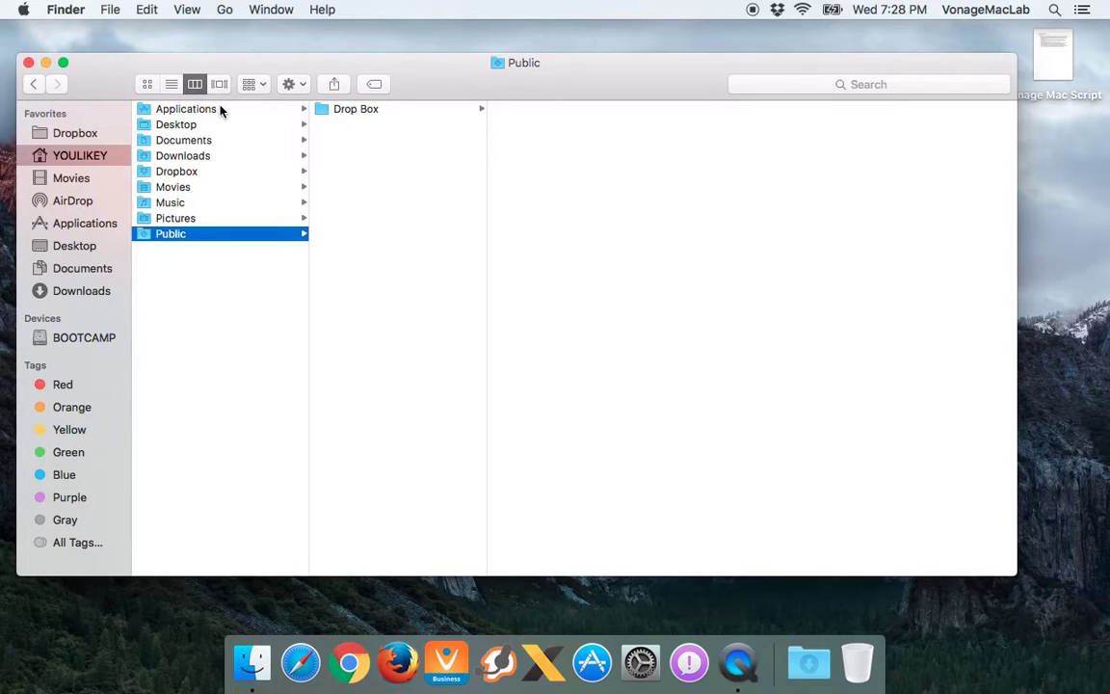
{"action": "key", "text": "Right"}
{"action": "key", "text": "Left"}
Show Applications in Cover Flow, then as icons arranged by Application Category
{"action": "left_click", "coordinate": [220, 109]}
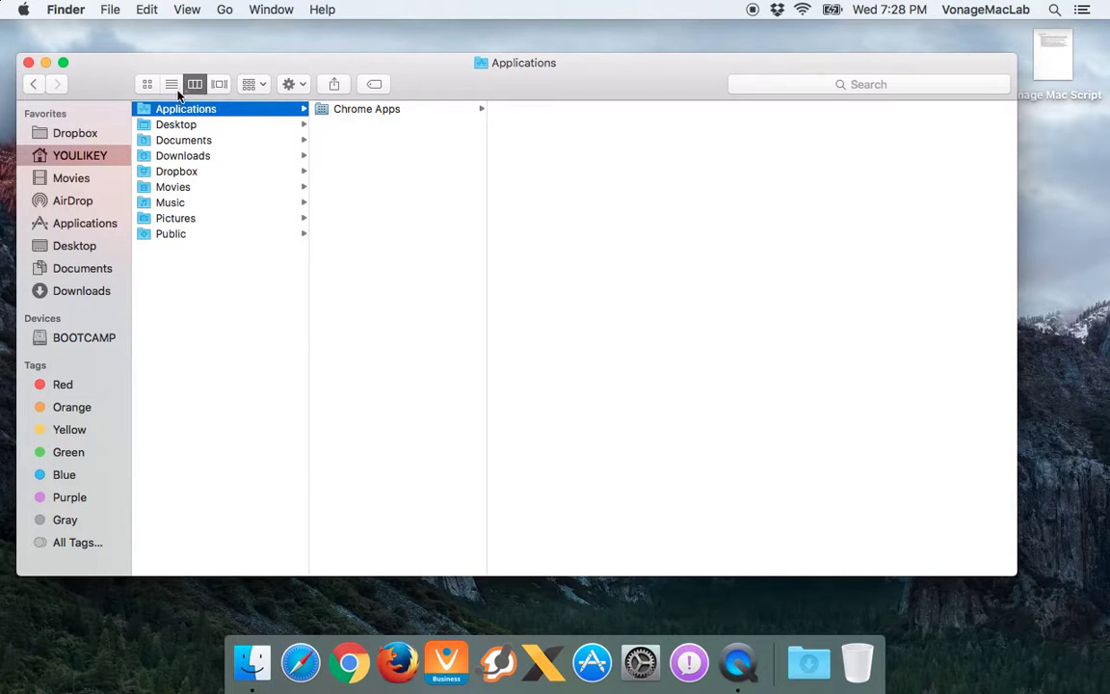
{"action": "left_click", "coordinate": [220, 85]}
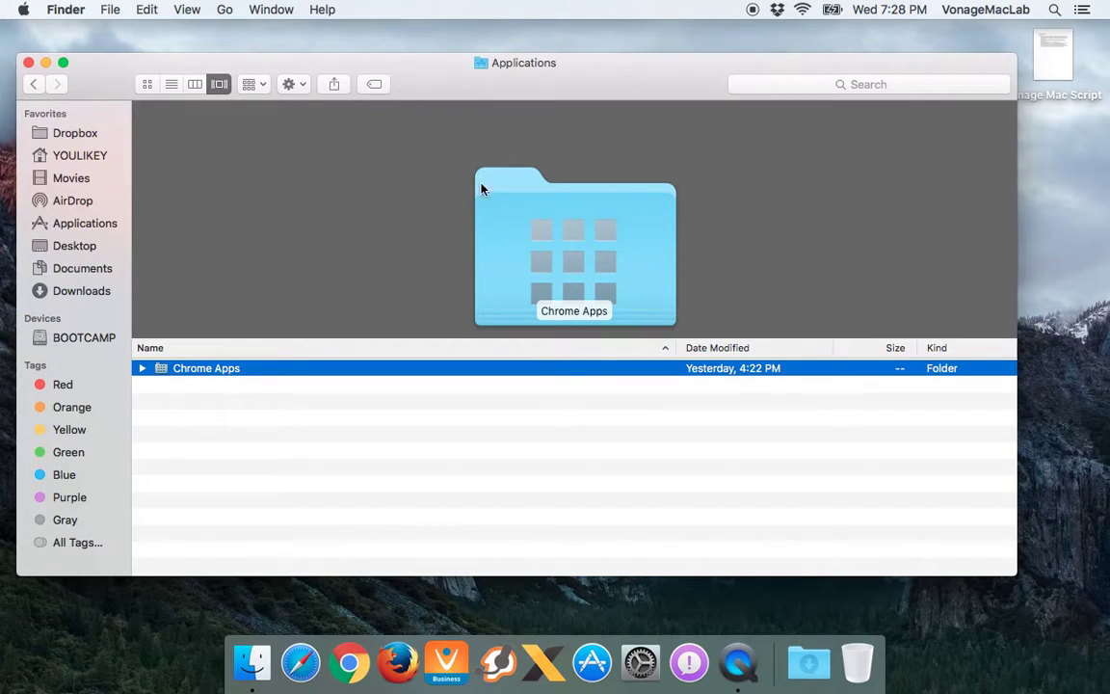
{"action": "left_click", "coordinate": [146, 83]}
{"action": "left_click", "coordinate": [263, 85]}
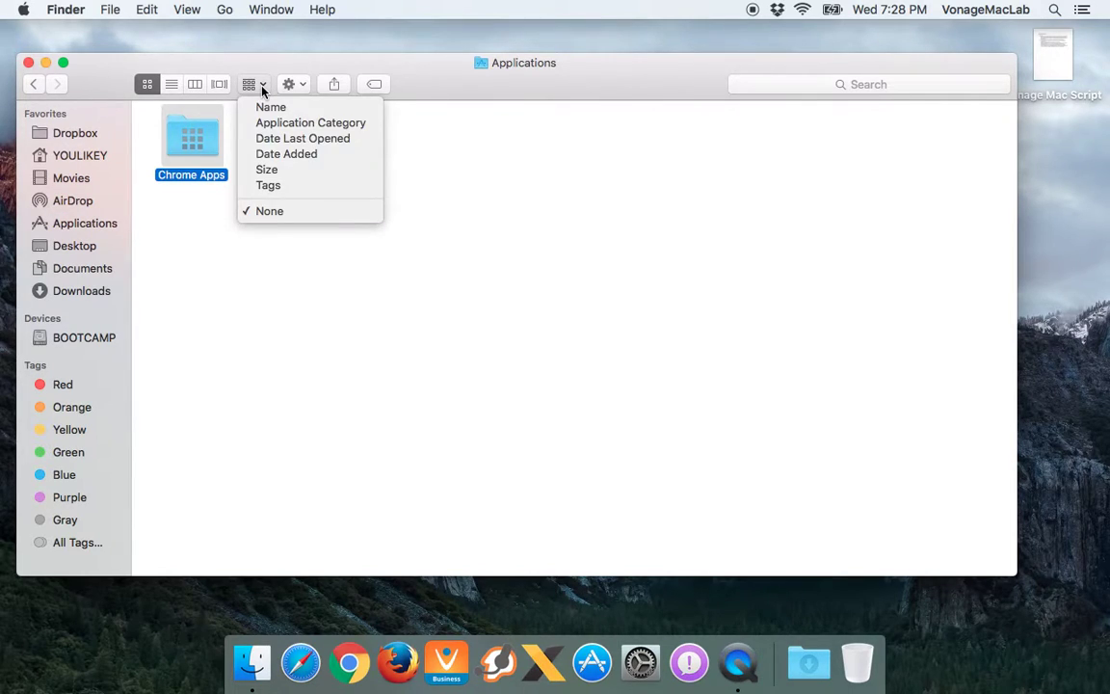
{"action": "left_click", "coordinate": [272, 122]}
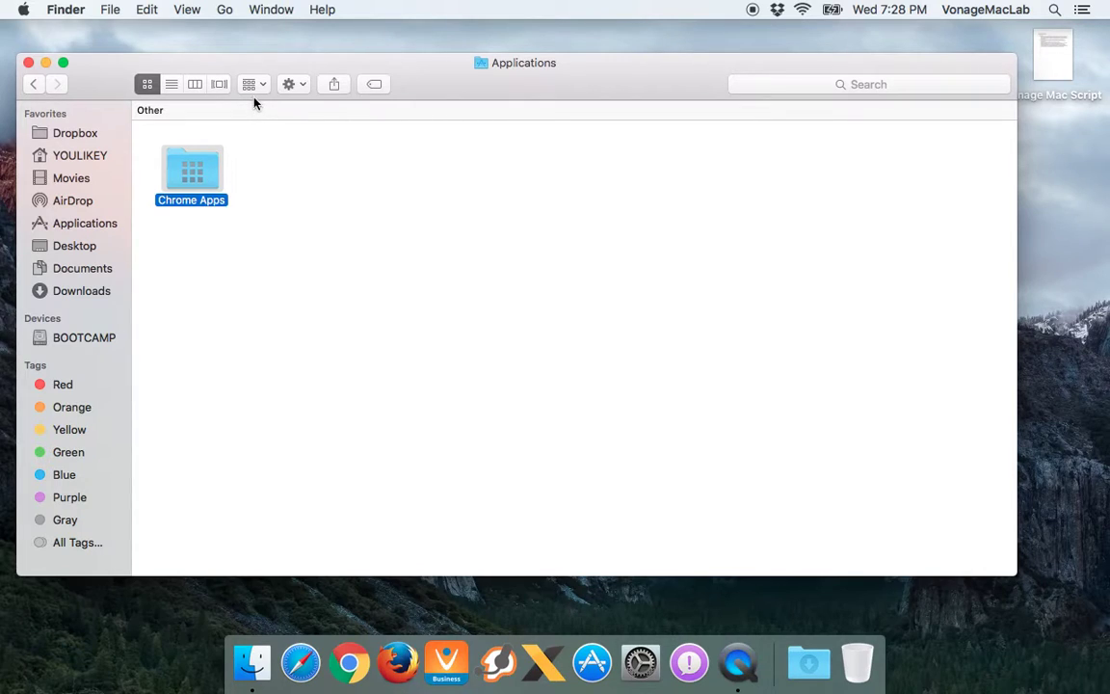
Browse from home to Dropbox › 1-Georgia State › 1-Spring 2014, switch to icon view, open CONST
{"action": "left_click", "coordinate": [83, 157]}
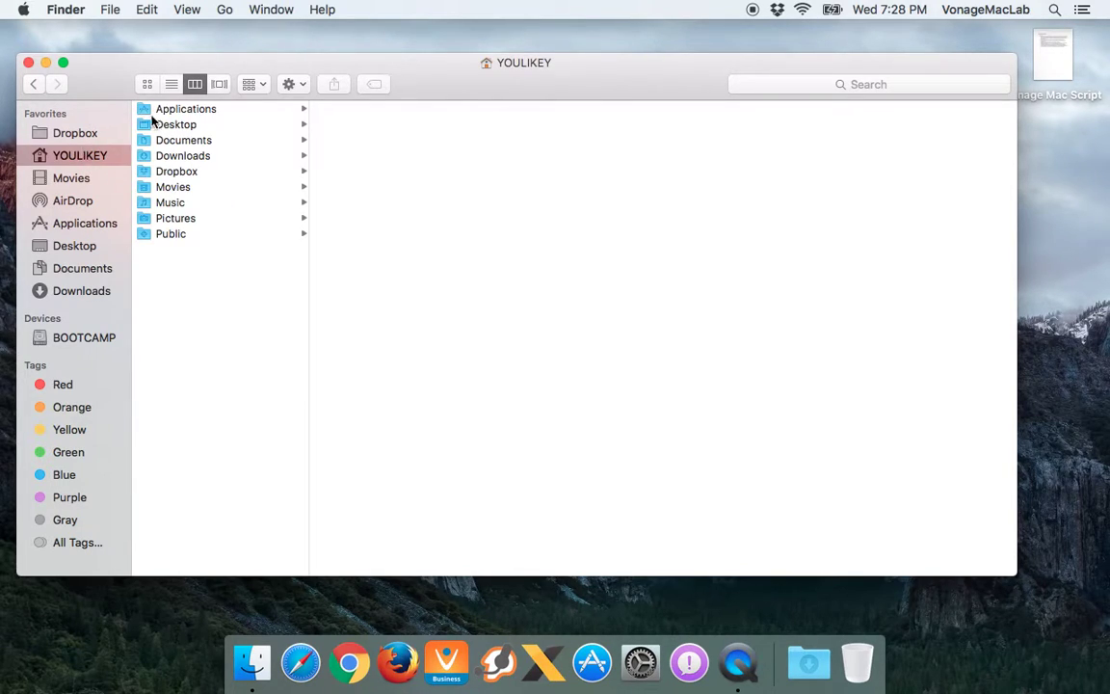
{"action": "left_click", "coordinate": [188, 112]}
{"action": "left_click", "coordinate": [188, 125]}
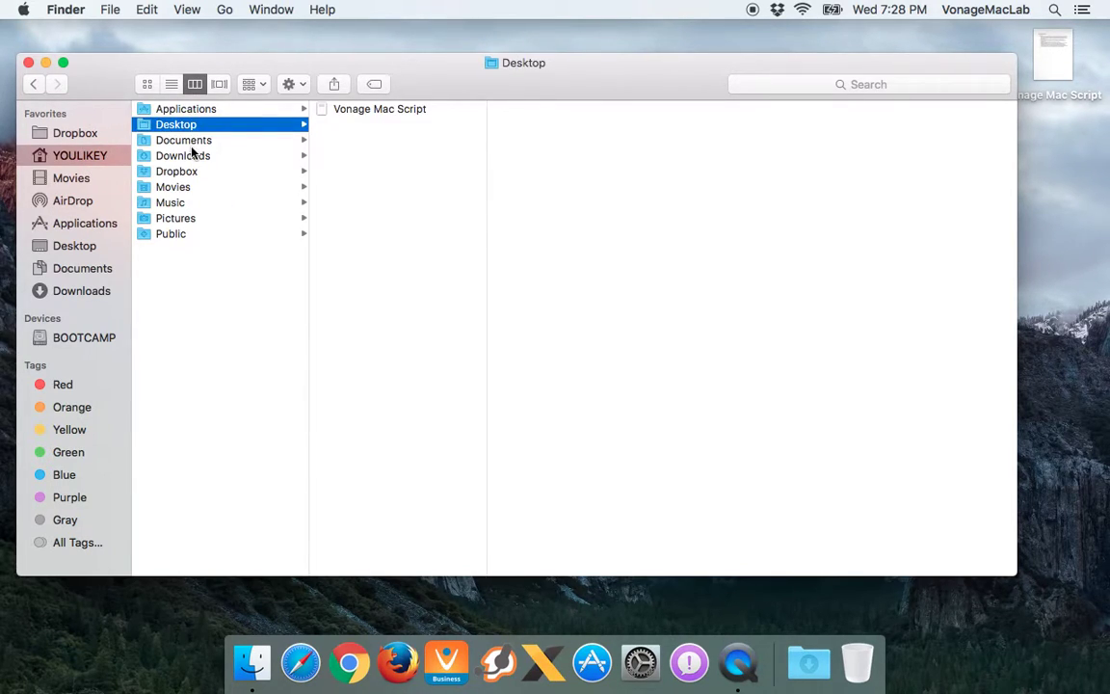
{"action": "left_click", "coordinate": [70, 135]}
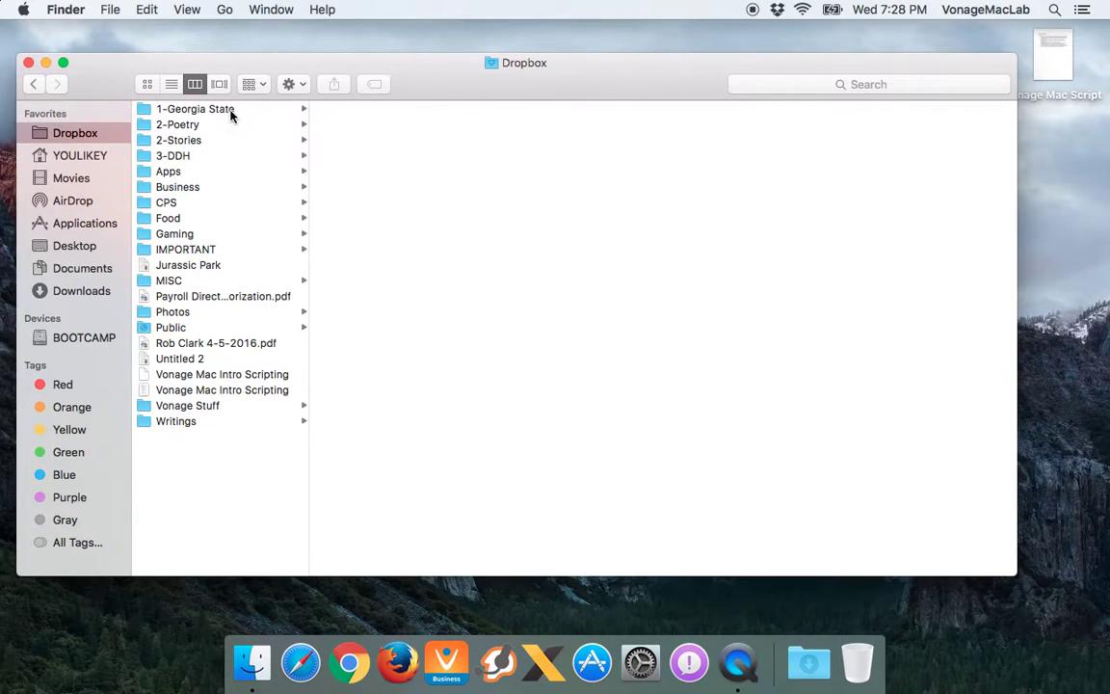
{"action": "left_click", "coordinate": [231, 112]}
{"action": "key", "text": "Right"}
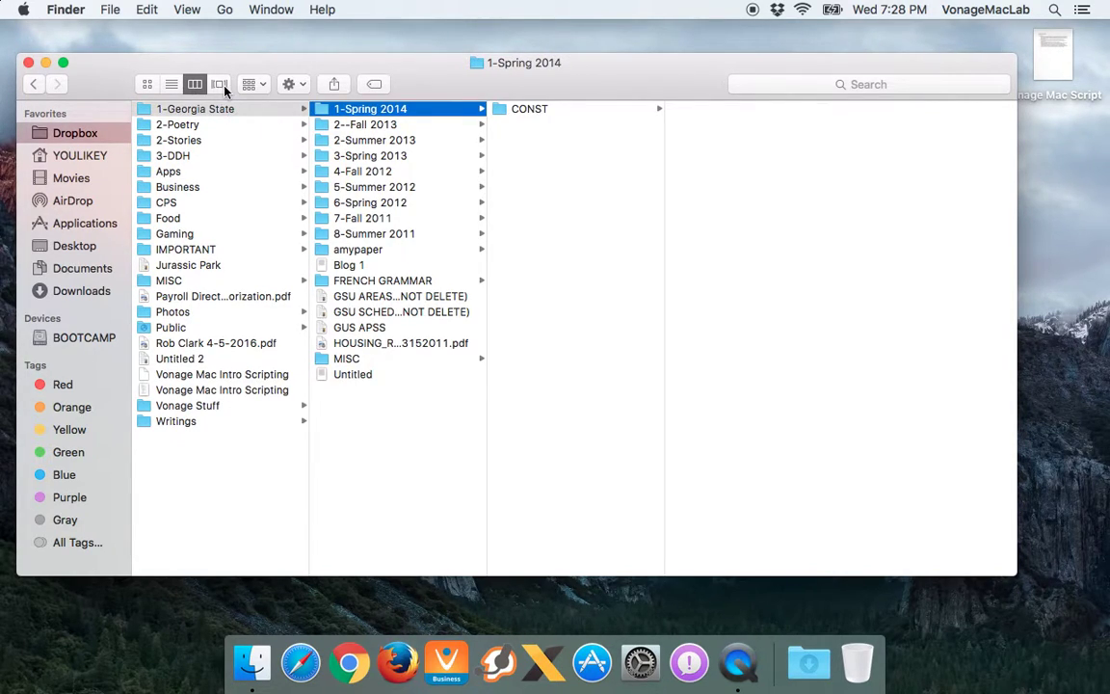
{"action": "left_click", "coordinate": [147, 85]}
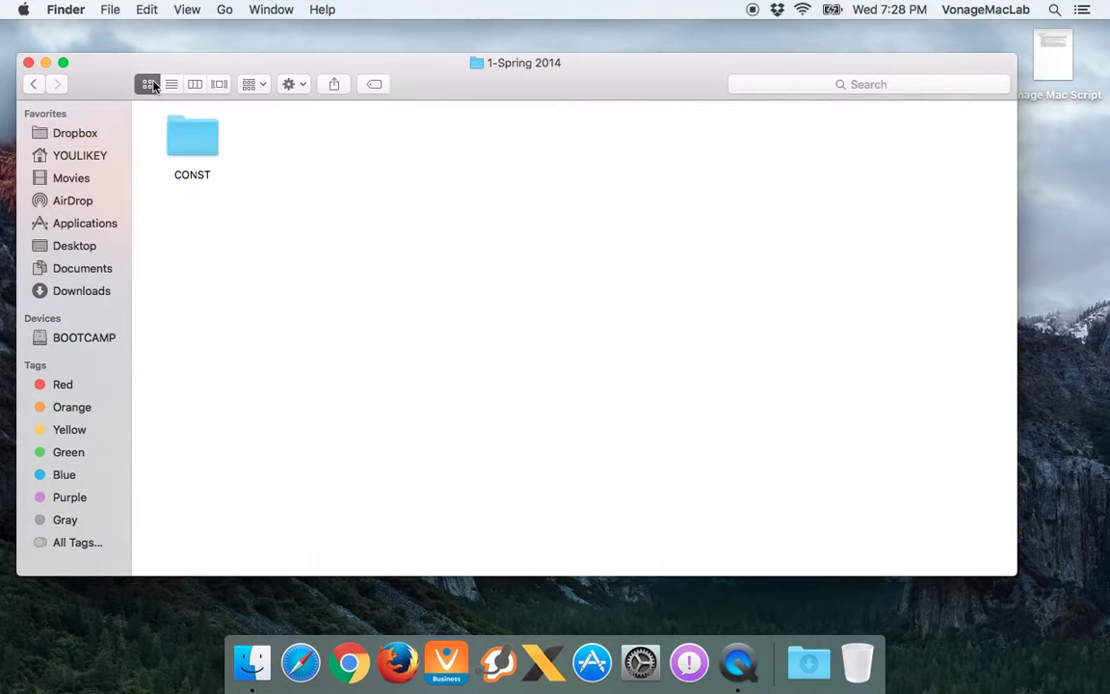
{"action": "double_click", "coordinate": [196, 135]}
Arrange CONST's files by Name, then by Kind, and flip the Syllabus CPS 3300 PDF icon's page
{"action": "left_click", "coordinate": [297, 85]}
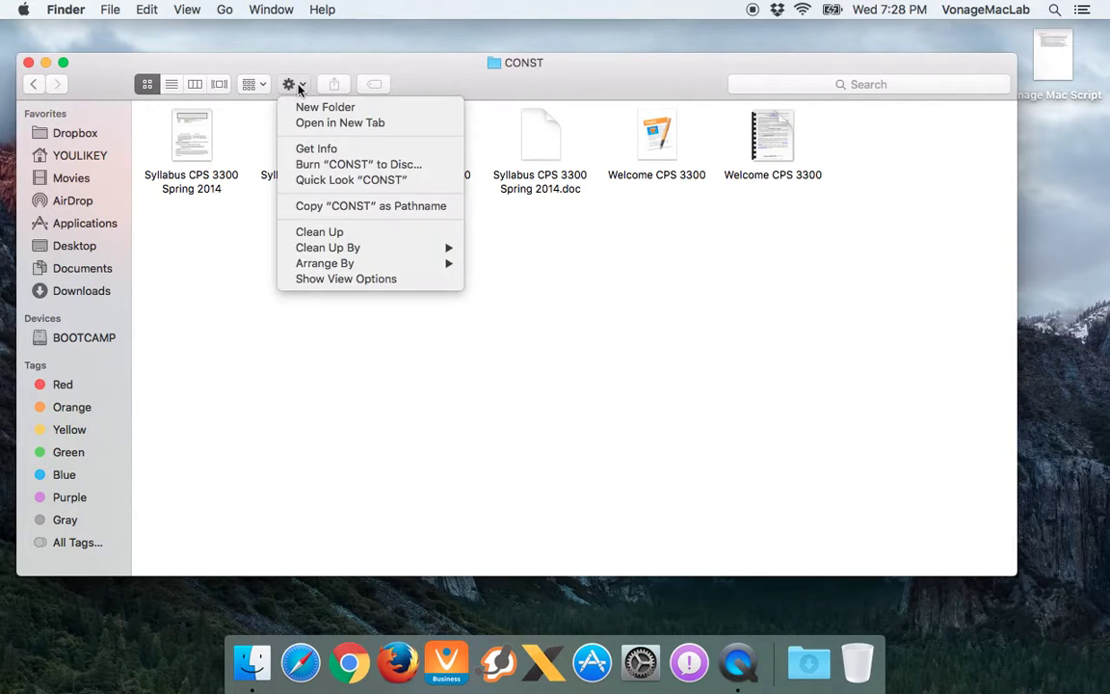
{"action": "left_click", "coordinate": [268, 88]}
{"action": "left_click", "coordinate": [268, 88]}
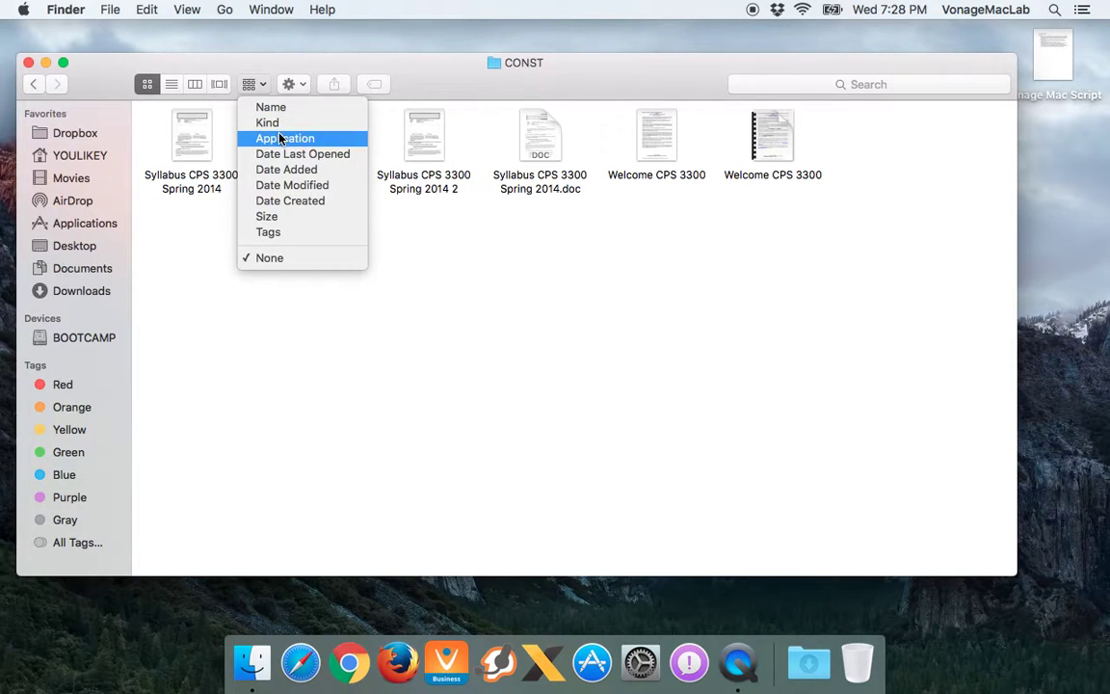
{"action": "left_click", "coordinate": [274, 108]}
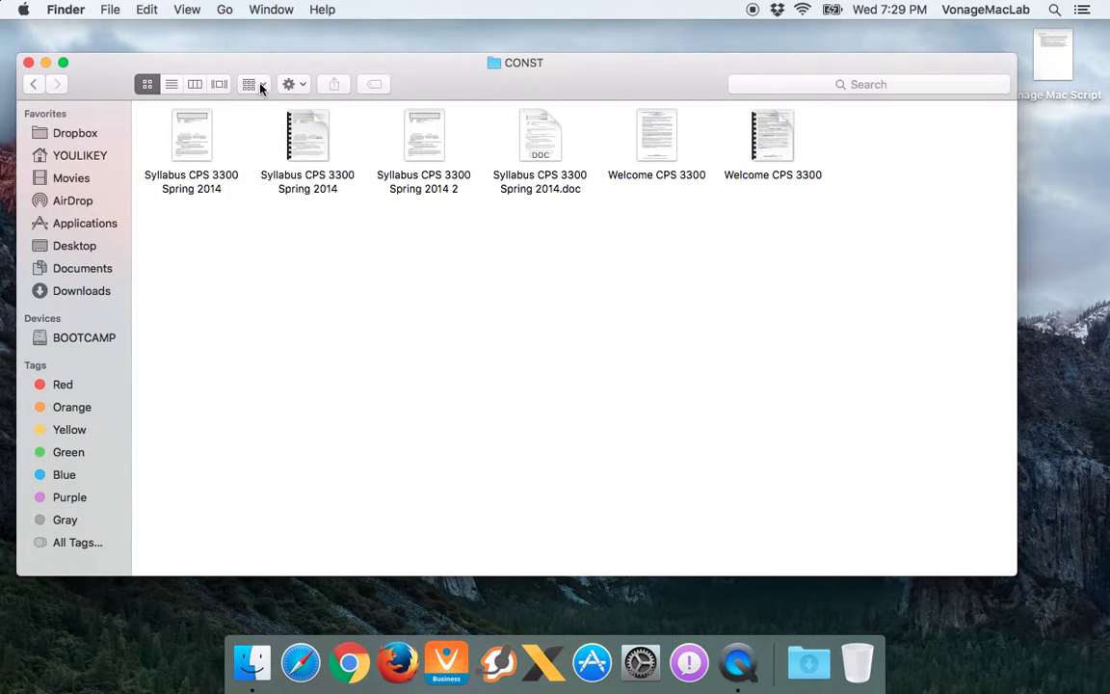
{"action": "left_click", "coordinate": [256, 85]}
{"action": "left_click", "coordinate": [268, 125]}
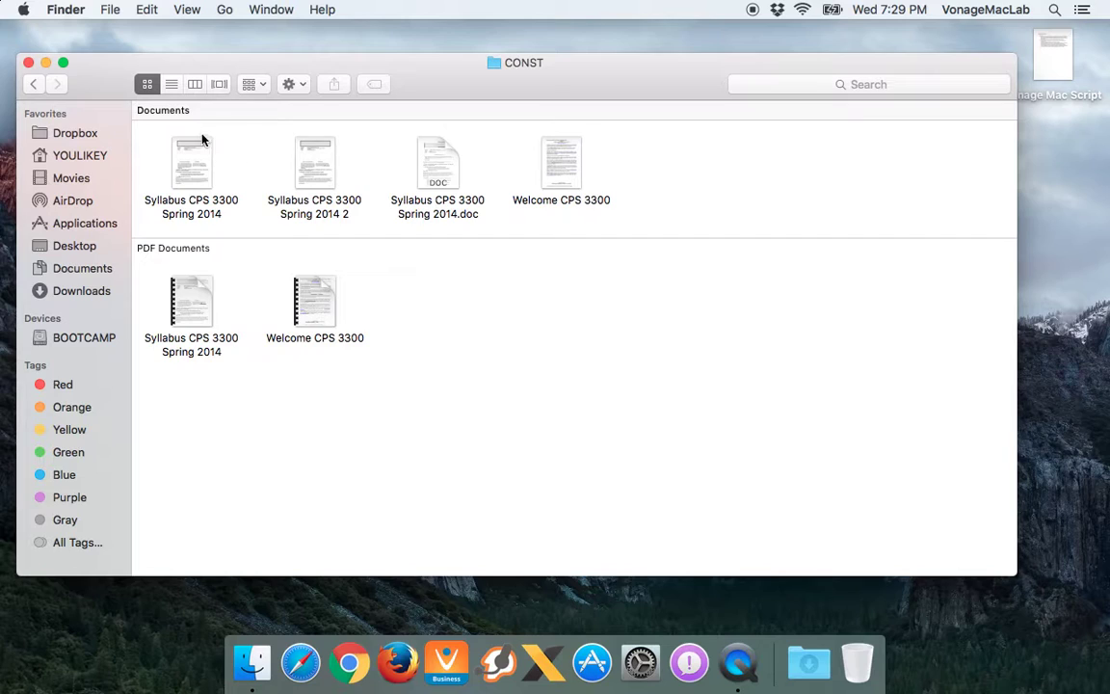
{"action": "left_click", "coordinate": [206, 301]}
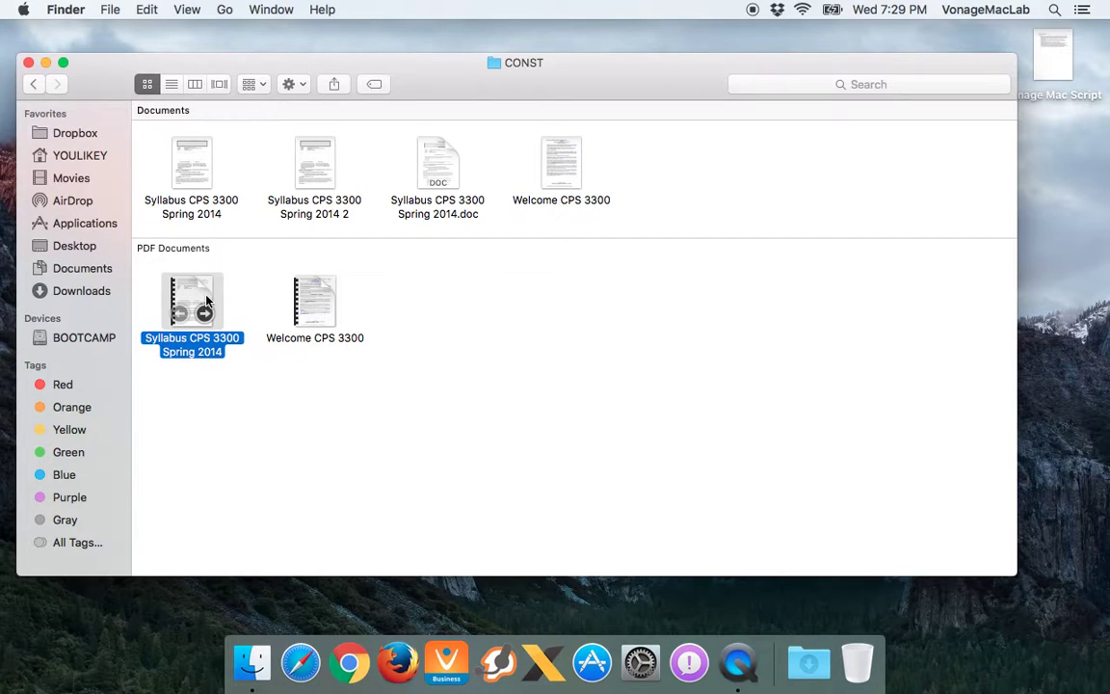
{"action": "left_click", "coordinate": [205, 315]}
{"action": "key", "text": "space"}
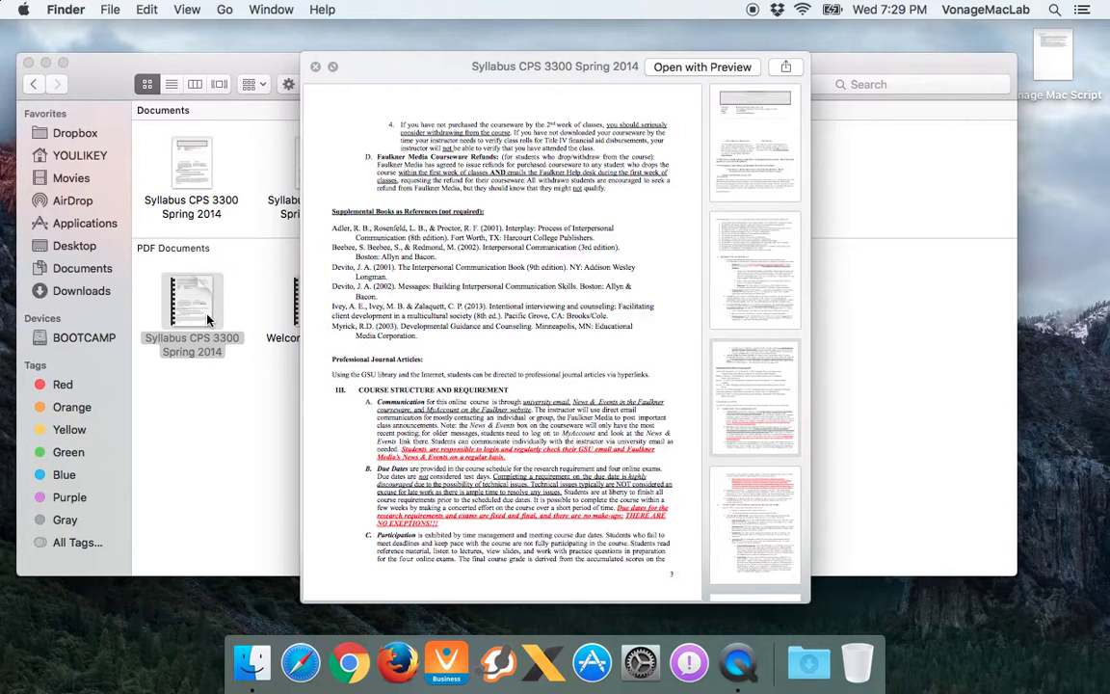
{"action": "left_click", "coordinate": [737, 248]}
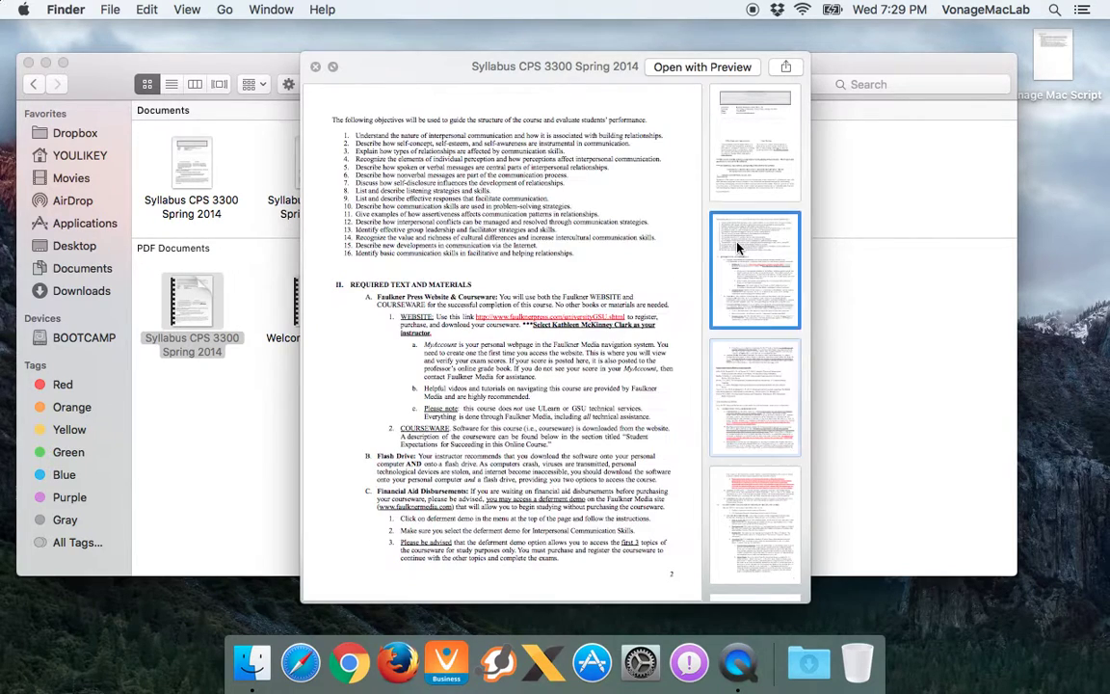
{"action": "scroll", "coordinate": [737, 249], "scroll_direction": "down", "scroll_amount": 2}
{"action": "left_click", "coordinate": [737, 248]}
{"action": "scroll", "coordinate": [738, 248], "scroll_direction": "down", "scroll_amount": 3}
{"action": "left_click", "coordinate": [738, 249]}
{"action": "scroll", "coordinate": [737, 249], "scroll_direction": "down", "scroll_amount": 2}
{"action": "left_click", "coordinate": [736, 270]}
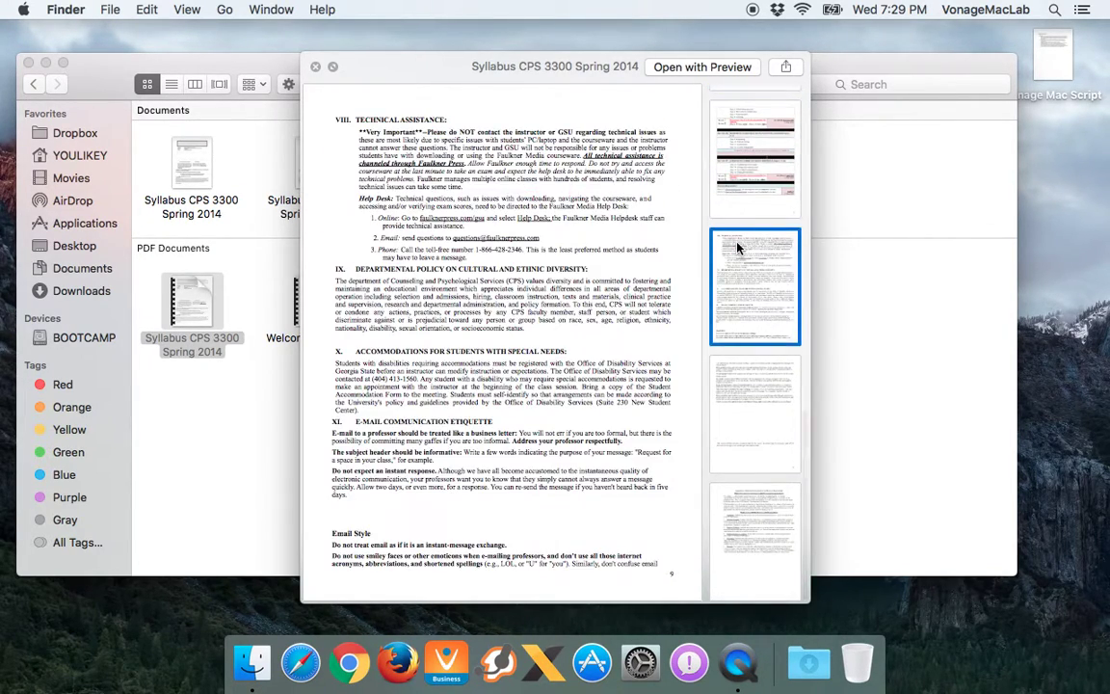
{"action": "key", "text": "space"}
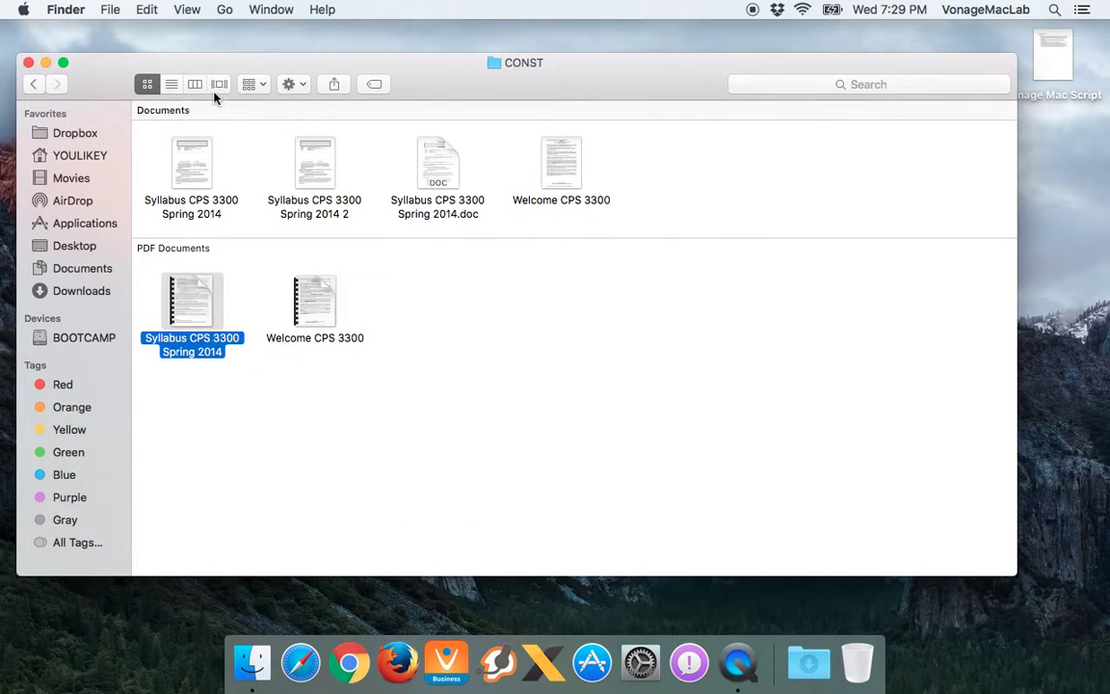
Try grouping the CONST files by Date Modified, Date Created, Tags and Size
{"action": "left_click", "coordinate": [260, 86]}
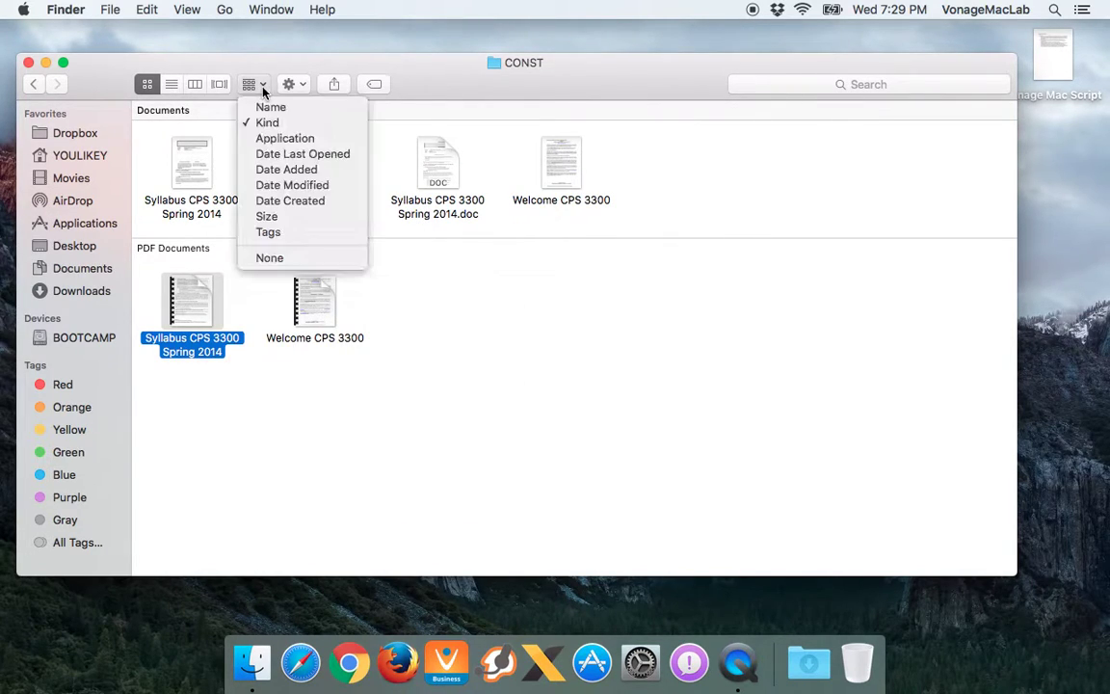
{"action": "left_click", "coordinate": [289, 185]}
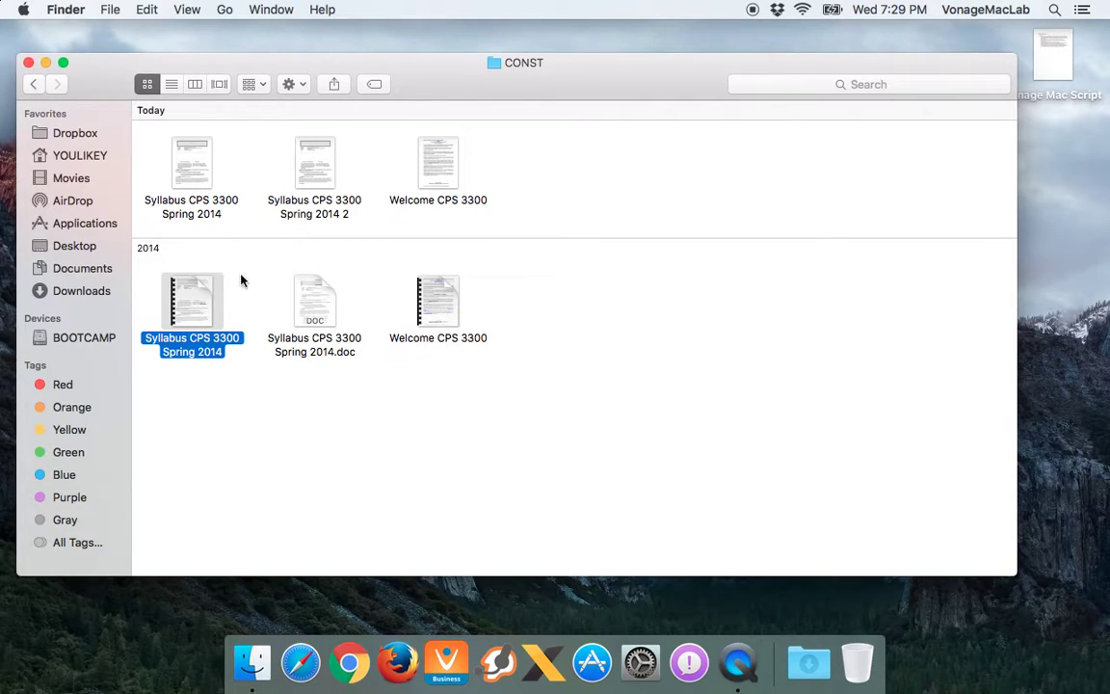
{"action": "left_click", "coordinate": [261, 85]}
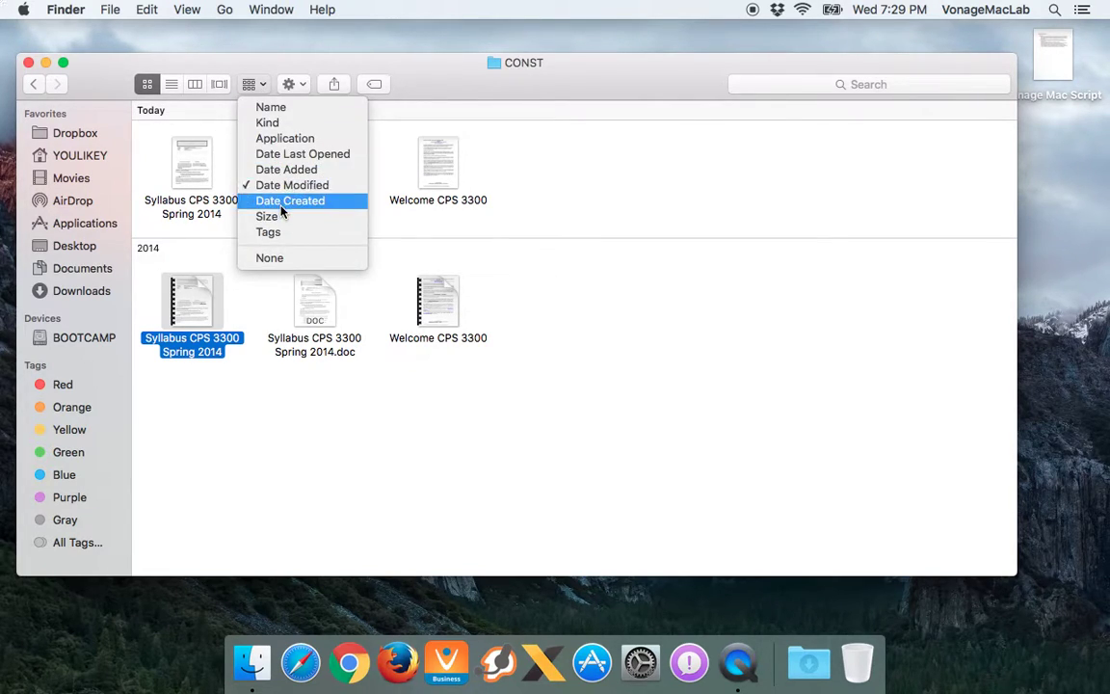
{"action": "left_click", "coordinate": [289, 201]}
{"action": "left_click", "coordinate": [261, 86]}
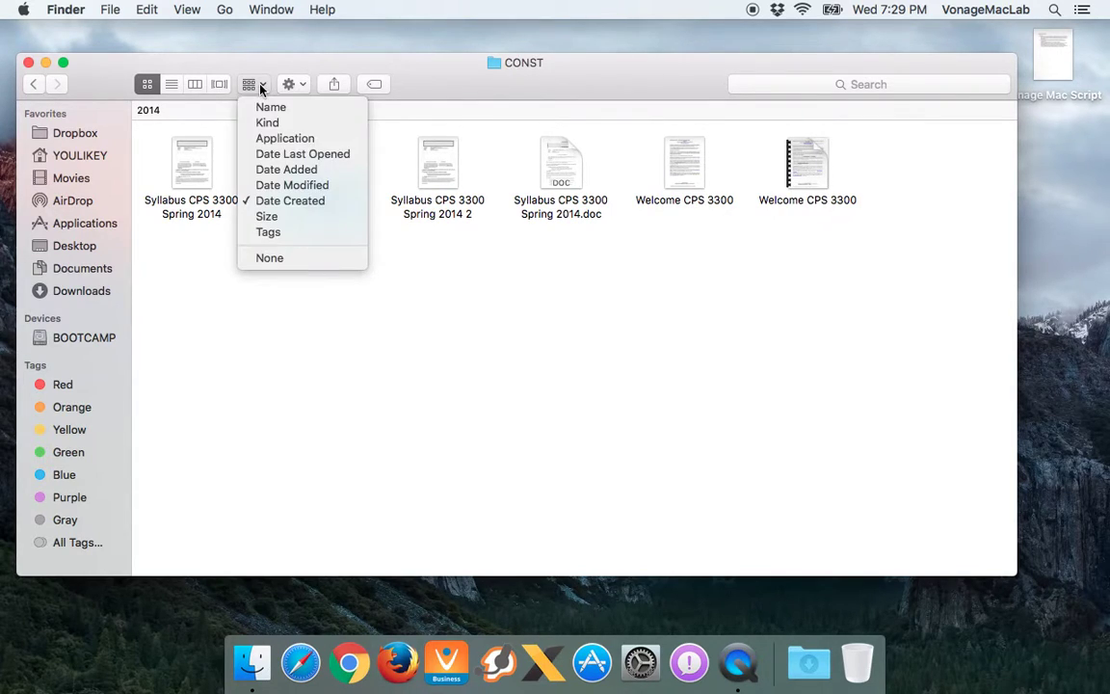
{"action": "left_click", "coordinate": [298, 234]}
{"action": "left_click", "coordinate": [249, 86]}
{"action": "left_click", "coordinate": [289, 217]}
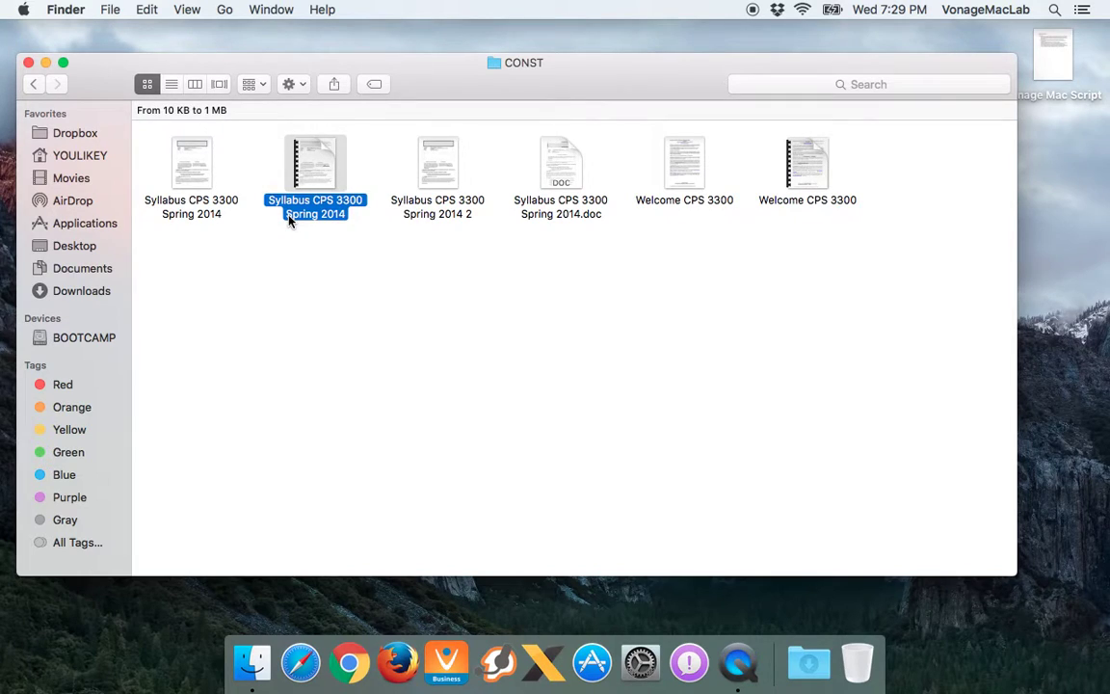
Arrange the files by Name, then set the arrangement to None so no groups remain
{"action": "left_click", "coordinate": [249, 86]}
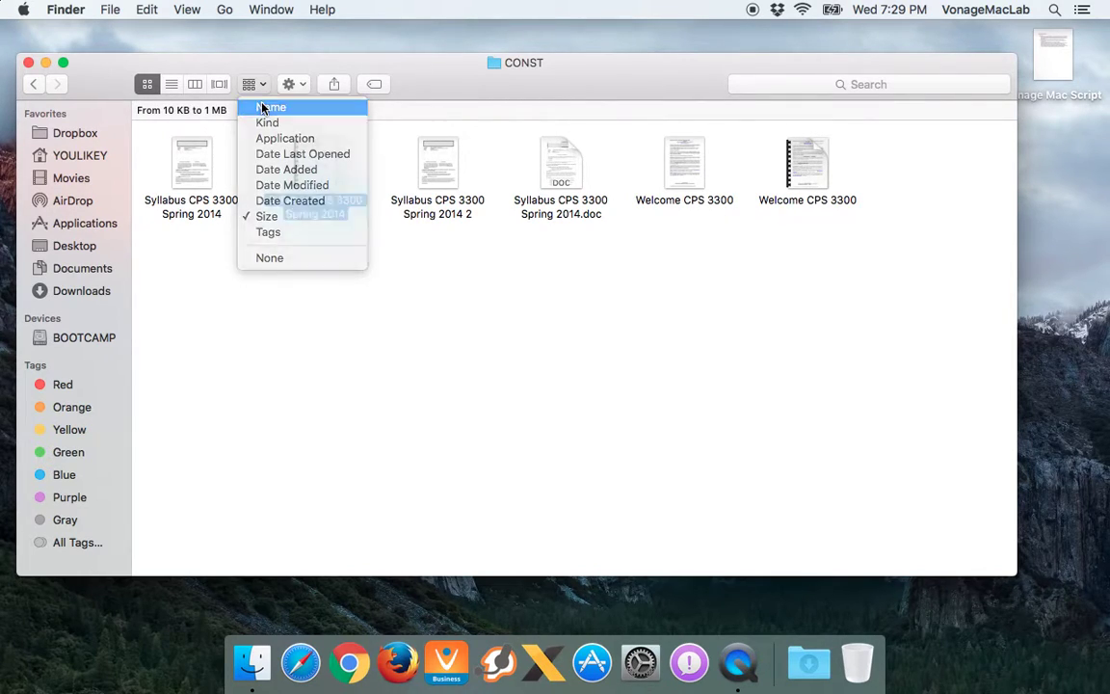
{"action": "left_click", "coordinate": [262, 108]}
{"action": "left_click", "coordinate": [288, 84]}
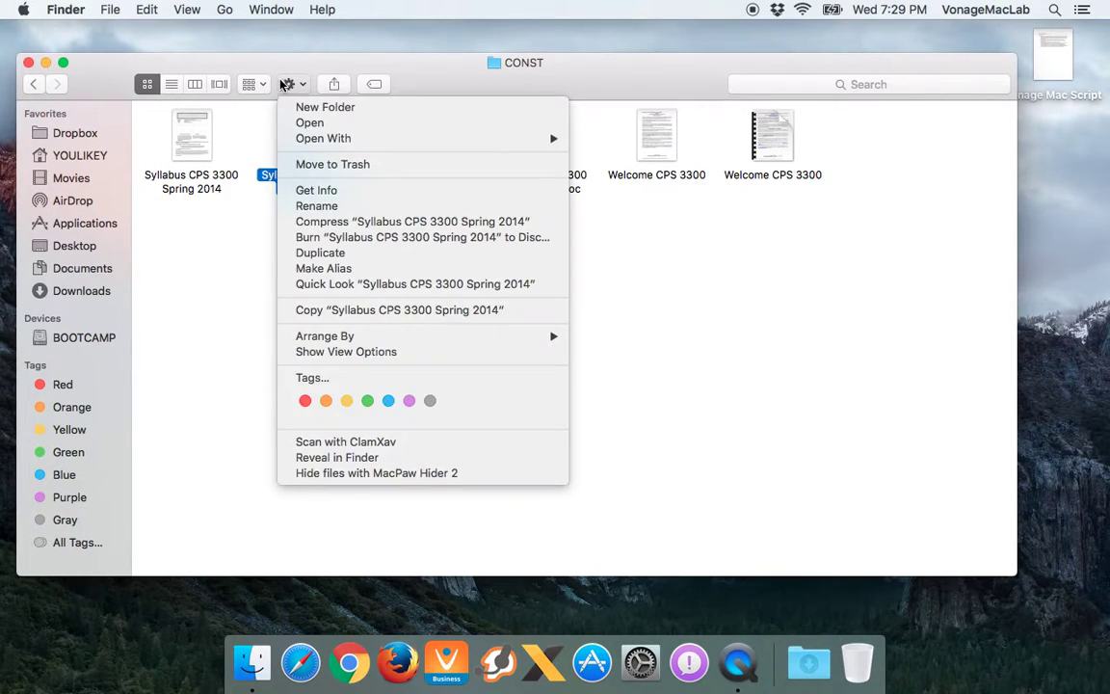
{"action": "left_click", "coordinate": [280, 77]}
{"action": "left_click", "coordinate": [298, 225]}
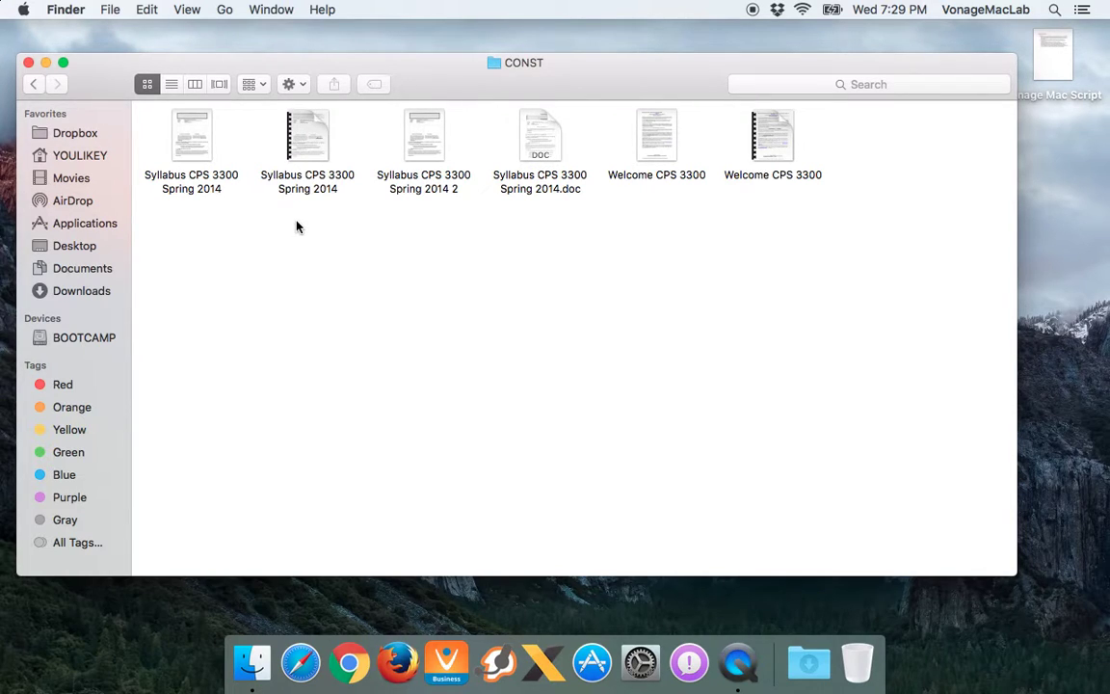
{"action": "left_click", "coordinate": [252, 86]}
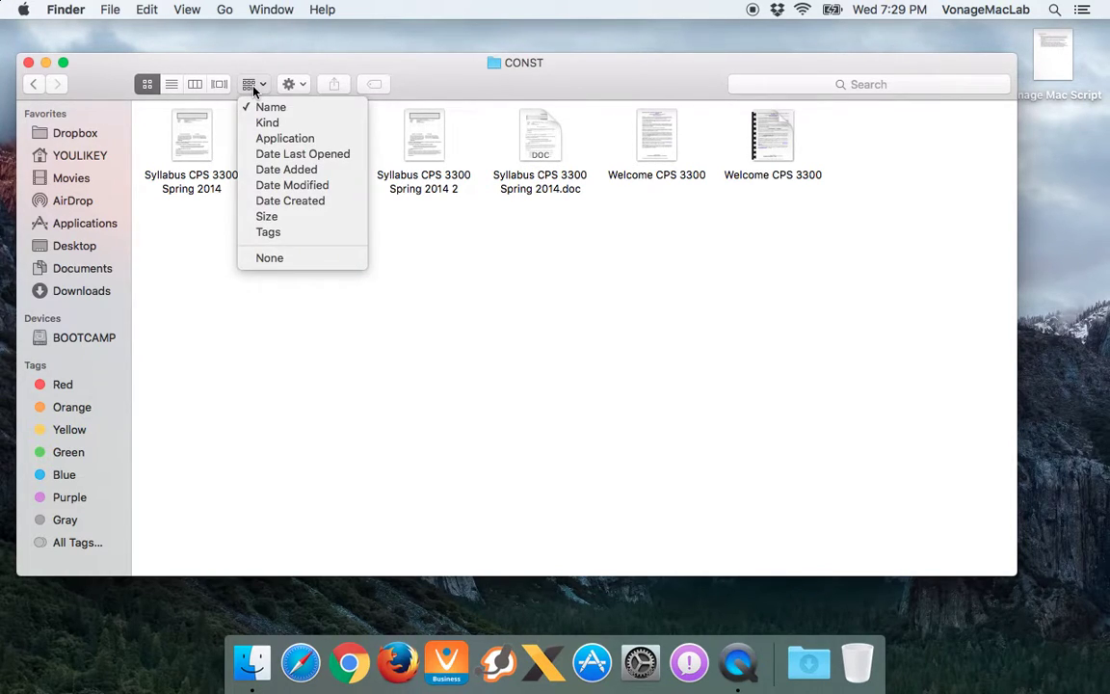
{"action": "left_click", "coordinate": [268, 257]}
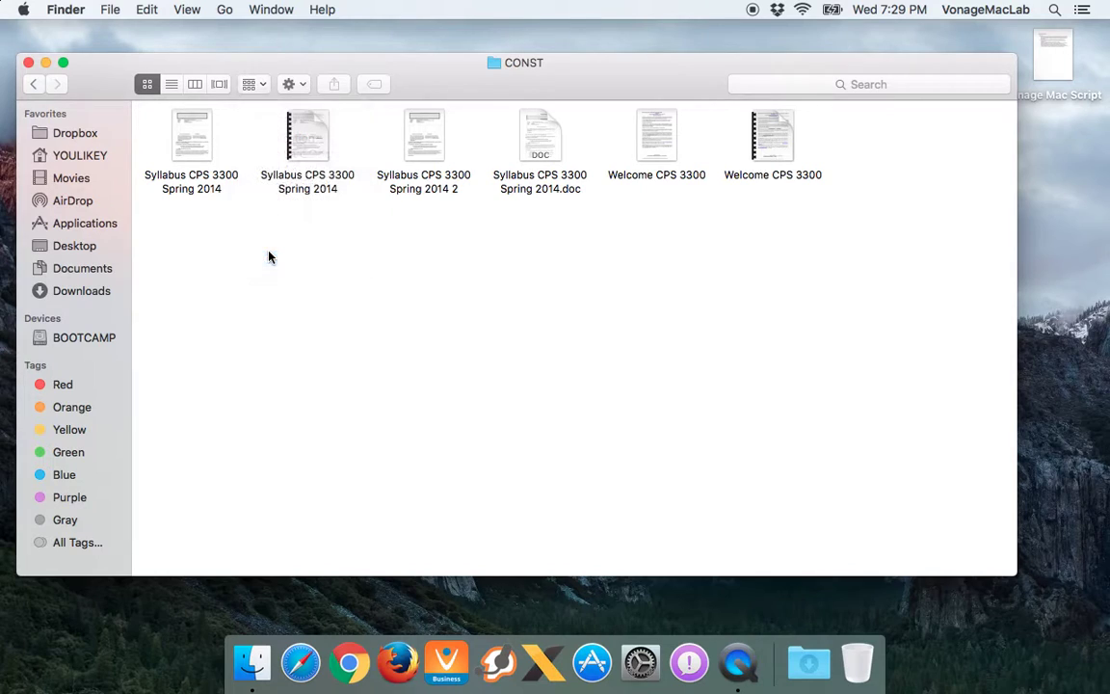
{"action": "left_click", "coordinate": [290, 85]}
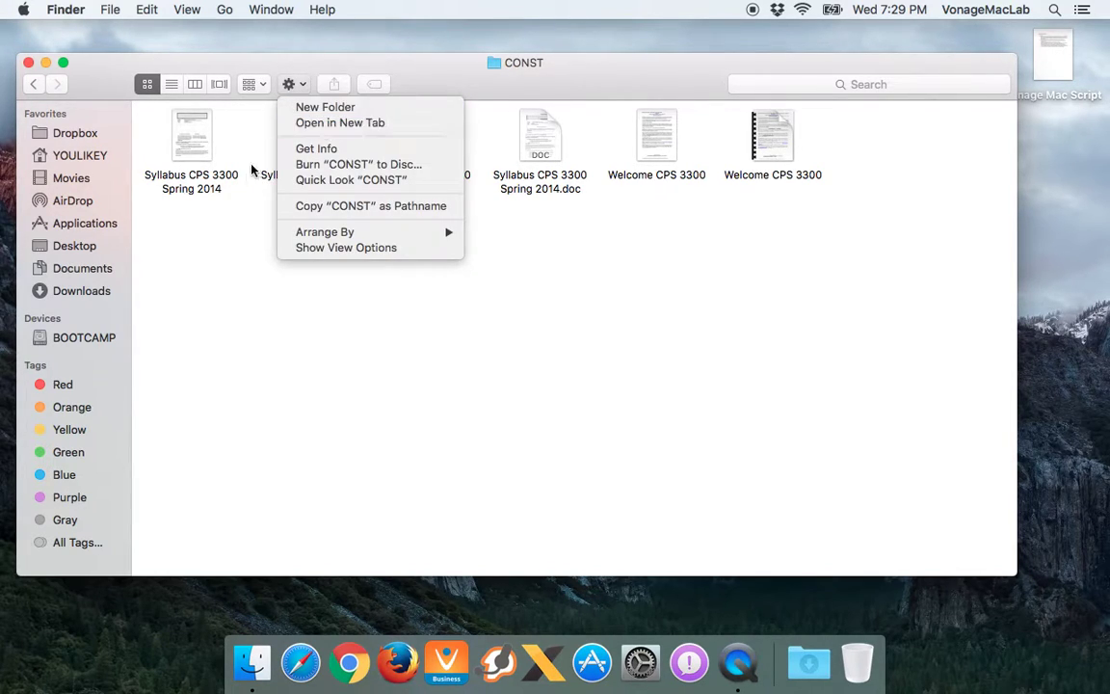
{"action": "left_click", "coordinate": [168, 126]}
{"action": "left_click", "coordinate": [181, 123]}
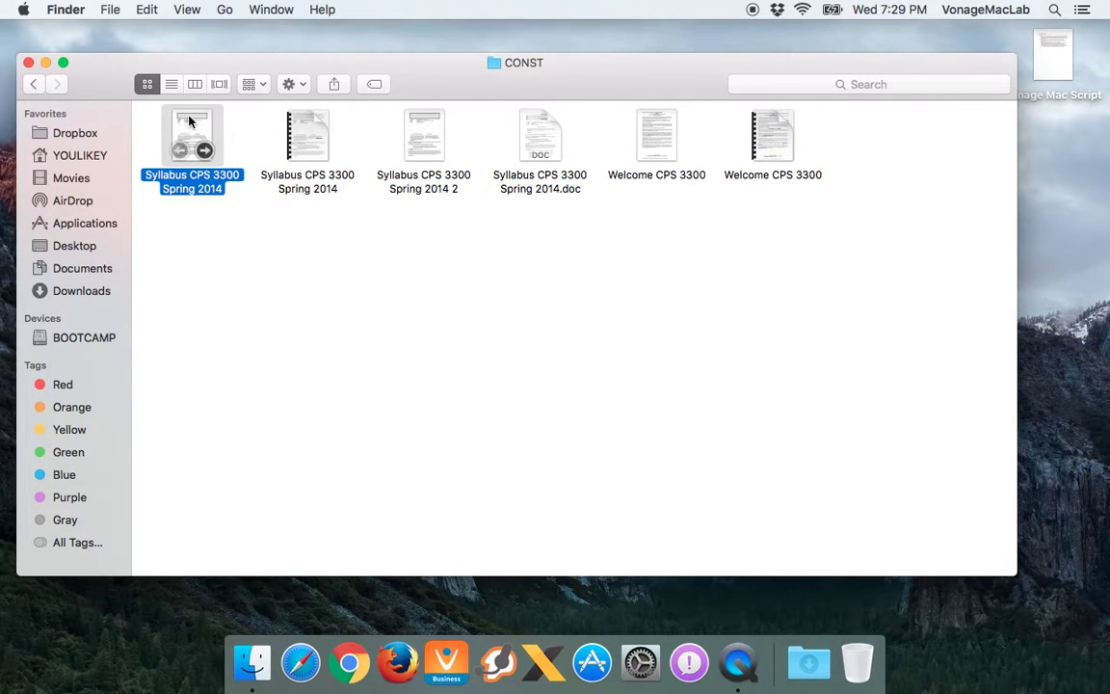
{"action": "left_click", "coordinate": [291, 84]}
{"action": "mouse_move", "coordinate": [294, 136]}
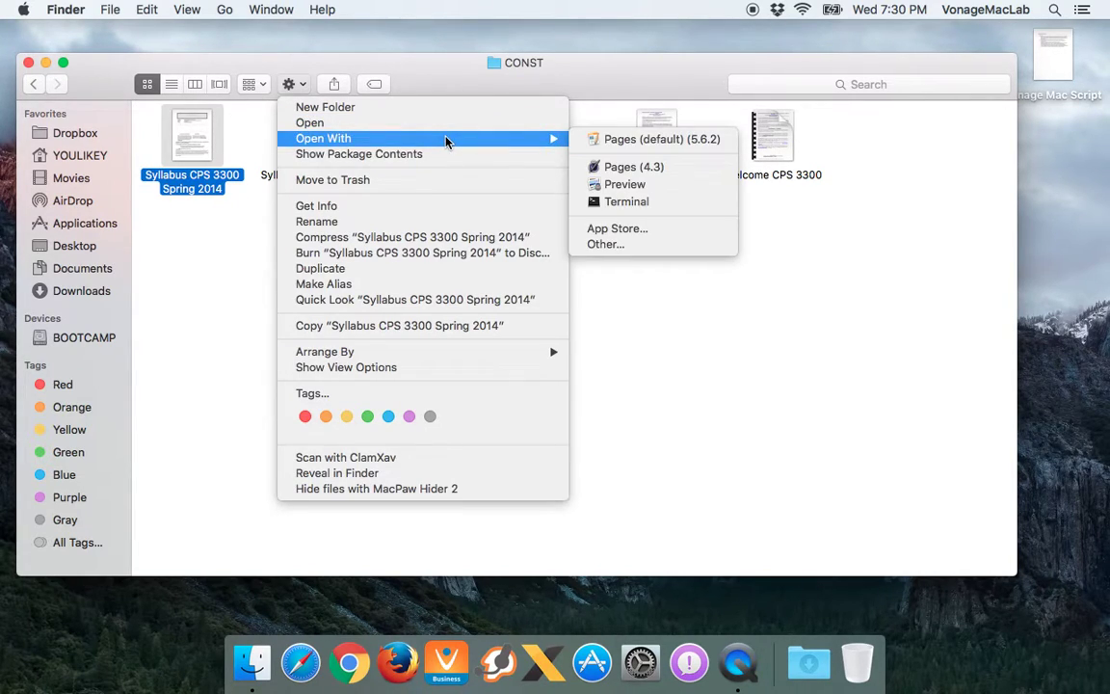
{"action": "left_click", "coordinate": [445, 155]}
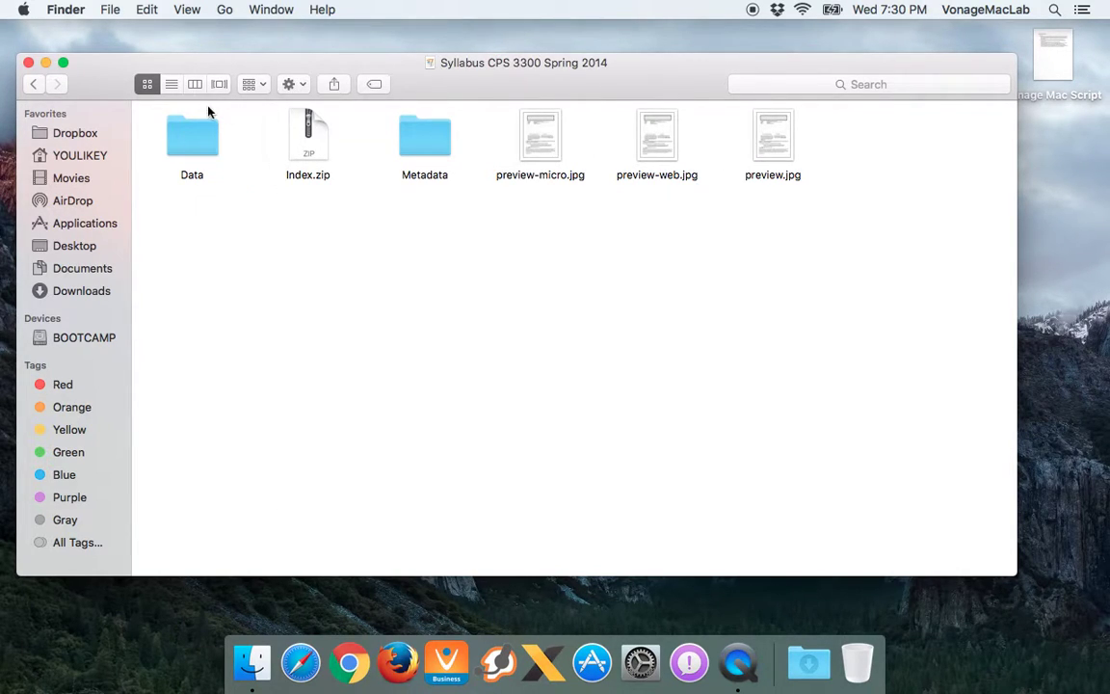
{"action": "left_click", "coordinate": [32, 85]}
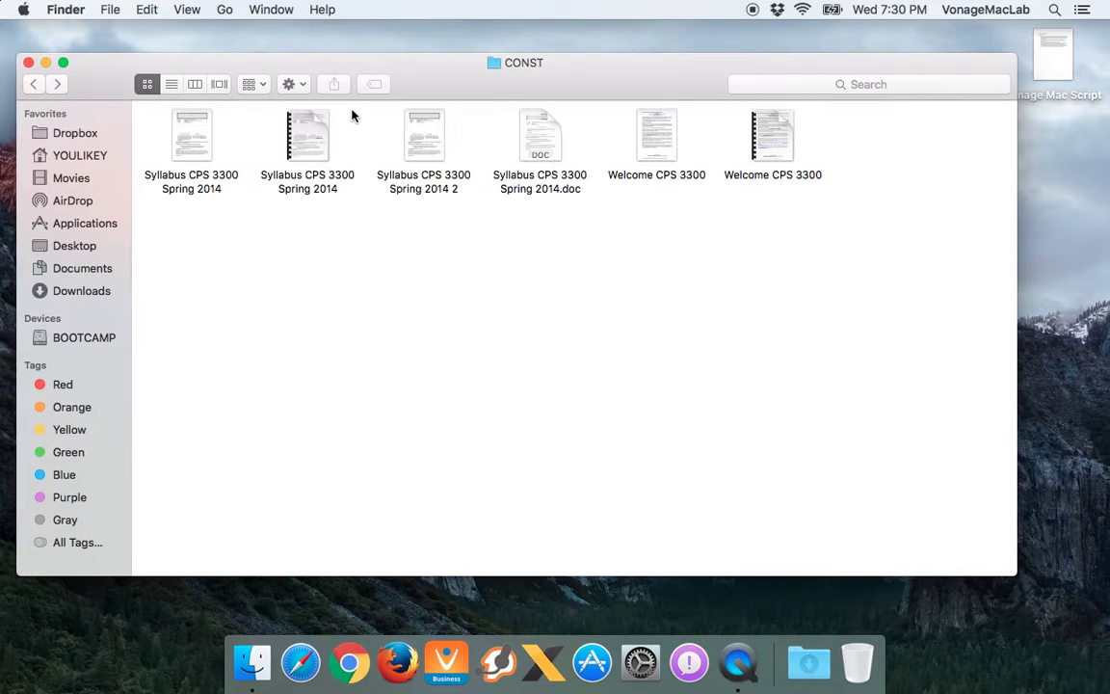
{"action": "left_click", "coordinate": [291, 85]}
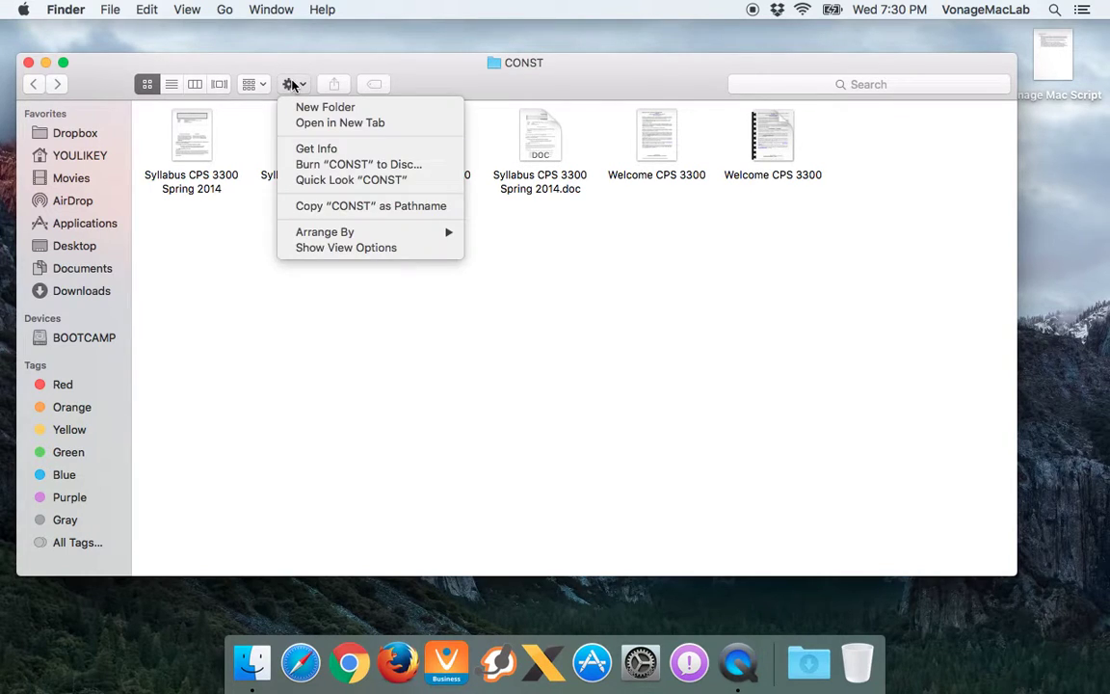
{"action": "left_click", "coordinate": [326, 150]}
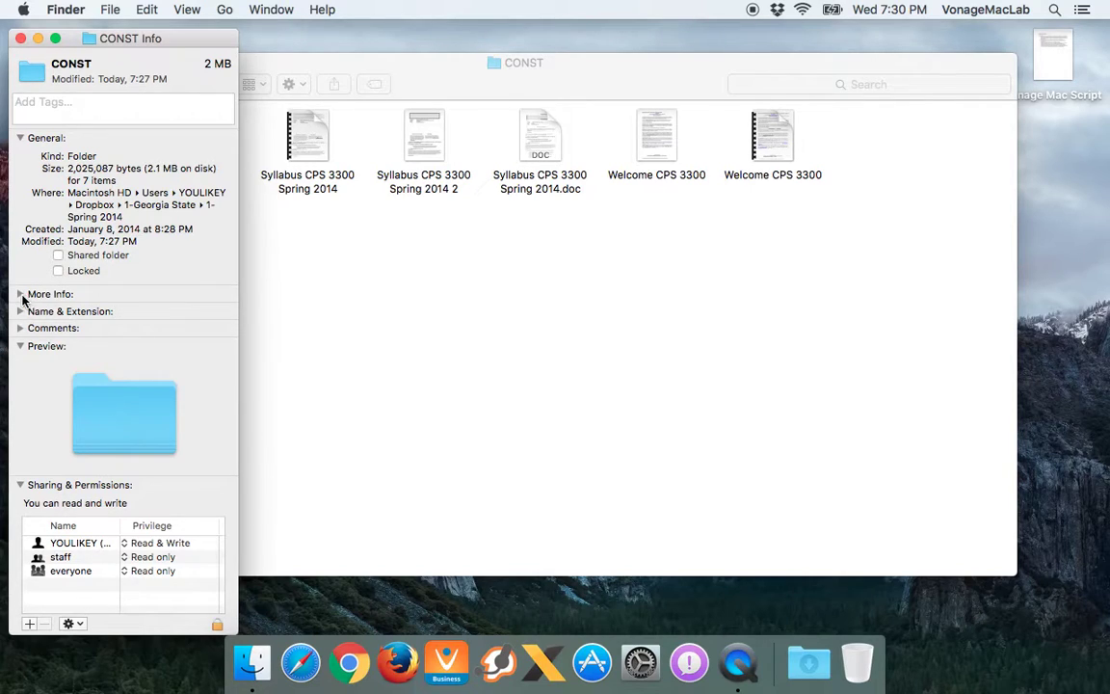
{"action": "left_click", "coordinate": [20, 295]}
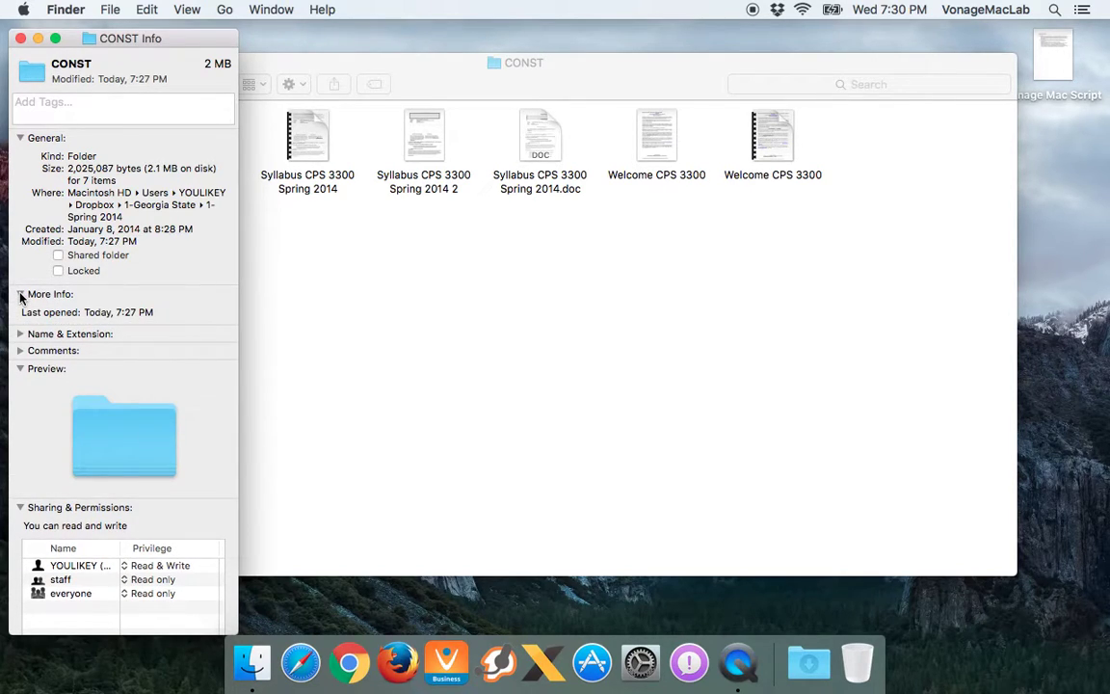
{"action": "left_click", "coordinate": [20, 296]}
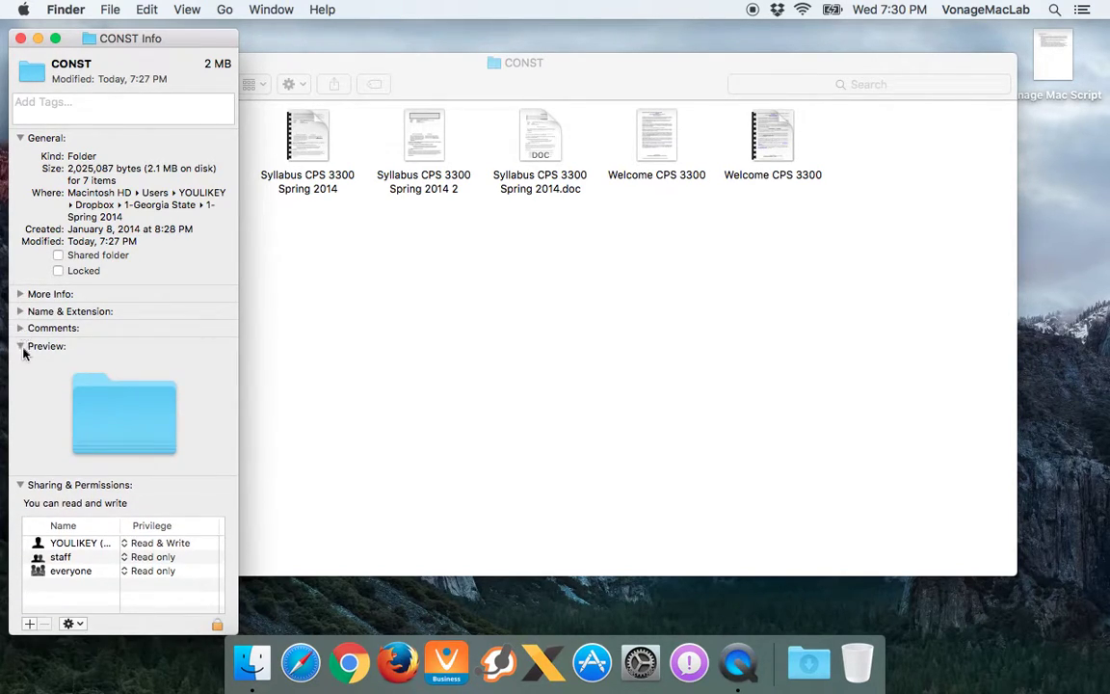
{"action": "left_click", "coordinate": [91, 559]}
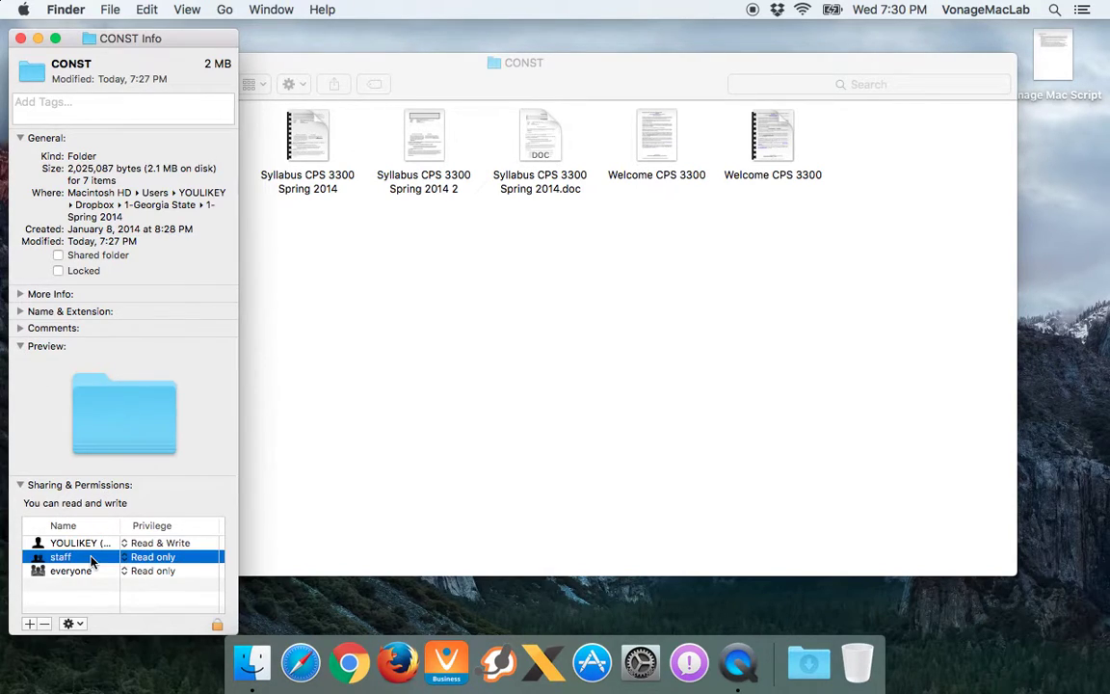
{"action": "left_click", "coordinate": [95, 573]}
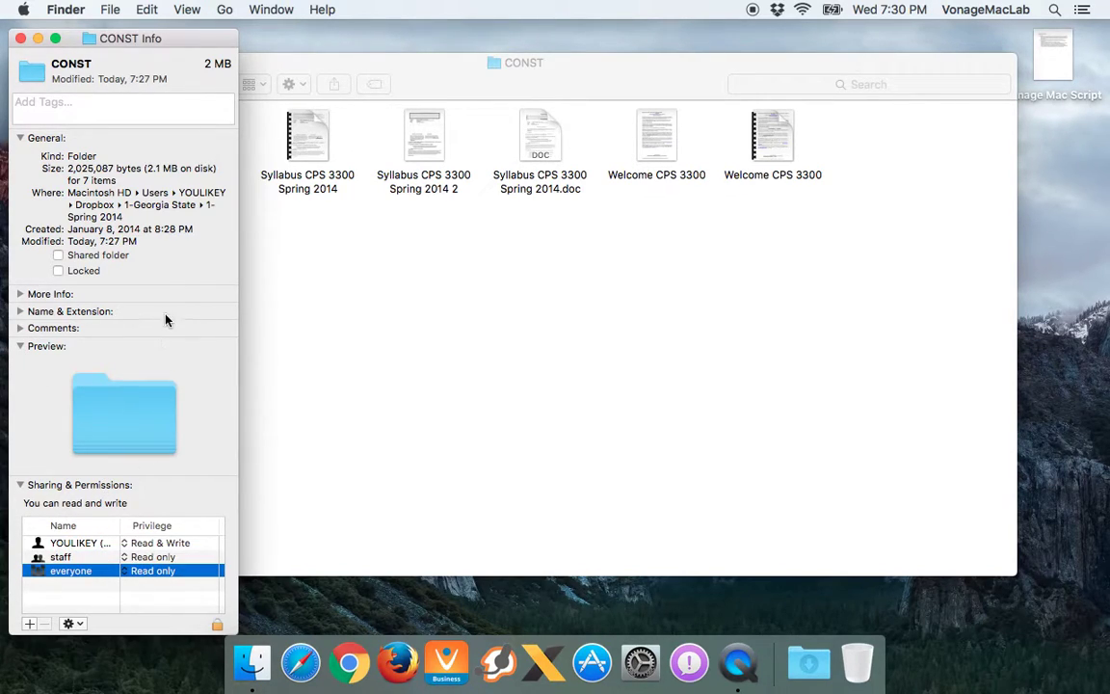
{"action": "left_click", "coordinate": [20, 37]}
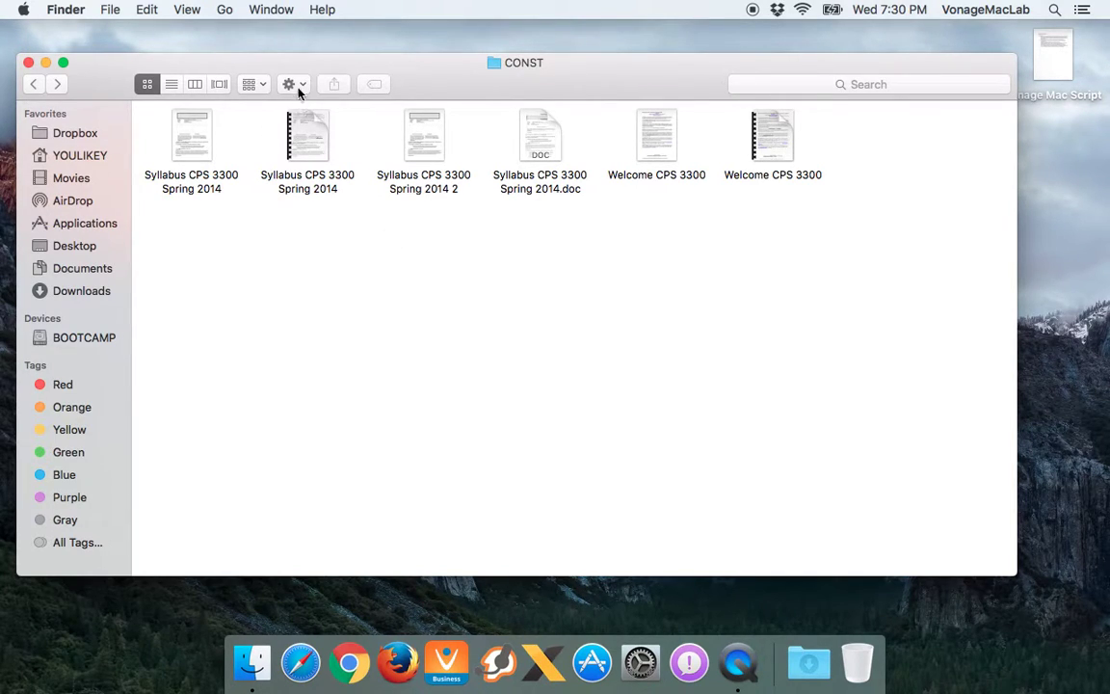
Check the Syllabus CPS 3300 Spring 2014 PDF's info details (330 KB), then close them
{"action": "left_click", "coordinate": [289, 177]}
{"action": "key", "text": "super+i"}
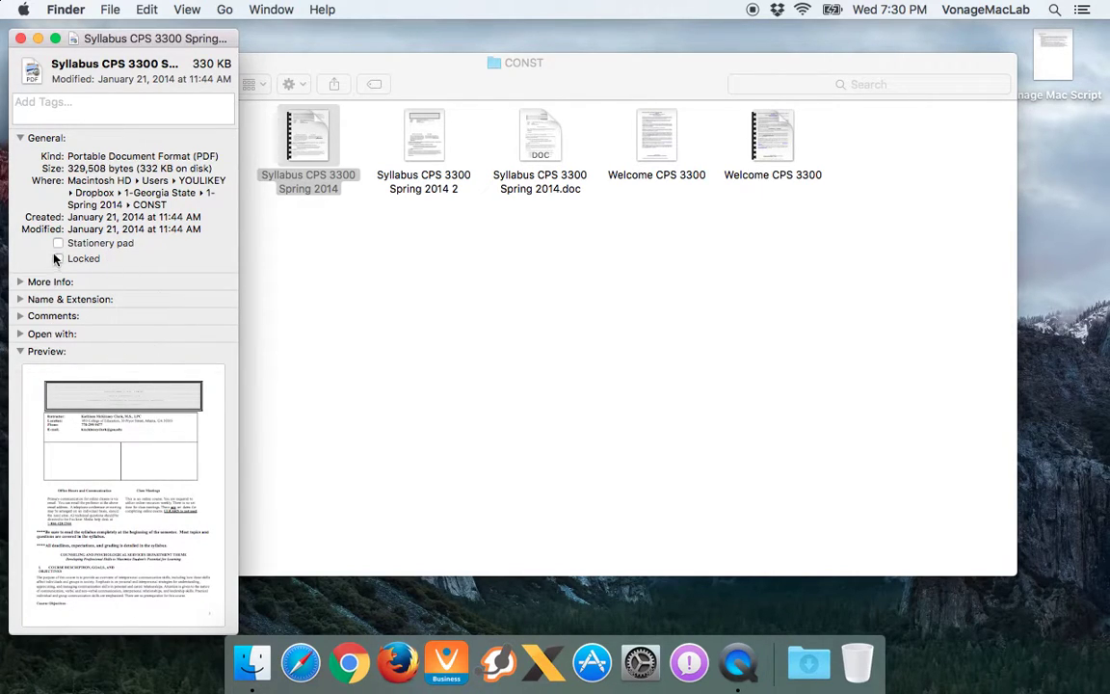
{"action": "left_click", "coordinate": [20, 39]}
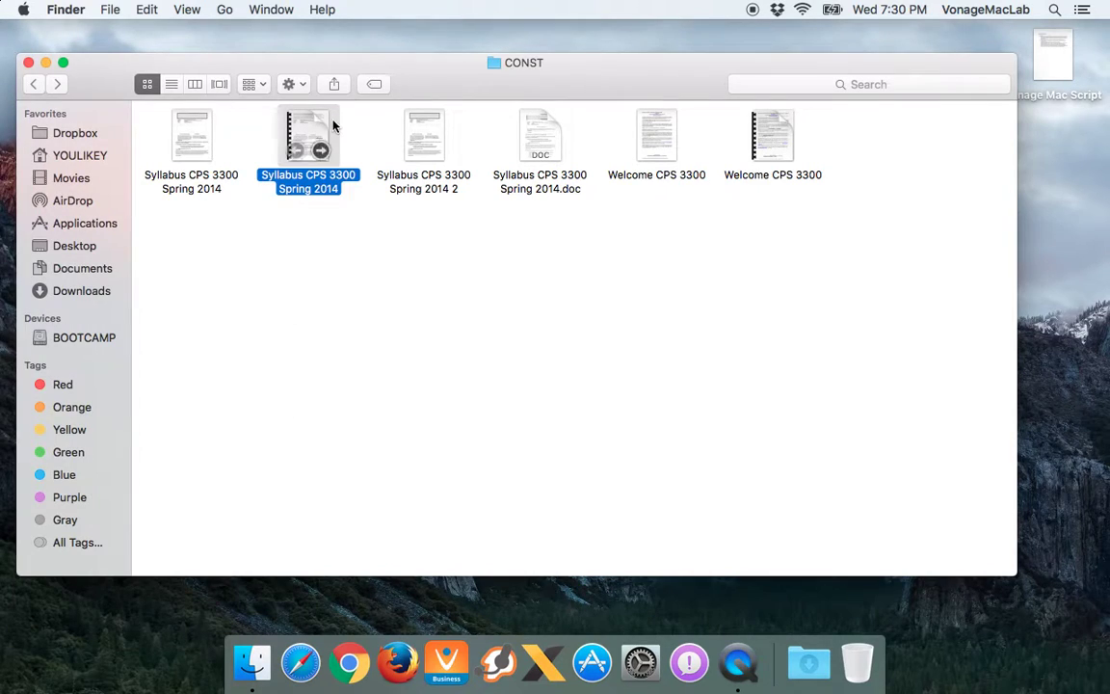
Deselect the file and bring up the gear Action menu's Arrange By choices
{"action": "left_click", "coordinate": [347, 231]}
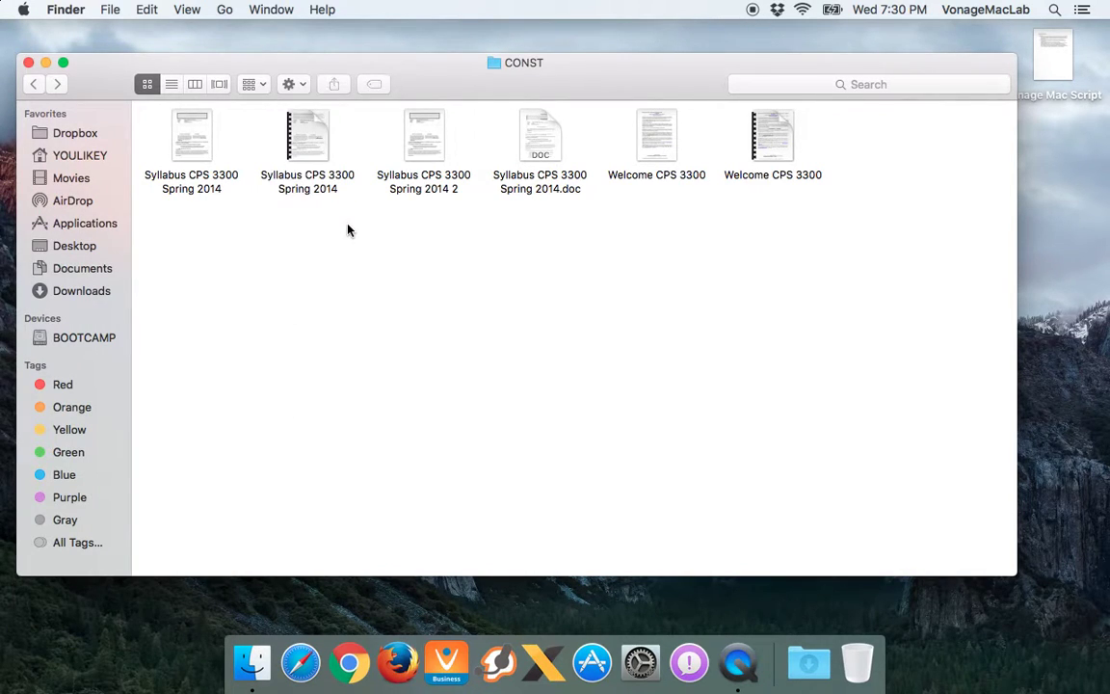
{"action": "left_click", "coordinate": [302, 87]}
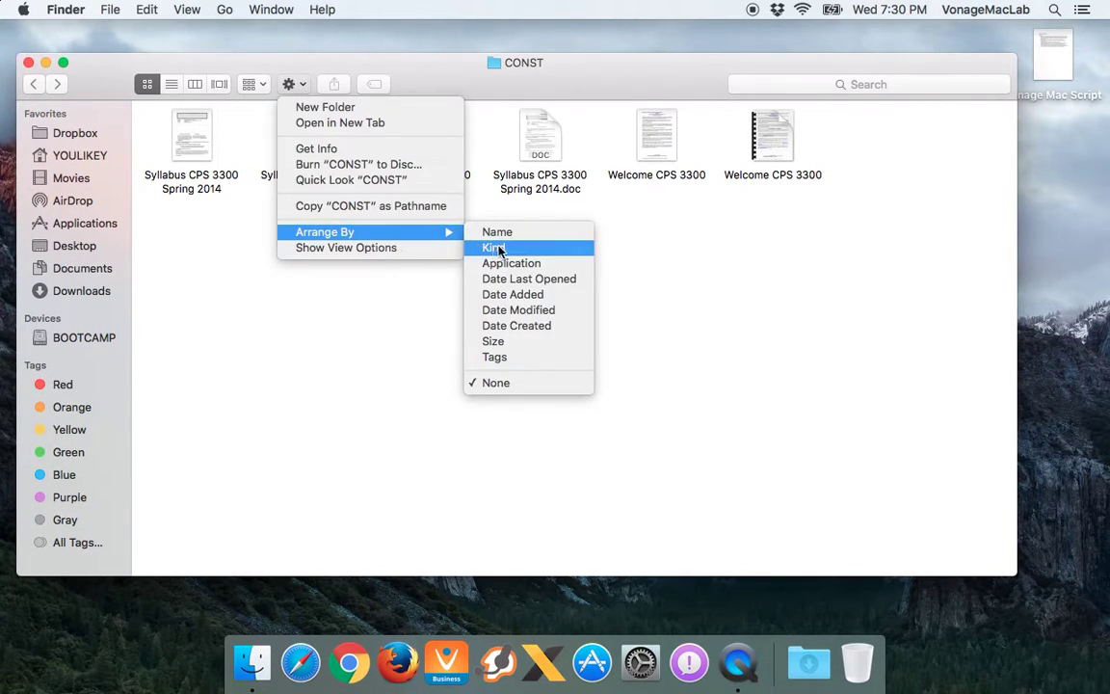
Open CONST's view options, keep icons unarranged and sorted by Name, and enlarge them to 72 × 72
{"action": "left_click", "coordinate": [401, 249]}
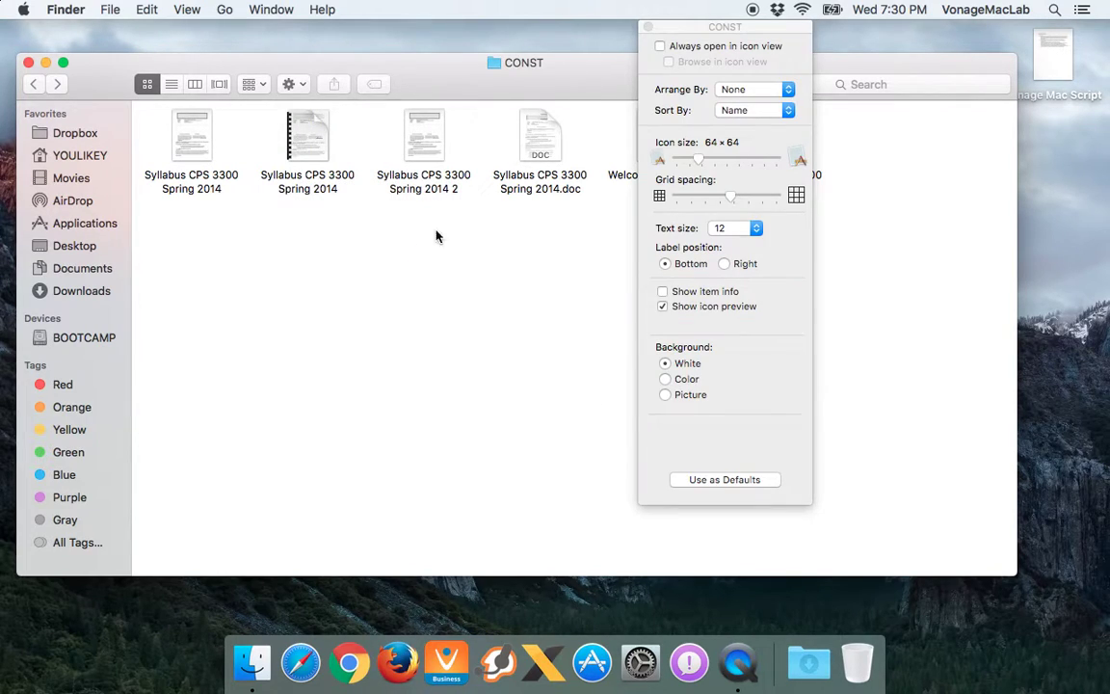
{"action": "left_click", "coordinate": [737, 90]}
{"action": "left_click", "coordinate": [734, 90]}
{"action": "left_click", "coordinate": [711, 113]}
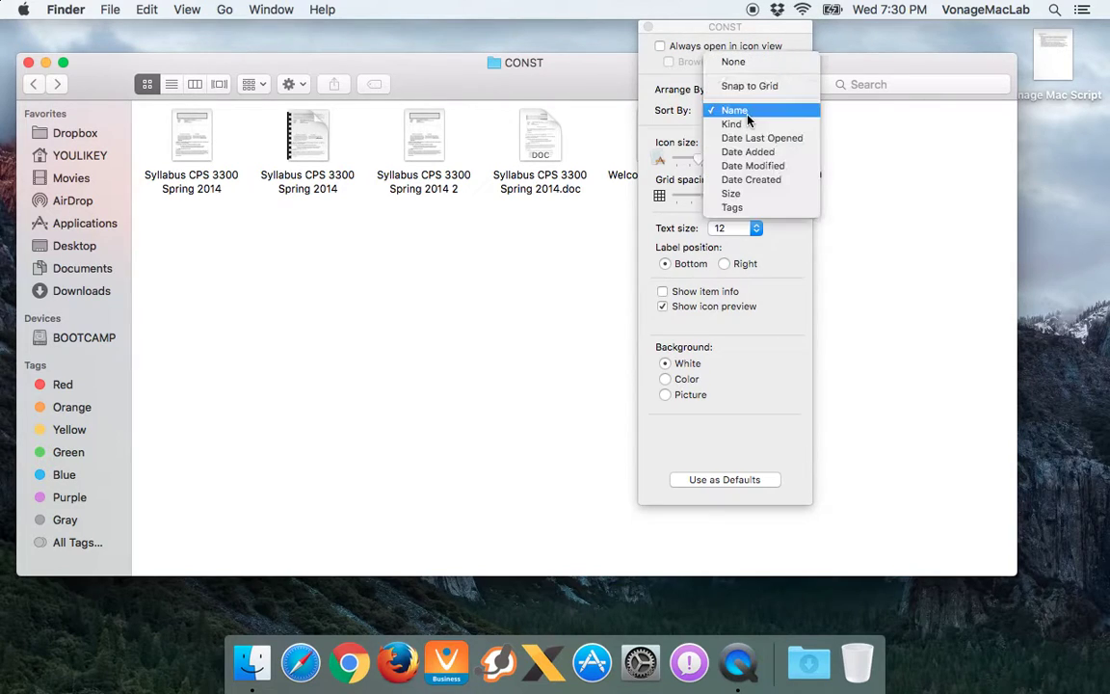
{"action": "left_click", "coordinate": [710, 115]}
{"action": "left_click_drag", "start_coordinate": [682, 160], "coordinate": [674, 196]}
Try label text size 13 and labels on the right, then restore size 12 with labels below
{"action": "left_click", "coordinate": [737, 228]}
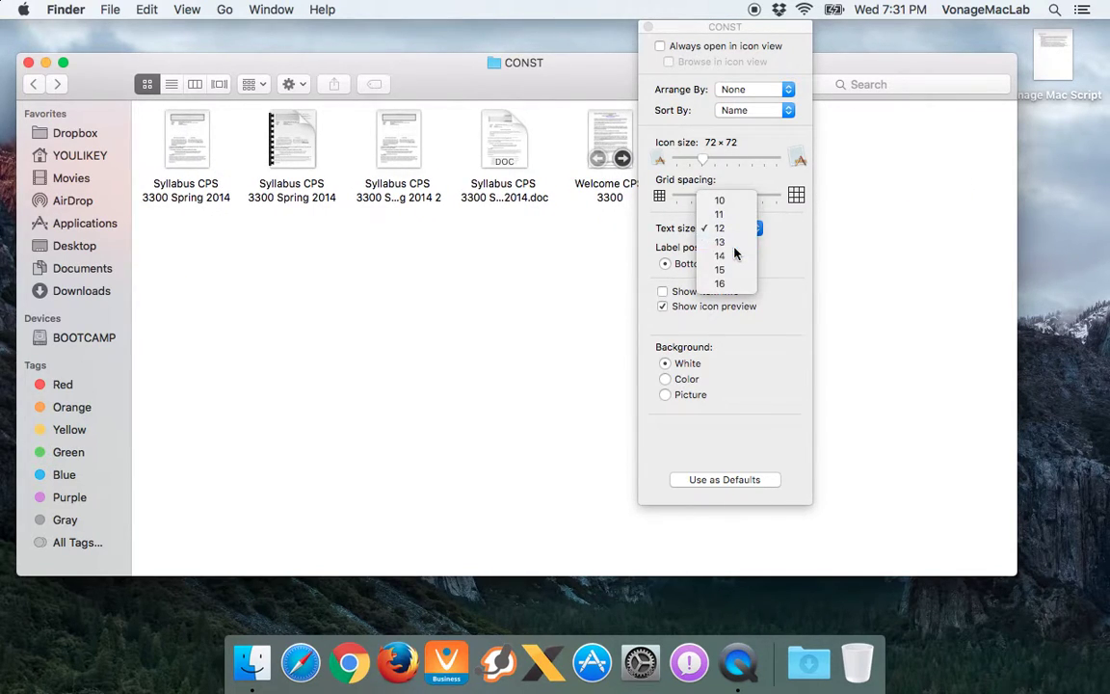
{"action": "left_click", "coordinate": [734, 245]}
{"action": "left_click", "coordinate": [728, 227]}
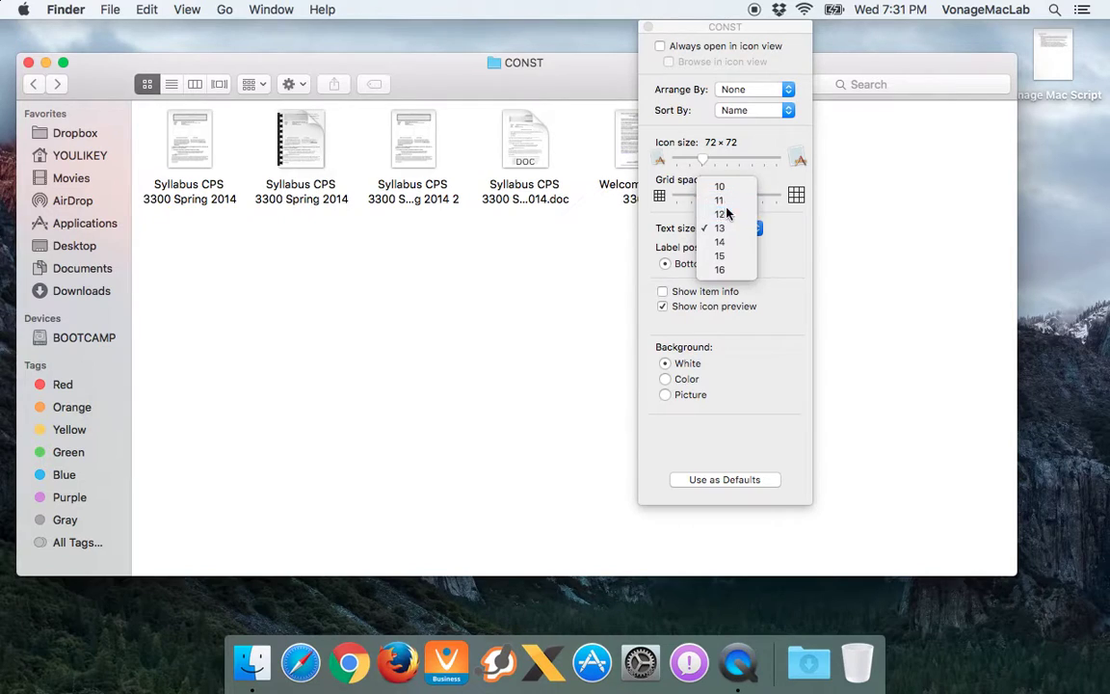
{"action": "left_click", "coordinate": [727, 213]}
{"action": "left_click", "coordinate": [723, 265]}
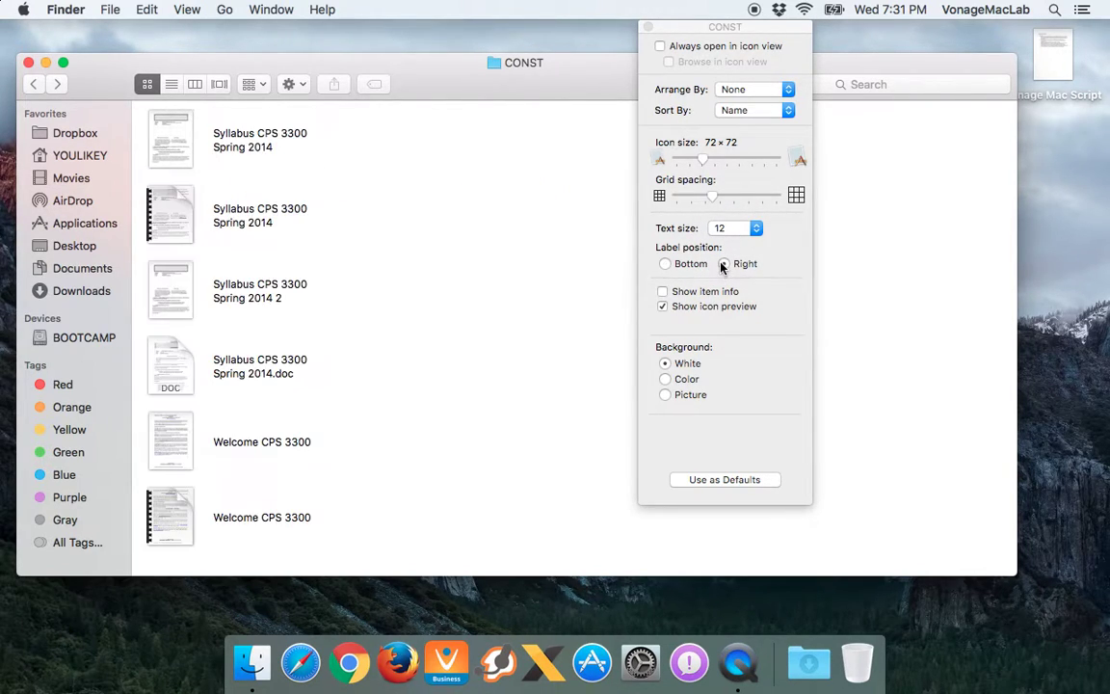
{"action": "left_click", "coordinate": [665, 264]}
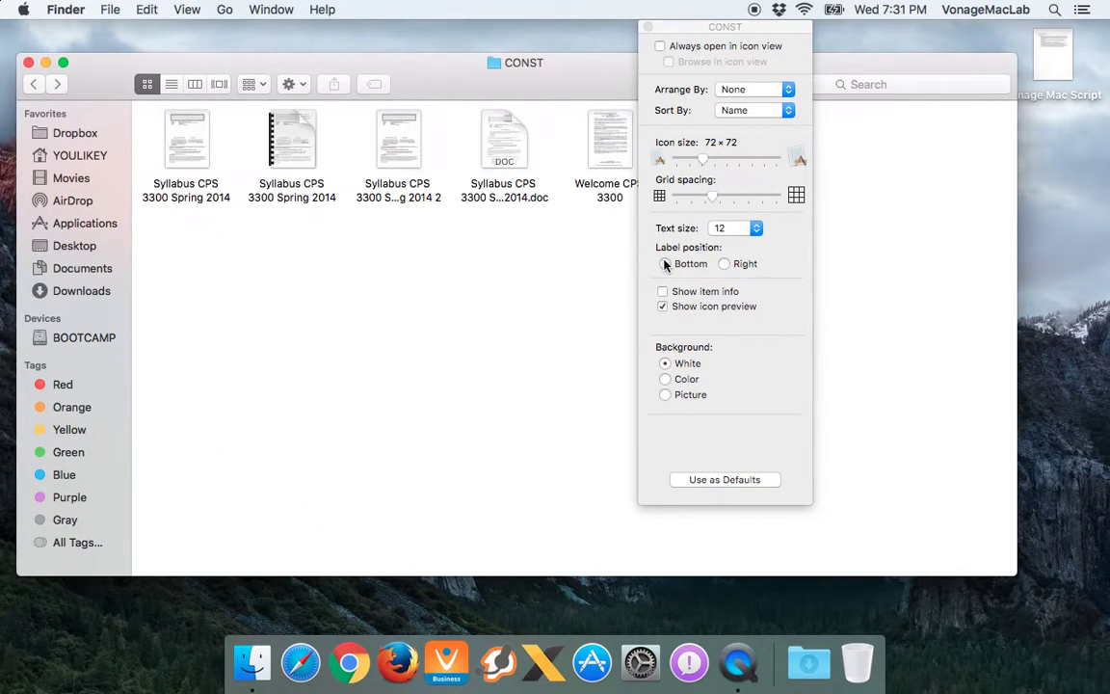
Toggle item info and icon previews, leaving content previews shown on the file icons
{"action": "left_click", "coordinate": [663, 292]}
{"action": "left_click", "coordinate": [664, 293]}
{"action": "left_click", "coordinate": [664, 307]}
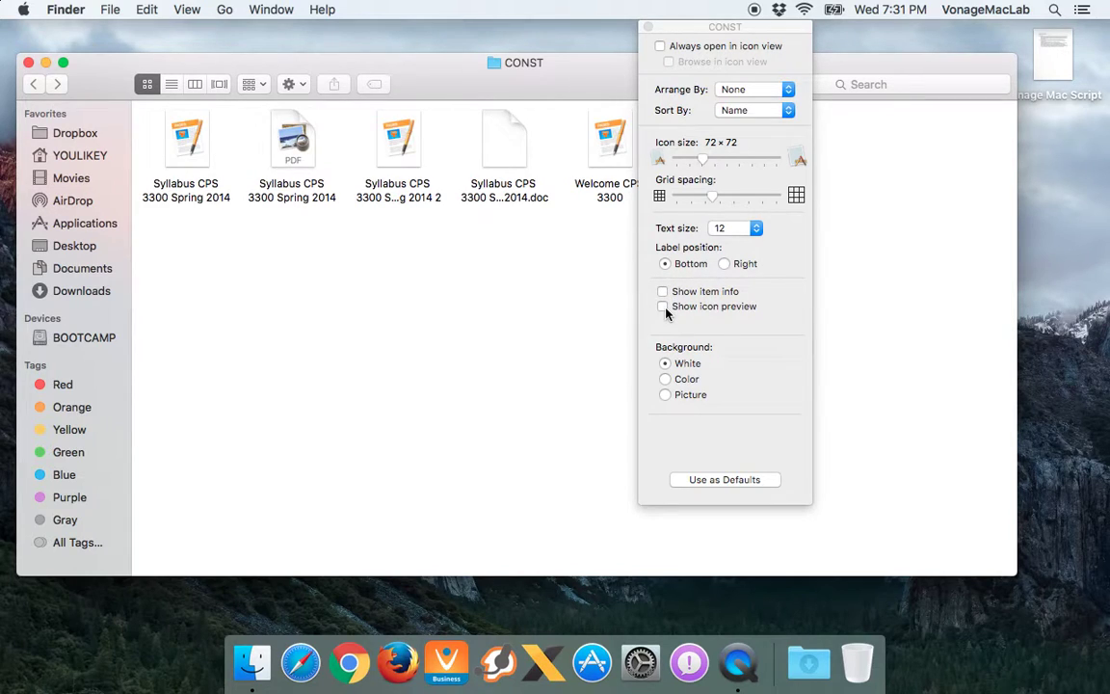
{"action": "left_click", "coordinate": [664, 307]}
{"action": "left_click", "coordinate": [664, 307]}
{"action": "left_click", "coordinate": [664, 307]}
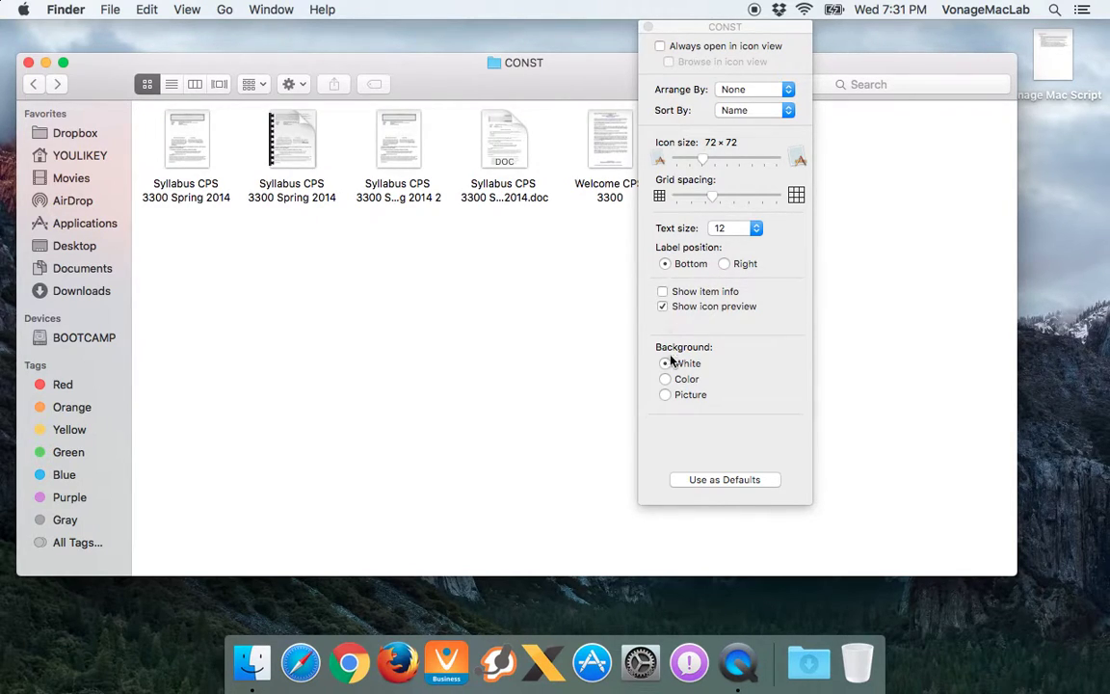
Try an orange colour background for the CONST folder
{"action": "left_click", "coordinate": [664, 379]}
{"action": "left_click", "coordinate": [757, 375]}
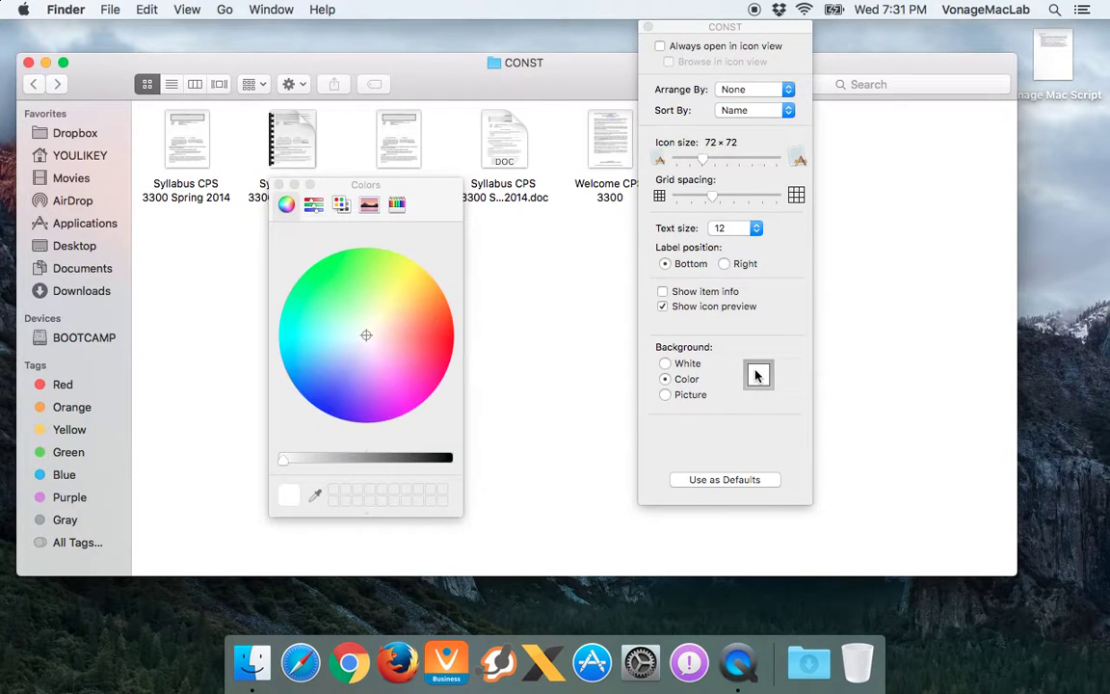
{"action": "left_click", "coordinate": [442, 311]}
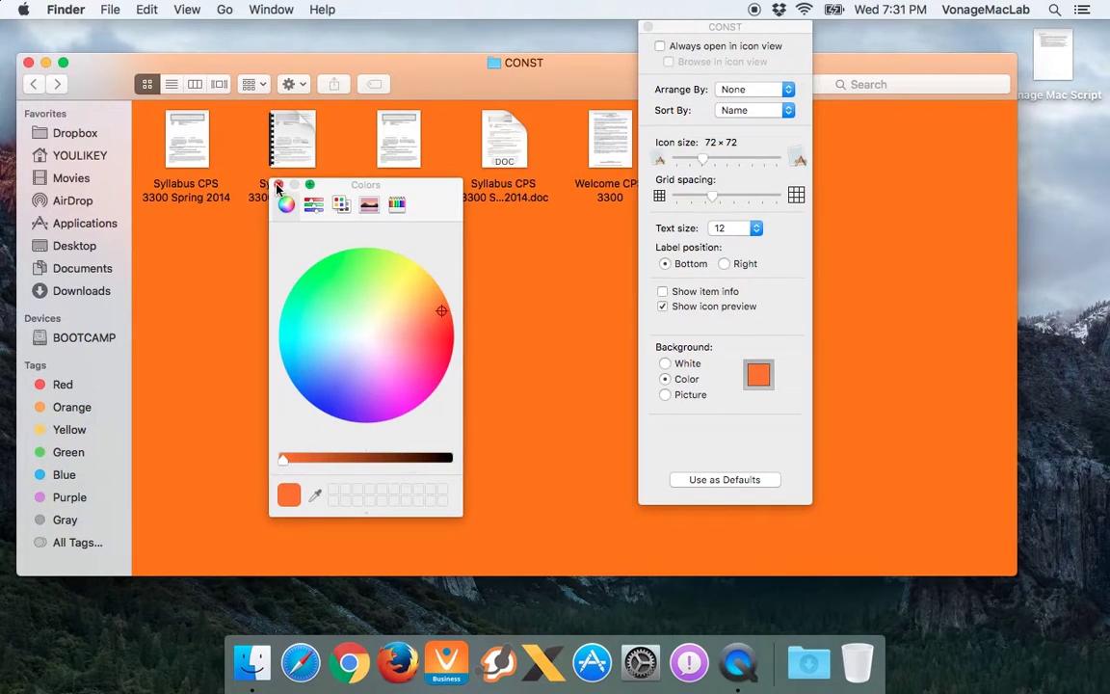
{"action": "left_click", "coordinate": [248, 164]}
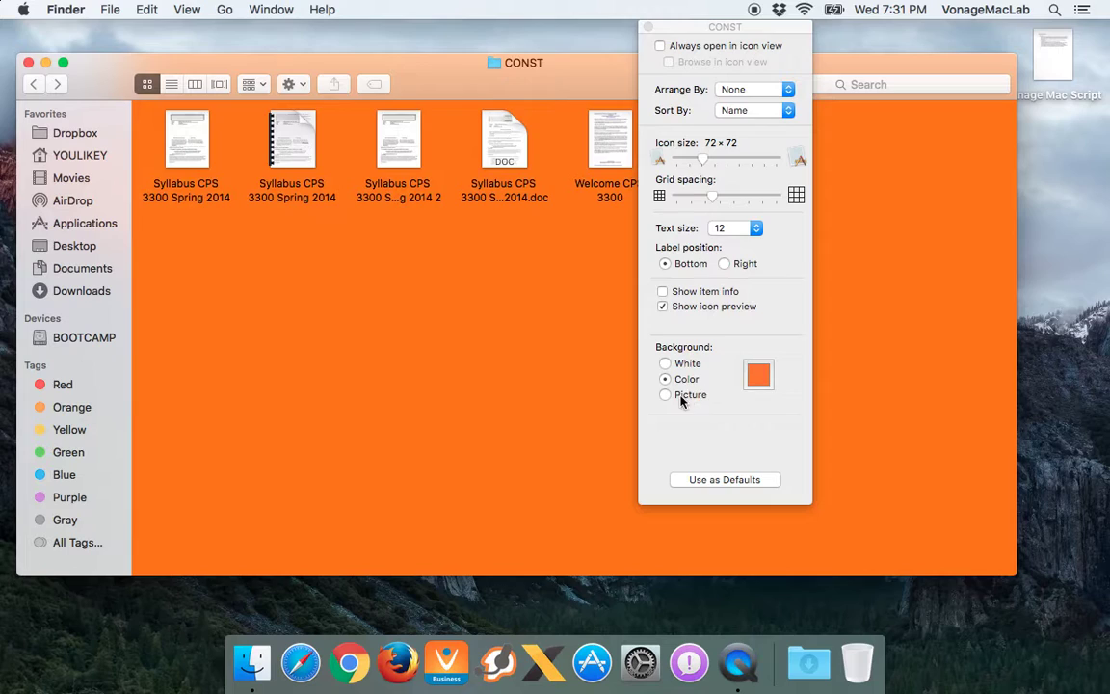
Switch the background to white, save it as the default view, and close view options
{"action": "left_click", "coordinate": [664, 394]}
{"action": "left_click", "coordinate": [741, 481]}
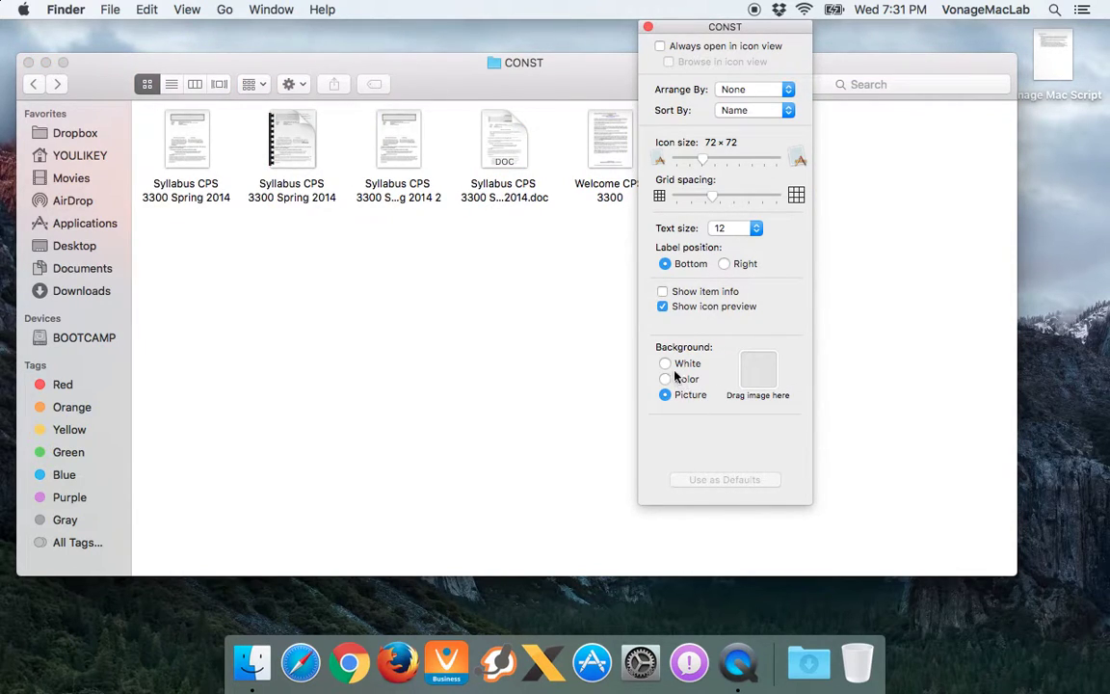
{"action": "left_click", "coordinate": [665, 364]}
{"action": "left_click", "coordinate": [713, 480]}
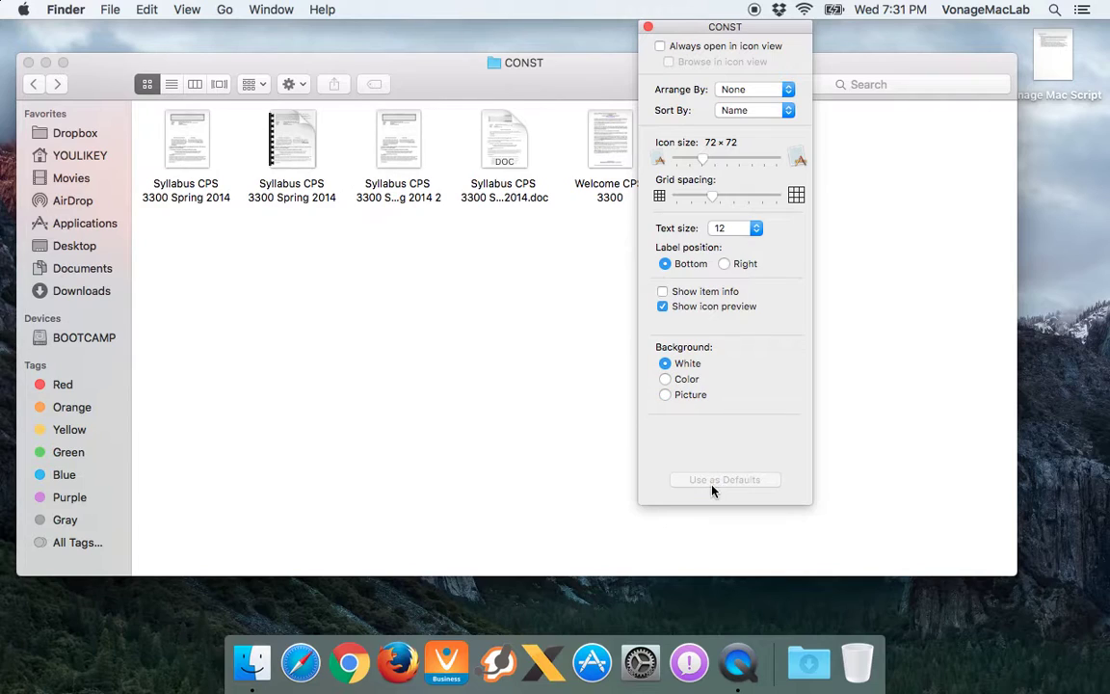
{"action": "left_click", "coordinate": [648, 27]}
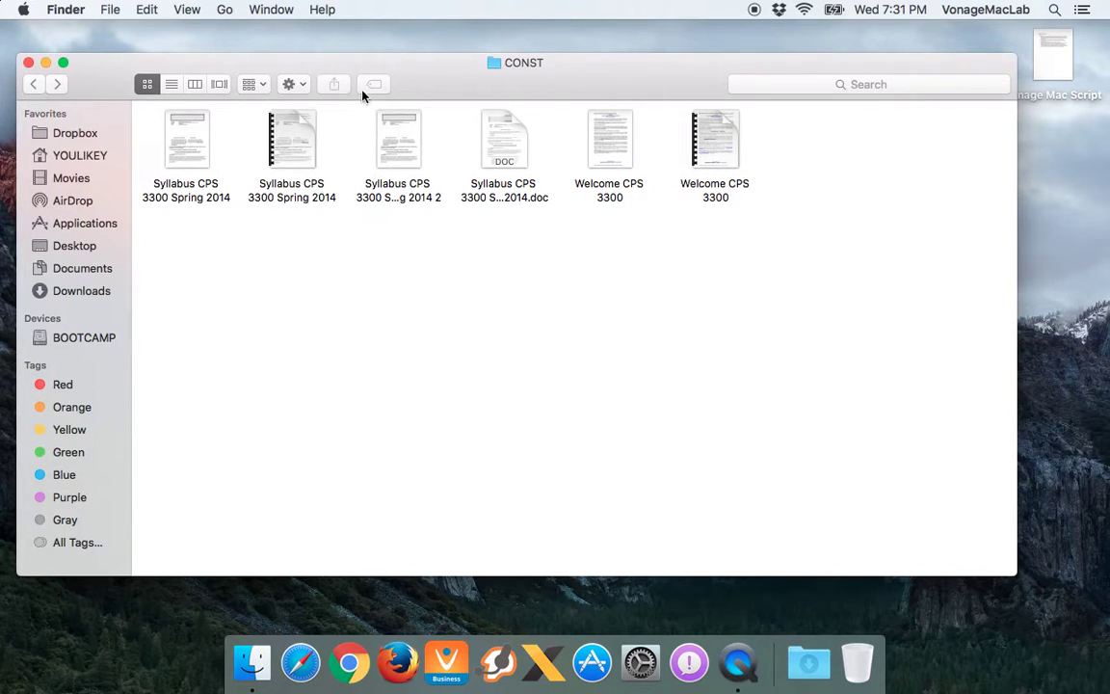
{"action": "left_click", "coordinate": [307, 115]}
{"action": "left_click", "coordinate": [333, 85]}
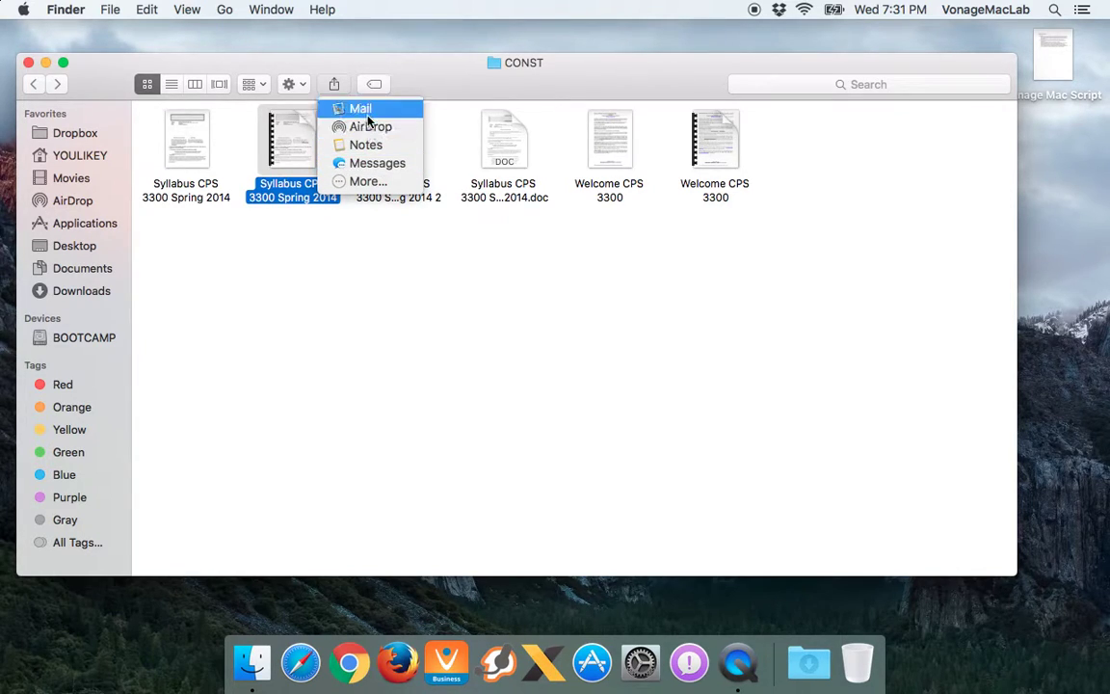
{"action": "left_click", "coordinate": [376, 181]}
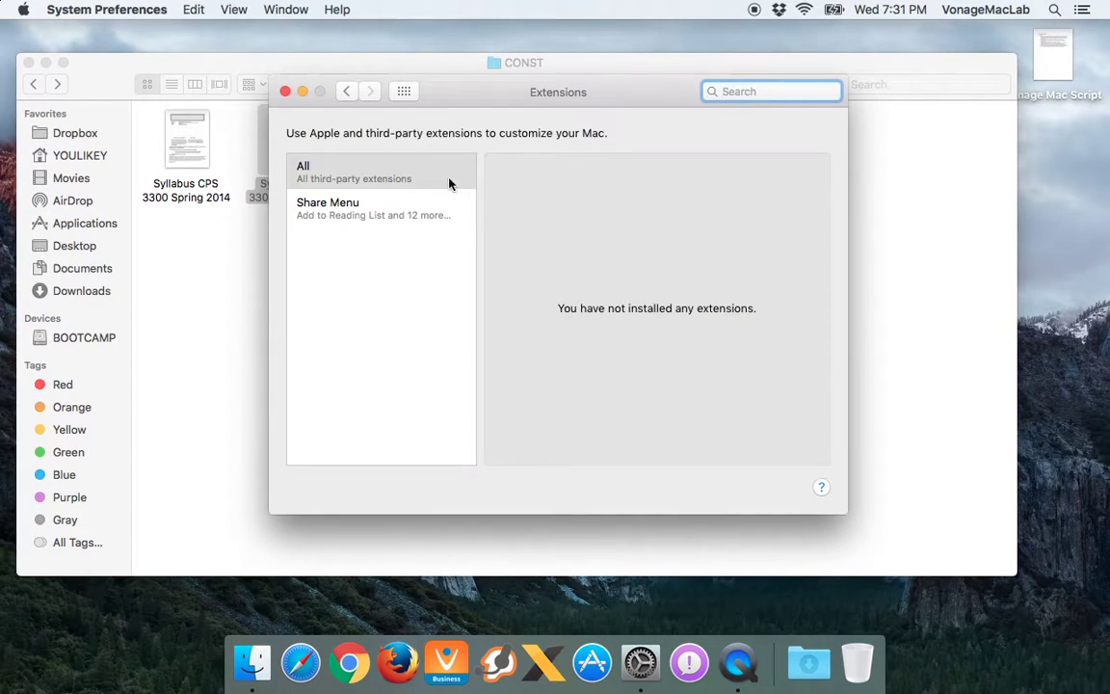
{"action": "left_click", "coordinate": [390, 214]}
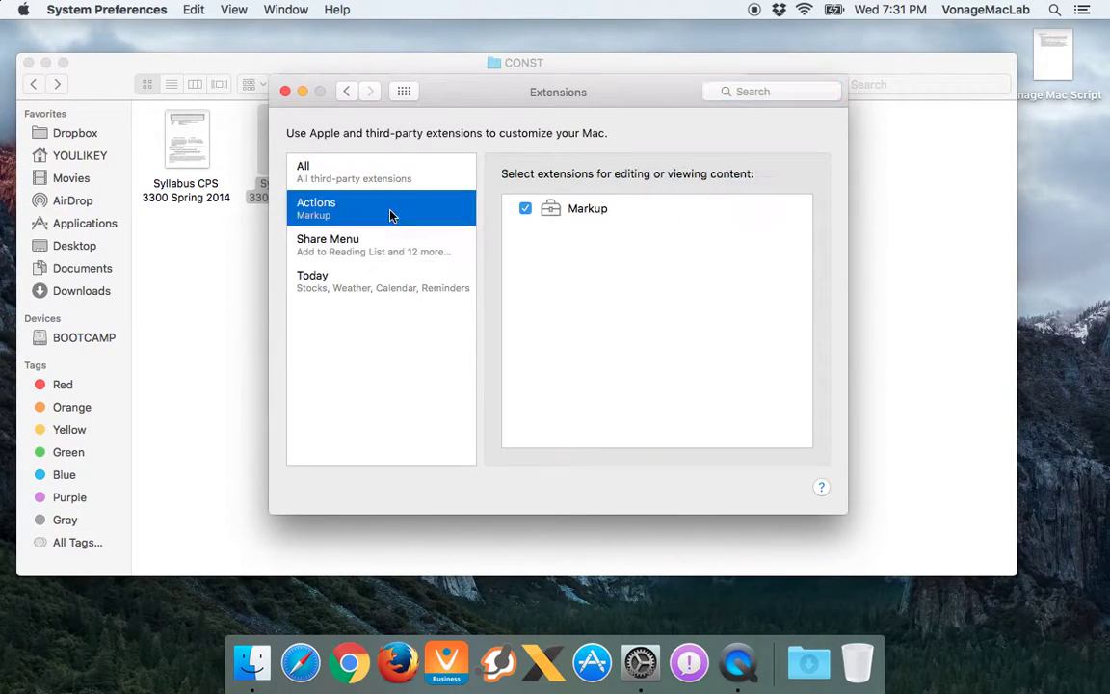
{"action": "left_click", "coordinate": [415, 245]}
{"action": "left_click", "coordinate": [405, 281]}
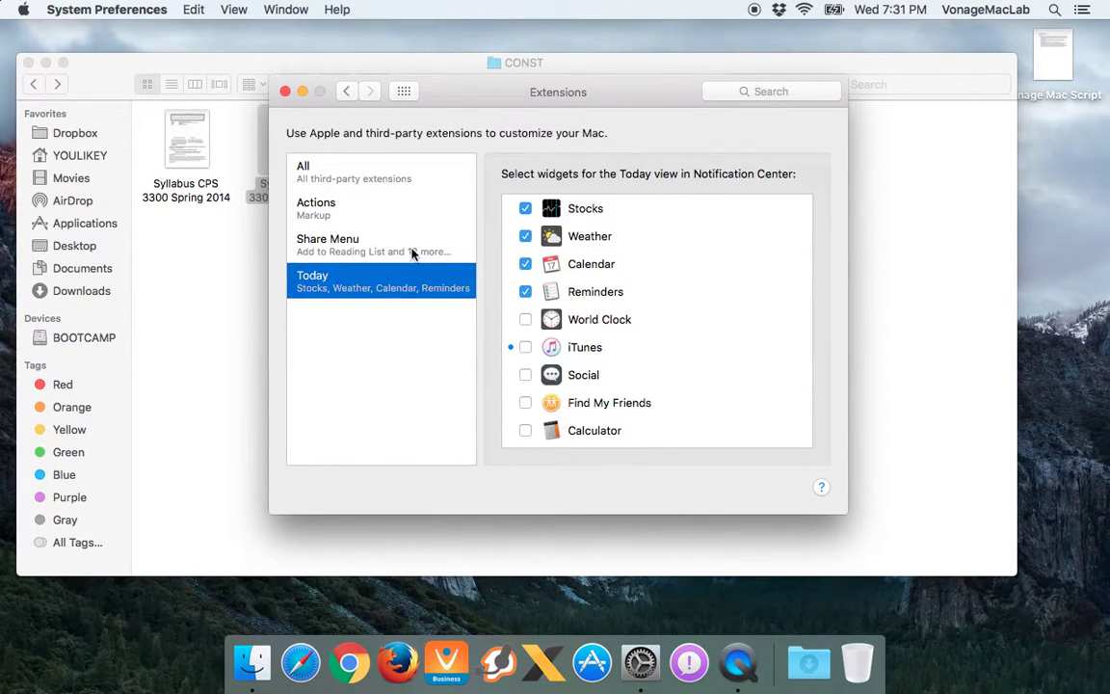
{"action": "left_click", "coordinate": [412, 253]}
{"action": "scroll", "coordinate": [624, 301], "scroll_direction": "down", "scroll_amount": 5}
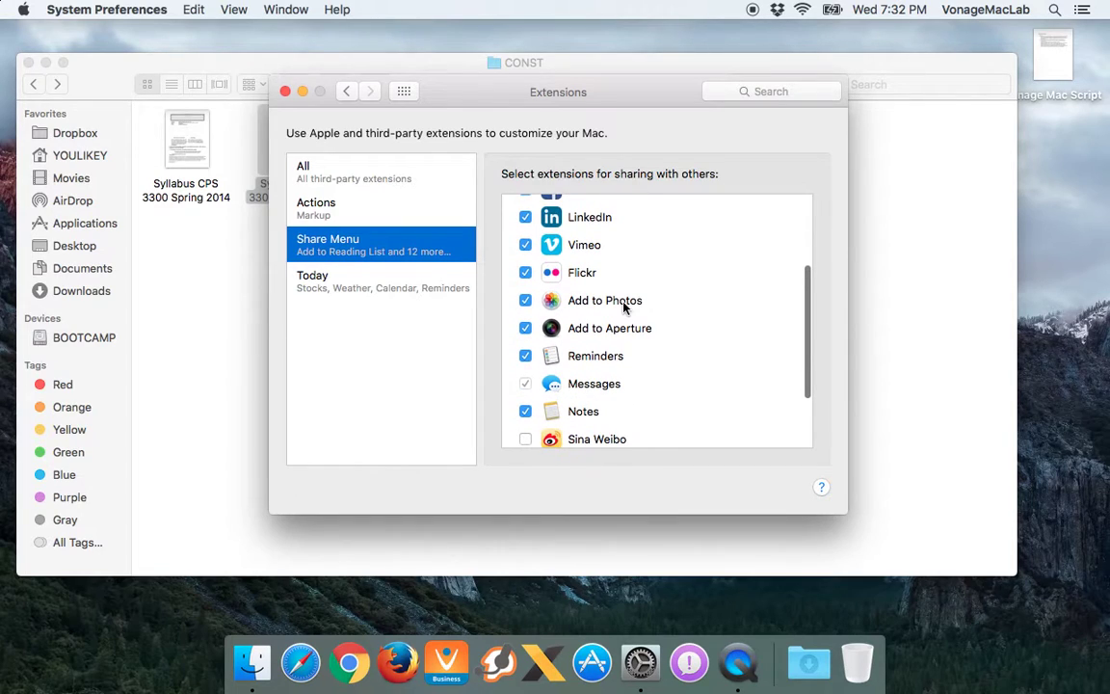
{"action": "scroll", "coordinate": [624, 301], "scroll_direction": "down", "scroll_amount": 3}
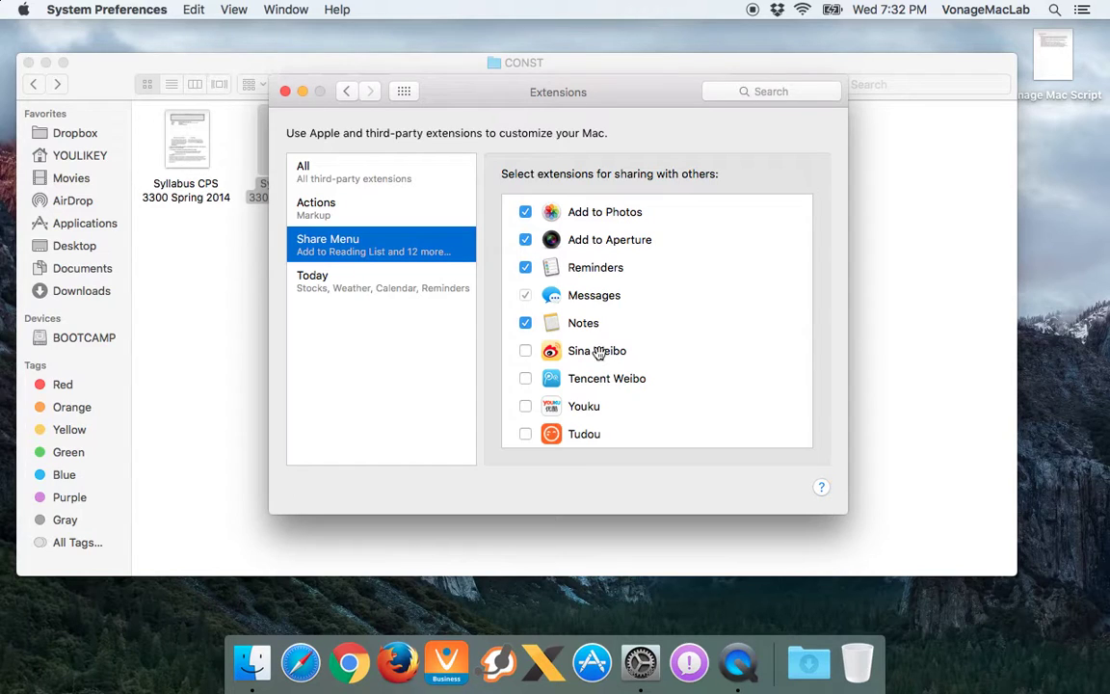
{"action": "scroll", "coordinate": [597, 353], "scroll_direction": "up", "scroll_amount": 6}
Quit the preferences and try the Tags button on the selected file without adding a tag
{"action": "key", "text": "cmd+q"}
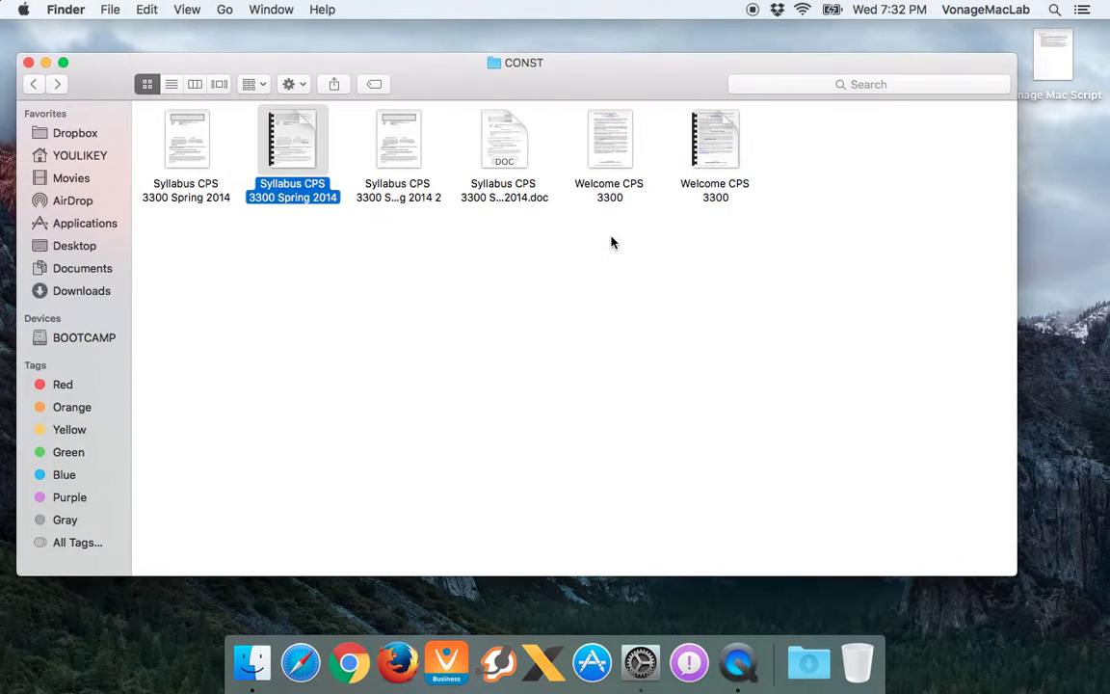
{"action": "left_click", "coordinate": [375, 85]}
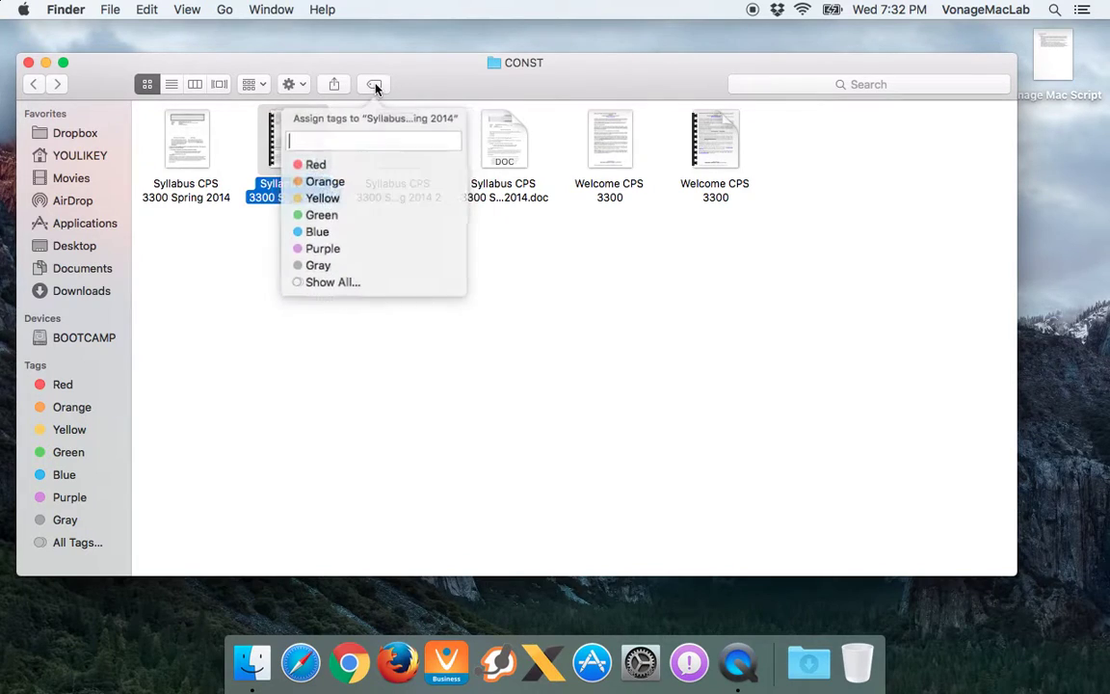
{"action": "left_click", "coordinate": [540, 308]}
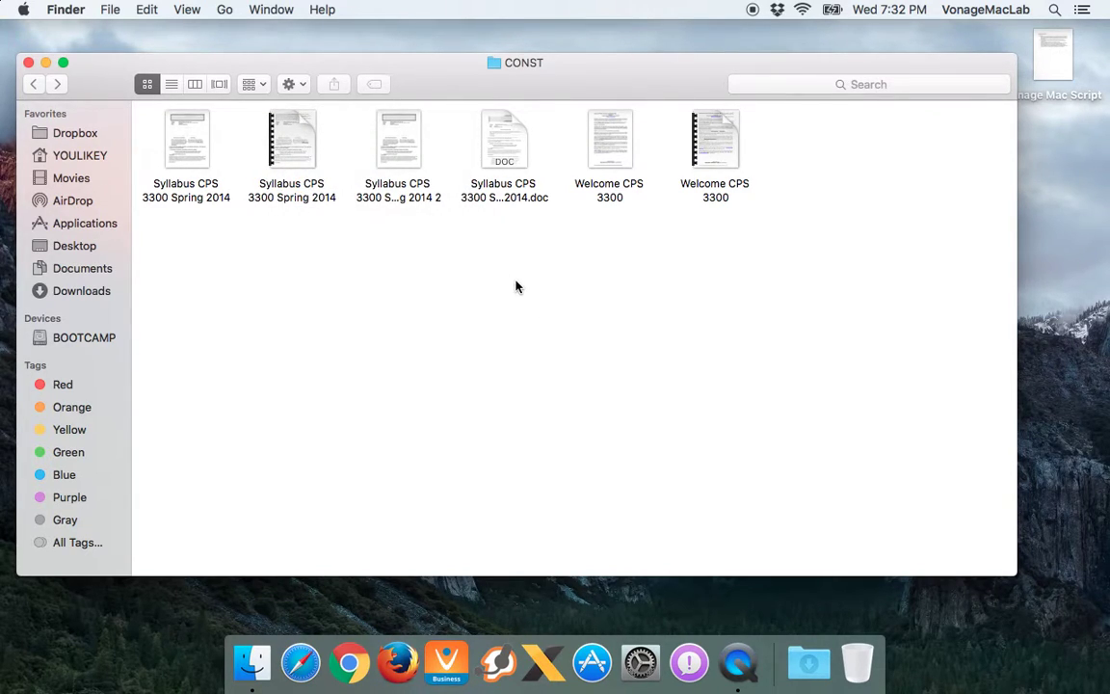
Search This Mac for names matching 'welcome', clear the query, and collapse Favorites
{"action": "left_click", "coordinate": [805, 85]}
{"action": "left_click", "coordinate": [770, 240]}
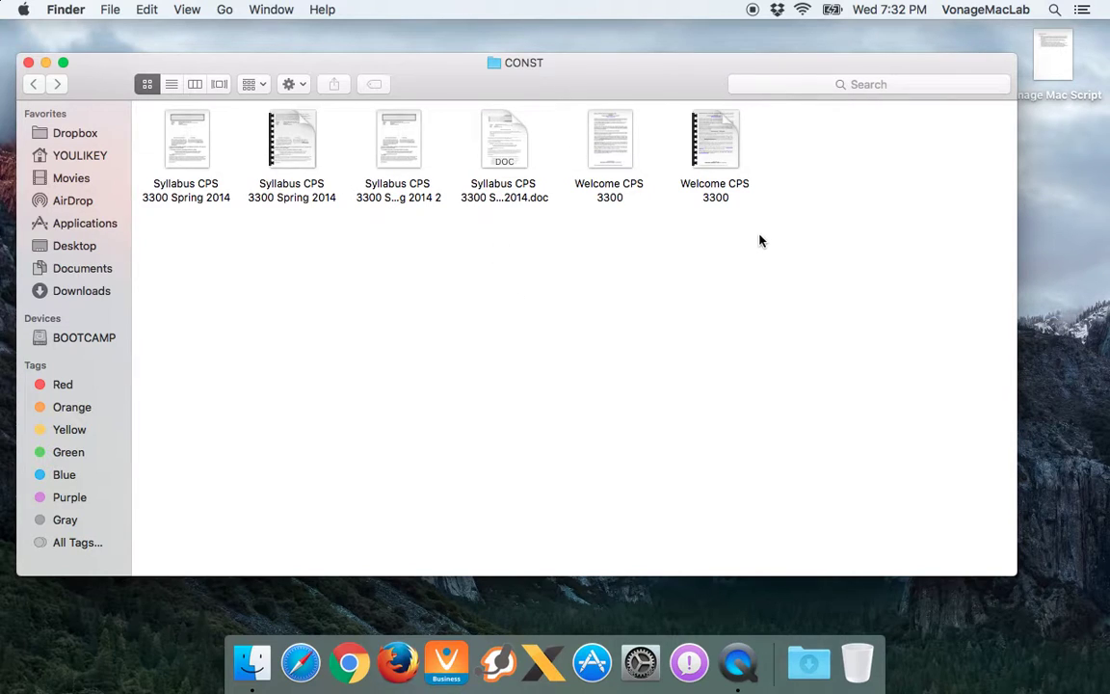
{"action": "left_click", "coordinate": [805, 84]}
{"action": "type", "text": "welcome"}
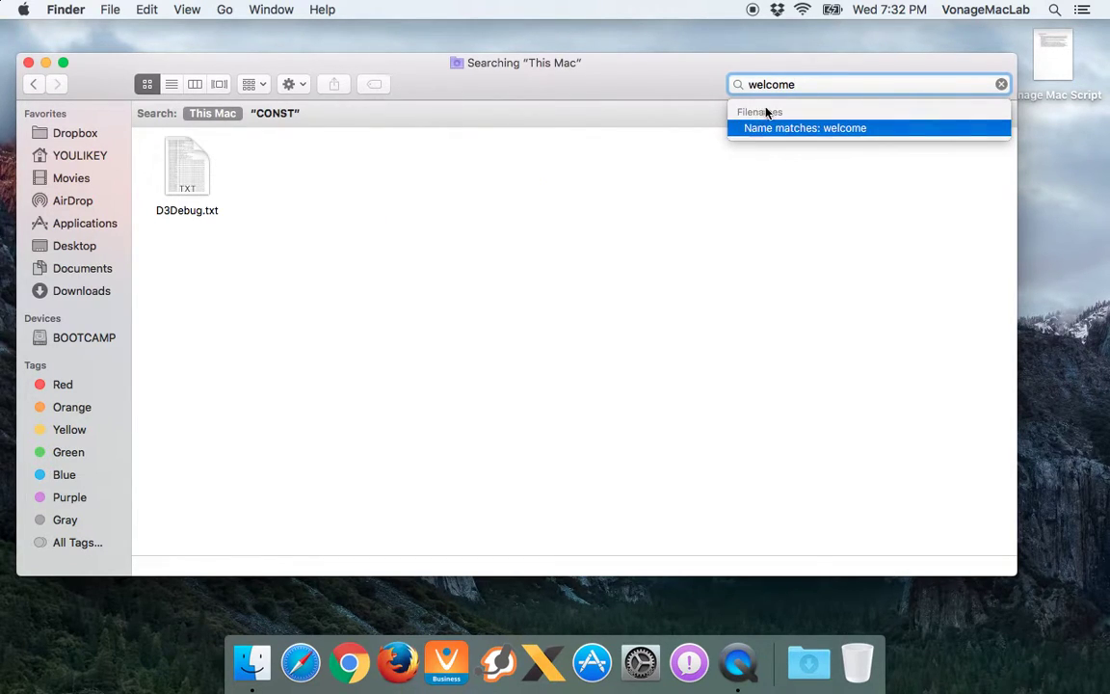
{"action": "left_click", "coordinate": [763, 136]}
{"action": "key", "text": "BackSpace"}
{"action": "key", "text": "BackSpace"}
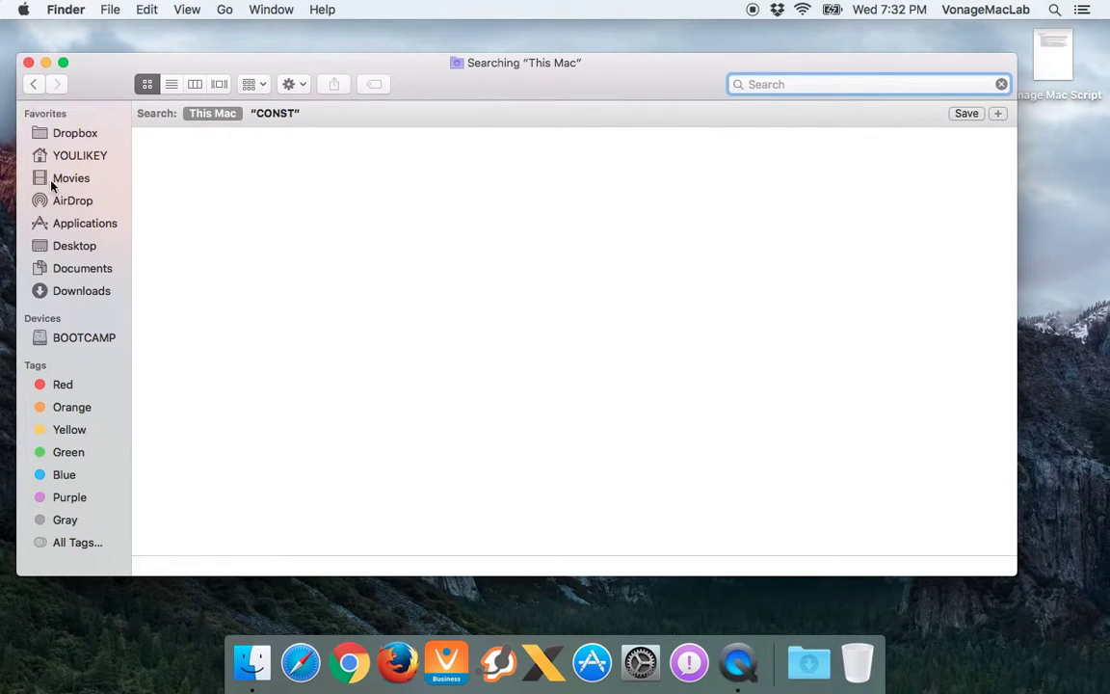
{"action": "left_click", "coordinate": [111, 113]}
Drag the Vonage Recording Video 1 folder into sidebar Favorites and open it from there
{"action": "left_click", "coordinate": [111, 113]}
{"action": "left_click", "coordinate": [58, 133]}
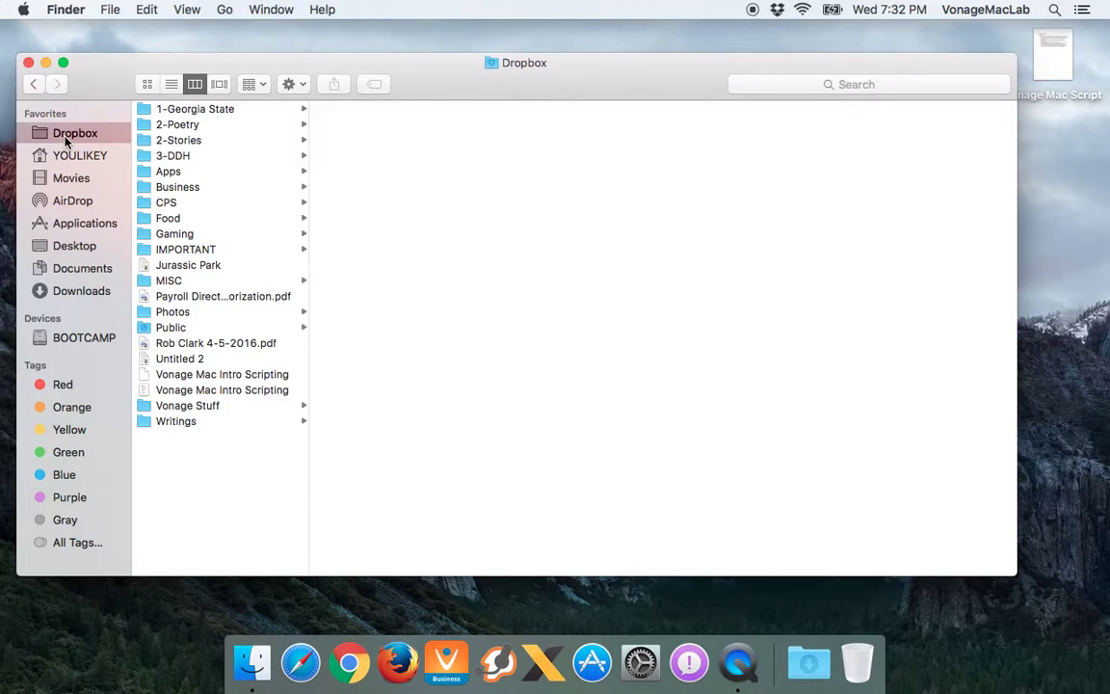
{"action": "left_click", "coordinate": [65, 158]}
{"action": "left_click", "coordinate": [66, 177]}
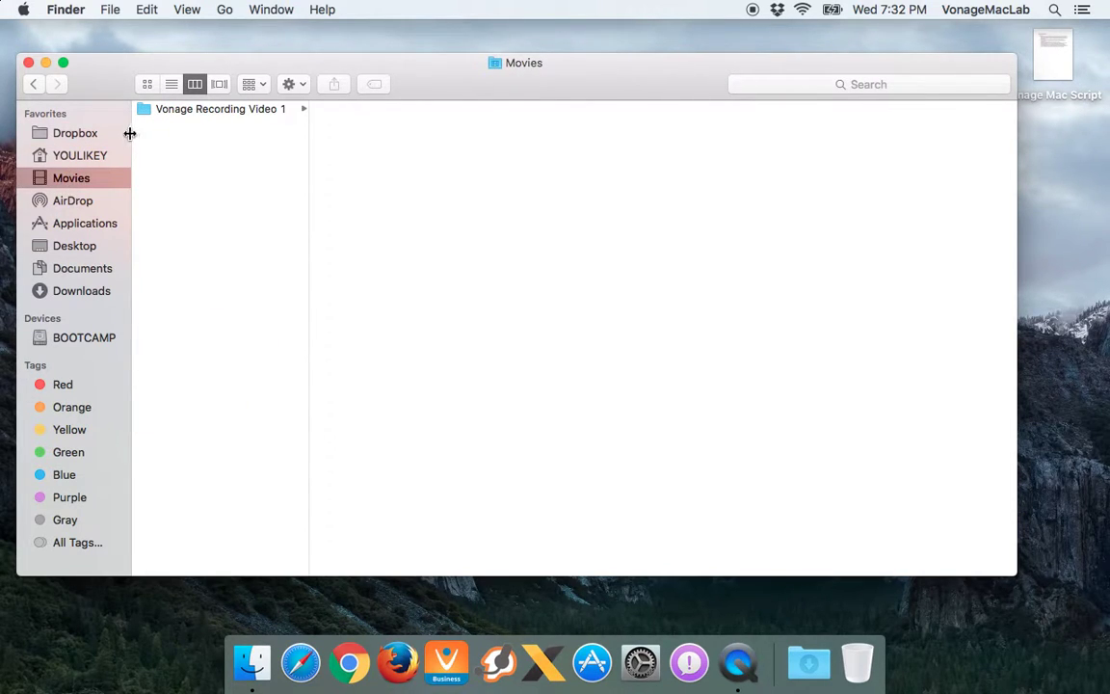
{"action": "left_click_drag", "start_coordinate": [186, 112], "coordinate": [77, 202]}
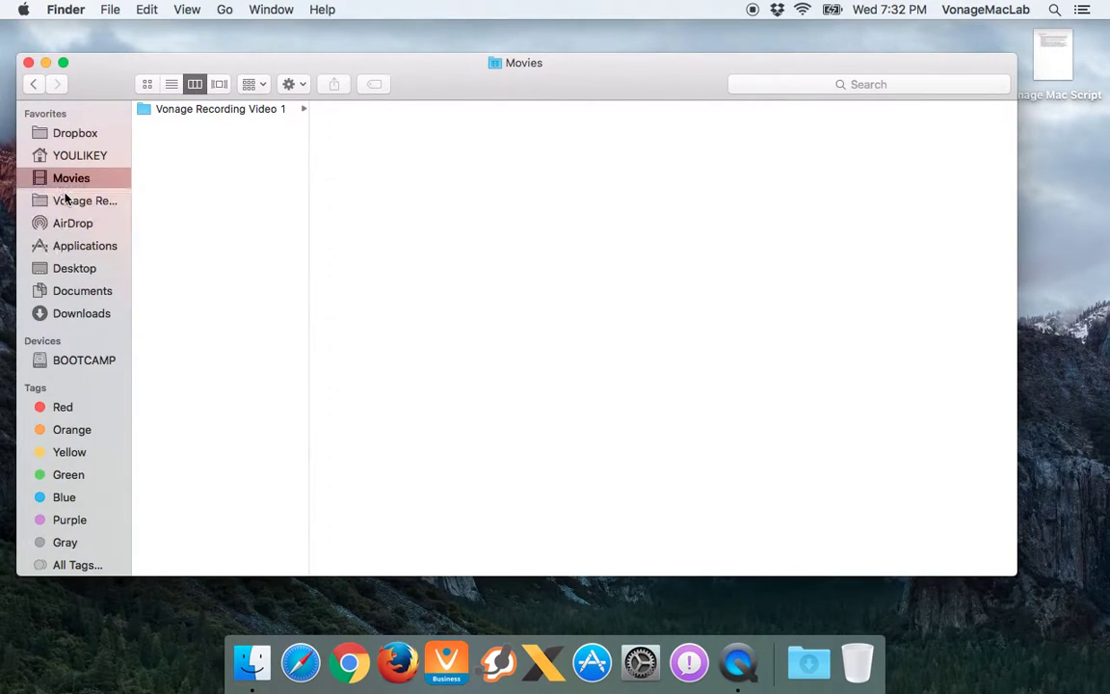
{"action": "left_click", "coordinate": [81, 201]}
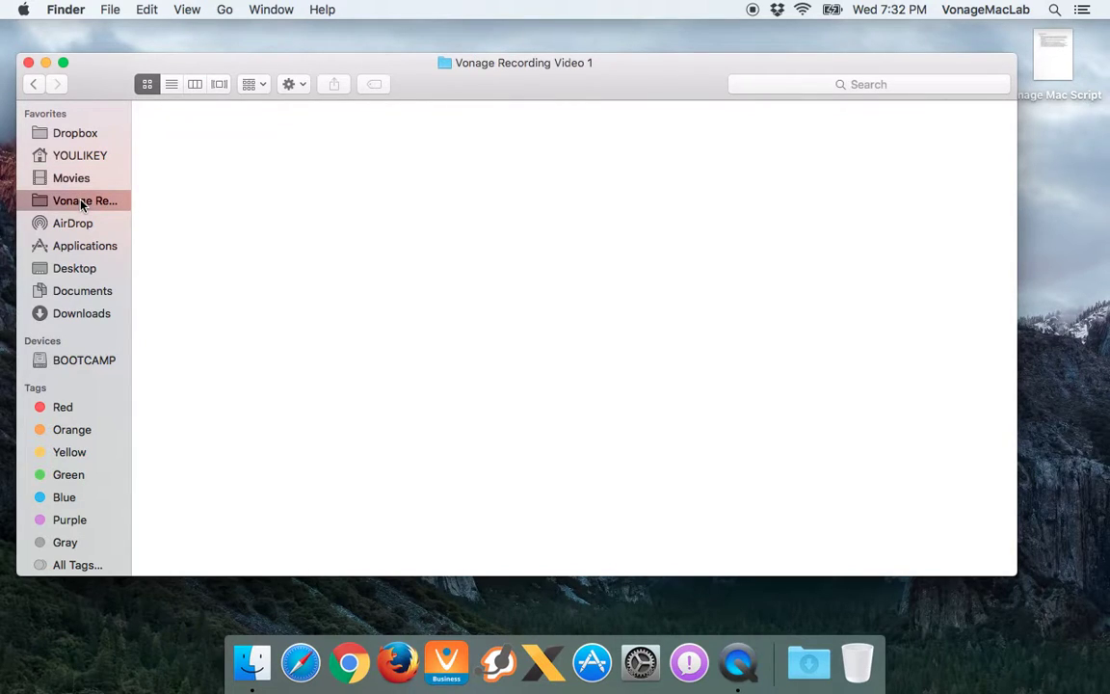
Browse Documents and Desktop, open the BOOTCAMP drive, and hide the Tags list
{"action": "left_click", "coordinate": [70, 287]}
{"action": "left_click", "coordinate": [67, 275]}
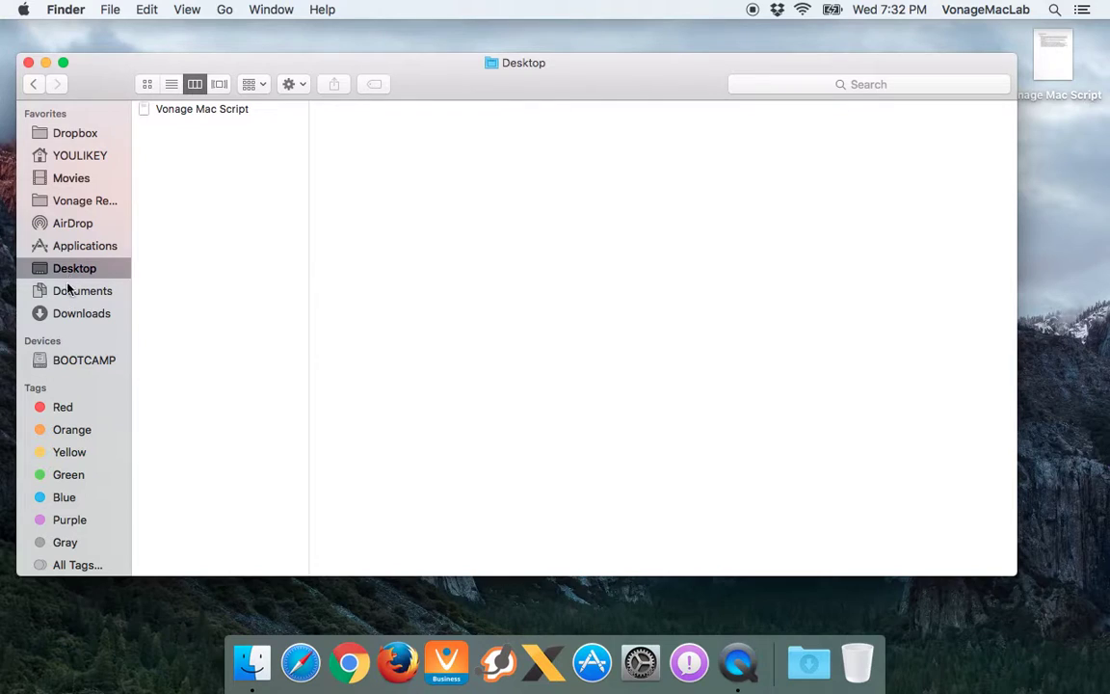
{"action": "left_click", "coordinate": [75, 364]}
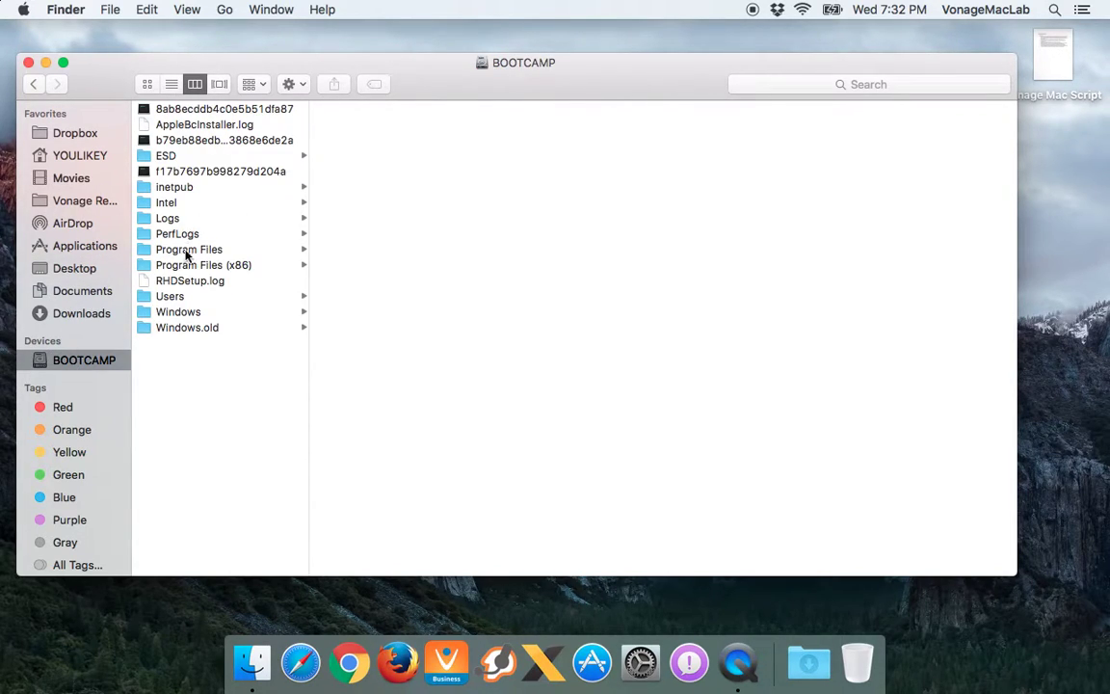
{"action": "left_click", "coordinate": [87, 363]}
{"action": "left_click", "coordinate": [111, 388]}
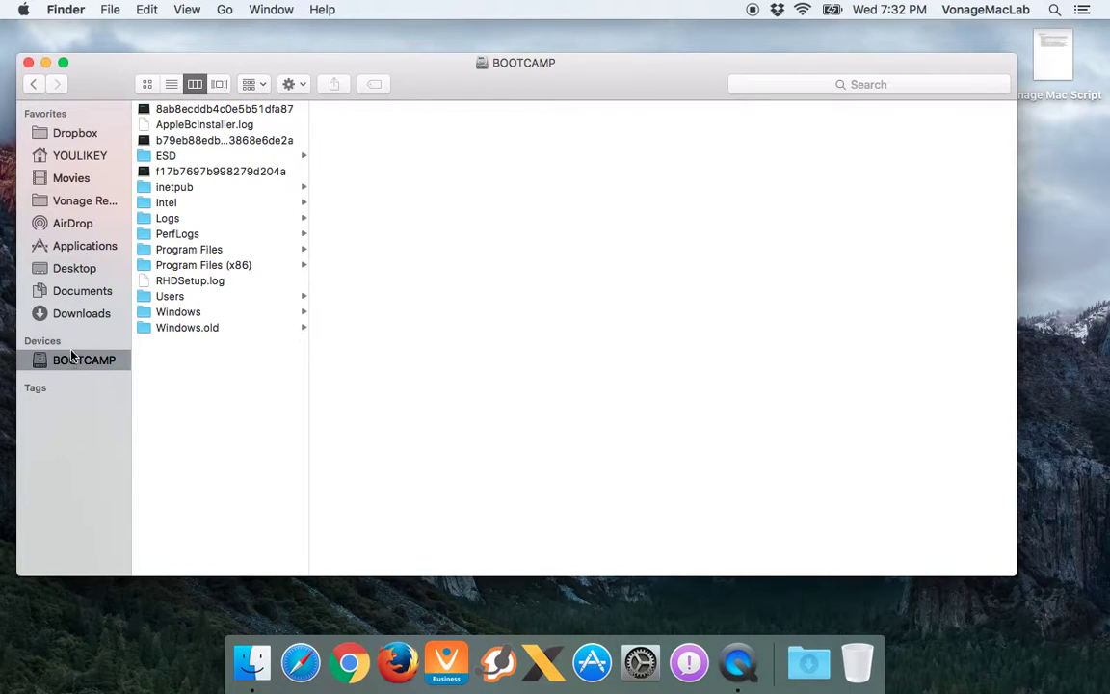
{"action": "right_click", "coordinate": [83, 155]}
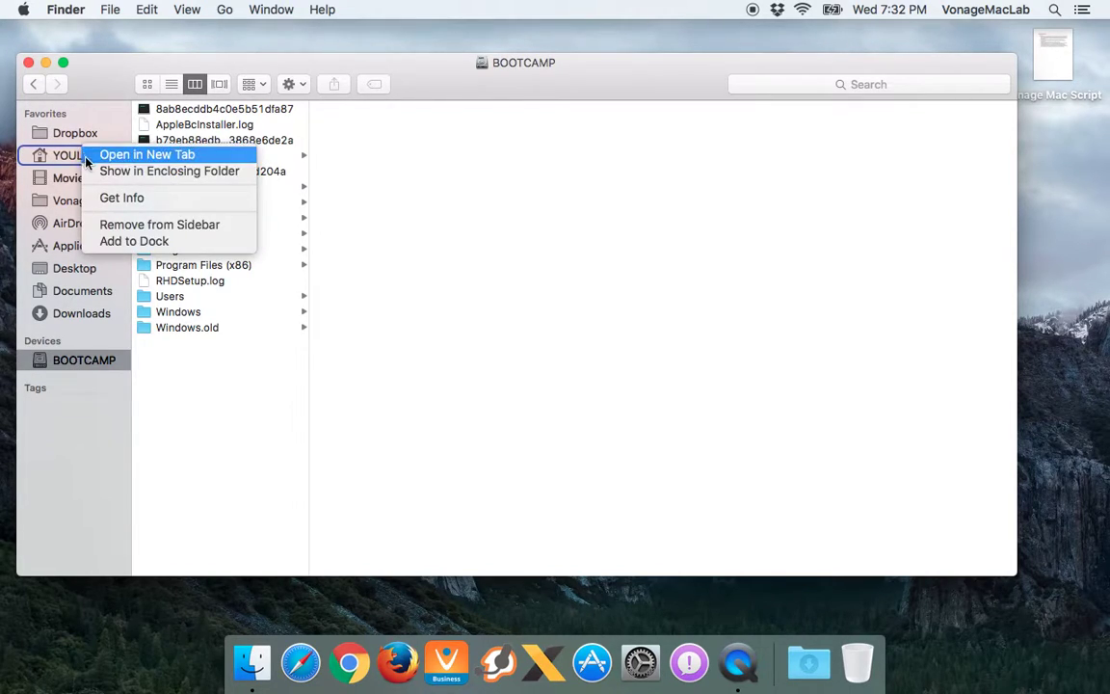
{"action": "left_click", "coordinate": [130, 155]}
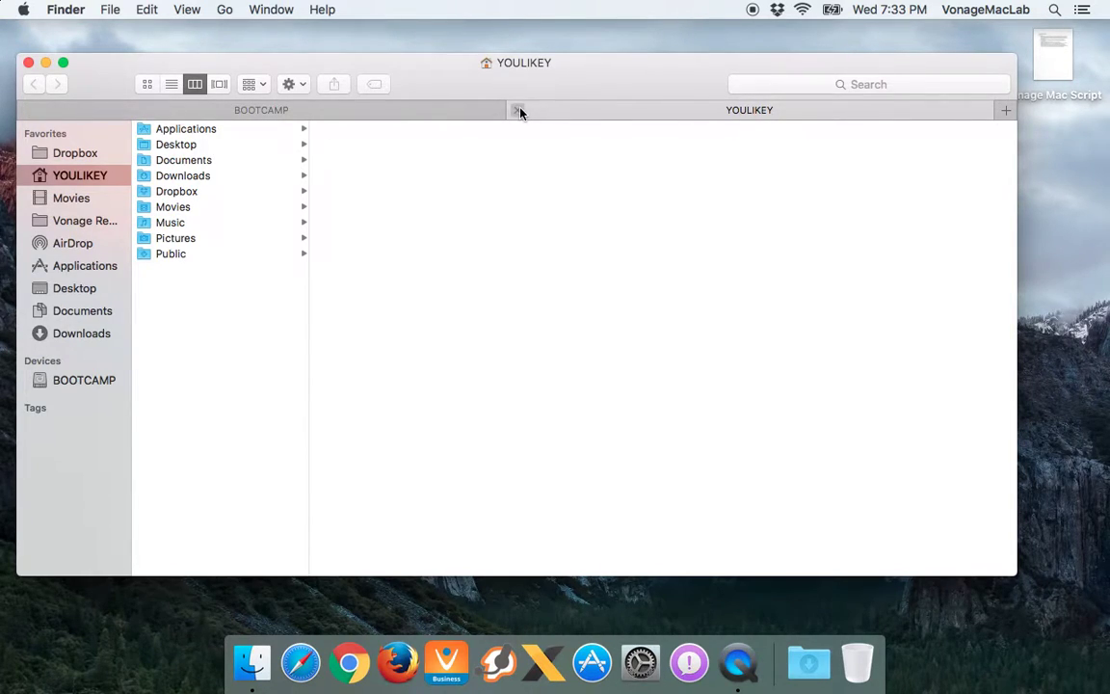
{"action": "left_click", "coordinate": [517, 110]}
{"action": "key", "text": "super+t"}
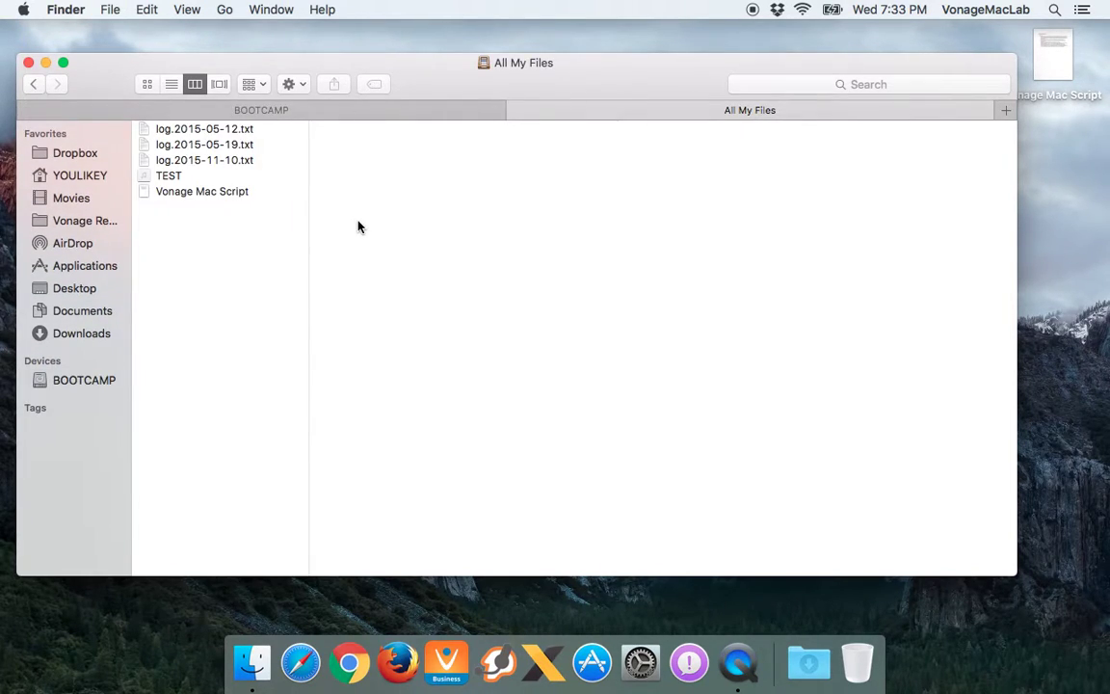
{"action": "key", "text": "super+w"}
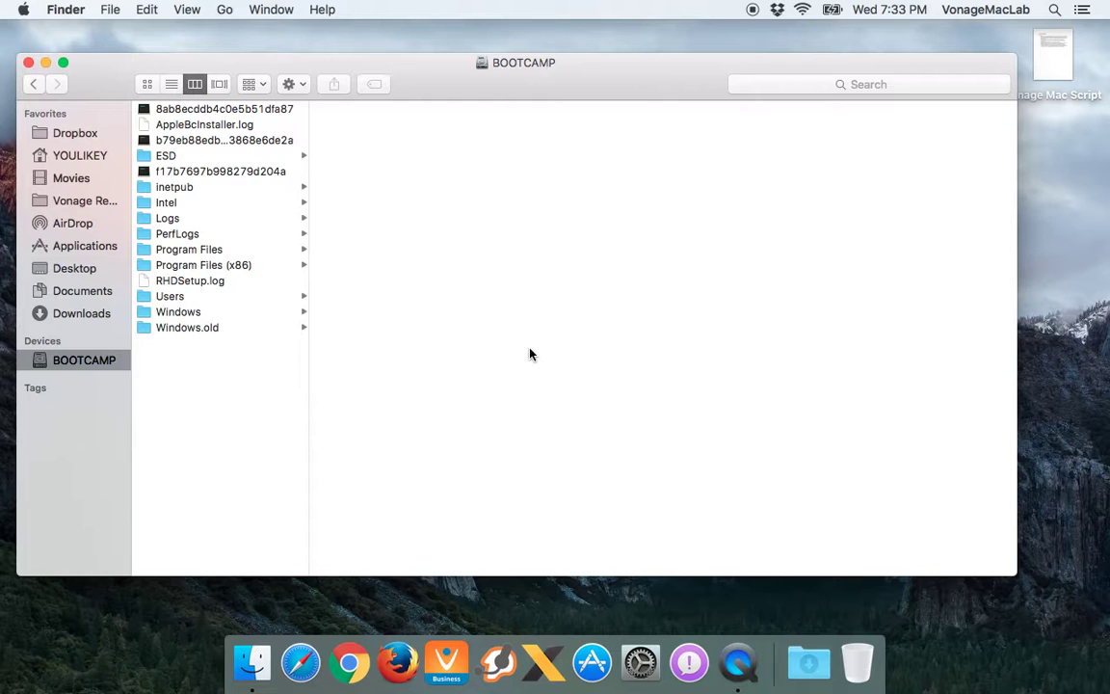
Close the BOOTCAMP Finder window with Cmd+W
{"action": "key", "text": "super+w"}
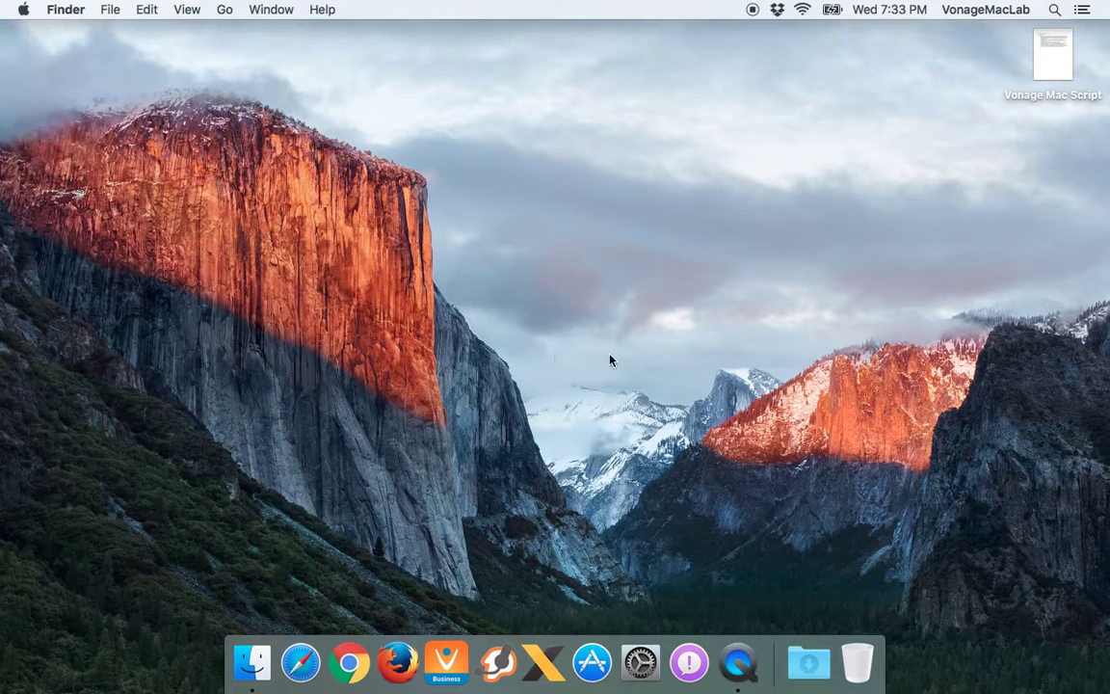
Bring up the Spotlight search bar and dismiss it a couple of times
{"action": "left_click", "coordinate": [1056, 10]}
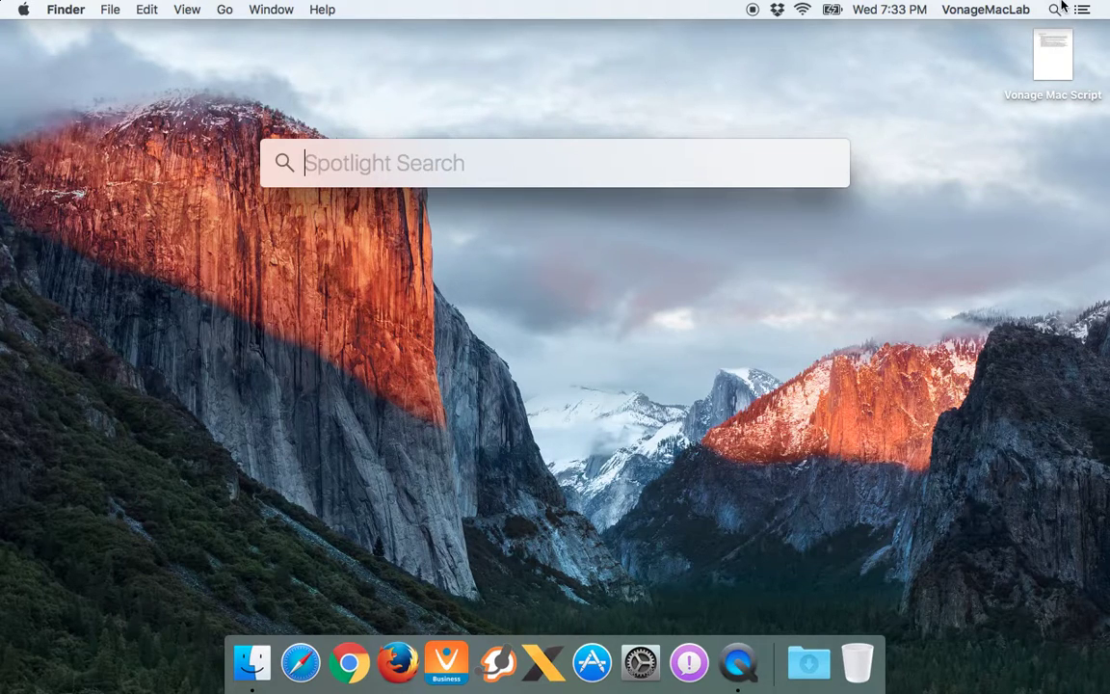
{"action": "left_click", "coordinate": [568, 111]}
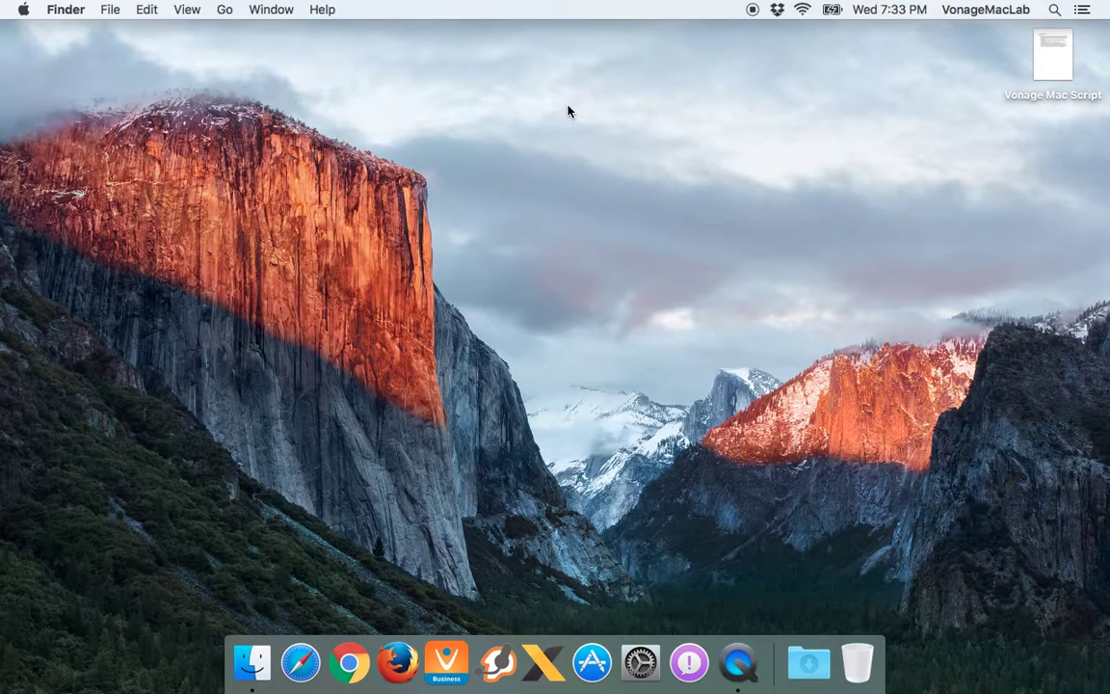
{"action": "key", "text": "super+space"}
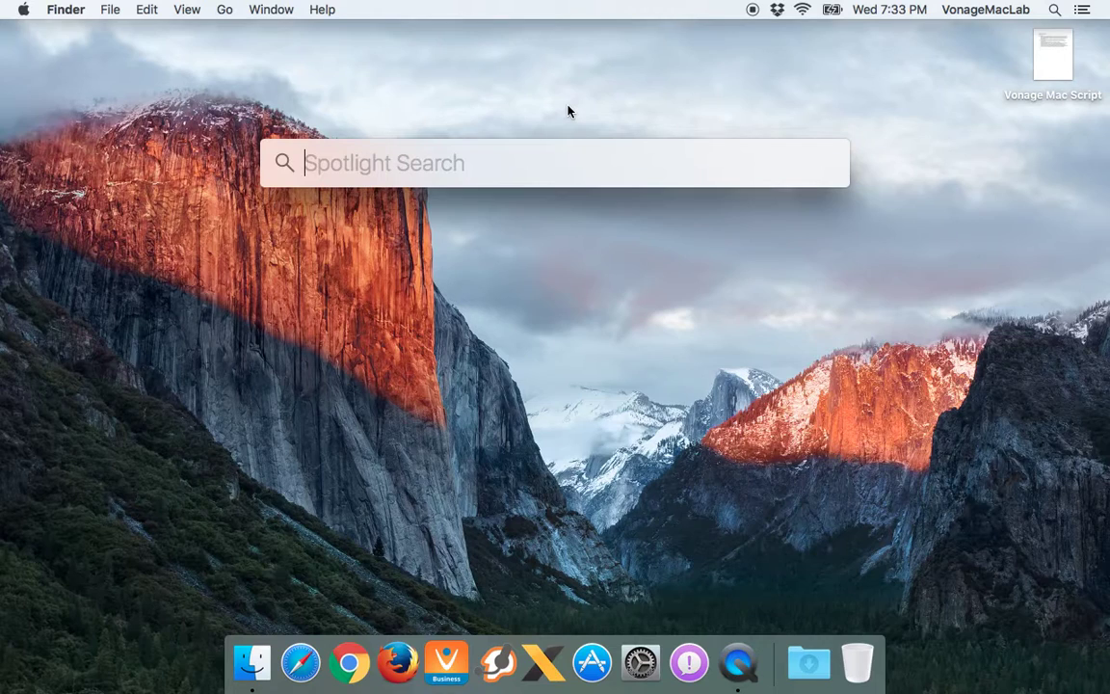
{"action": "left_click", "coordinate": [569, 110]}
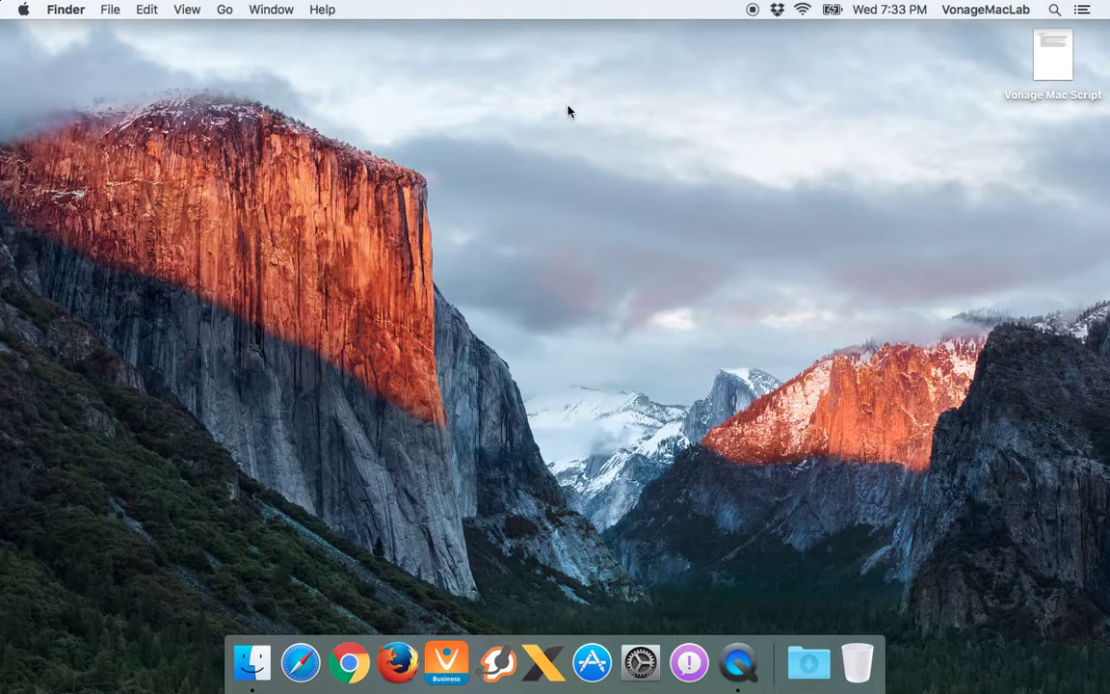
Launch System Preferences by searching 'system', quit it, and reopen Spotlight
{"action": "key", "text": "super+space"}
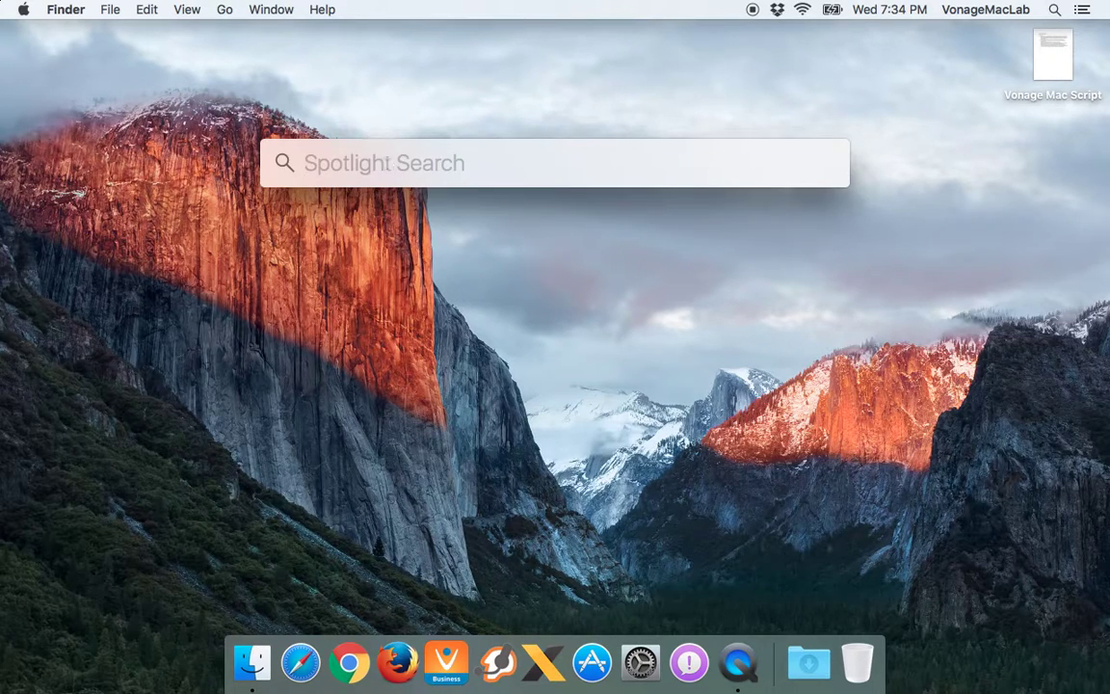
{"action": "type", "text": "system"}
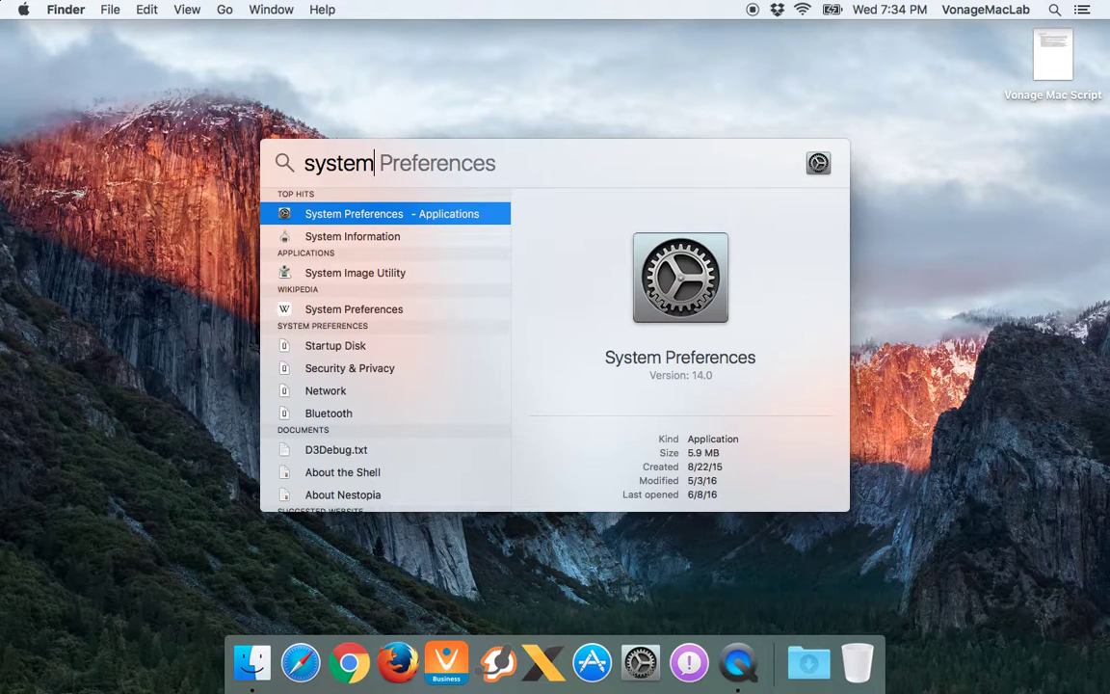
{"action": "key", "text": "Return"}
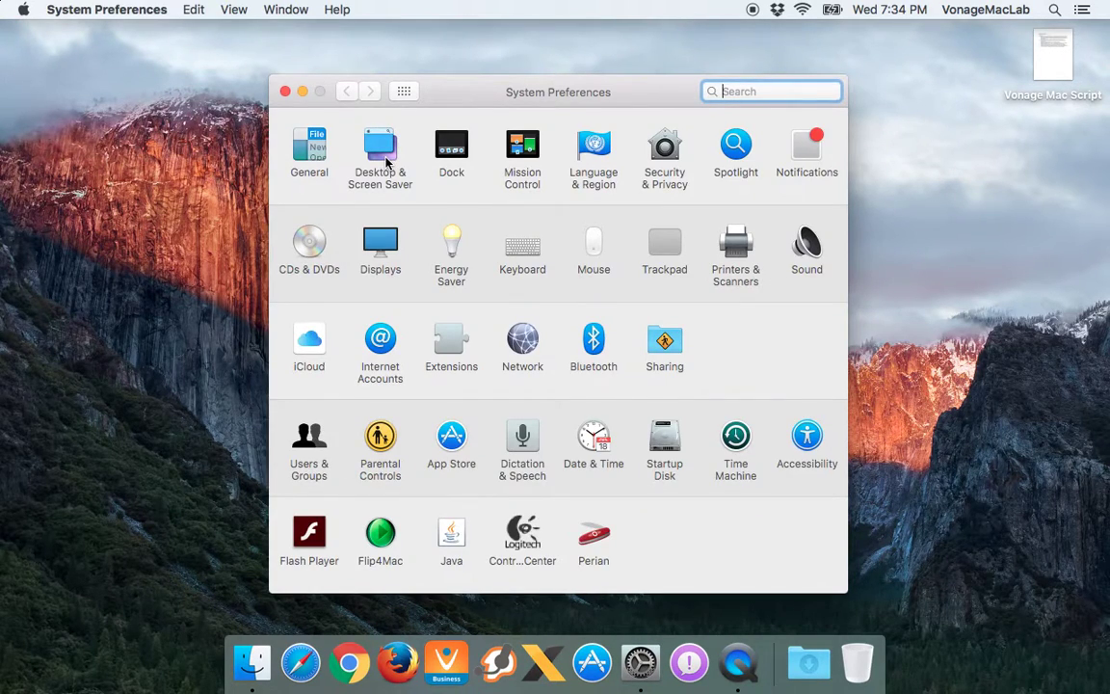
{"action": "key", "text": "super+q"}
{"action": "key", "text": "super+space"}
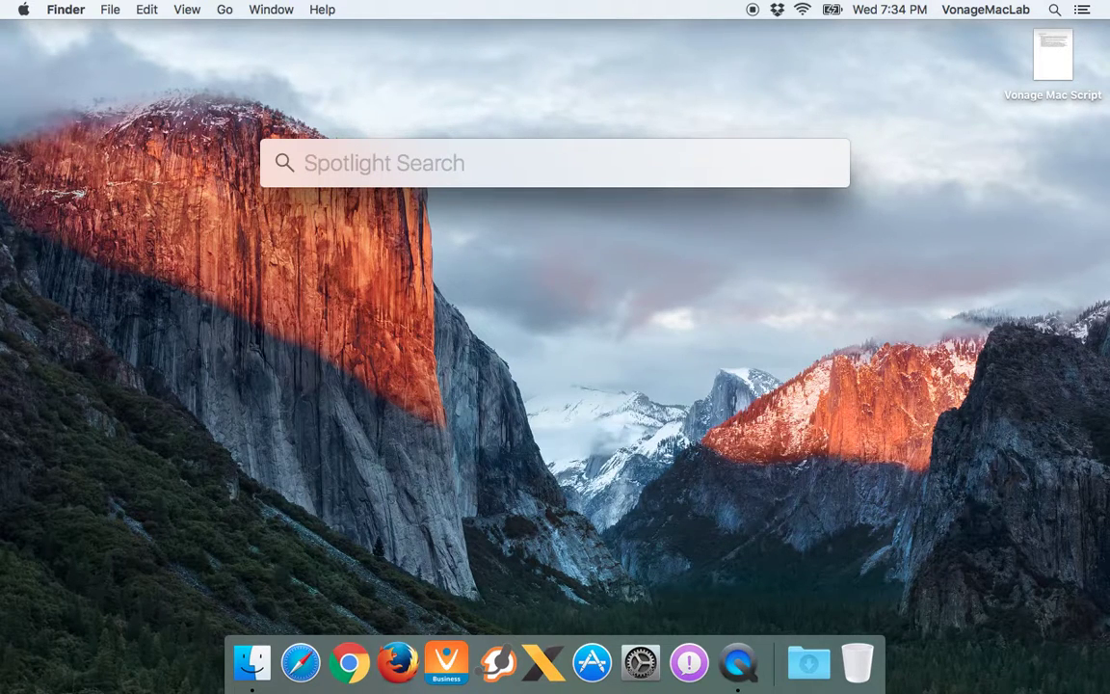
Launch Vonage Business Desktop by searching 'vonage', then quit it with Cmd+Q
{"action": "type", "text": "vonage"}
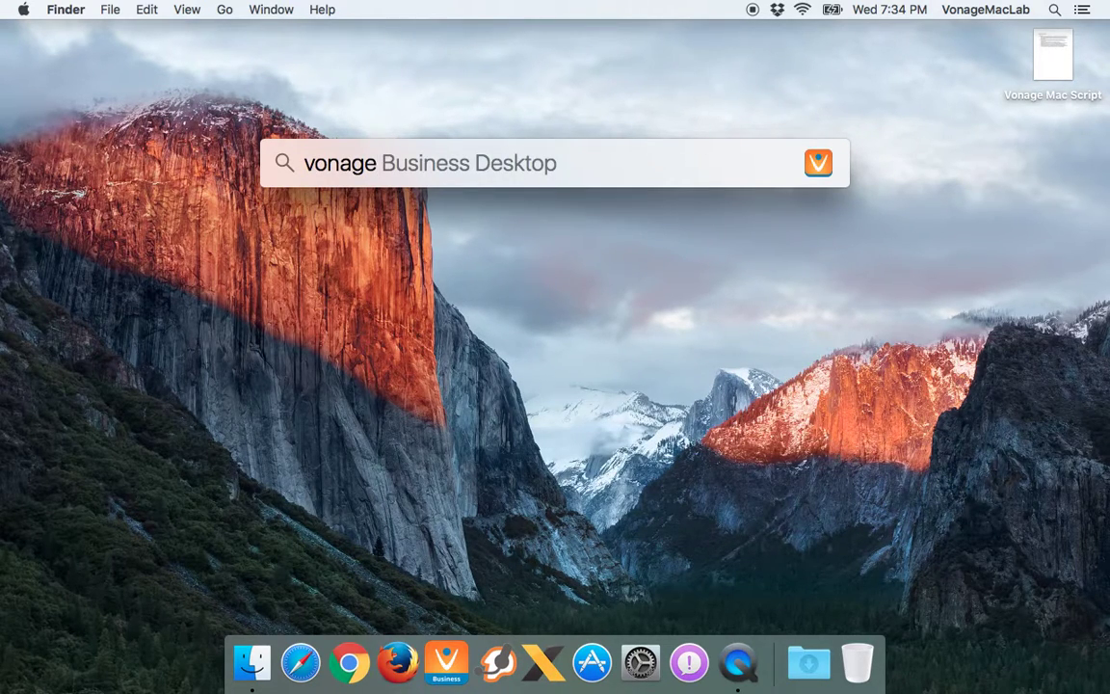
{"action": "key", "text": "Return"}
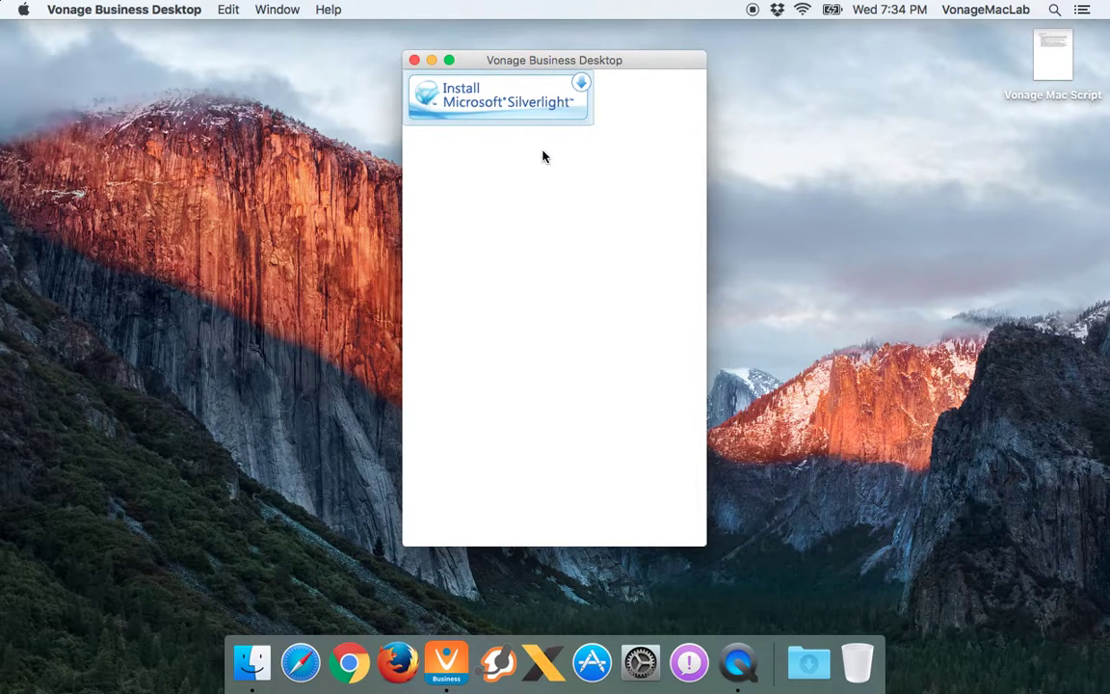
{"action": "key", "text": "super+q"}
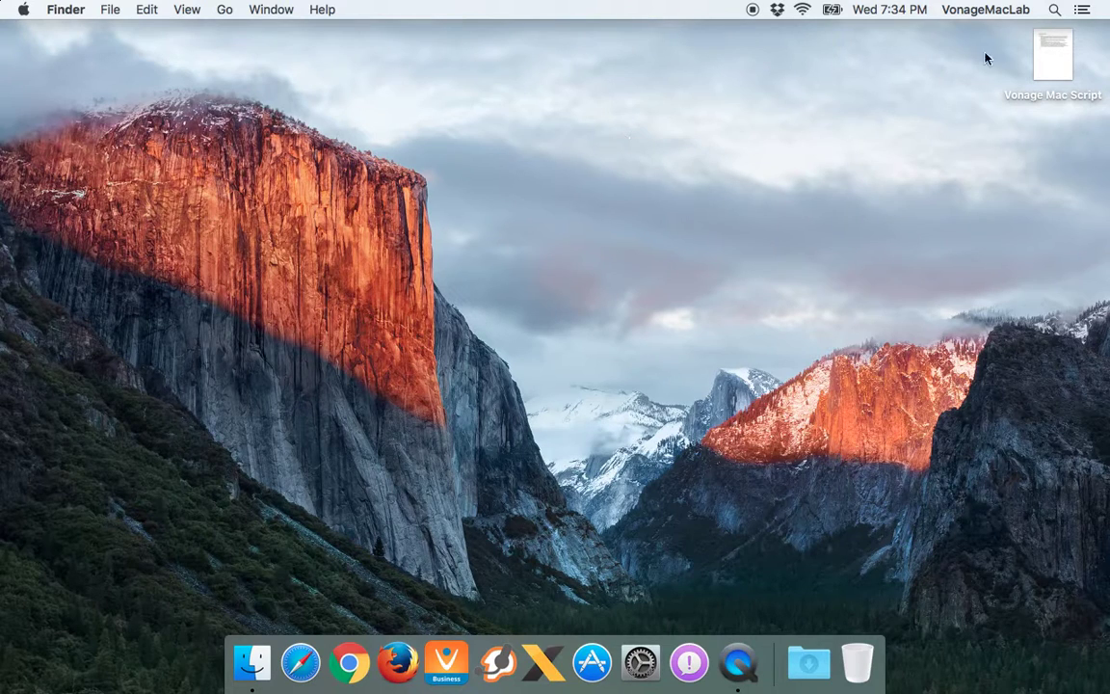
{"action": "key", "text": "super+space"}
{"action": "key", "text": "BackSpace"}
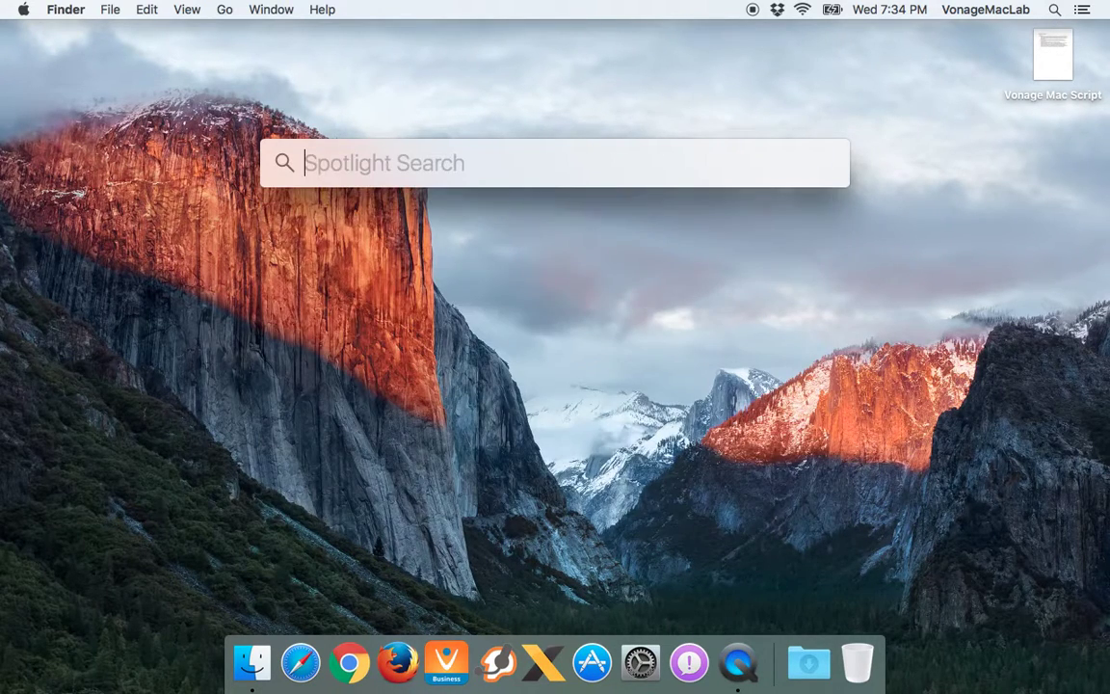
{"action": "key", "text": "Escape"}
{"action": "key", "text": "super+n"}
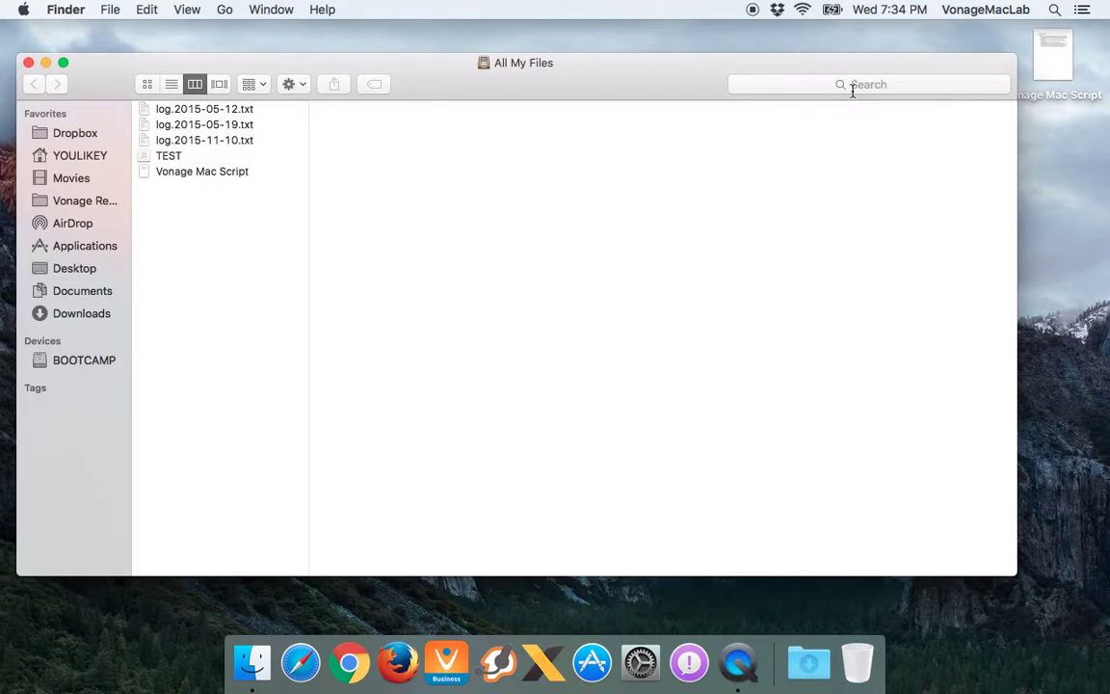
{"action": "left_click", "coordinate": [851, 85]}
{"action": "type", "text": "spotlight"}
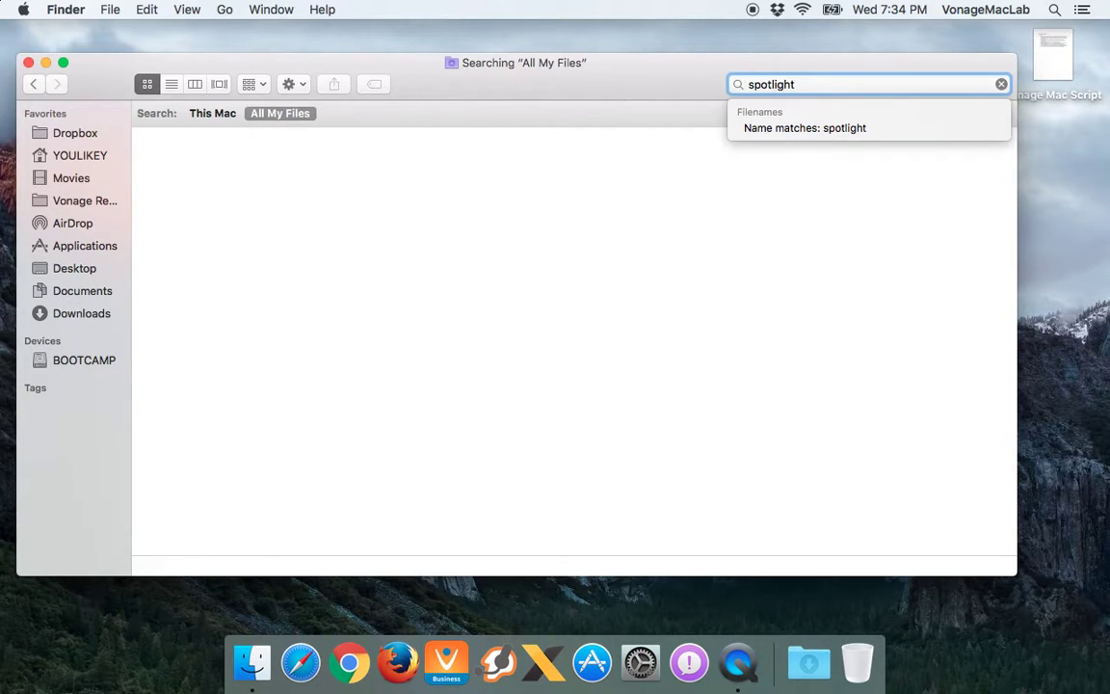
{"action": "key", "text": "super+a"}
{"action": "key", "text": "BackSpace"}
{"action": "key", "text": "super+w"}
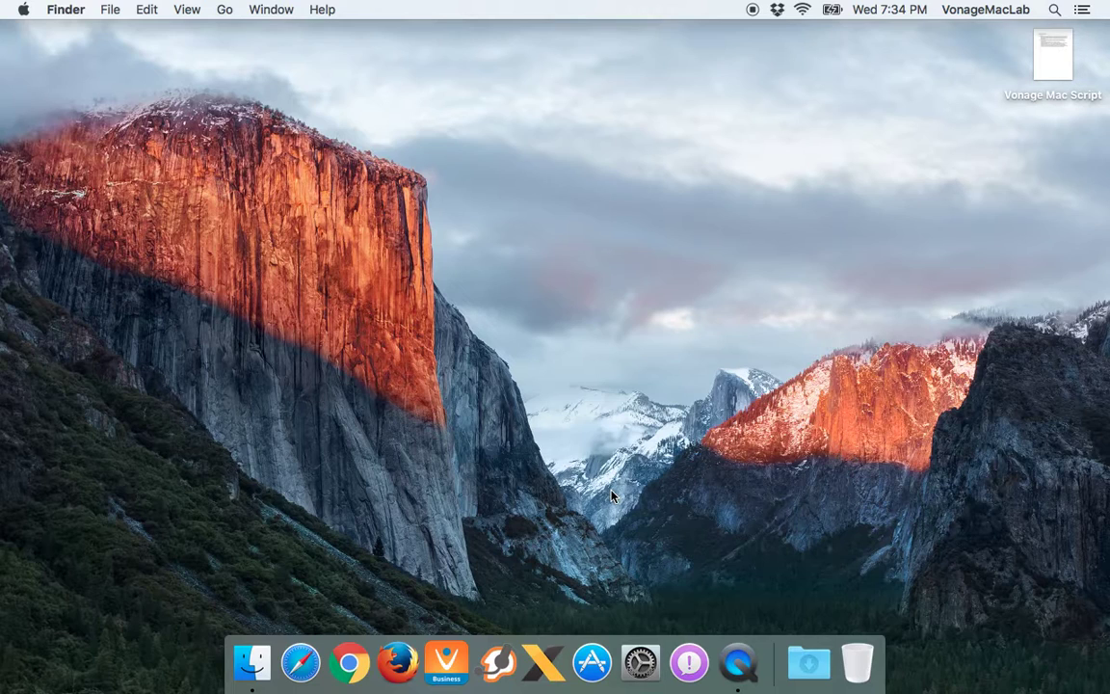
Search Spotlight for 'x-lite', then select the query text for replacement
{"action": "key", "text": "super+space"}
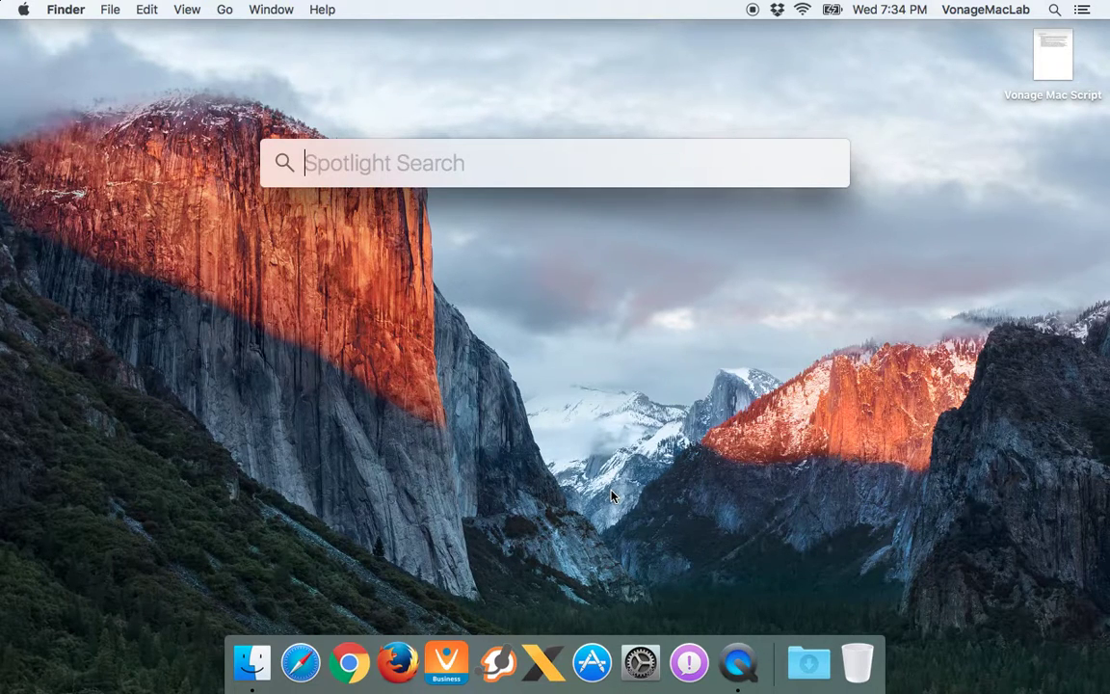
{"action": "type", "text": "x"}
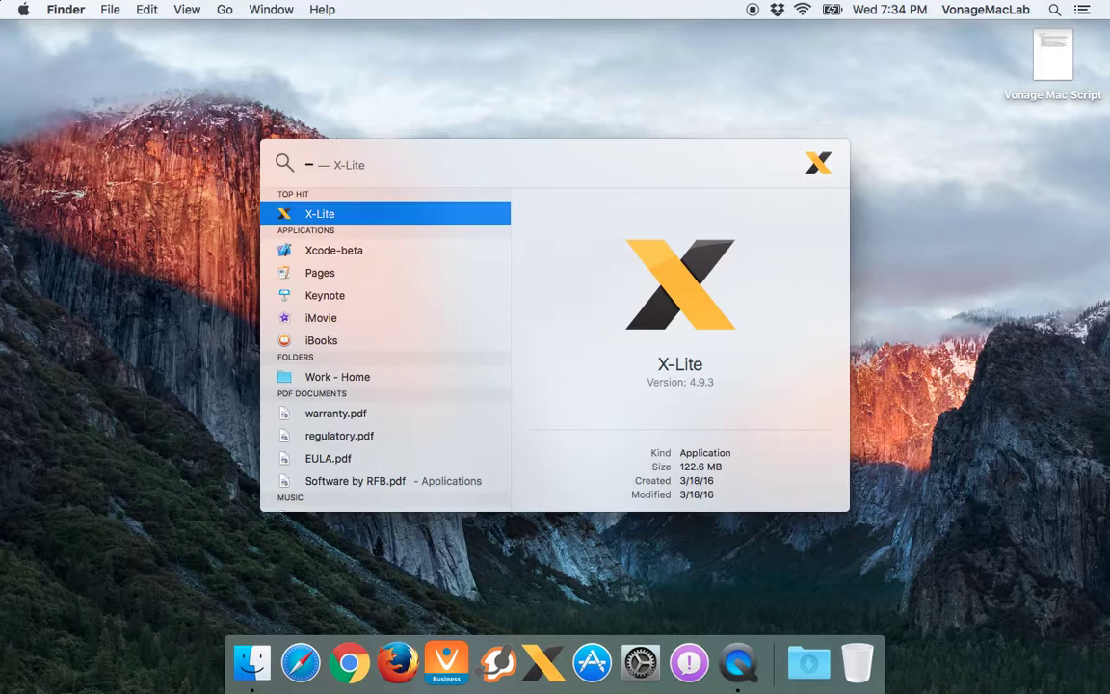
{"action": "type", "text": "X-lite"}
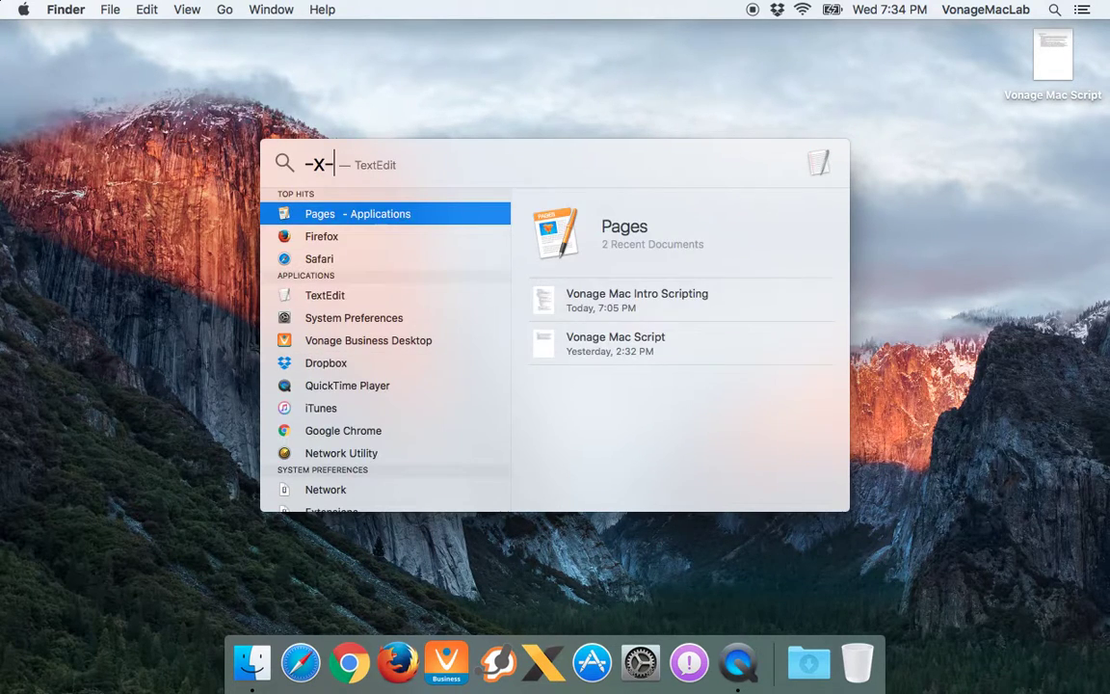
{"action": "type", "text": " x"}
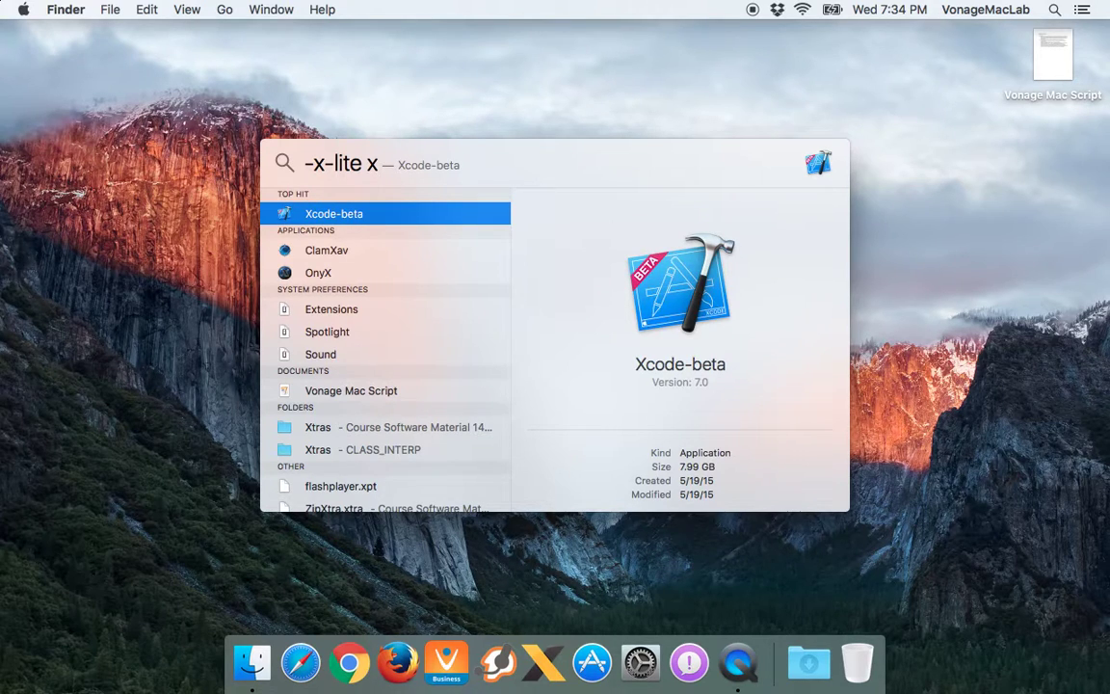
{"action": "key", "text": "cmd+a"}
Replace the query with the calculation 2+2 and select it
{"action": "key", "text": "BackSpace"}
{"action": "type", "text": "2+2"}
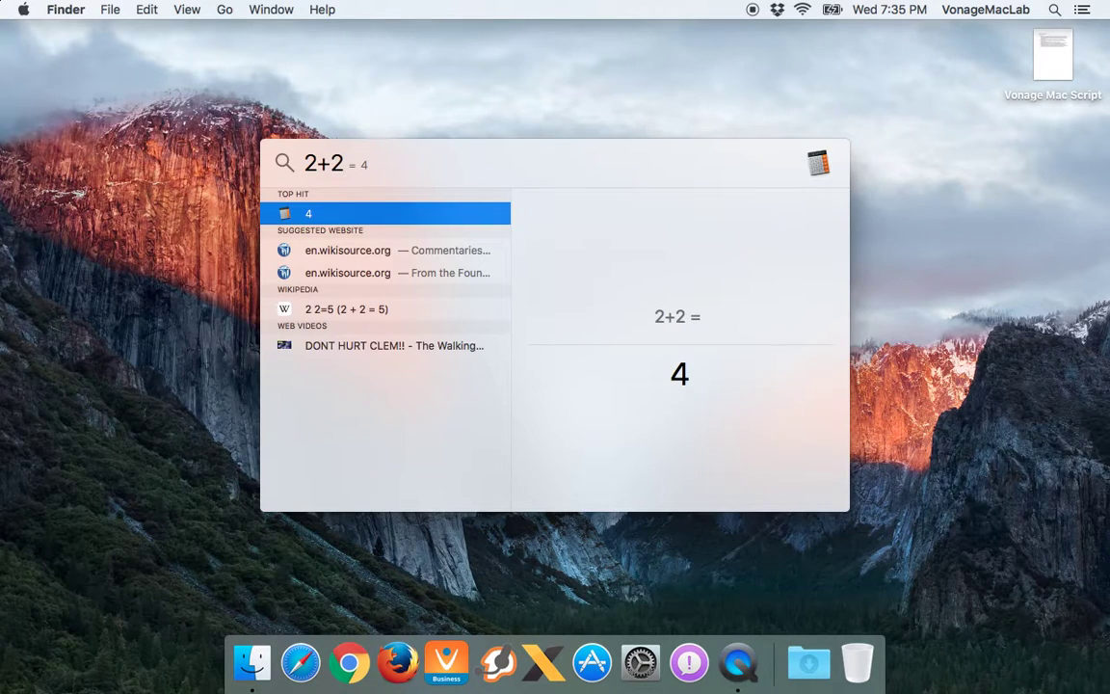
{"action": "key", "text": "super+a"}
Build the calculation up to 2*2+4/6 = 4.6666666667, then select it
{"action": "type", "text": "2*2=4"}
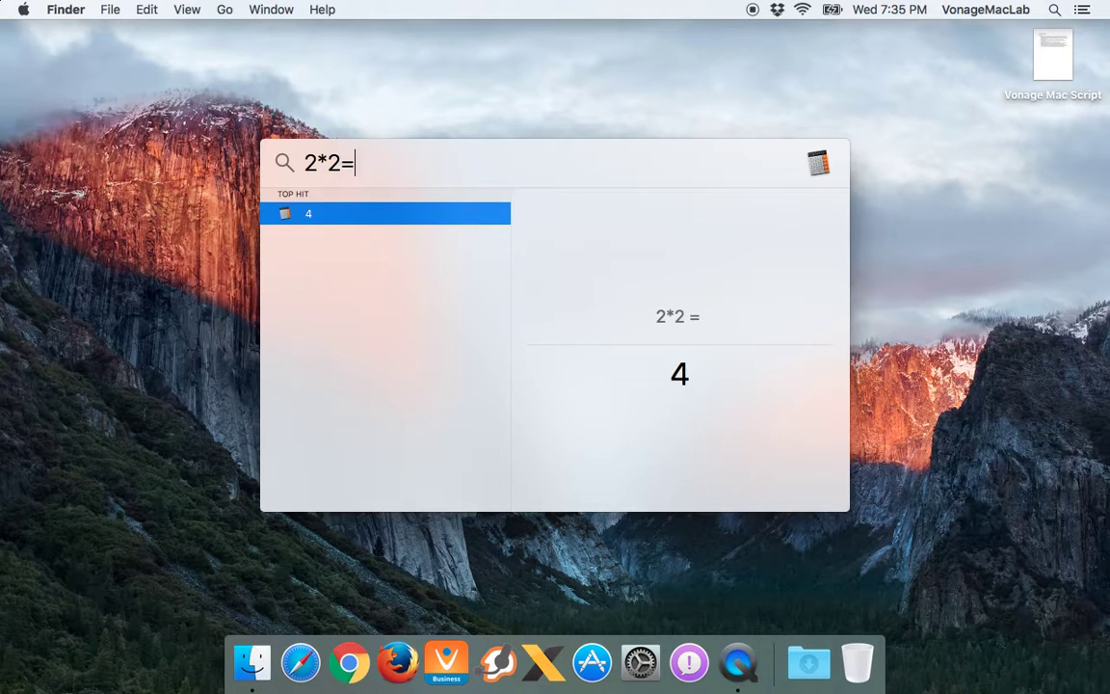
{"action": "key", "text": "BackSpace"}
{"action": "key", "text": "BackSpace"}
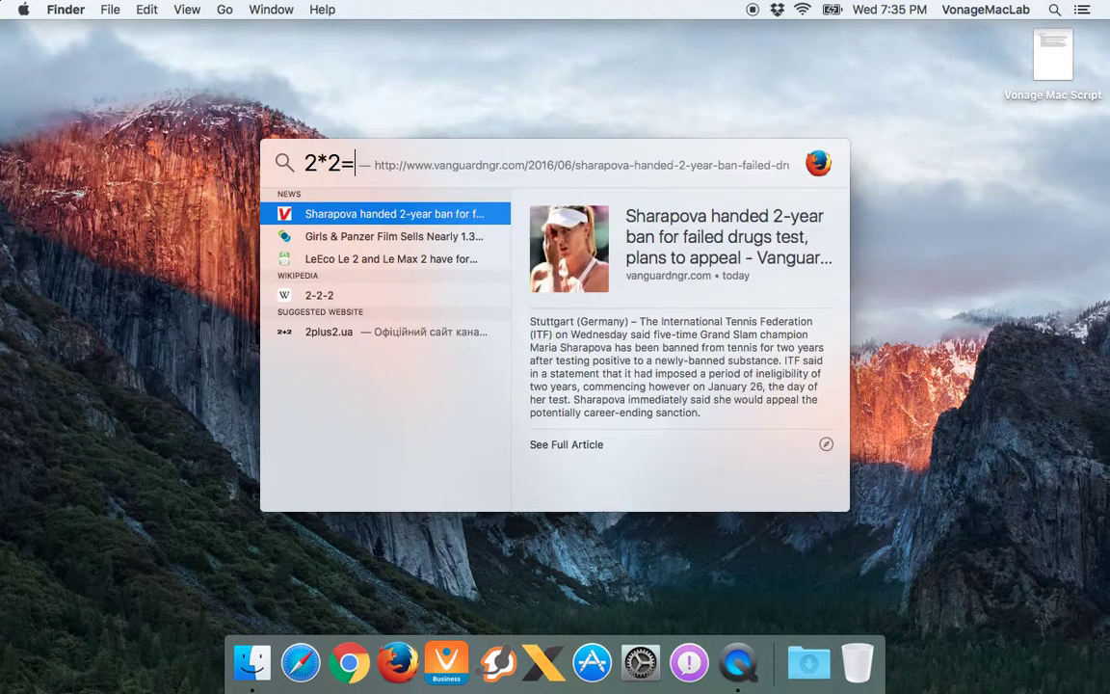
{"action": "type", "text": "+4="}
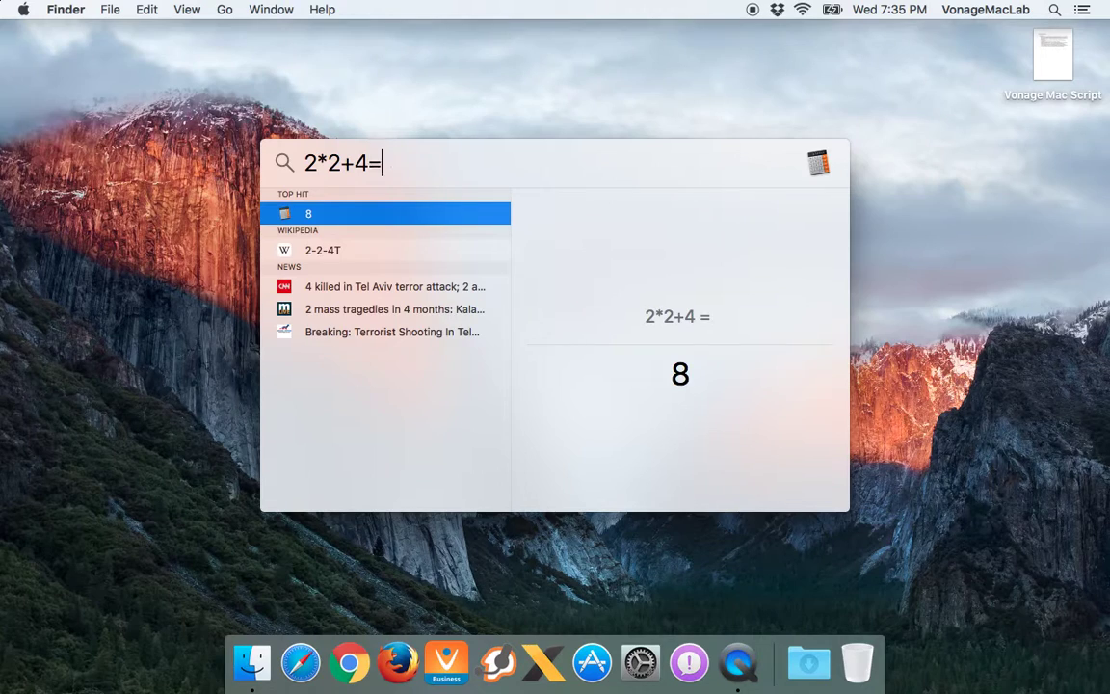
{"action": "key", "text": "BackSpace"}
{"action": "type", "text": "?"}
{"action": "key", "text": "BackSpace"}
{"action": "type", "text": "/6"}
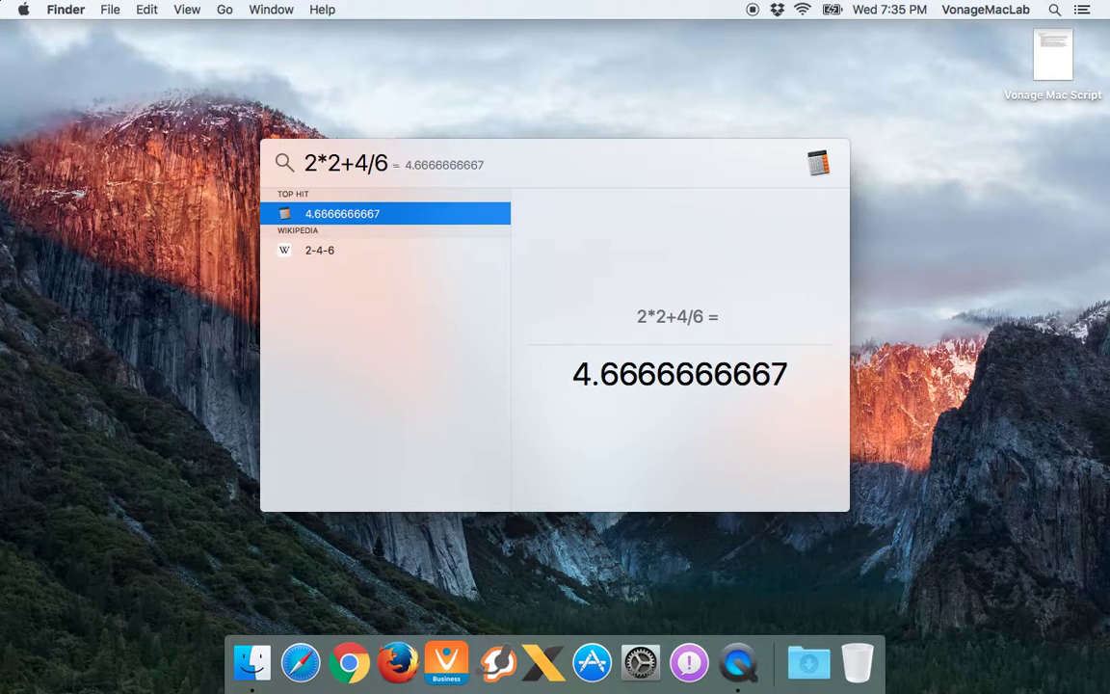
{"action": "key", "text": "super+a"}
Clear the calculation, close Spotlight, and open System Preferences from the Dock
{"action": "key", "text": "BackSpace"}
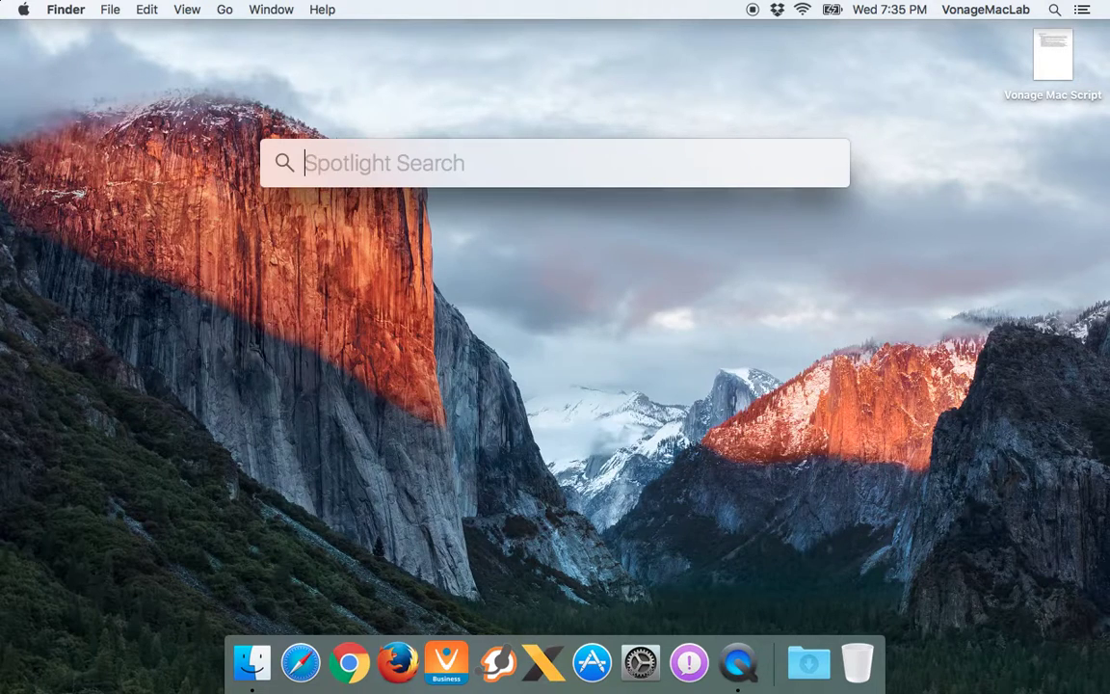
{"action": "key", "text": "Escape"}
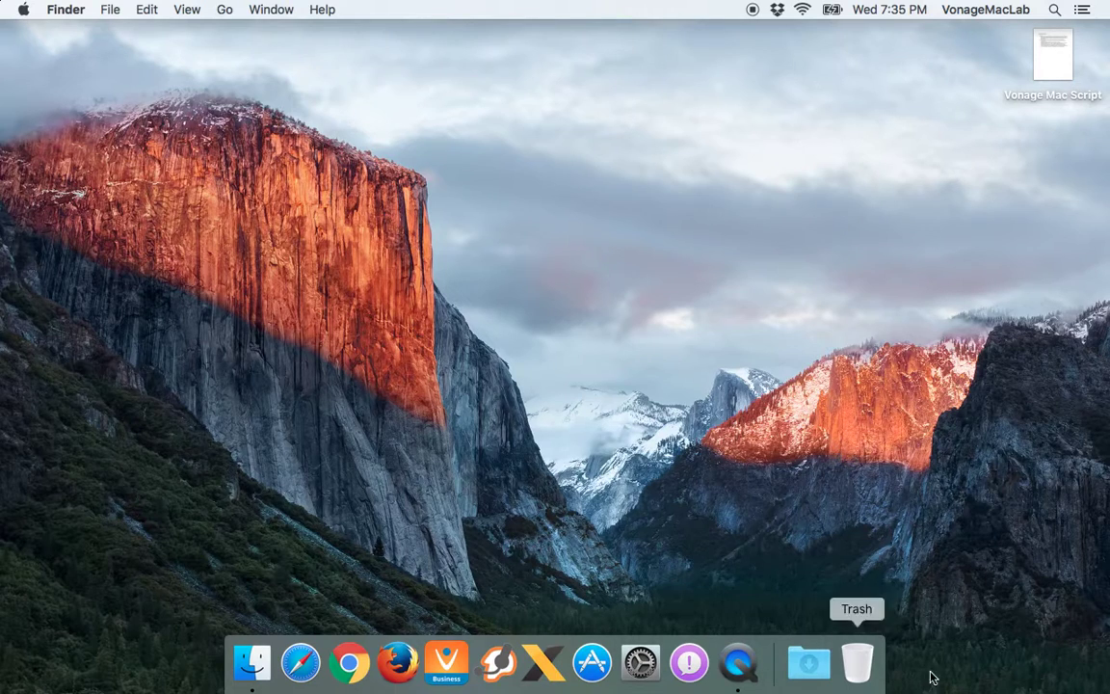
{"action": "left_click", "coordinate": [639, 665]}
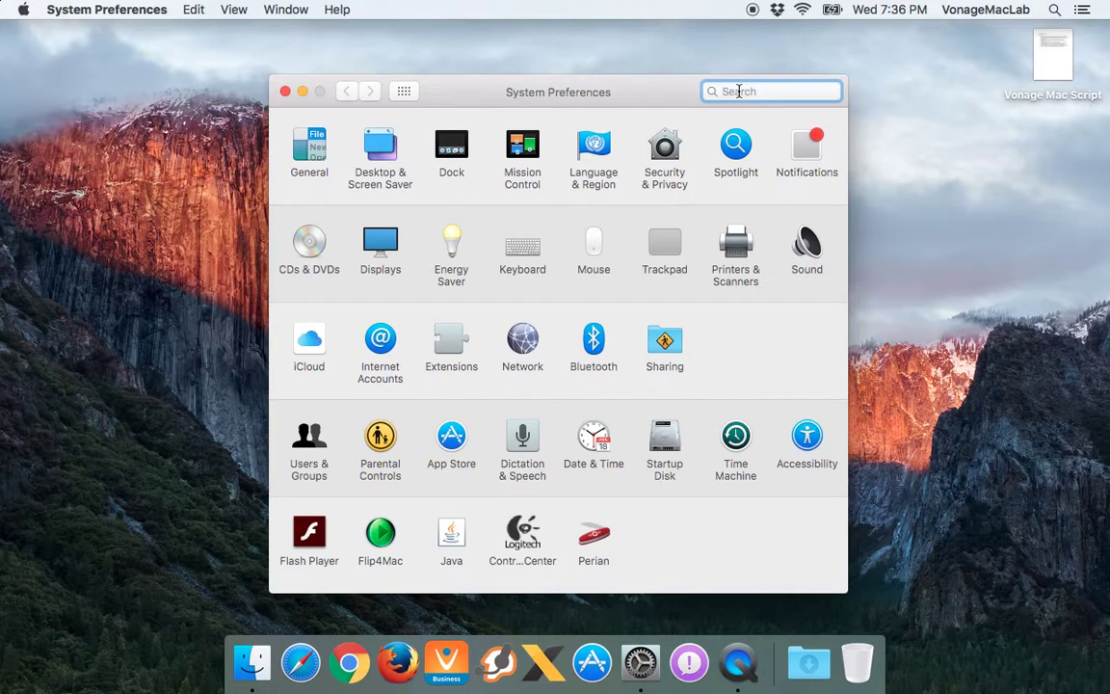
Search preferences for 'security' and open the Security & Privacy pane
{"action": "type", "text": "security"}
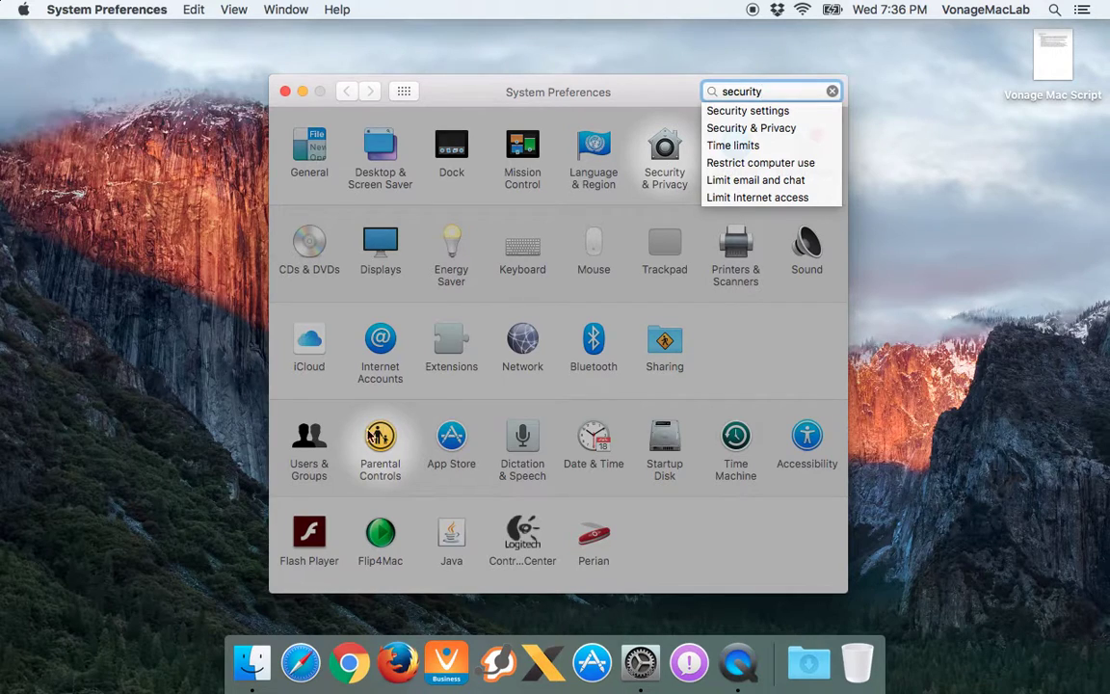
{"action": "left_click", "coordinate": [660, 157]}
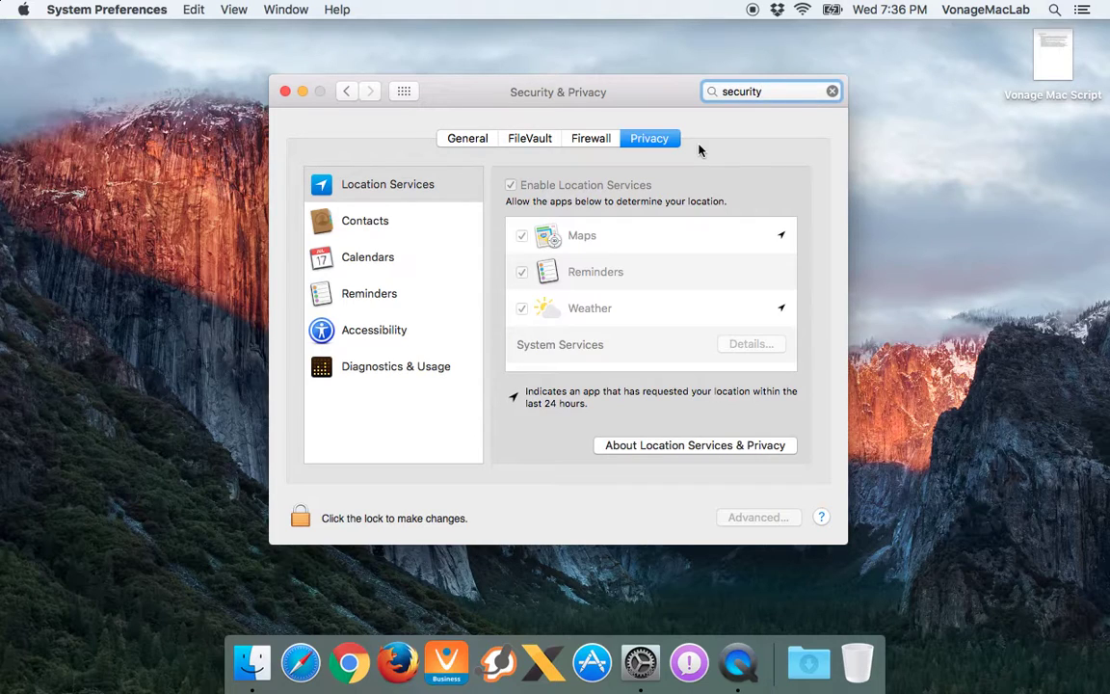
On the General tab, unlock the settings with the administrator's name and password
{"action": "left_click", "coordinate": [463, 137]}
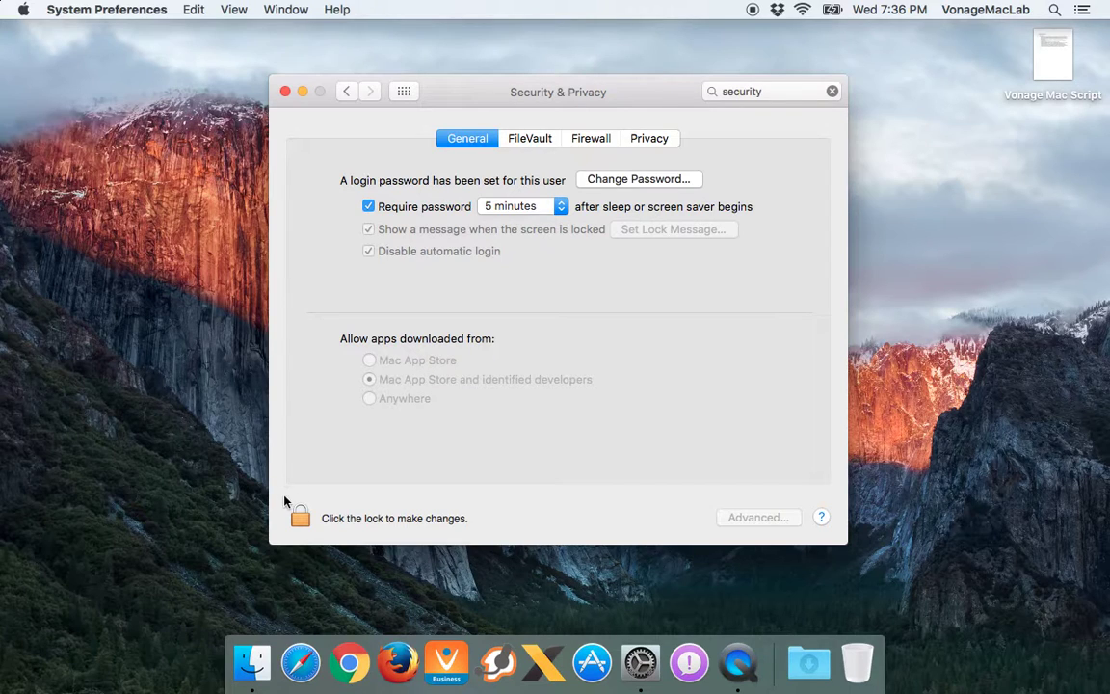
{"action": "left_click", "coordinate": [301, 518]}
{"action": "type", "text": "Rob Clark"}
{"action": "key", "text": "Tab"}
{"action": "type", "text": "••••••••••"}
{"action": "key", "text": "Return"}
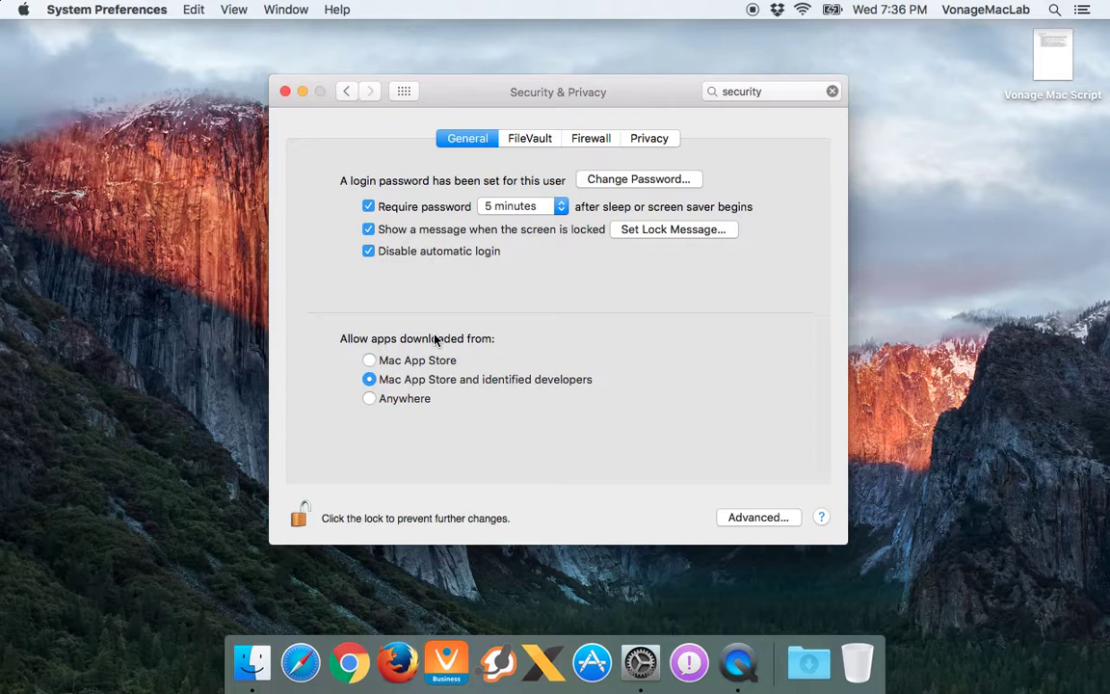
Allow apps from Anywhere, revert to App Store and identified developers, then view FileVault
{"action": "left_click", "coordinate": [372, 402]}
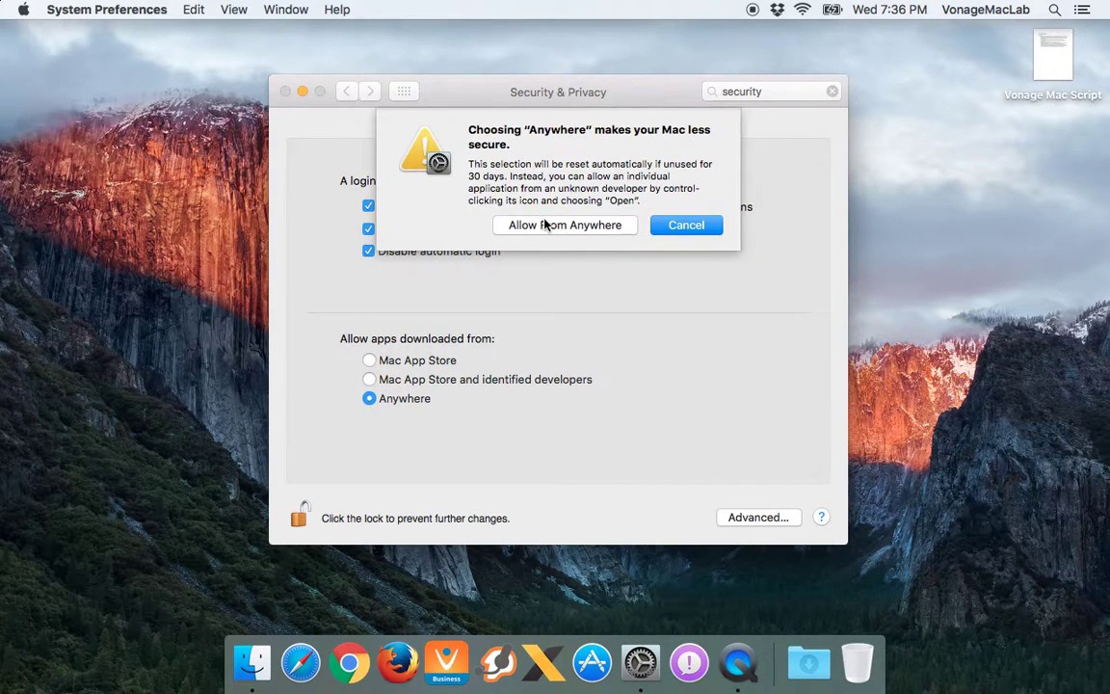
{"action": "left_click", "coordinate": [545, 222]}
{"action": "left_click", "coordinate": [370, 379]}
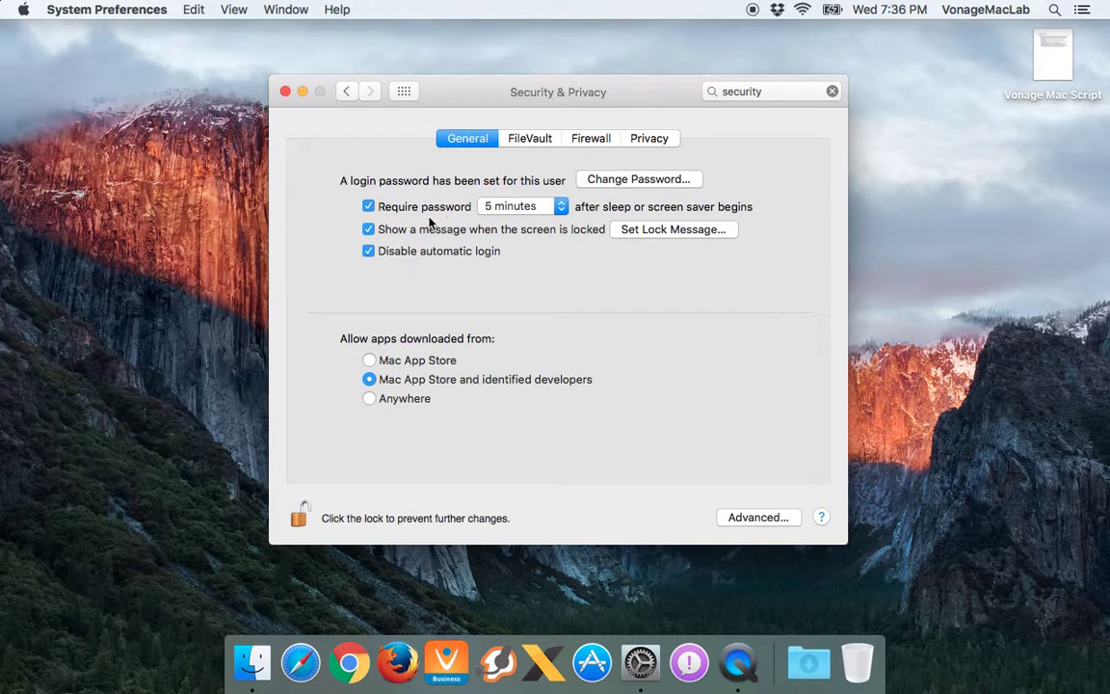
{"action": "left_click", "coordinate": [526, 142]}
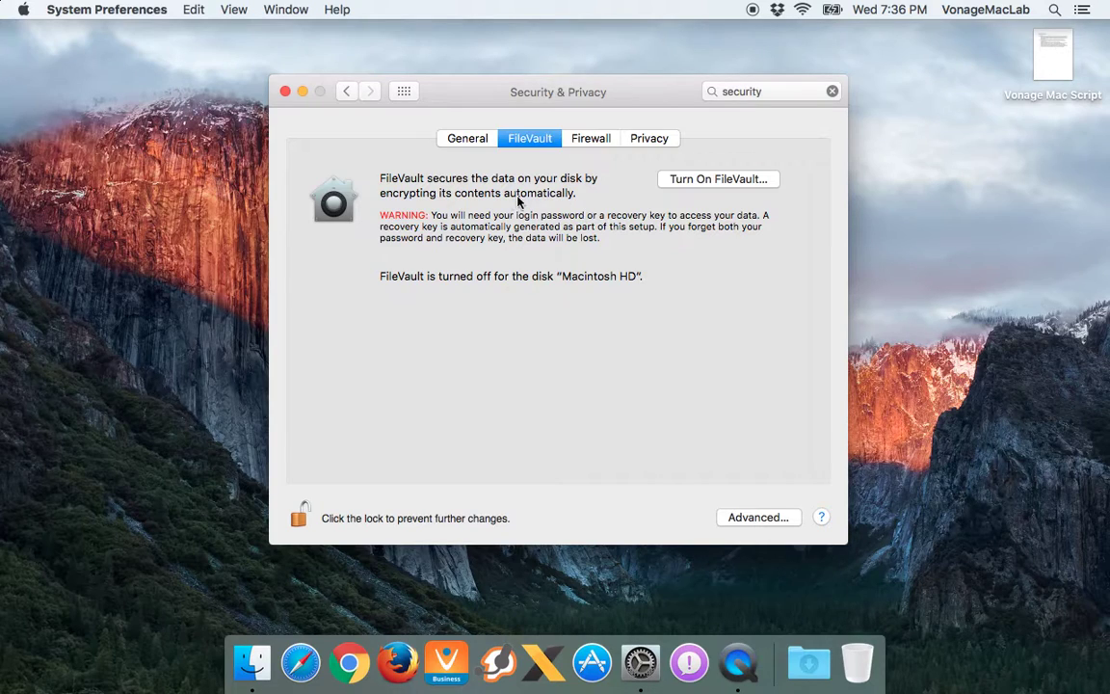
On the Firewall tab, review the per-app list in Firewall Options, then cancel
{"action": "left_click", "coordinate": [589, 140]}
{"action": "left_click", "coordinate": [720, 254]}
{"action": "scroll", "coordinate": [511, 225], "scroll_direction": "up", "scroll_amount": 2}
{"action": "scroll", "coordinate": [511, 226], "scroll_direction": "down", "scroll_amount": 5}
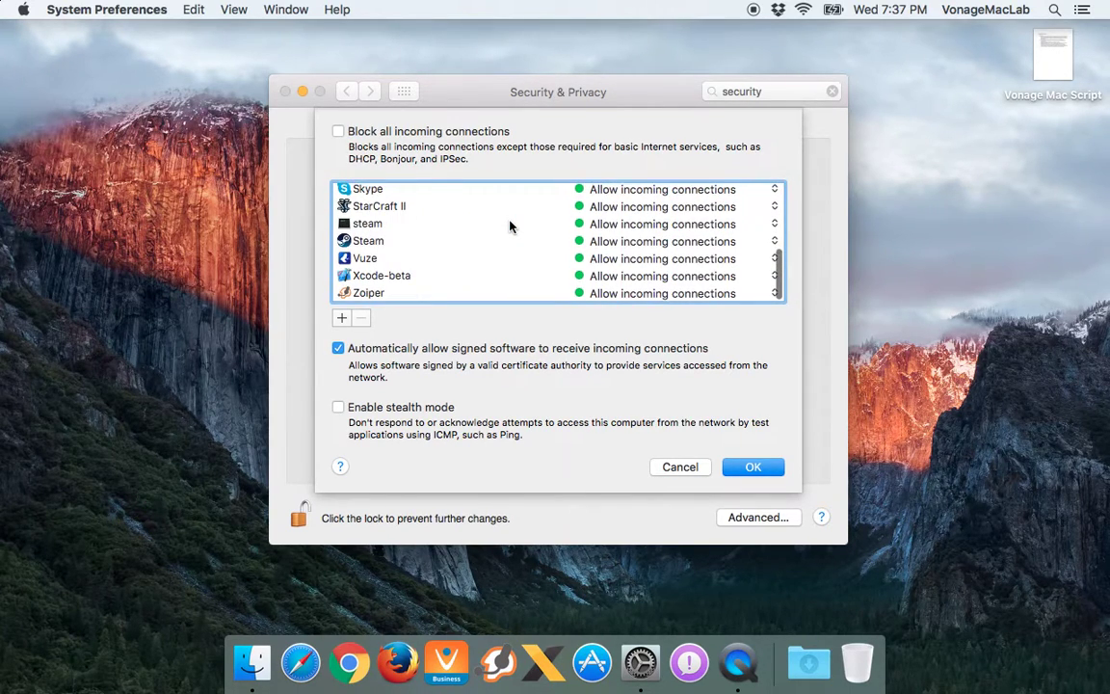
{"action": "scroll", "coordinate": [511, 226], "scroll_direction": "up", "scroll_amount": 5}
{"action": "scroll", "coordinate": [511, 225], "scroll_direction": "down", "scroll_amount": 3}
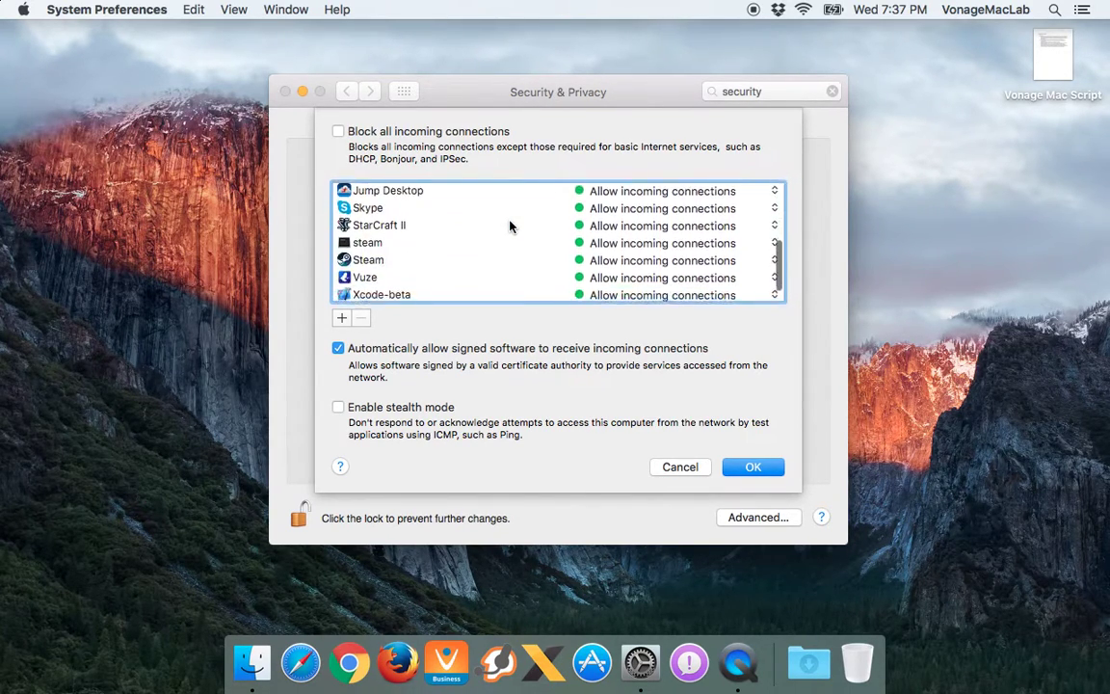
{"action": "scroll", "coordinate": [511, 226], "scroll_direction": "down", "scroll_amount": 2}
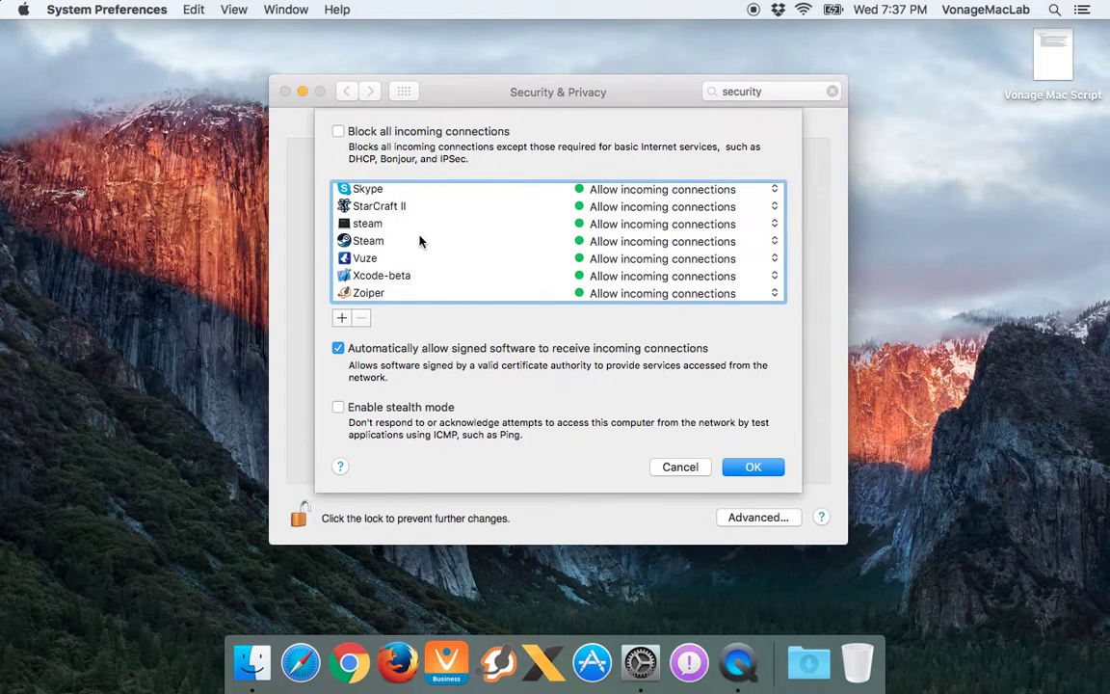
{"action": "left_click", "coordinate": [679, 468]}
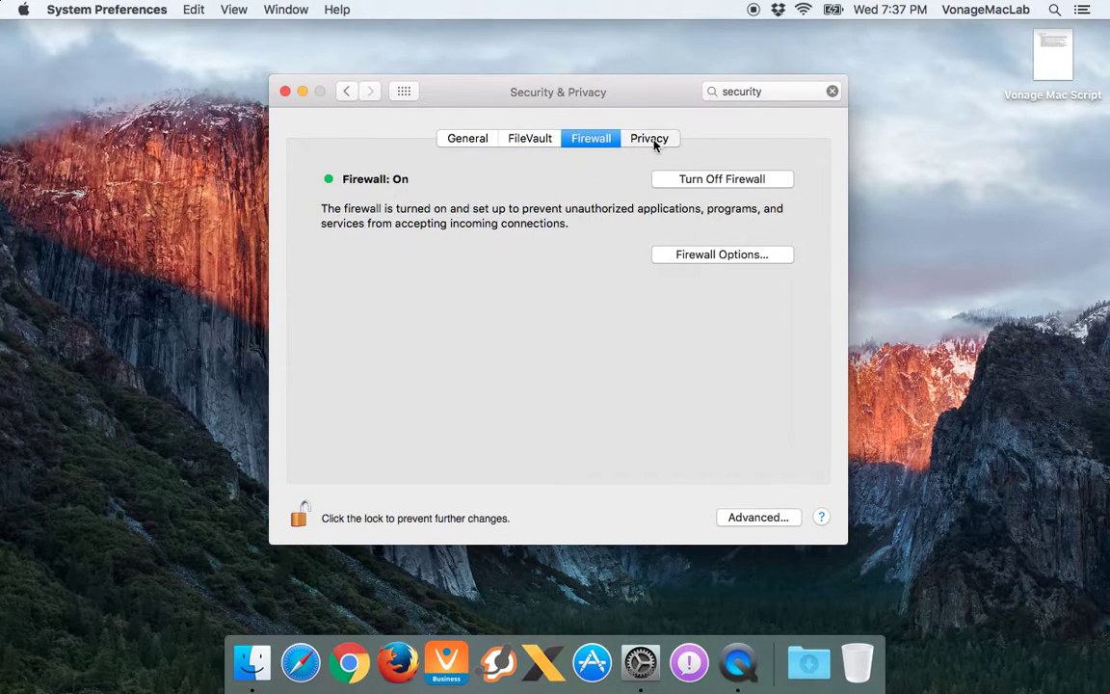
Browse Privacy categories: Contacts, Calendars, Reminders, computer control, Diagnostics & Usage, Location Services
{"action": "left_click", "coordinate": [653, 140]}
{"action": "left_click", "coordinate": [379, 221]}
{"action": "left_click", "coordinate": [389, 256]}
{"action": "left_click", "coordinate": [391, 287]}
{"action": "left_click", "coordinate": [395, 328]}
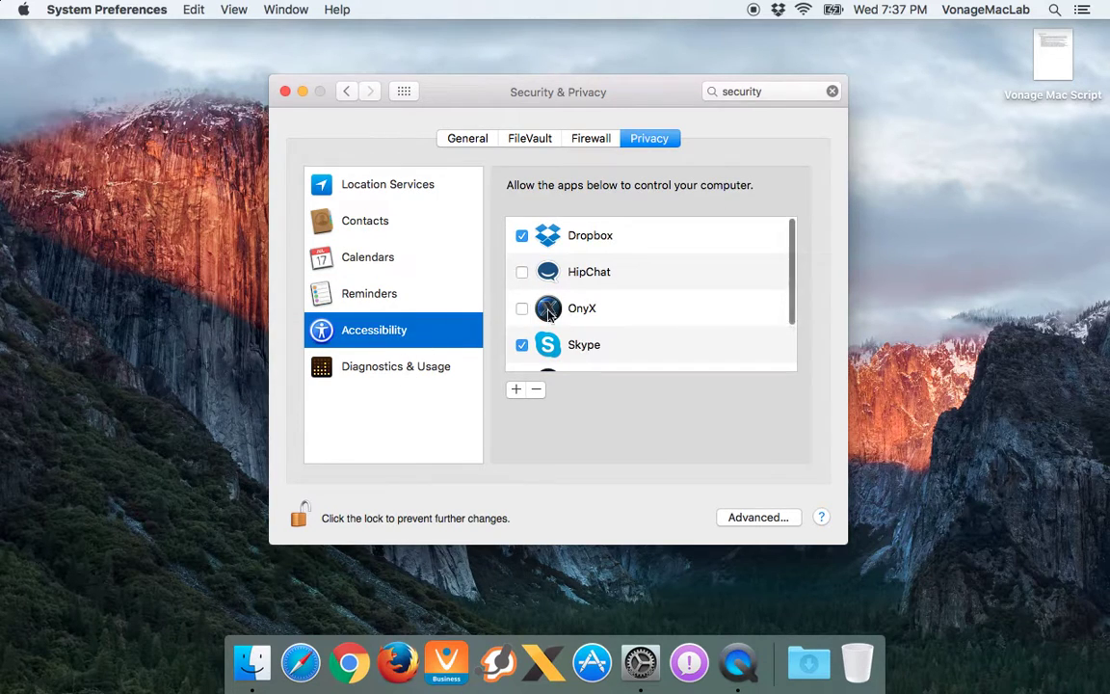
{"action": "scroll", "coordinate": [655, 256], "scroll_direction": "down", "scroll_amount": 2}
{"action": "left_click", "coordinate": [347, 366]}
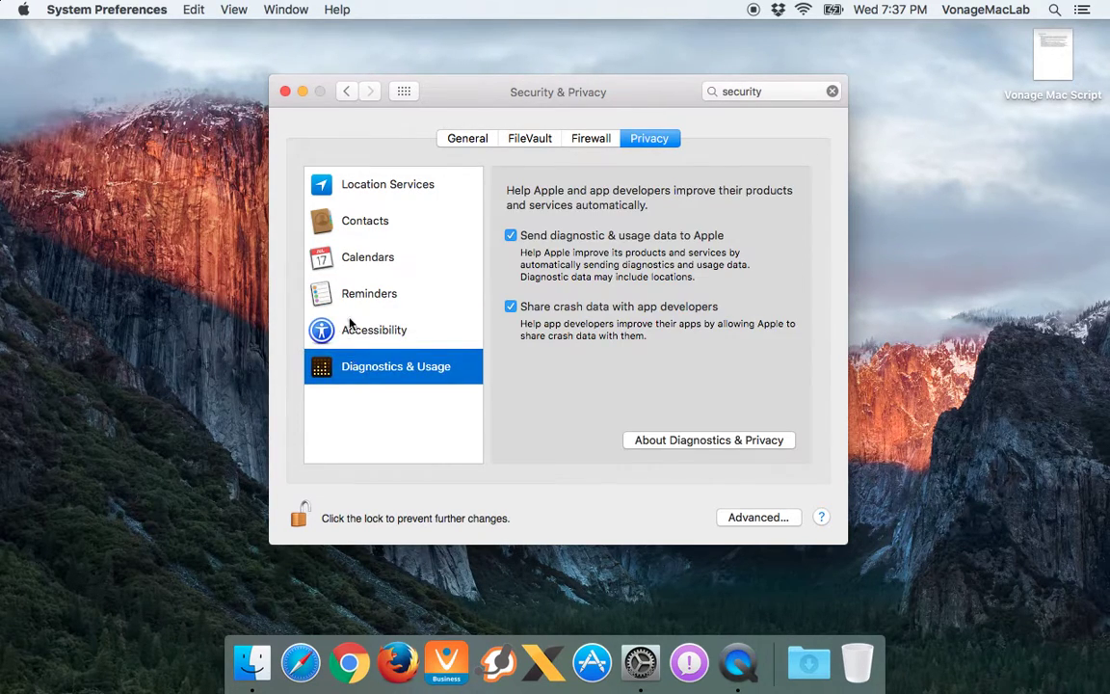
{"action": "left_click", "coordinate": [361, 223]}
{"action": "left_click", "coordinate": [376, 188]}
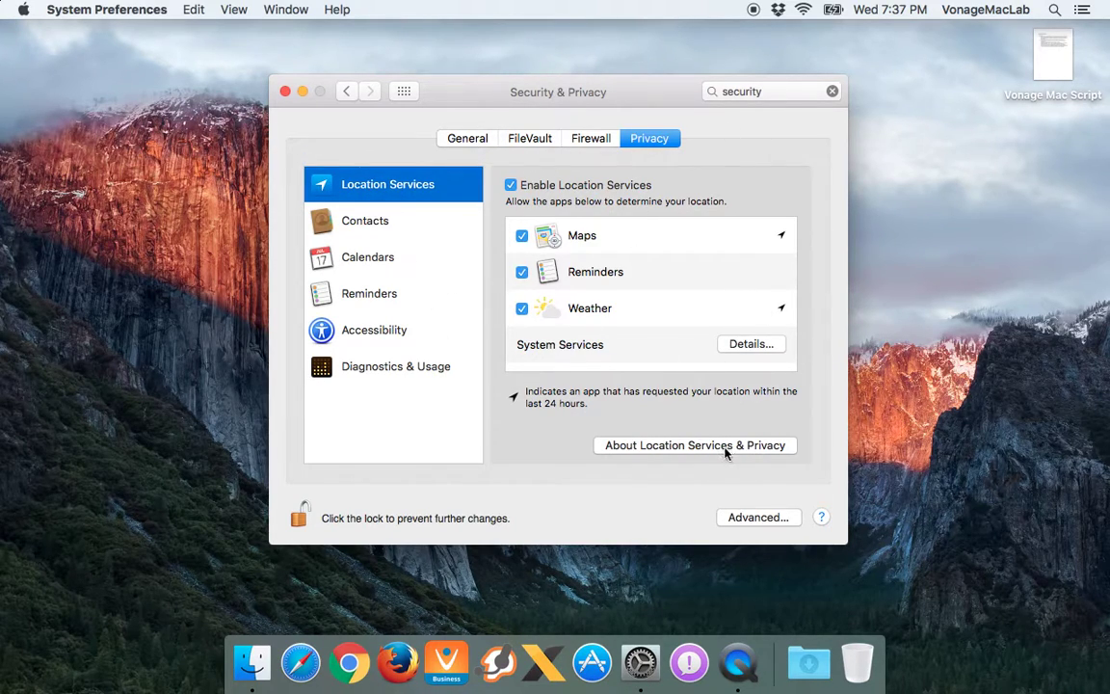
Review and OK the Advanced security sheet, return to General, and quit System Preferences
{"action": "left_click", "coordinate": [756, 518]}
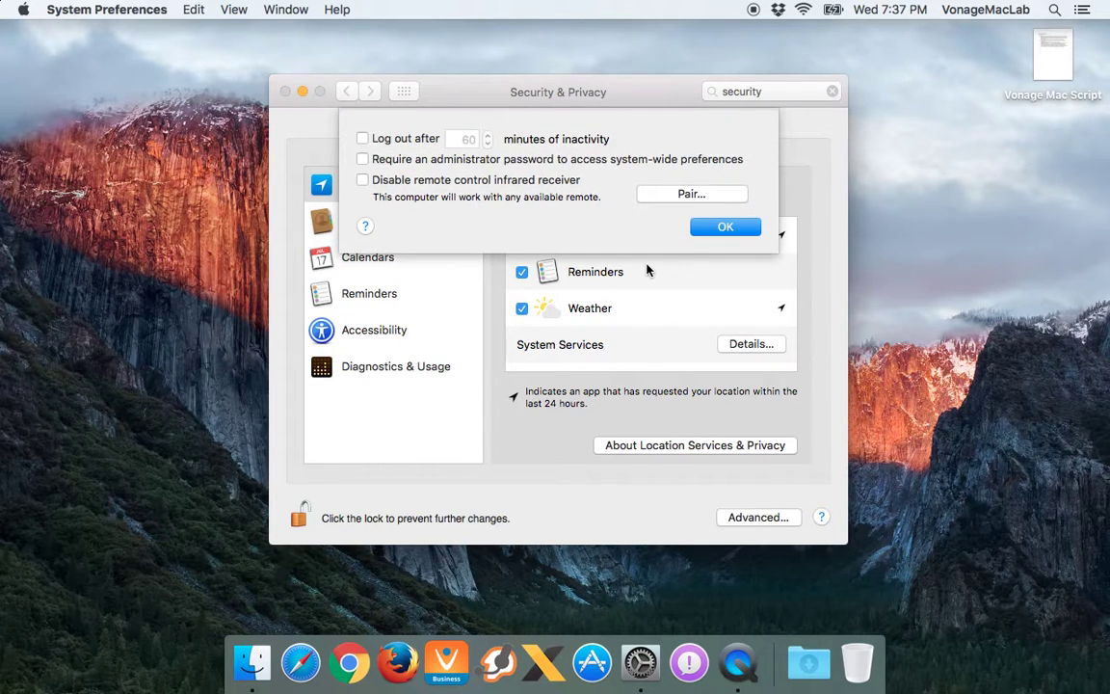
{"action": "left_click", "coordinate": [713, 228]}
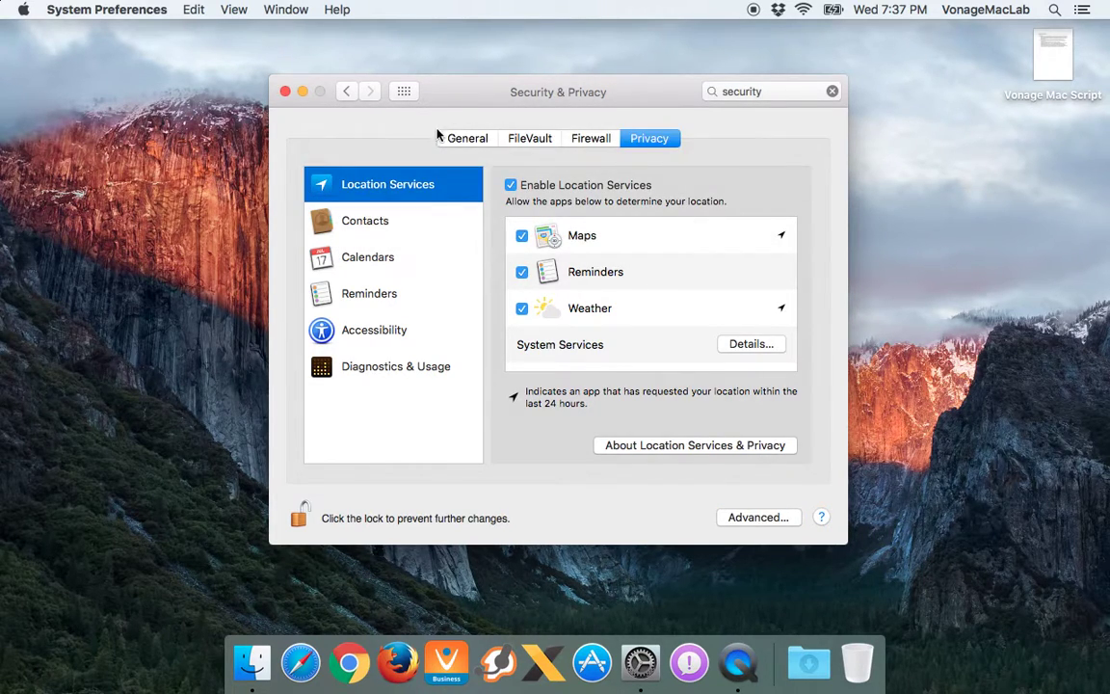
{"action": "left_click", "coordinate": [455, 141]}
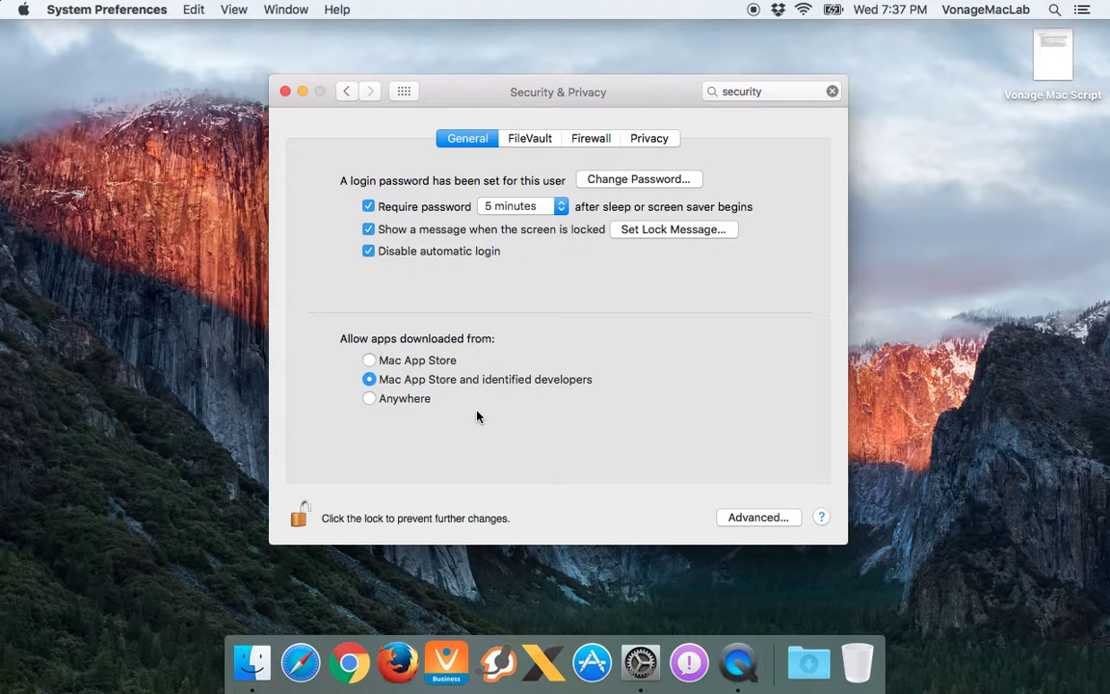
{"action": "key", "text": "super+q"}
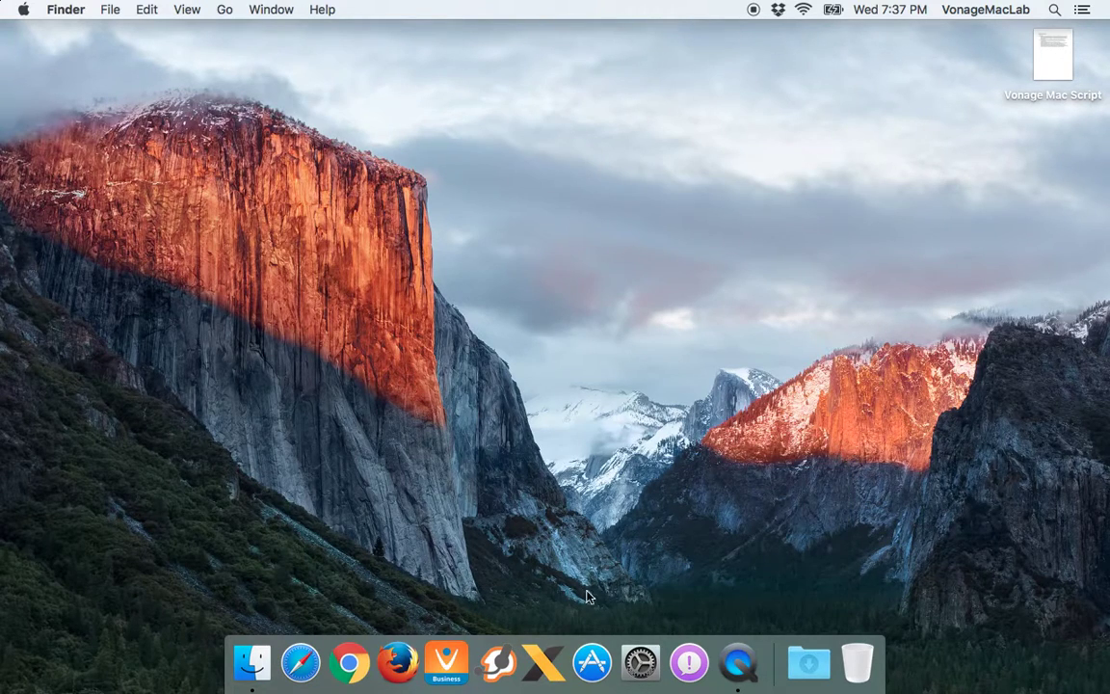
Relaunch System Preferences through a Spotlight search for 'syst' and open Security & Privacy
{"action": "left_click", "coordinate": [640, 661]}
{"action": "key", "text": "super+space"}
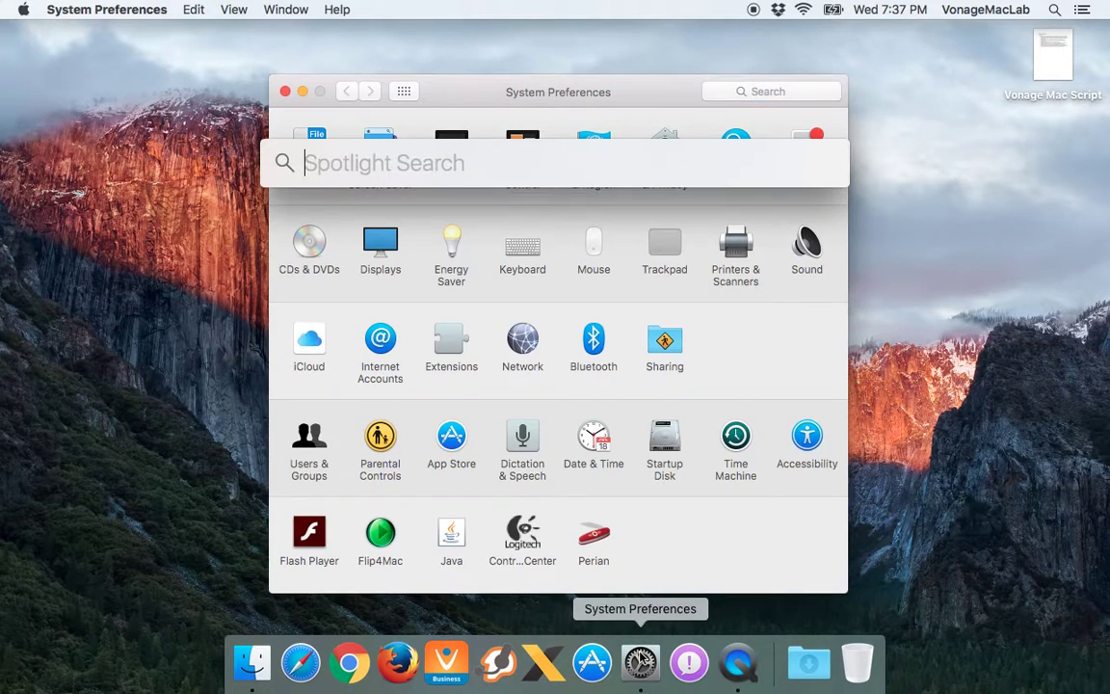
{"action": "type", "text": "syst"}
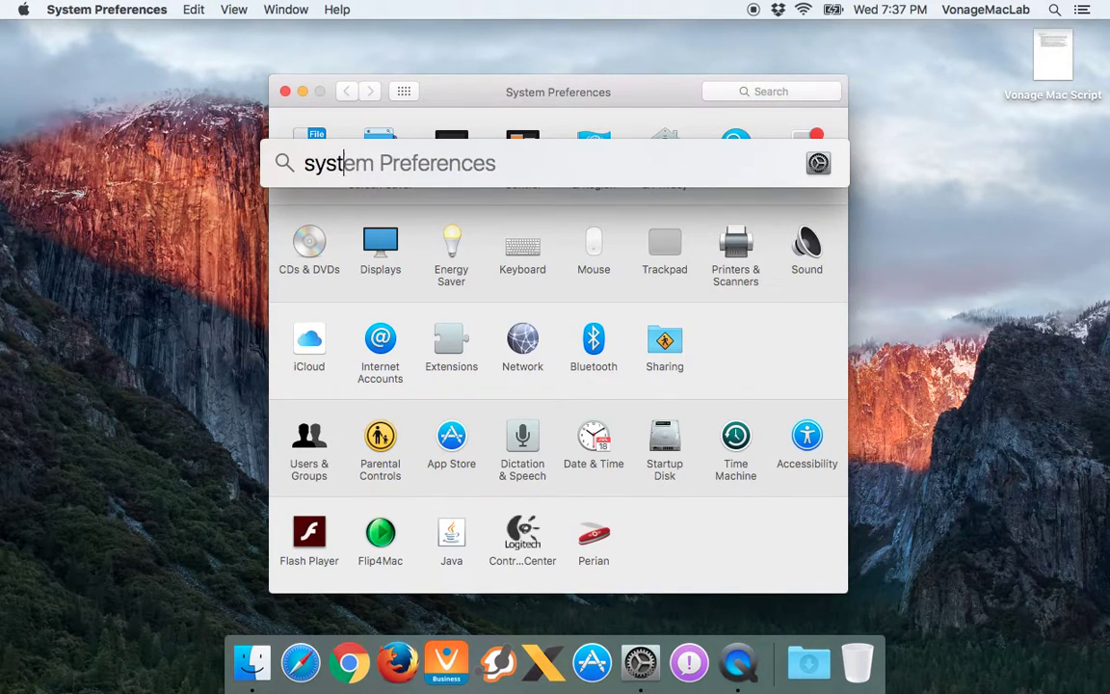
{"action": "key", "text": "Return"}
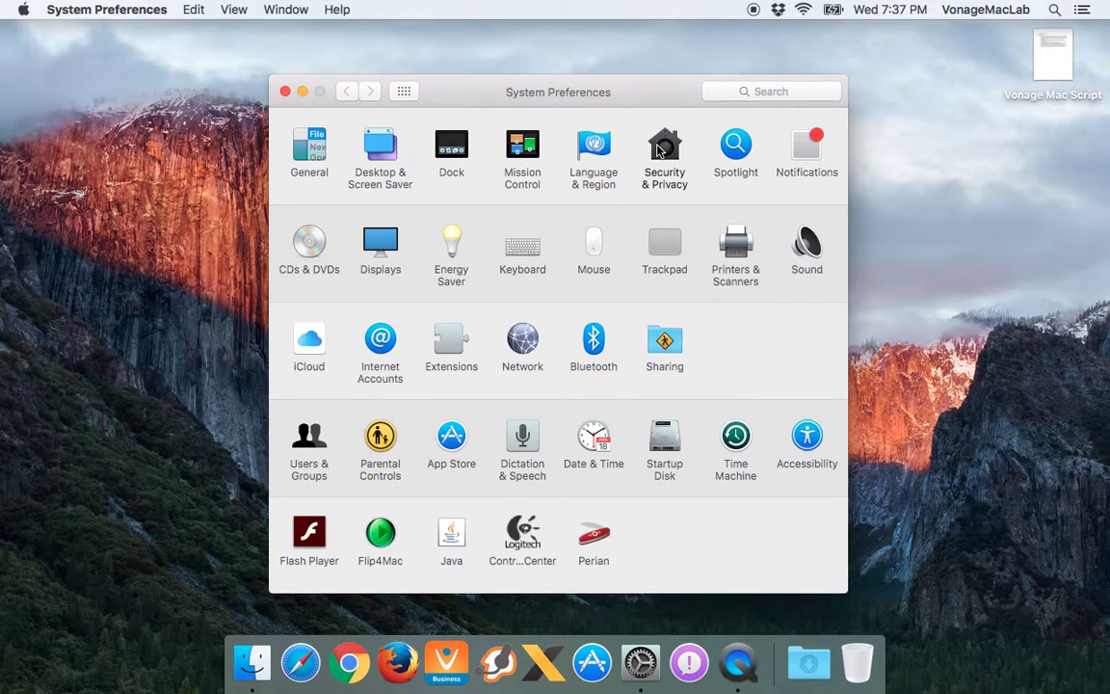
{"action": "left_click", "coordinate": [660, 150]}
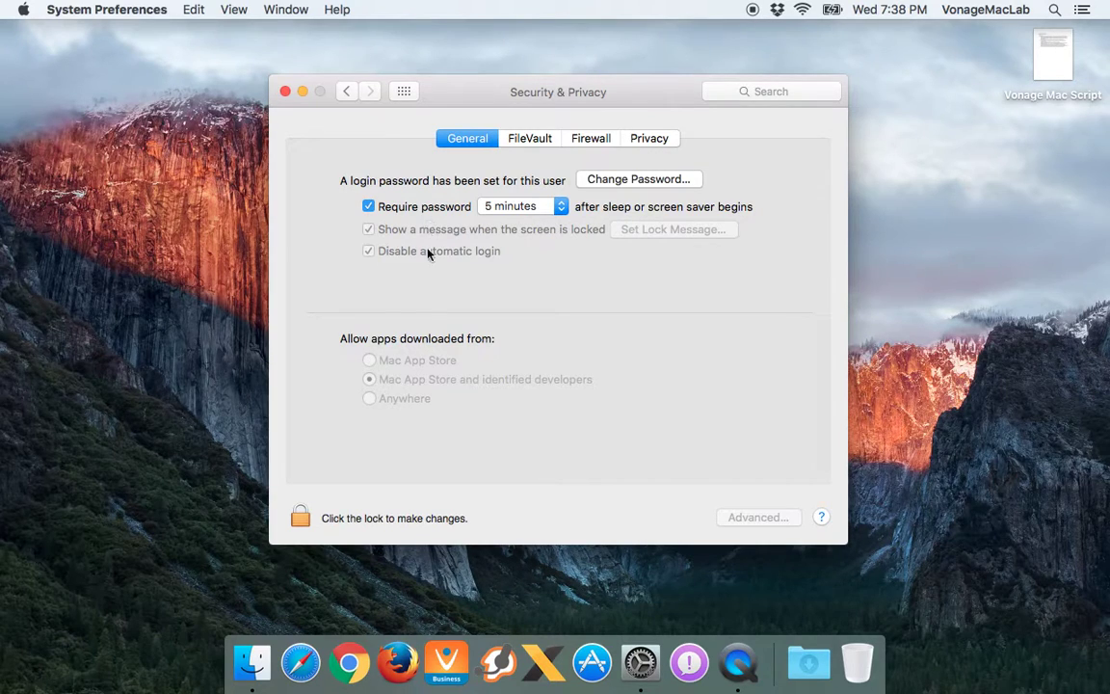
Unlock the Security & Privacy settings with the administrator's username and password
{"action": "left_click", "coordinate": [299, 518]}
{"action": "type", "text": "Rob Clark"}
{"action": "key", "text": "Tab"}
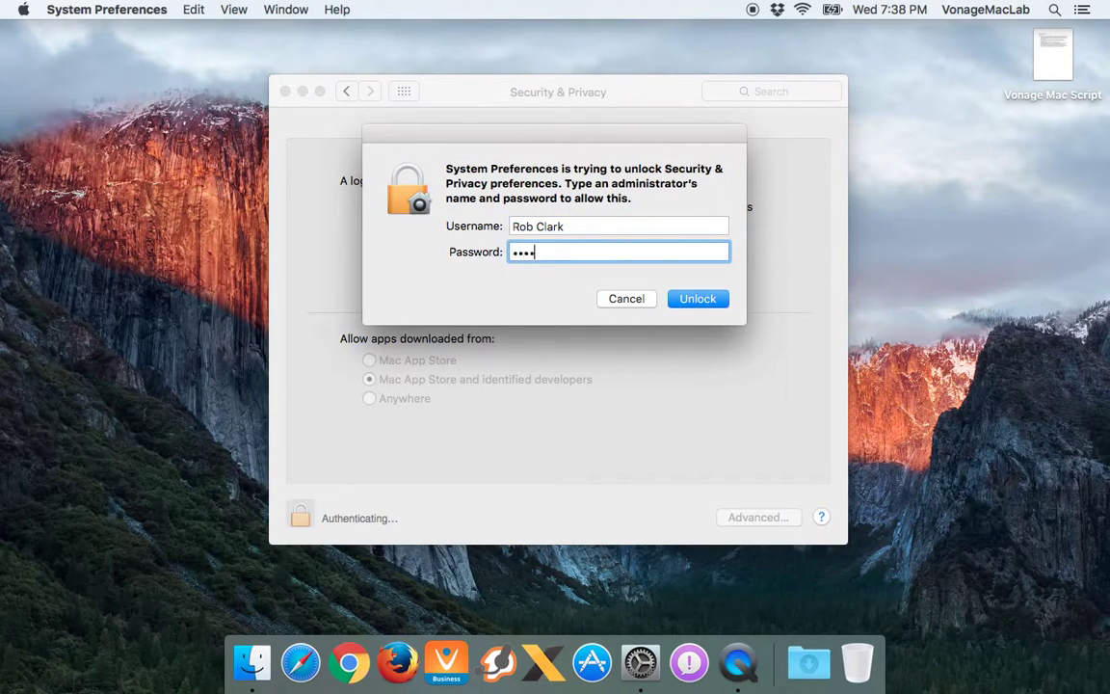
{"action": "key", "text": "Return"}
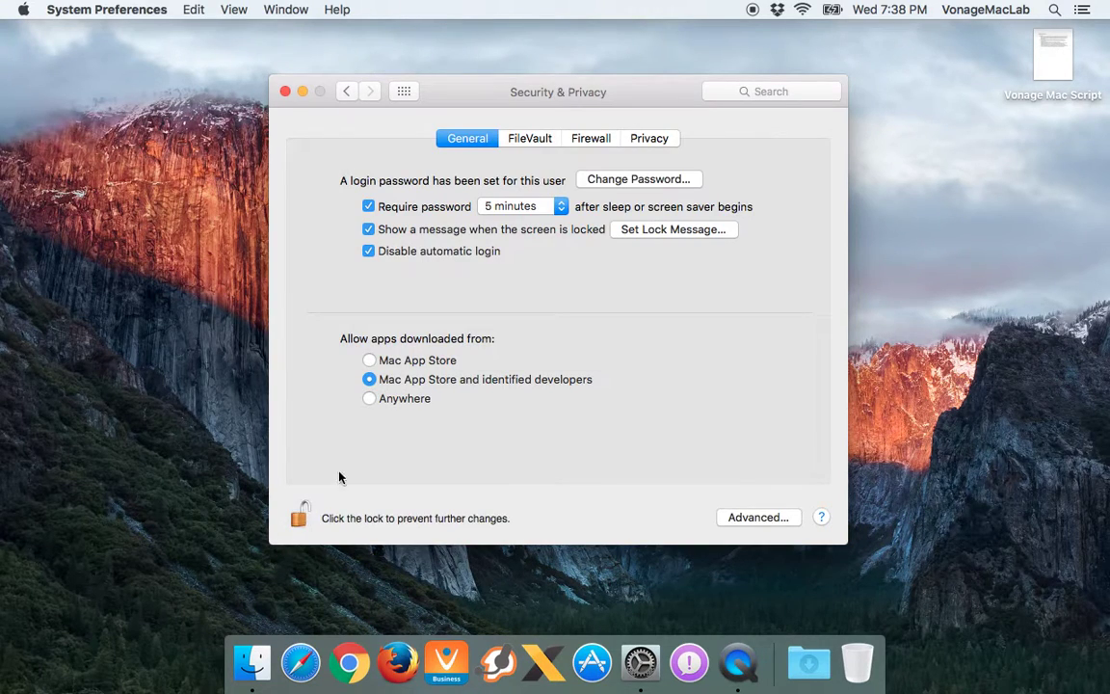
Try allowing apps from Anywhere, revert to App Store and identified developers, and relock
{"action": "left_click", "coordinate": [369, 399]}
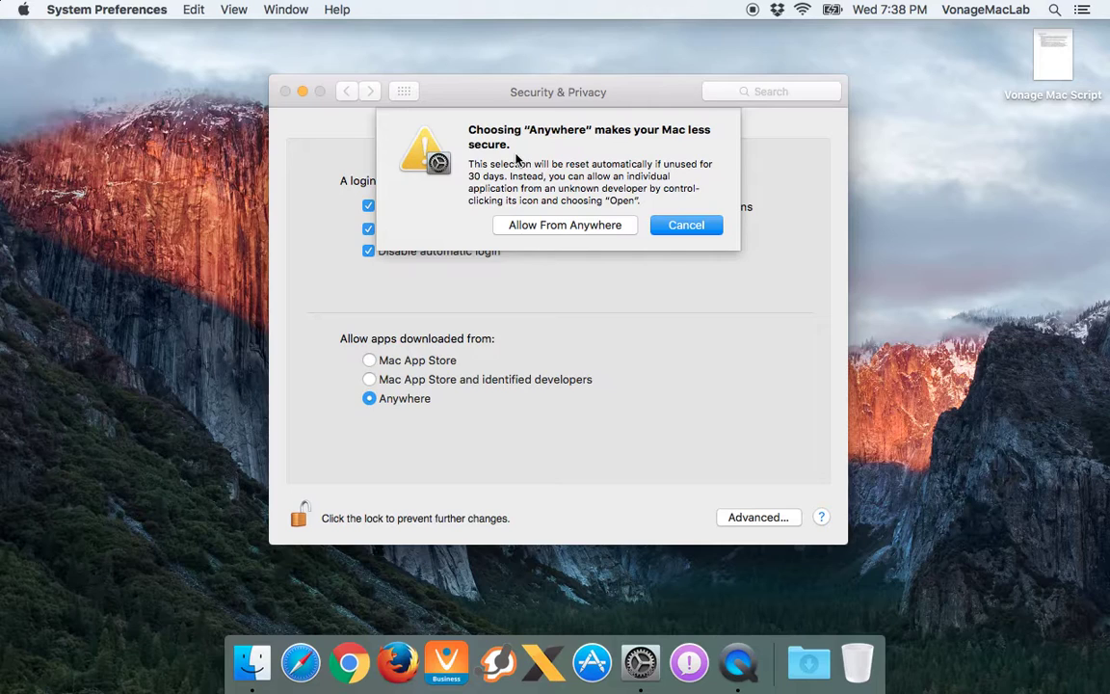
{"action": "left_click", "coordinate": [551, 225]}
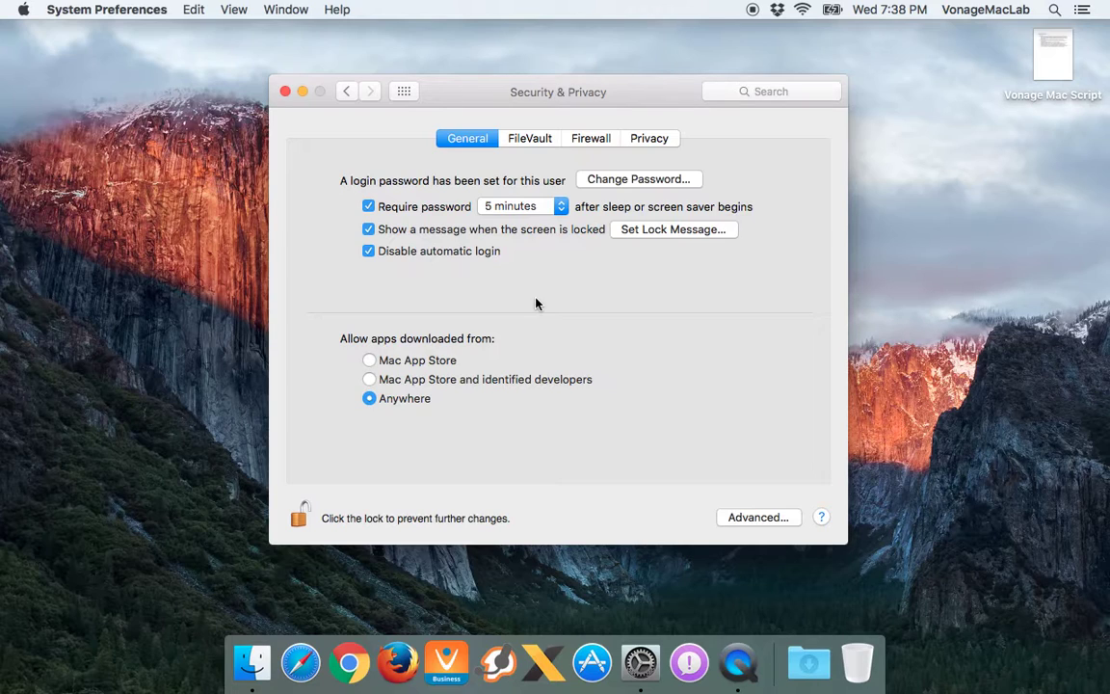
{"action": "left_click", "coordinate": [369, 379]}
{"action": "left_click", "coordinate": [299, 520]}
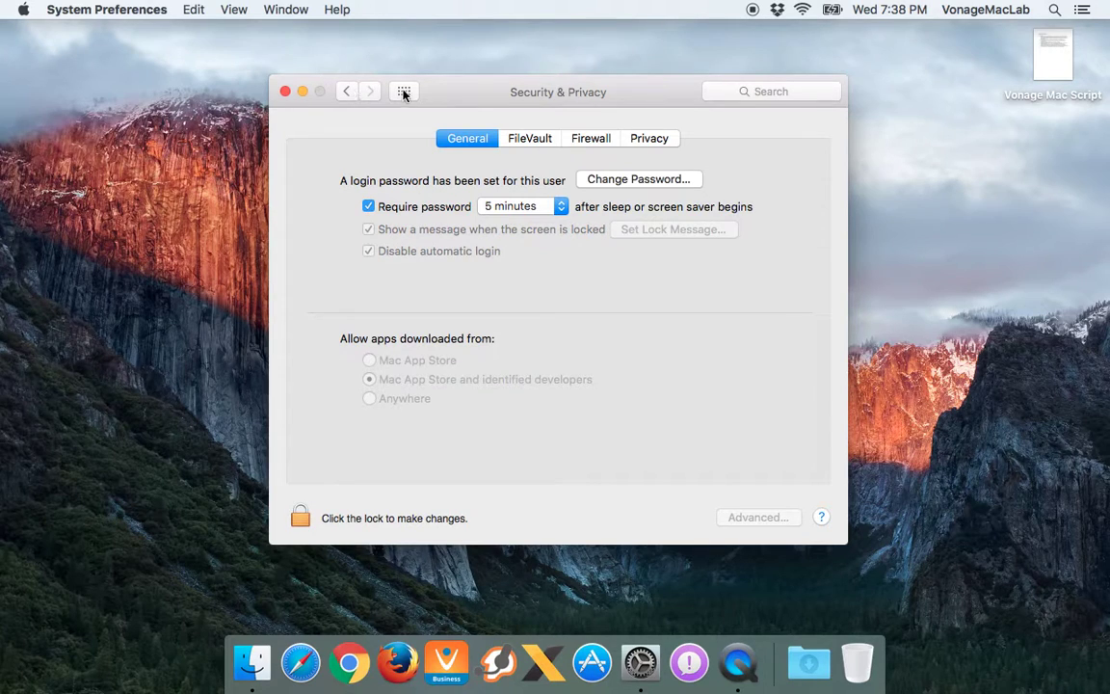
{"action": "left_click", "coordinate": [402, 91]}
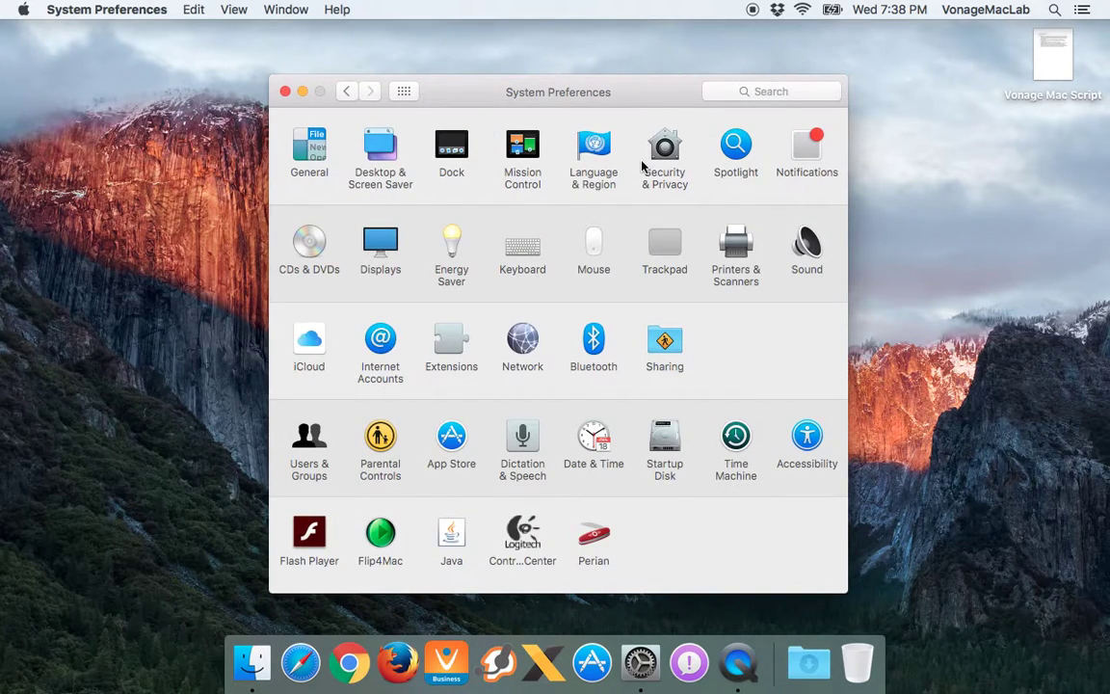
In General, try Graphite appearance, dark menu bar and auto-hide, reverting each to default
{"action": "left_click", "coordinate": [309, 147]}
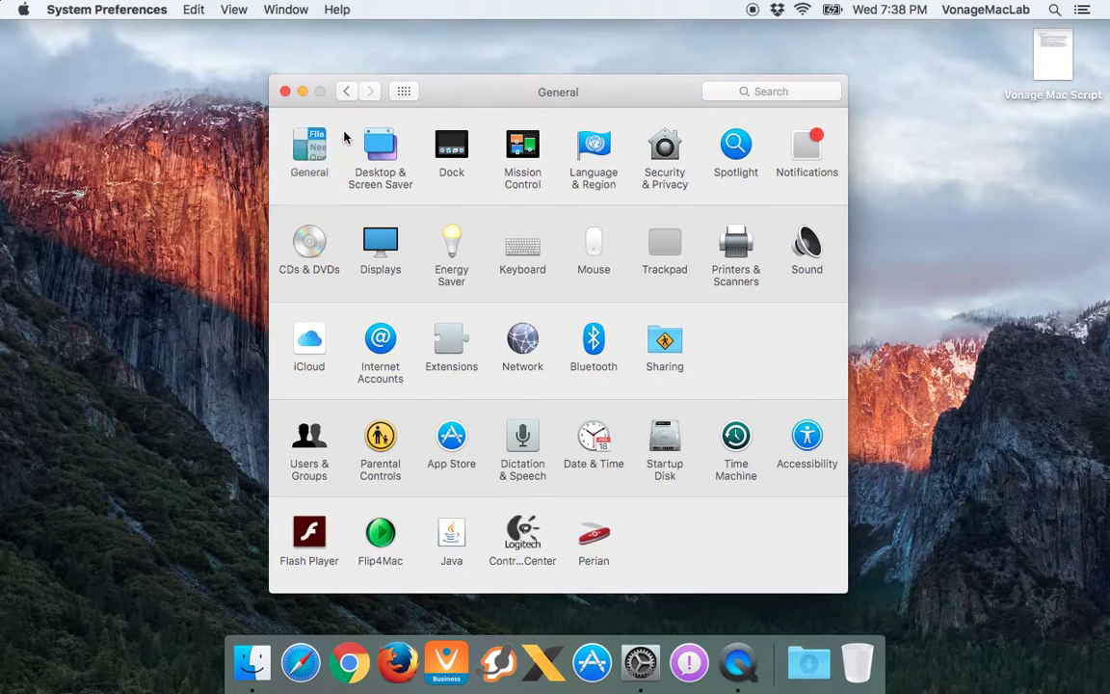
{"action": "left_click", "coordinate": [511, 135]}
{"action": "left_click", "coordinate": [515, 149]}
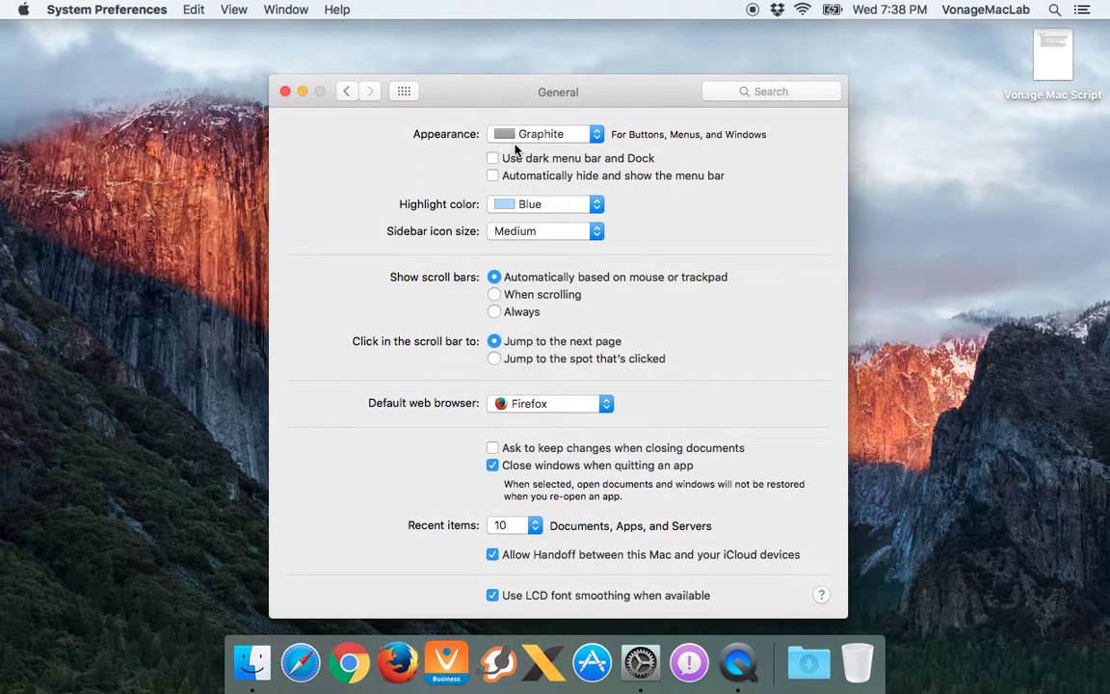
{"action": "left_click", "coordinate": [513, 135]}
{"action": "left_click", "coordinate": [510, 115]}
{"action": "left_click", "coordinate": [493, 158]}
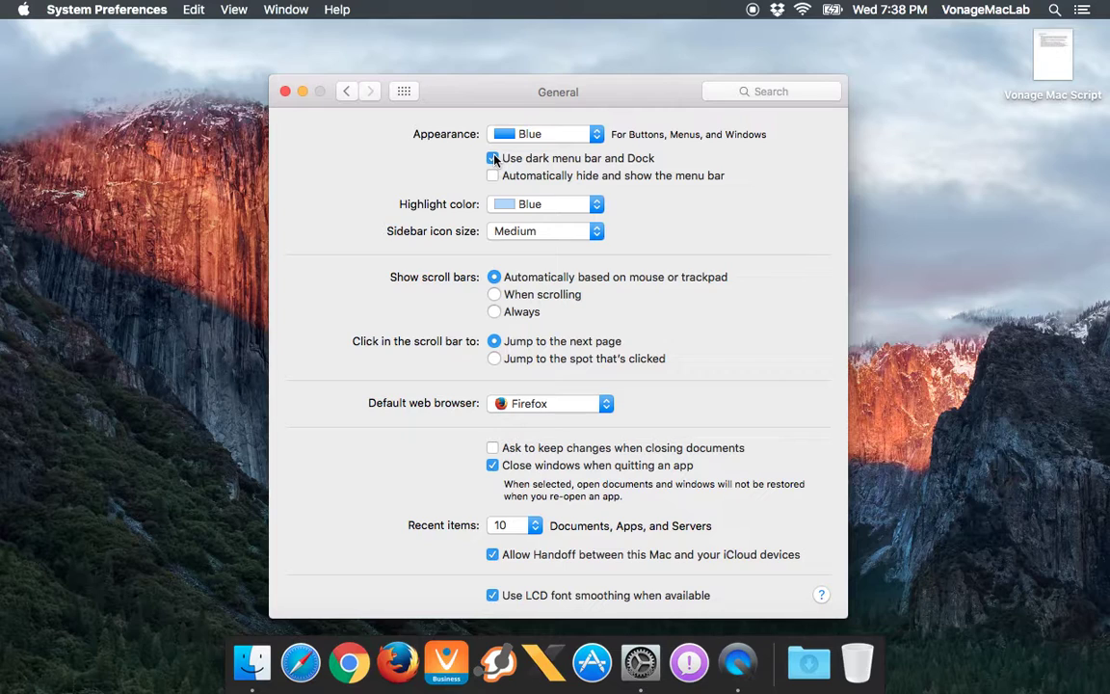
{"action": "left_click", "coordinate": [493, 160]}
{"action": "left_click", "coordinate": [494, 176]}
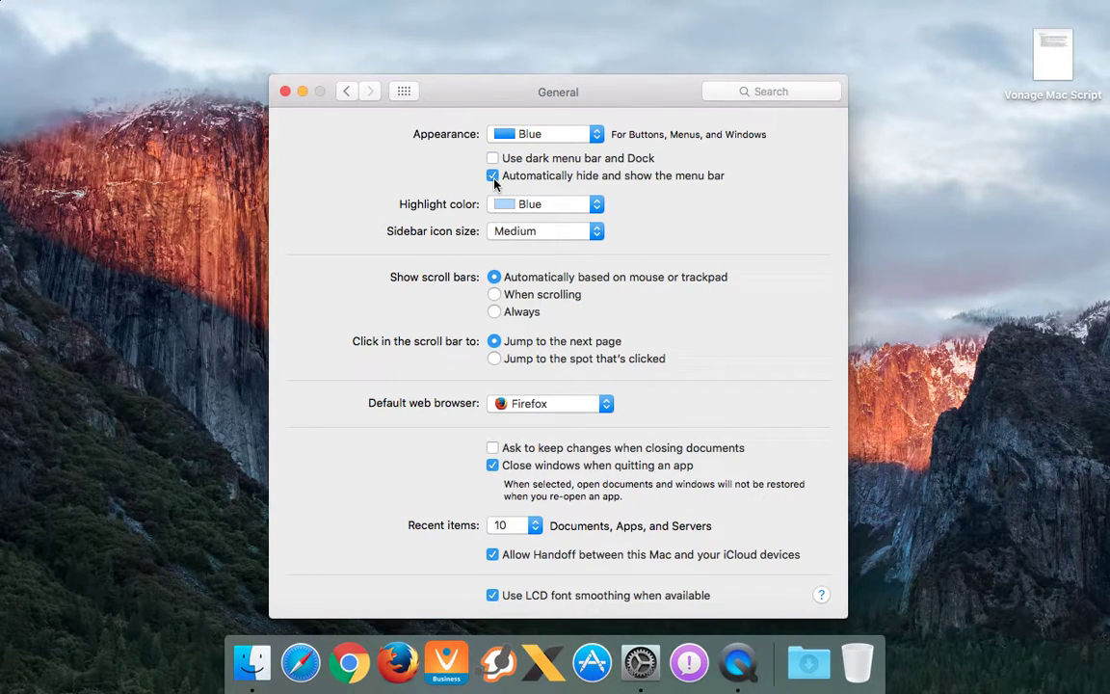
{"action": "left_click", "coordinate": [492, 175]}
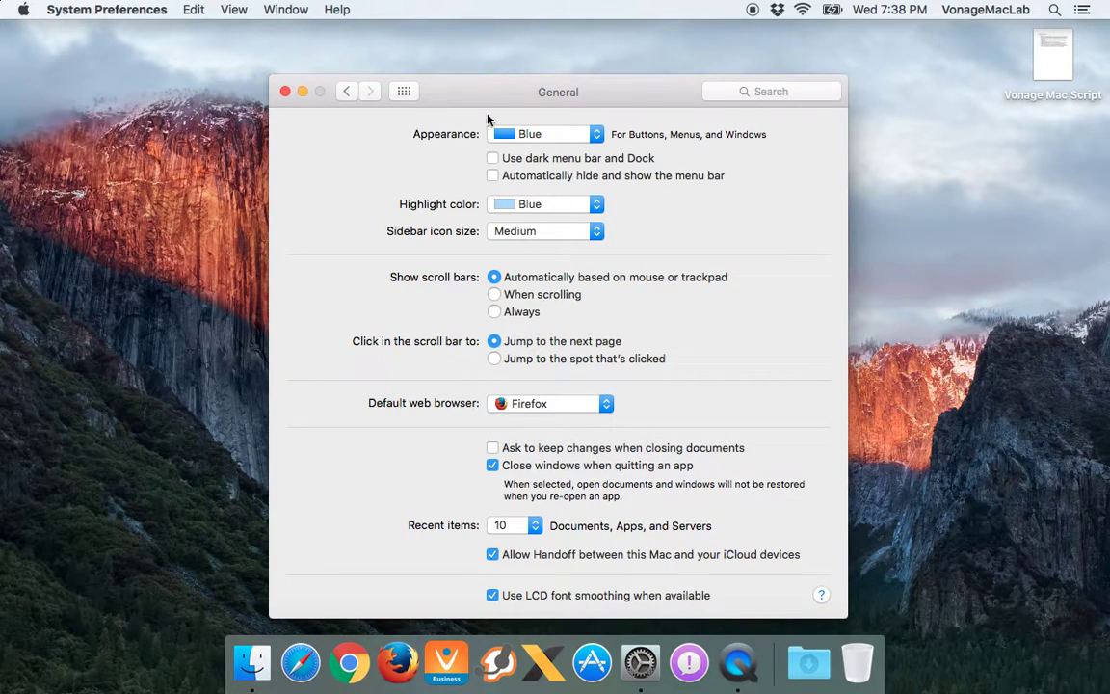
Keep the menu bar always visible and set the highlight colour to Red
{"action": "left_click", "coordinate": [541, 204]}
{"action": "left_click", "coordinate": [535, 190]}
{"action": "left_click", "coordinate": [506, 176]}
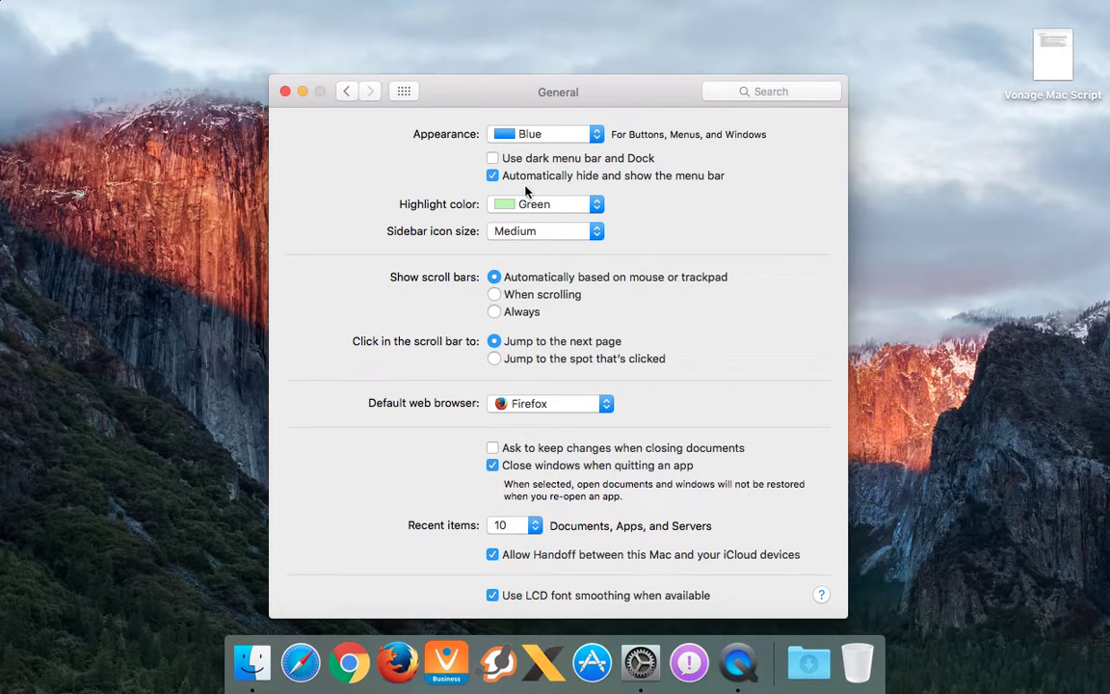
{"action": "left_click", "coordinate": [492, 176]}
{"action": "left_click", "coordinate": [525, 205]}
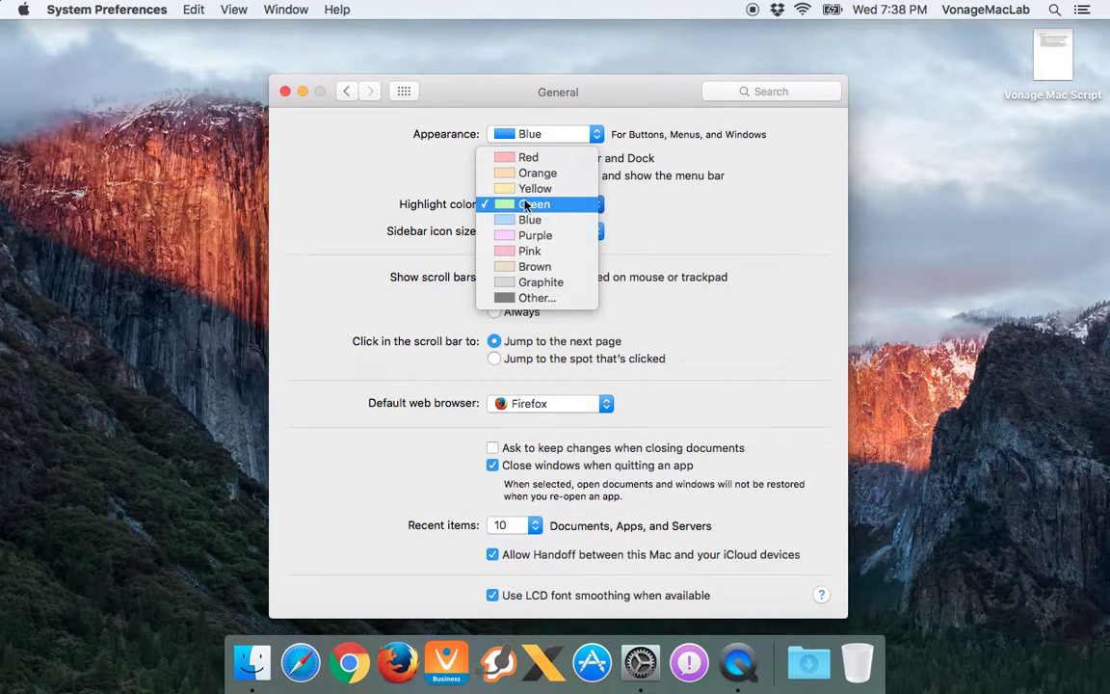
{"action": "left_click", "coordinate": [531, 161]}
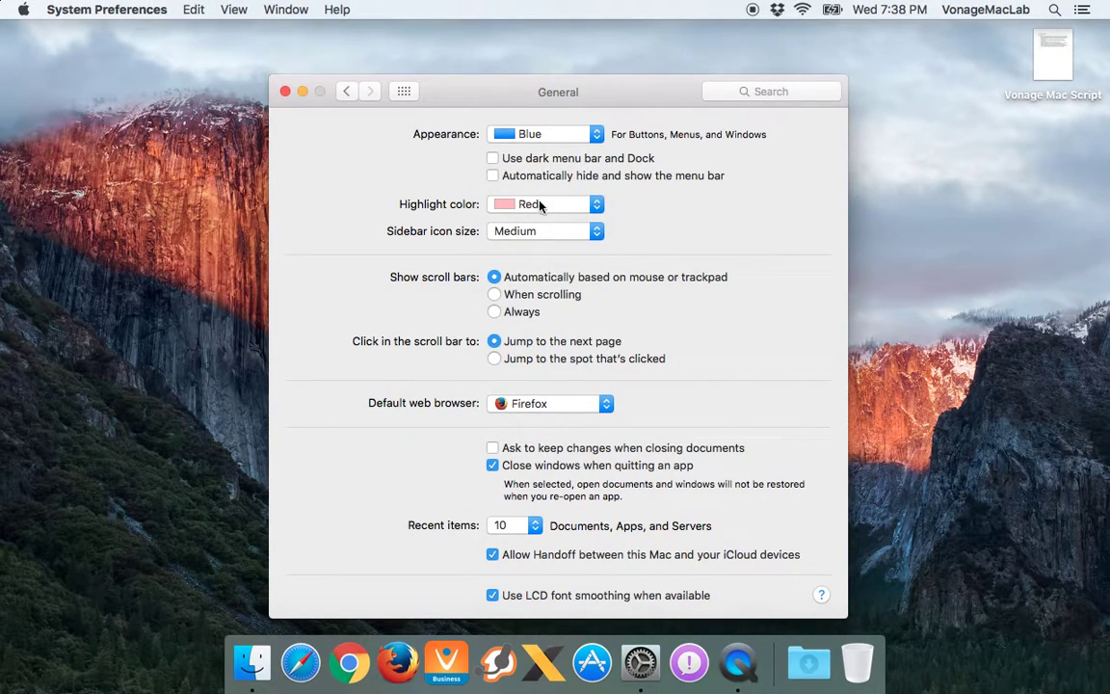
Try Large sidebar icons, then set the sidebar icon size back to Medium
{"action": "left_click", "coordinate": [550, 230]}
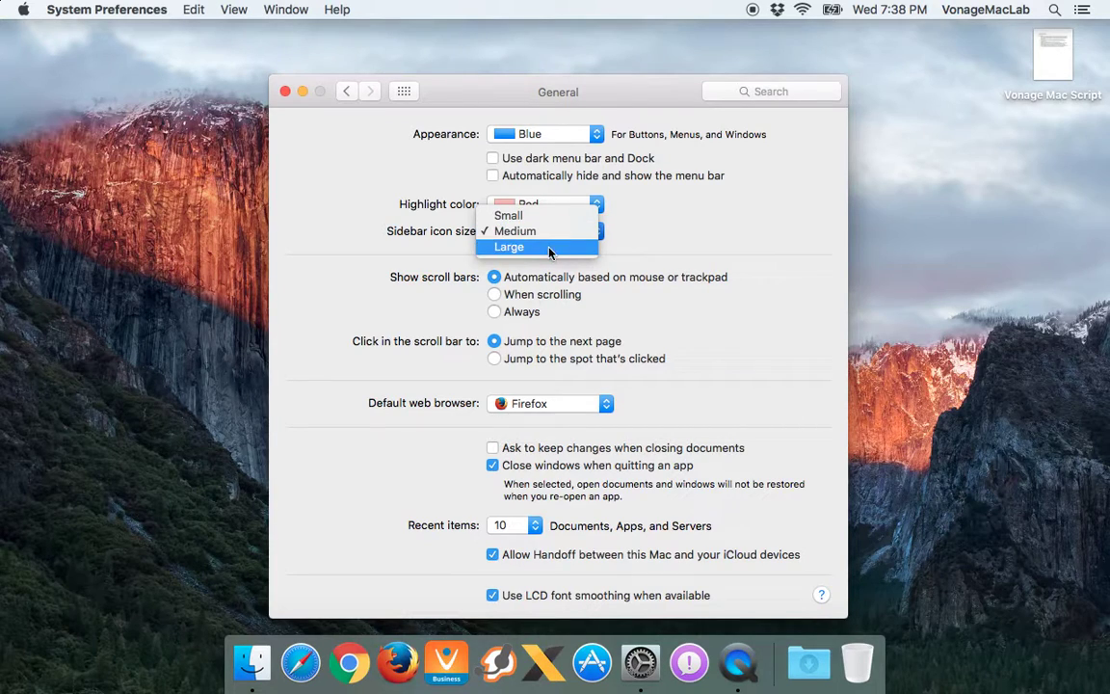
{"action": "left_click", "coordinate": [551, 249]}
{"action": "left_click", "coordinate": [549, 232]}
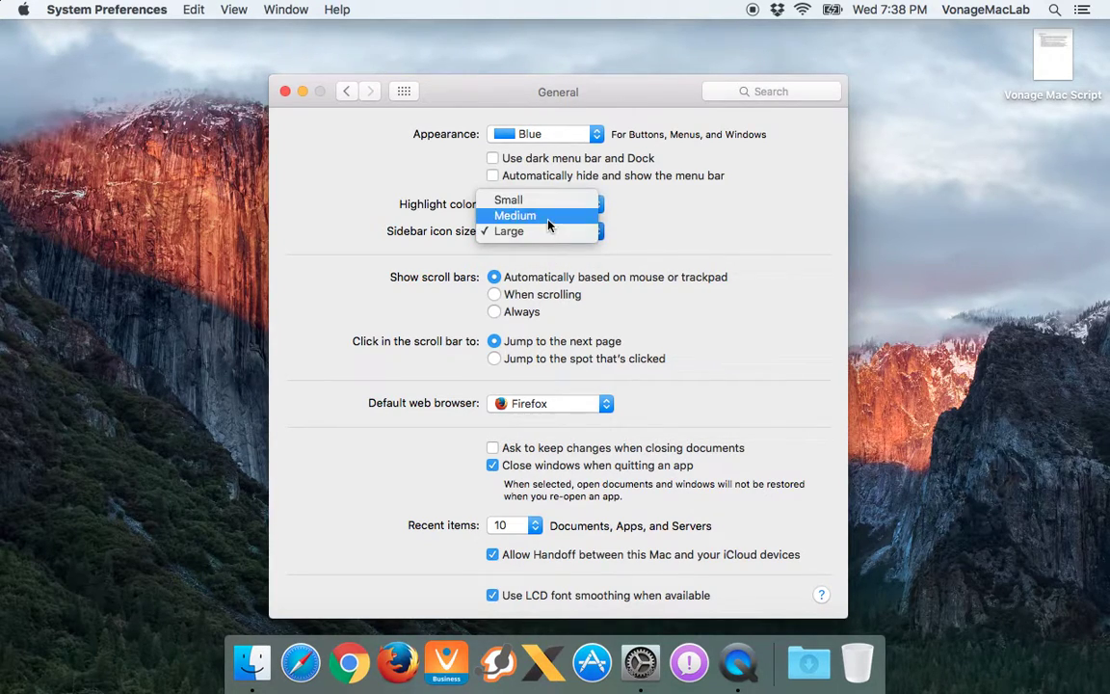
{"action": "left_click", "coordinate": [547, 218]}
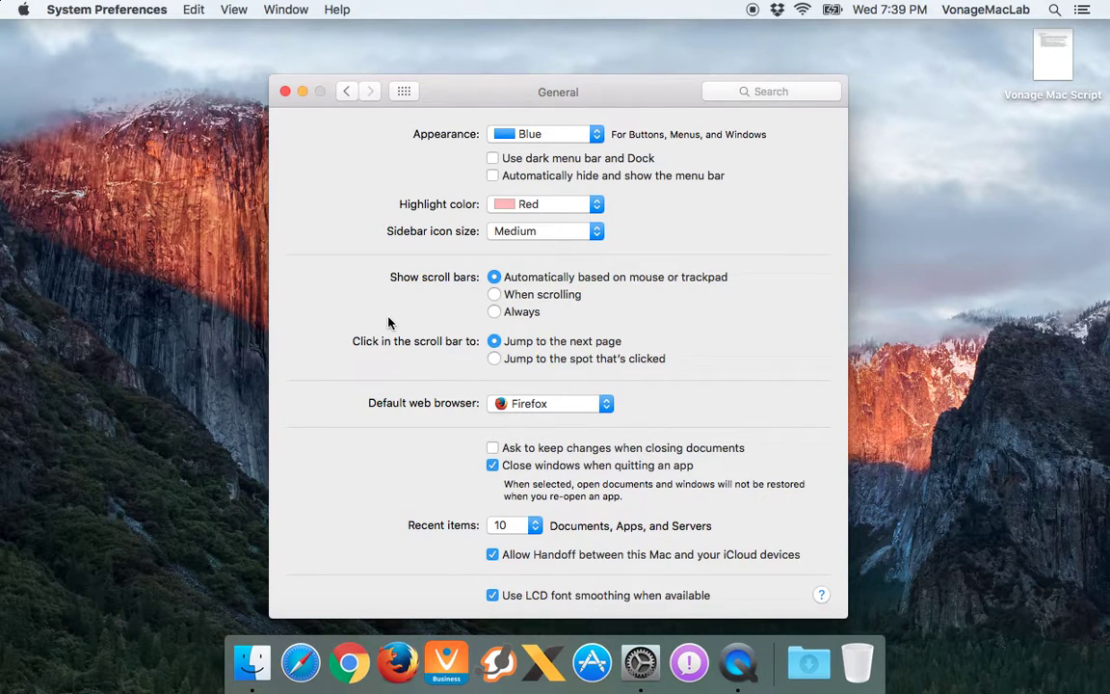
Leave Firefox as the default web browser and return to all preference panes
{"action": "left_click", "coordinate": [532, 403]}
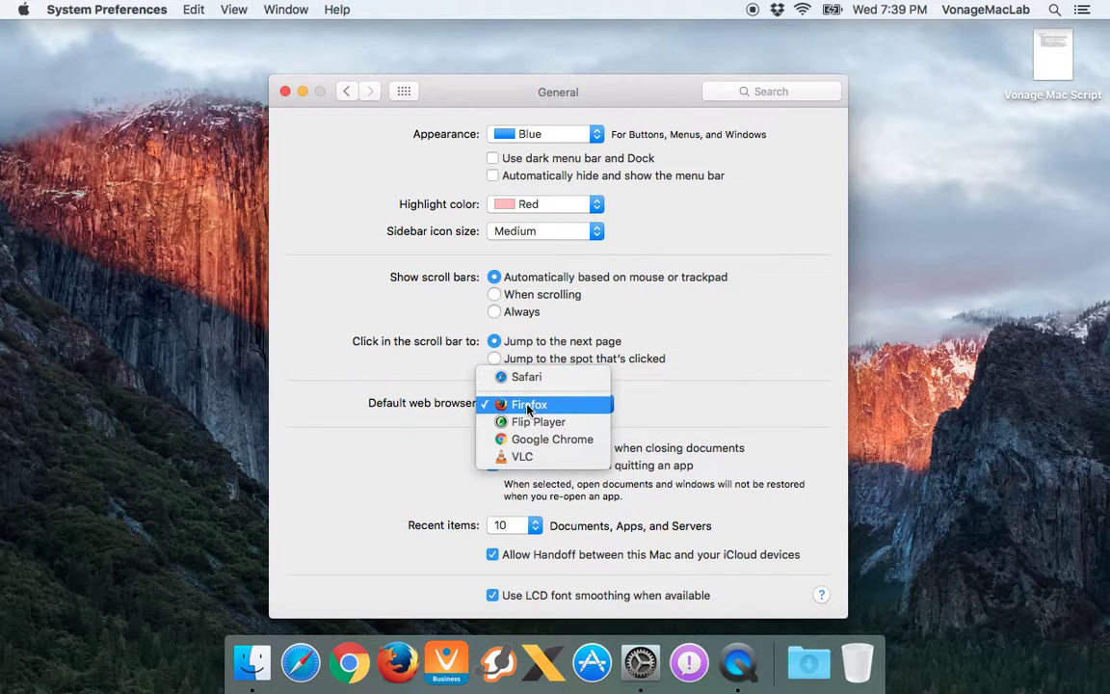
{"action": "left_click", "coordinate": [526, 405]}
{"action": "left_click", "coordinate": [528, 404]}
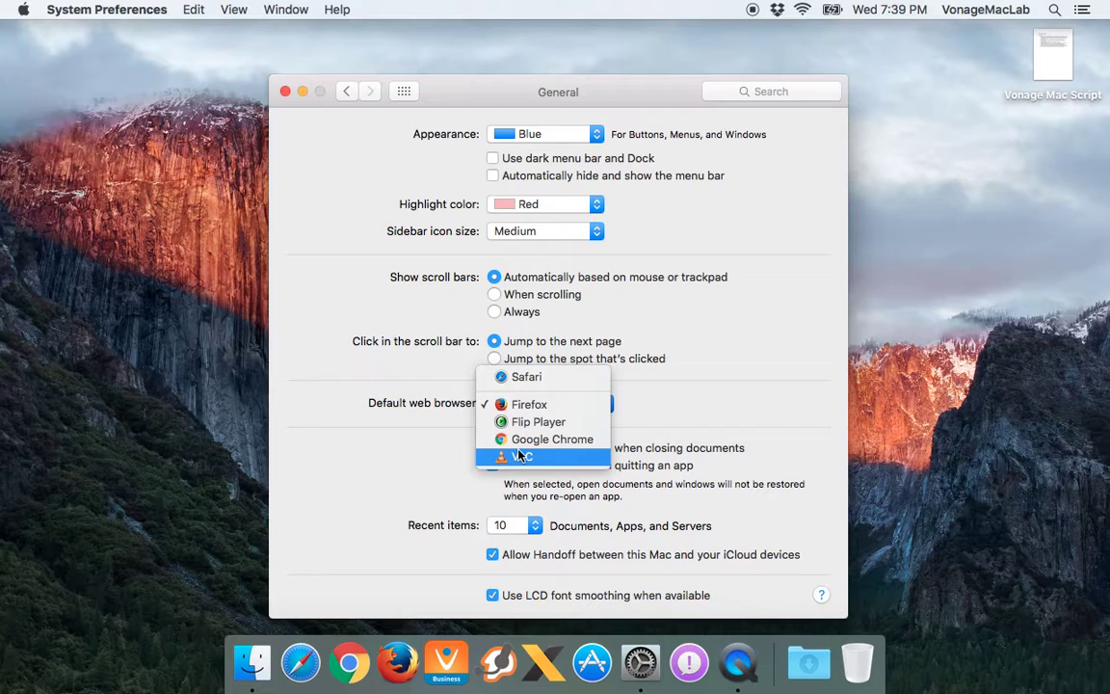
{"action": "left_click", "coordinate": [427, 397]}
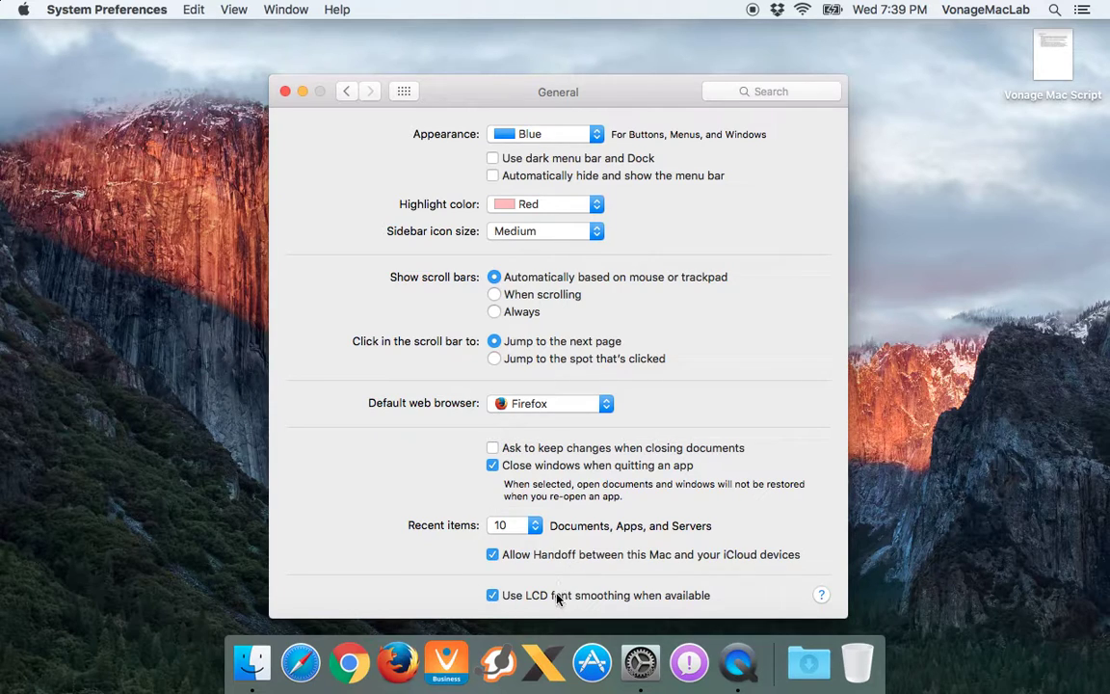
{"action": "left_click", "coordinate": [403, 92]}
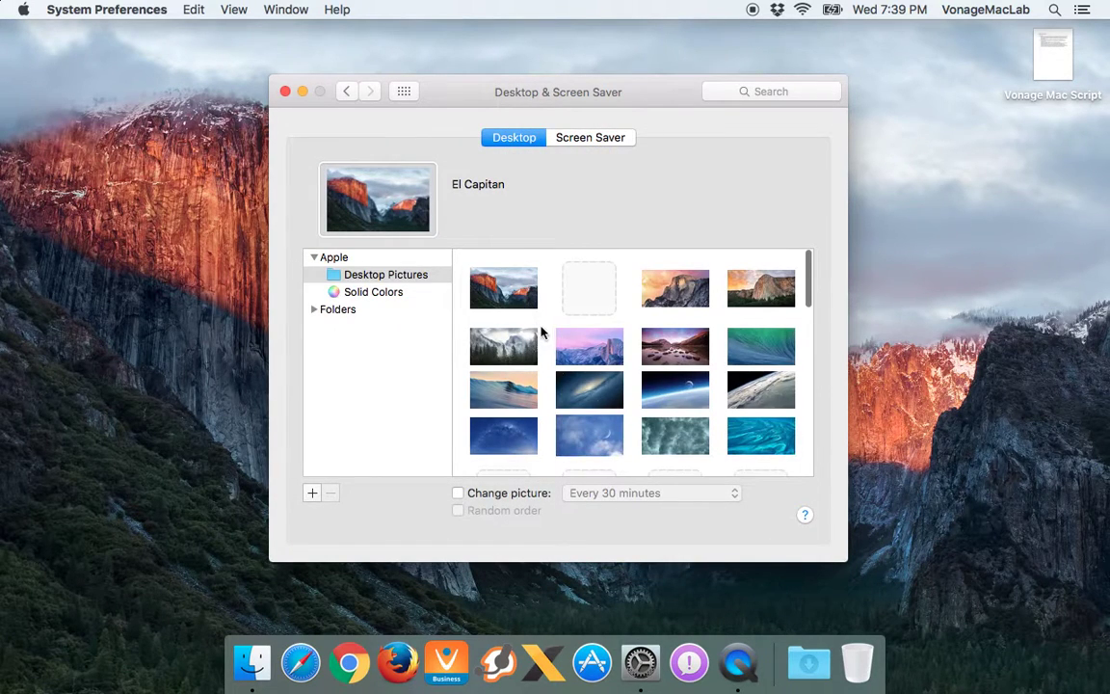
Try the Lion and Frog desktop wallpapers, moving the window aside to see them
{"action": "scroll", "coordinate": [541, 330], "scroll_direction": "down", "scroll_amount": 3}
{"action": "scroll", "coordinate": [545, 333], "scroll_direction": "down", "scroll_amount": 5}
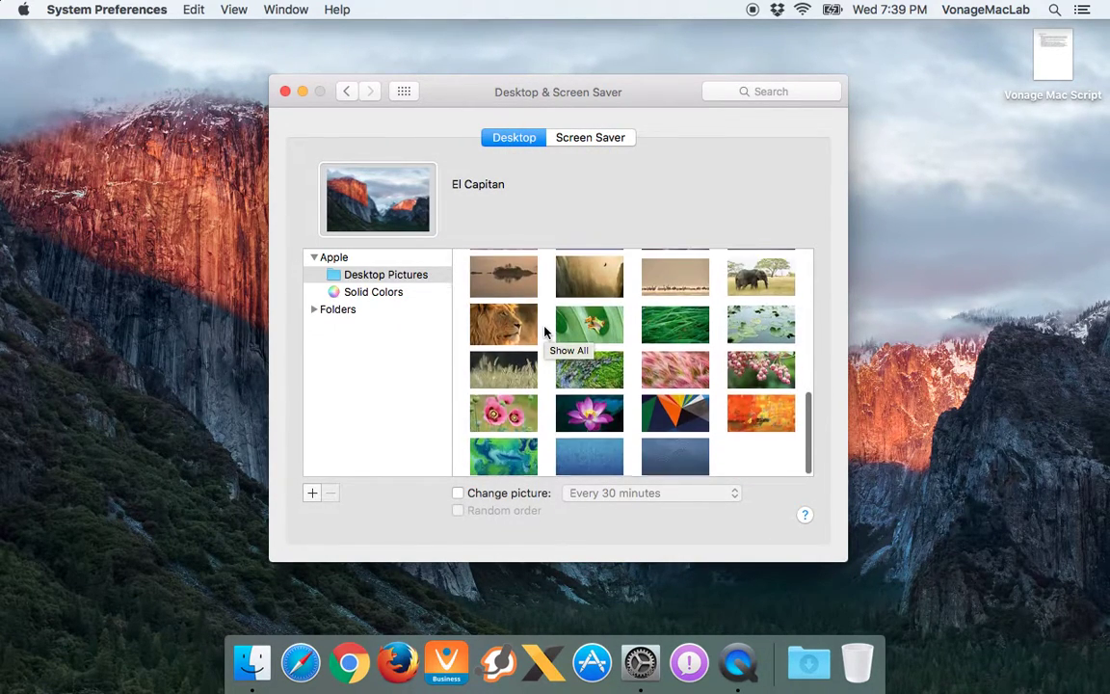
{"action": "left_click", "coordinate": [509, 327]}
{"action": "left_click", "coordinate": [590, 328]}
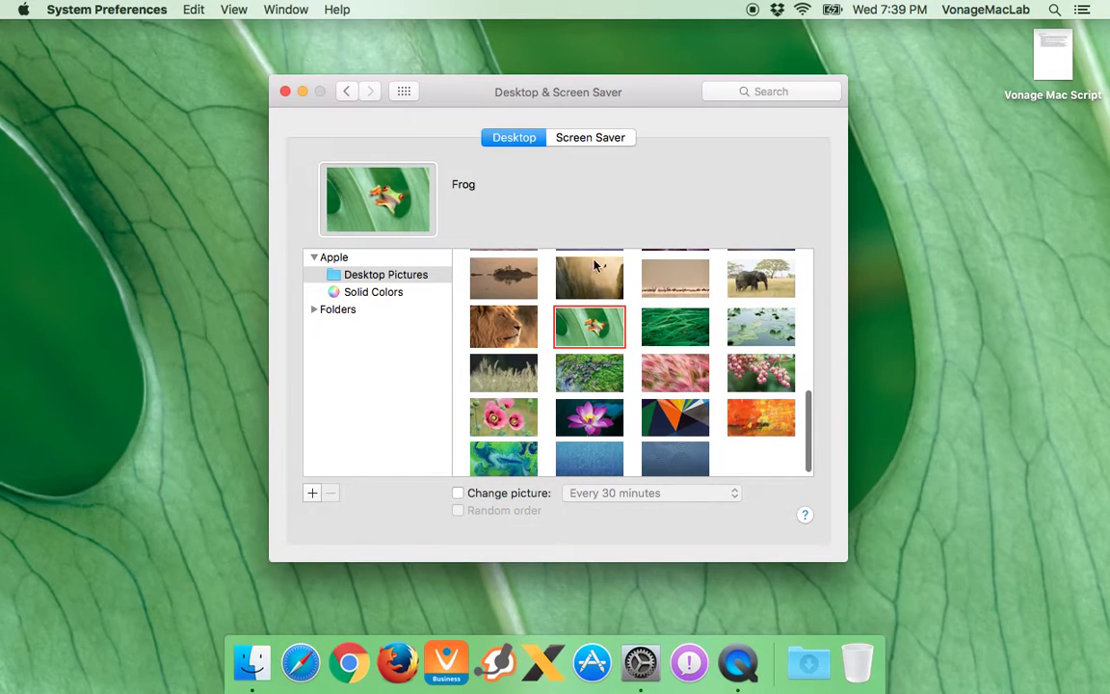
{"action": "left_click_drag", "start_coordinate": [616, 96], "coordinate": [529, 89]}
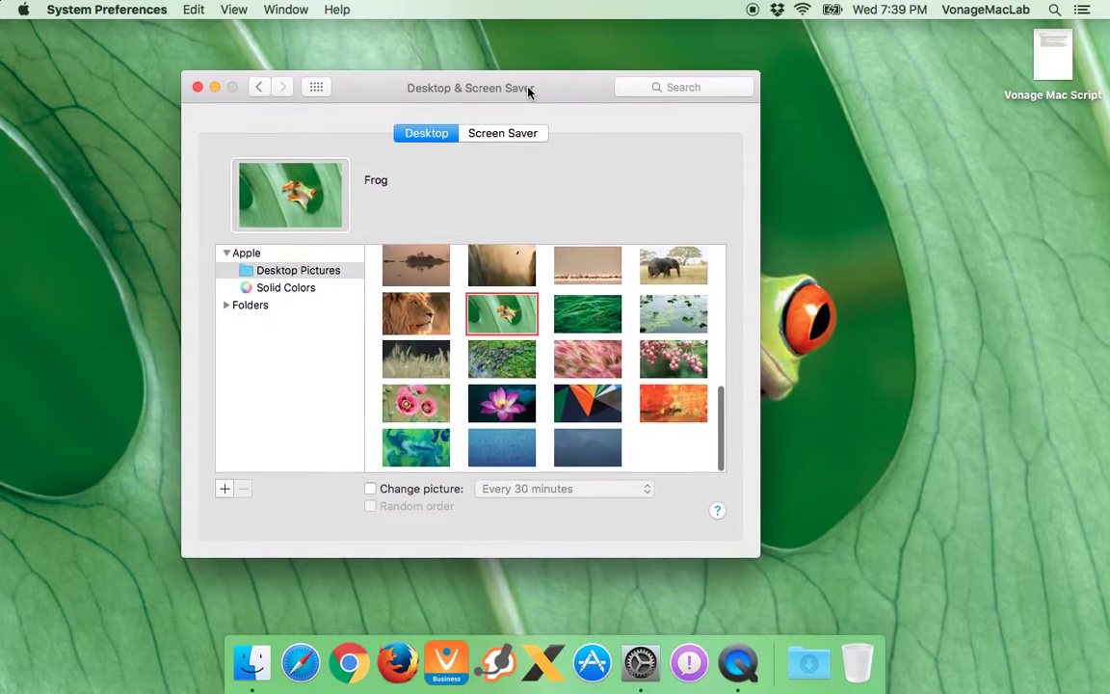
Try Brushes, El Capitan and El Capitan 2, then settle on the Frog wallpaper
{"action": "left_click", "coordinate": [661, 404]}
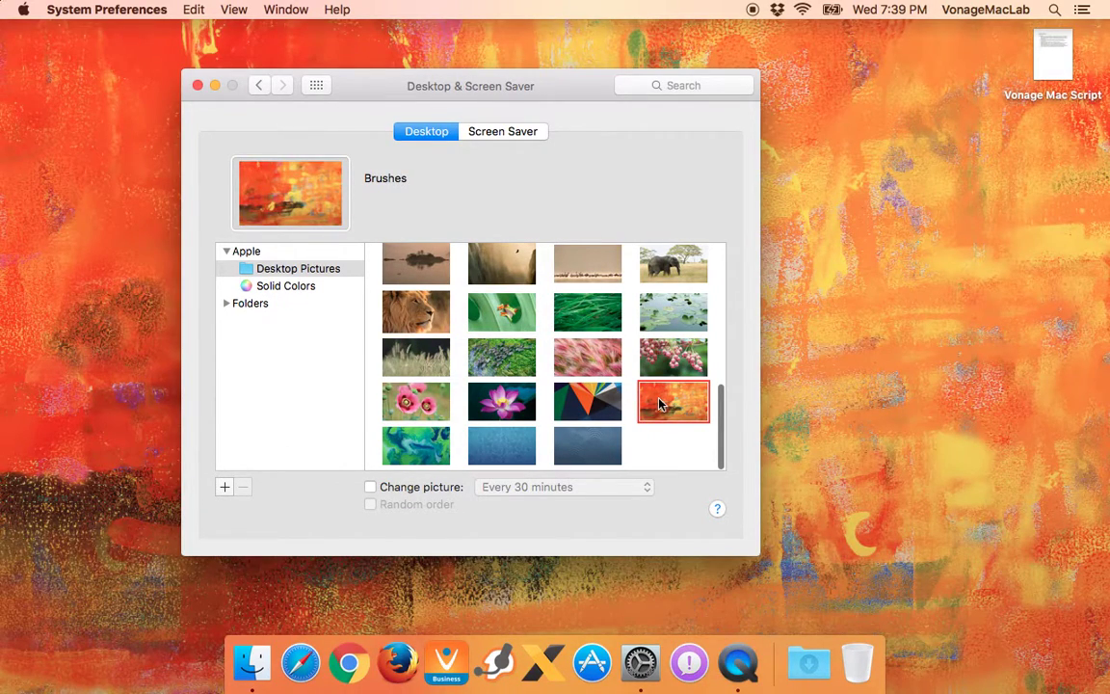
{"action": "scroll", "coordinate": [462, 281], "scroll_direction": "up", "scroll_amount": 10}
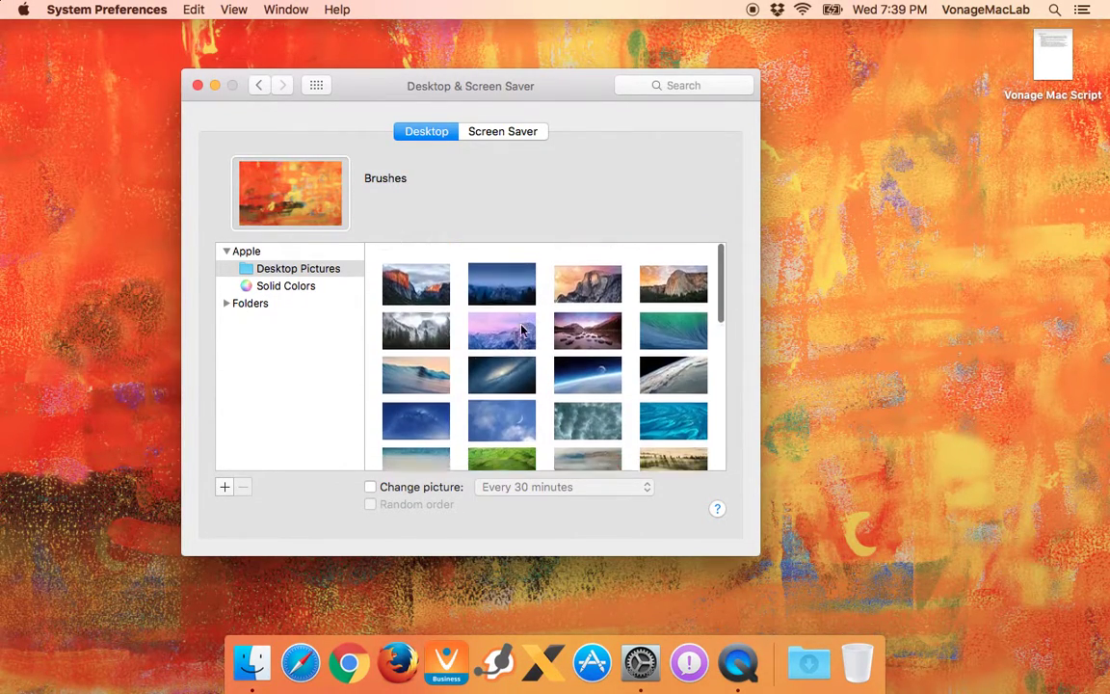
{"action": "left_click", "coordinate": [429, 270]}
{"action": "left_click", "coordinate": [519, 272]}
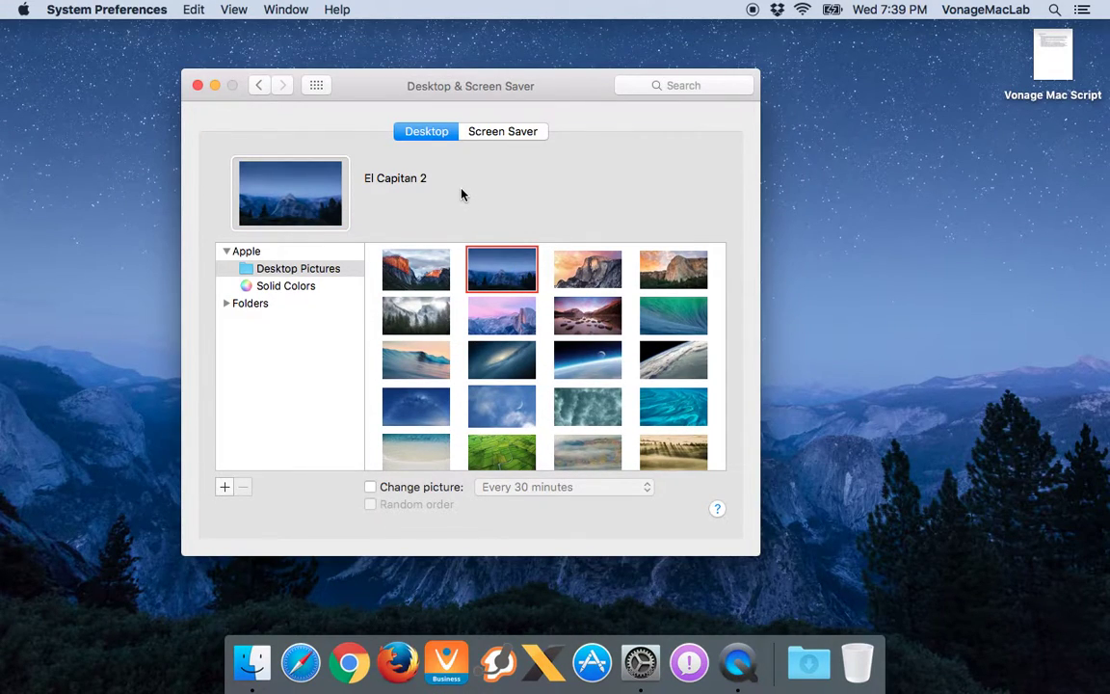
{"action": "scroll", "coordinate": [494, 342], "scroll_direction": "down", "scroll_amount": 10}
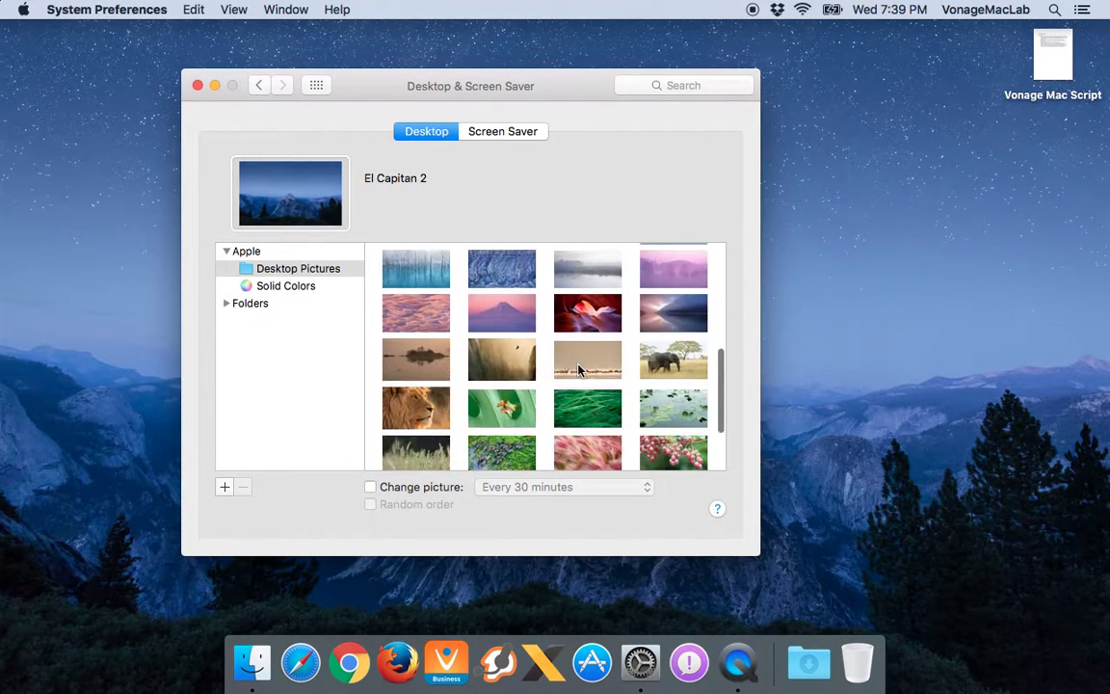
{"action": "left_click", "coordinate": [503, 390]}
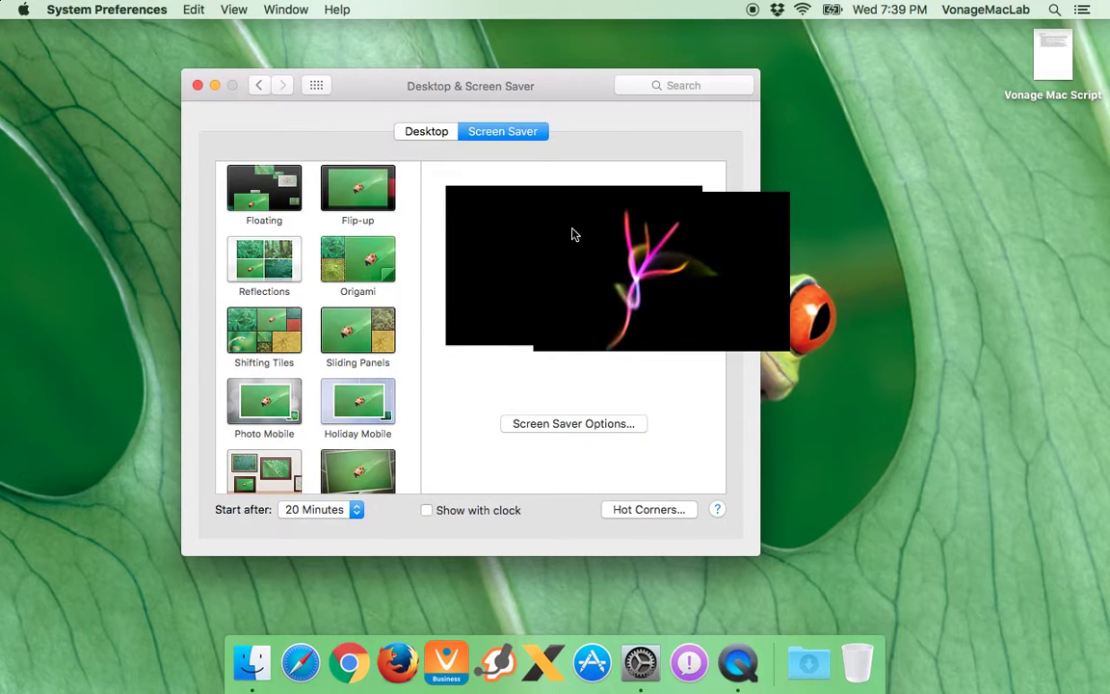
Preview the screen saver full-screen, then return to all preference panes
{"action": "left_click_drag", "start_coordinate": [582, 87], "coordinate": [624, 89]}
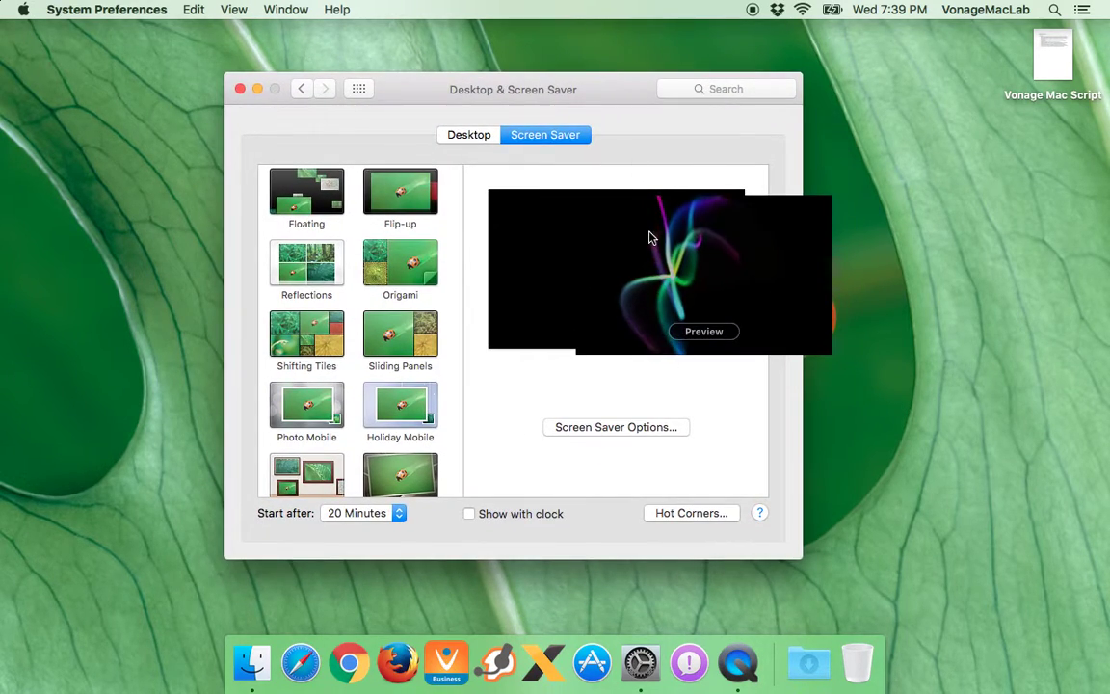
{"action": "left_click", "coordinate": [699, 327]}
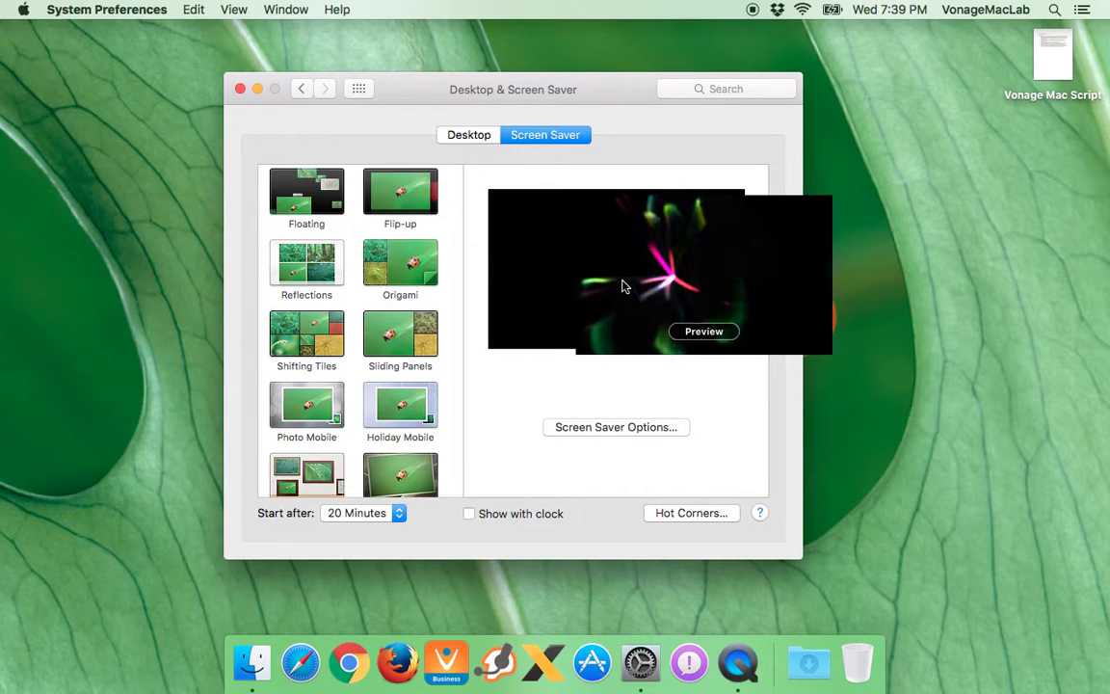
{"action": "left_click", "coordinate": [362, 89]}
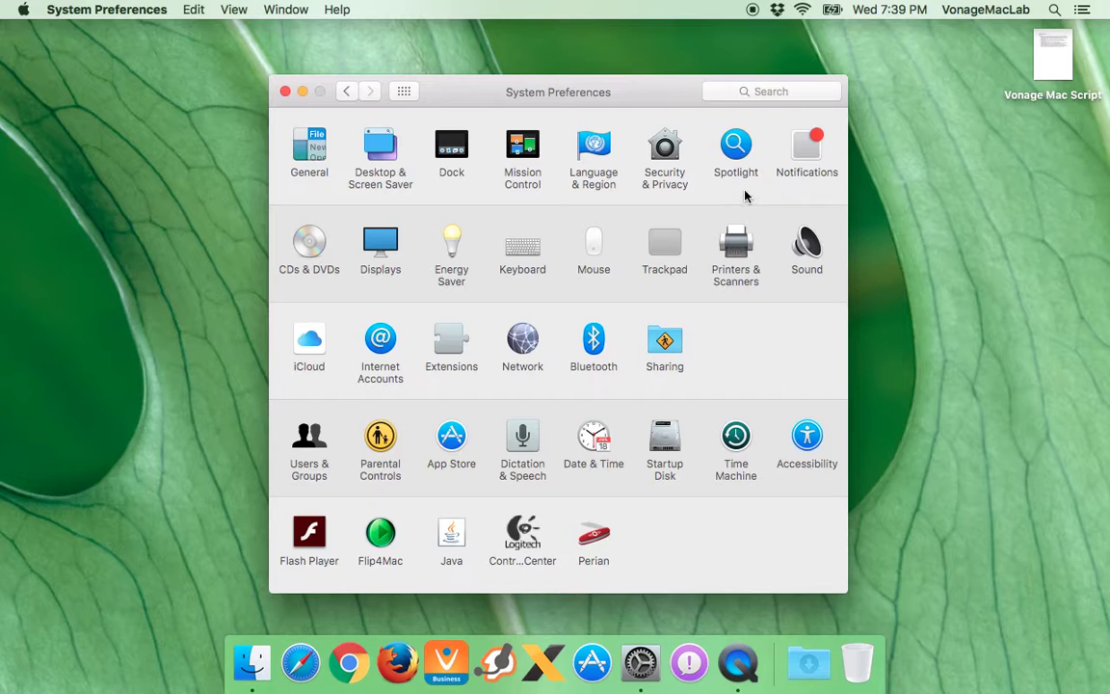
Shrink then enlarge the Dock slightly, toggle magnification, and keep the Genie minimise effect
{"action": "left_click", "coordinate": [449, 149]}
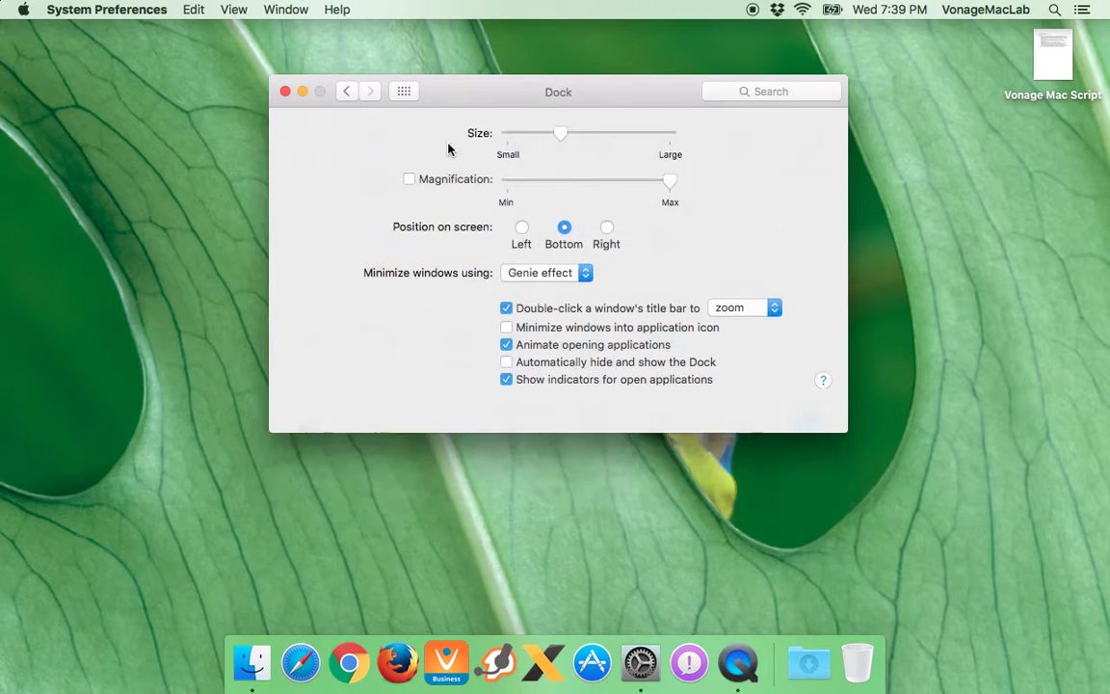
{"action": "left_click_drag", "start_coordinate": [563, 140], "coordinate": [534, 140]}
{"action": "left_click", "coordinate": [408, 182]}
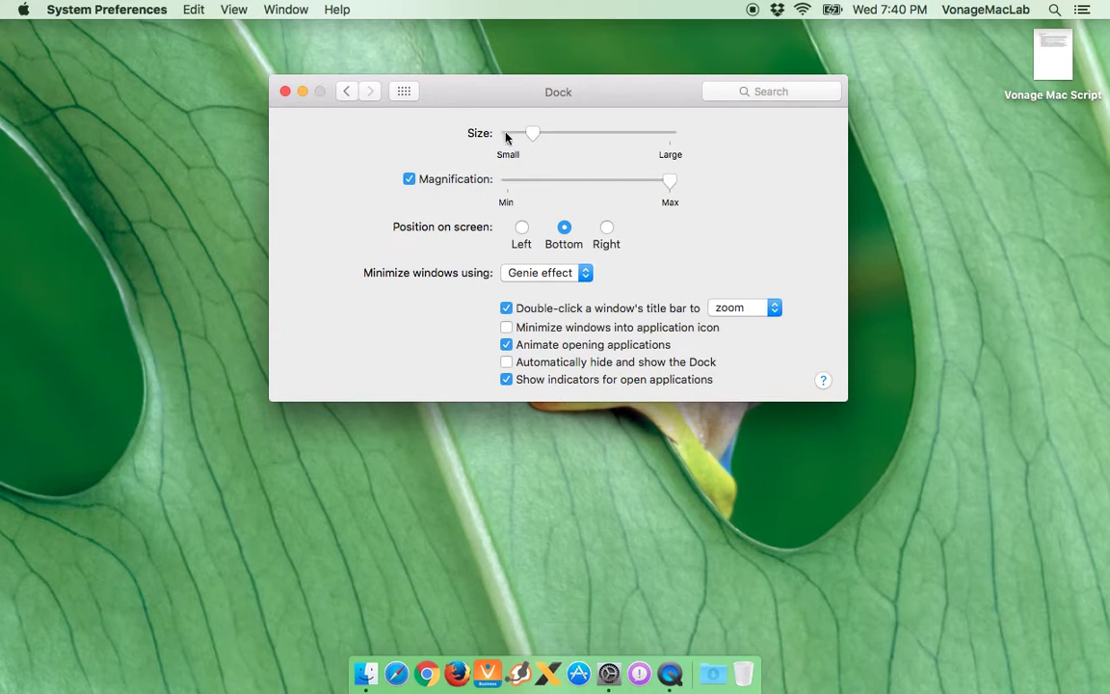
{"action": "left_click_drag", "start_coordinate": [533, 141], "coordinate": [567, 142]}
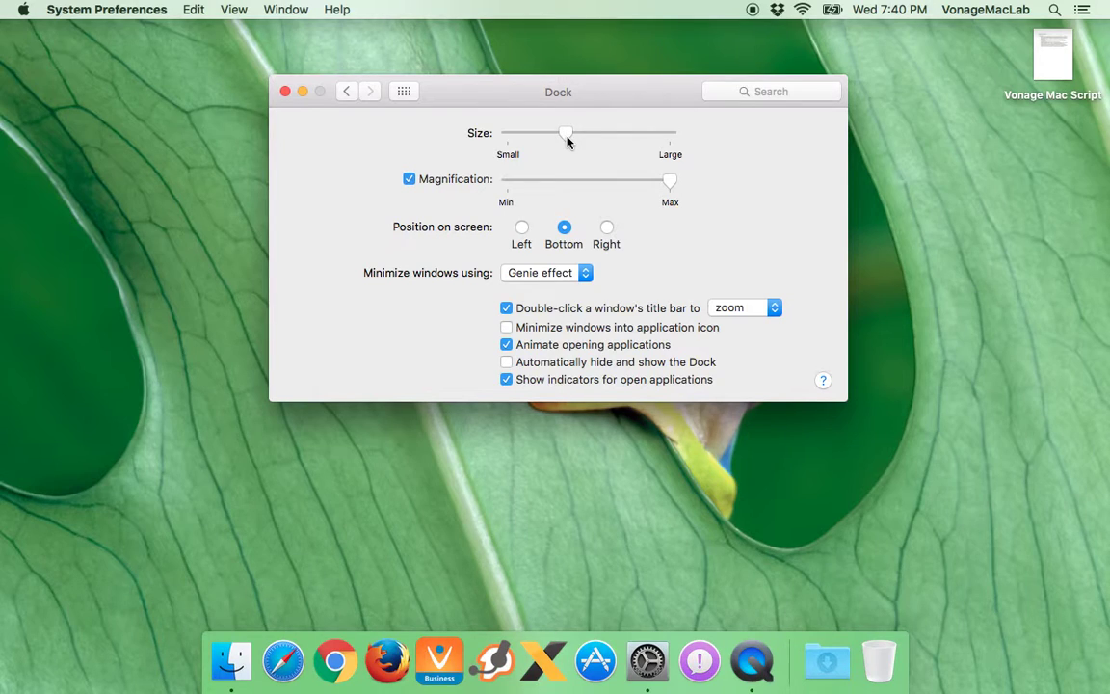
{"action": "left_click", "coordinate": [537, 273]}
{"action": "left_click", "coordinate": [541, 274]}
Open the Mission Control settings and briefly show Mission Control's window overview
{"action": "left_click", "coordinate": [403, 91]}
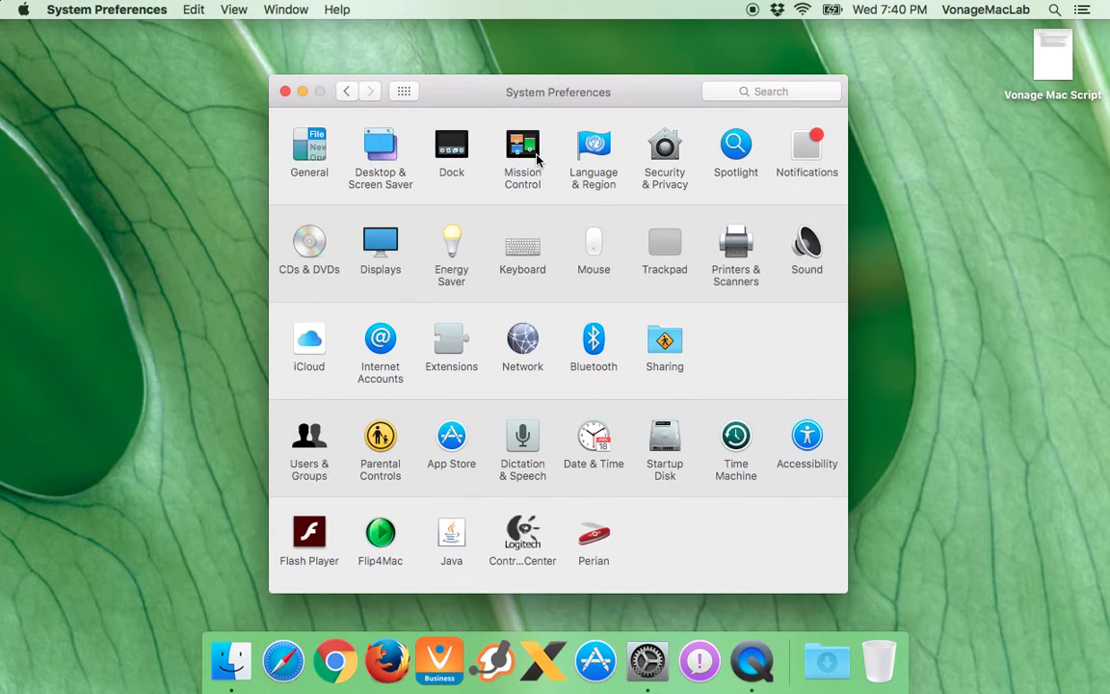
{"action": "left_click", "coordinate": [528, 150]}
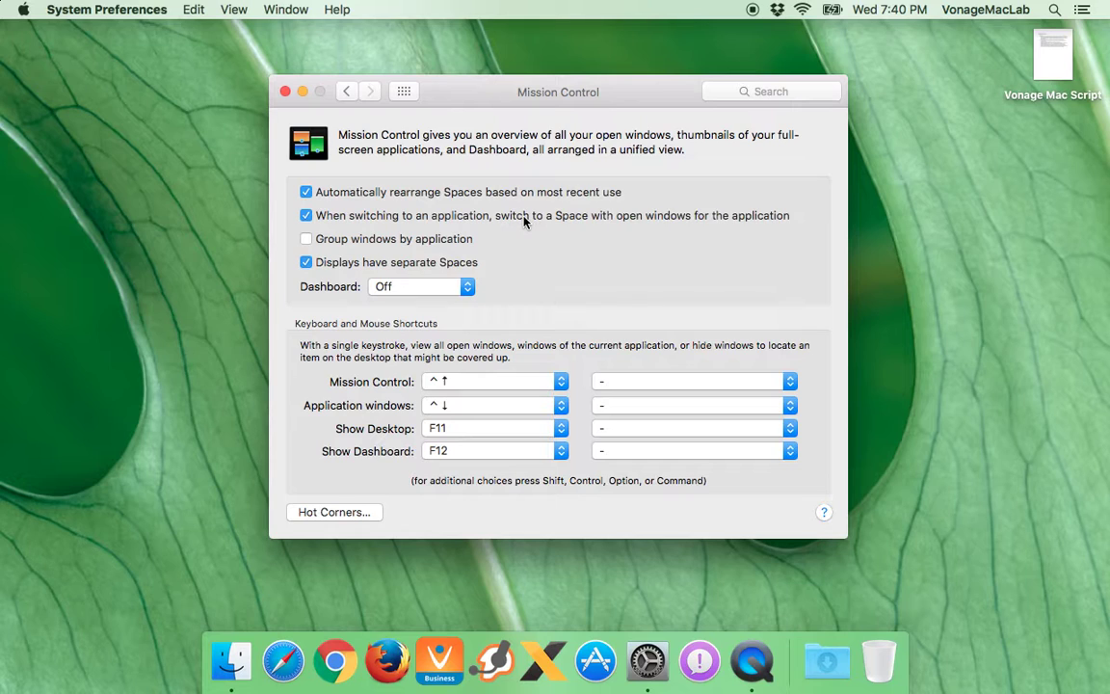
{"action": "key", "text": "super+l"}
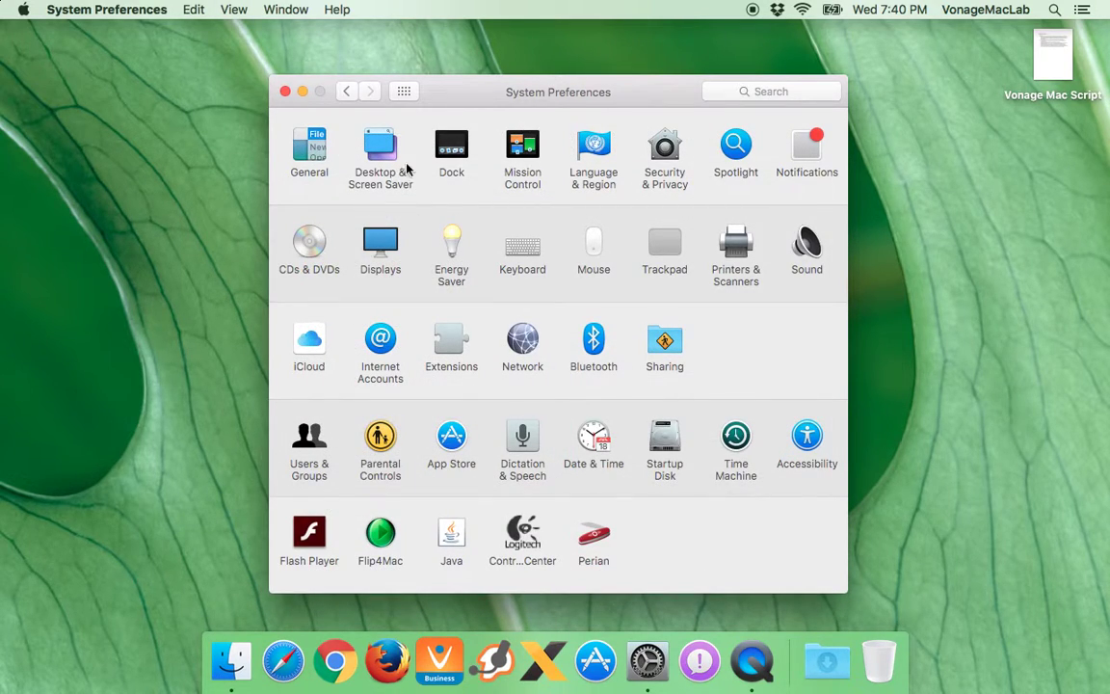
{"action": "left_click", "coordinate": [525, 152]}
{"action": "key", "text": "ctrl+Up"}
{"action": "key", "text": "ctrl+Up"}
{"action": "key", "text": "ctrl+Up"}
{"action": "key", "text": "ctrl+Up"}
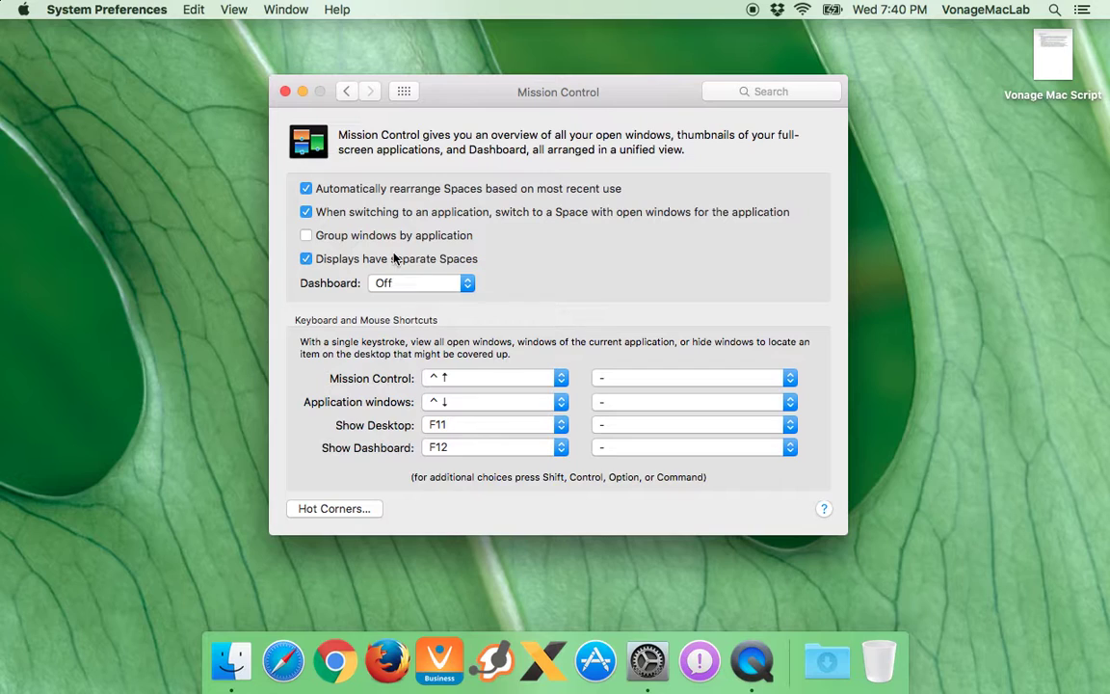
Check the Dashboard options, leaving Dashboard Off, and return to all preference panes
{"action": "left_click", "coordinate": [421, 284]}
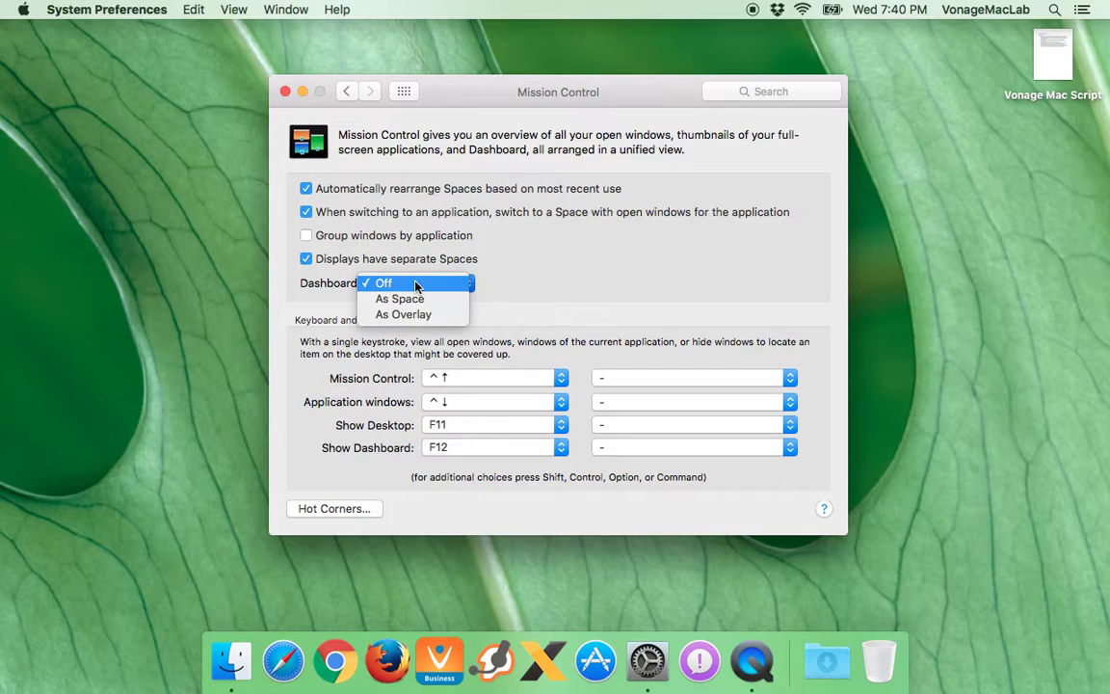
{"action": "left_click", "coordinate": [490, 194]}
{"action": "left_click", "coordinate": [417, 283]}
{"action": "left_click", "coordinate": [396, 122]}
{"action": "left_click", "coordinate": [407, 94]}
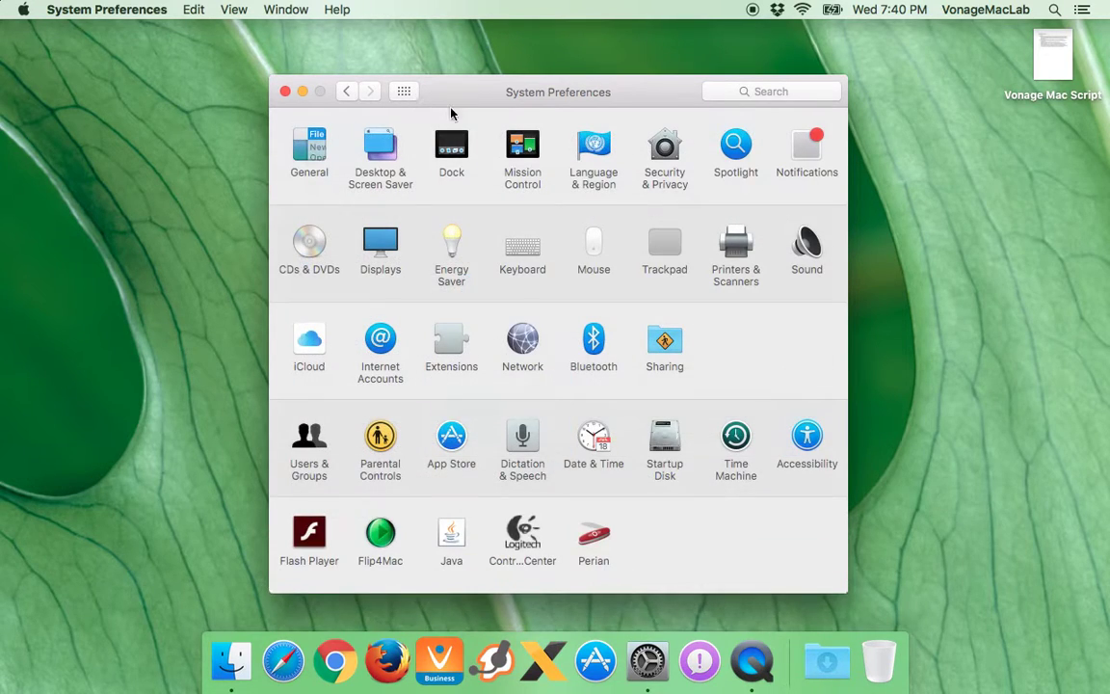
Browse the Spotlight settings, then look at Notifications and return to the pane grid
{"action": "left_click", "coordinate": [729, 148]}
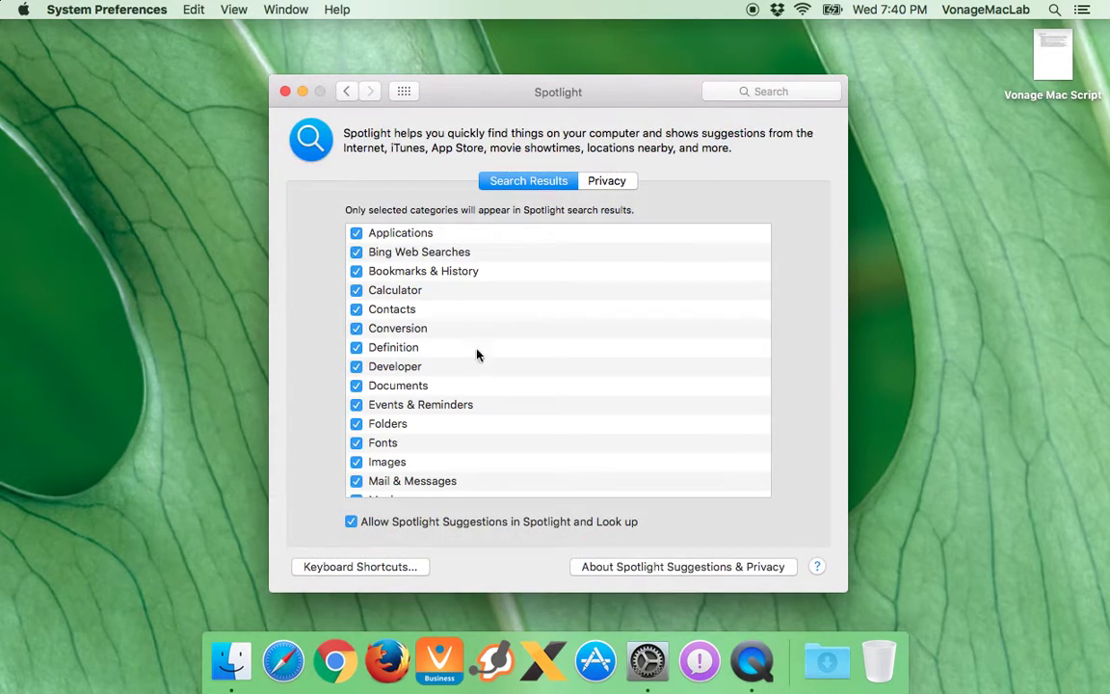
{"action": "scroll", "coordinate": [477, 332], "scroll_direction": "down", "scroll_amount": 5}
{"action": "scroll", "coordinate": [478, 365], "scroll_direction": "up", "scroll_amount": 5}
{"action": "left_click", "coordinate": [409, 92]}
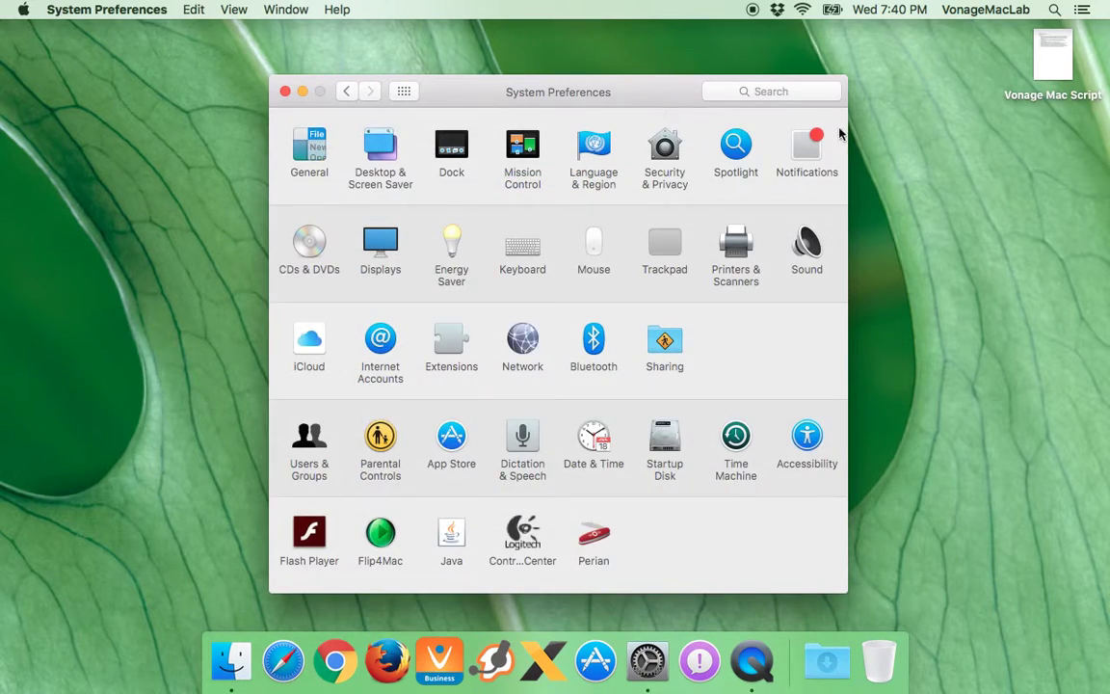
{"action": "left_click", "coordinate": [814, 160]}
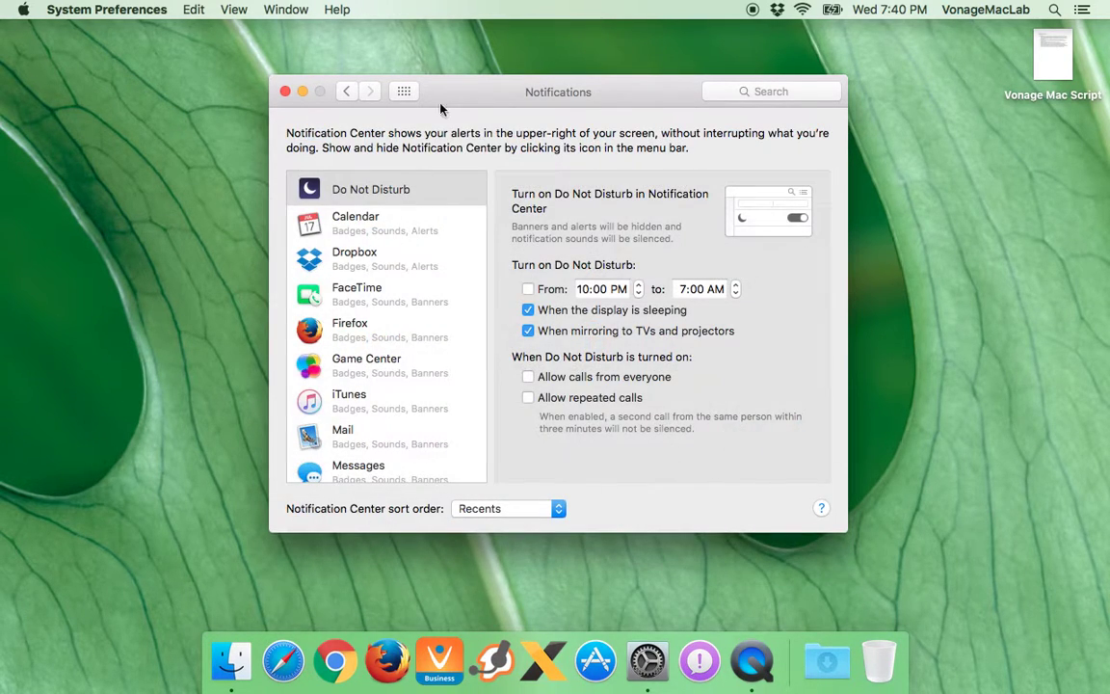
{"action": "left_click", "coordinate": [406, 92]}
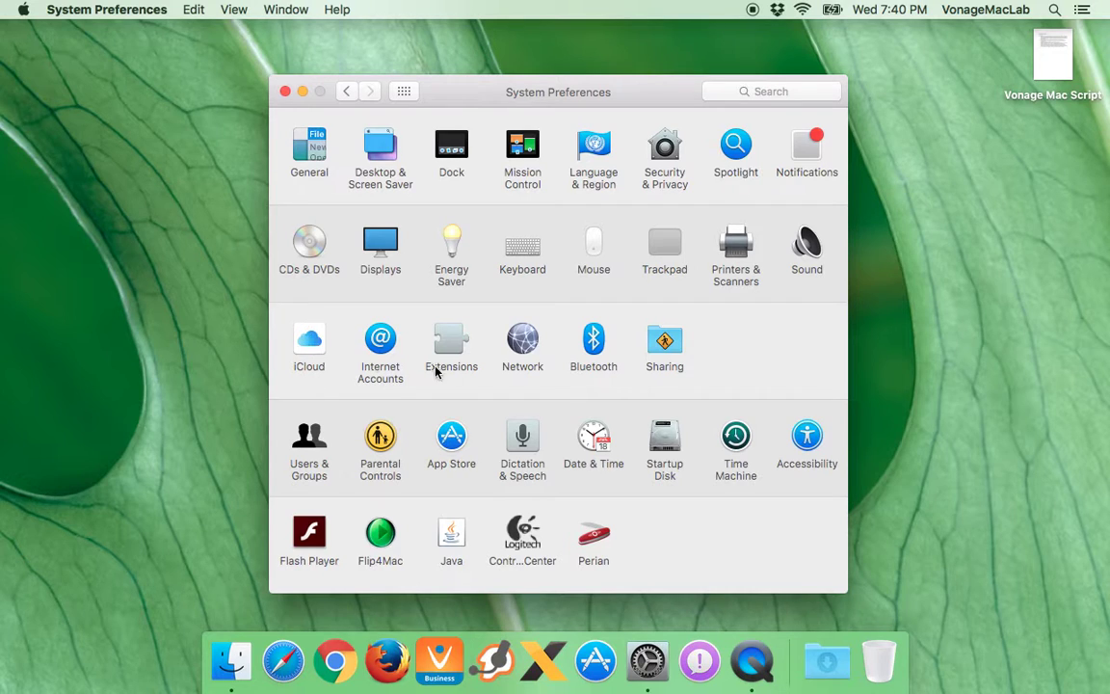
Unlock Network with the administrator's username and password, then select Wi-Fi showing IP 10.114.17.234
{"action": "left_click", "coordinate": [524, 342]}
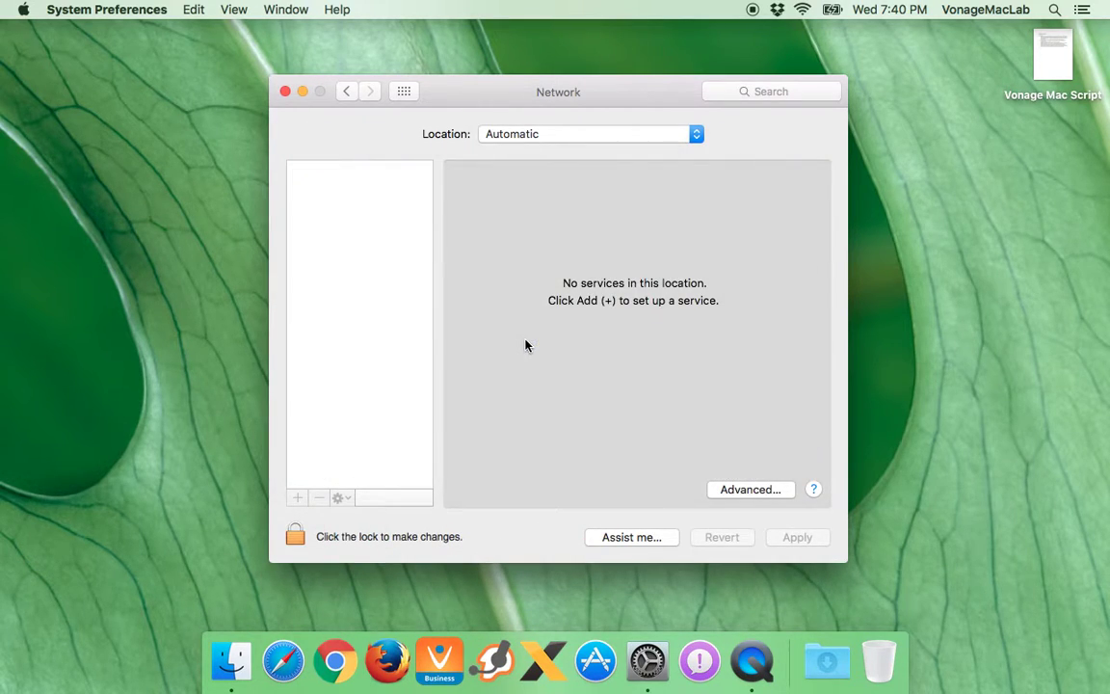
{"action": "left_click", "coordinate": [293, 536]}
{"action": "type", "text": "Rob Clark"}
{"action": "key", "text": "Tab"}
{"action": "type", "text": "*********"}
{"action": "key", "text": "Return"}
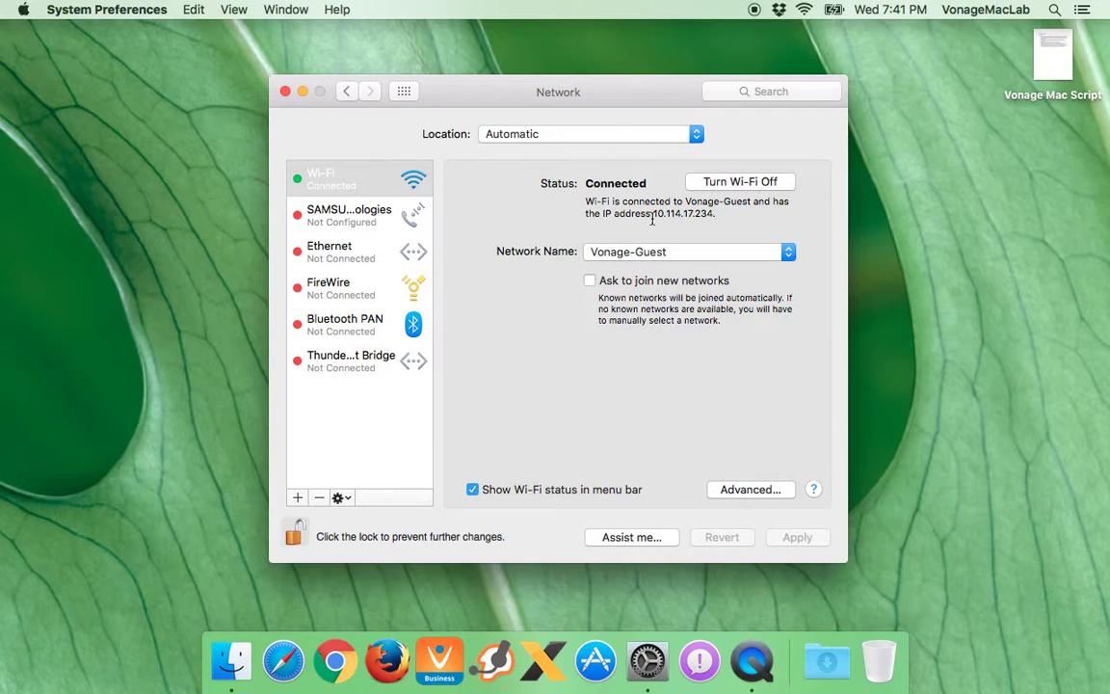
{"action": "left_click_drag", "start_coordinate": [715, 213], "coordinate": [656, 212]}
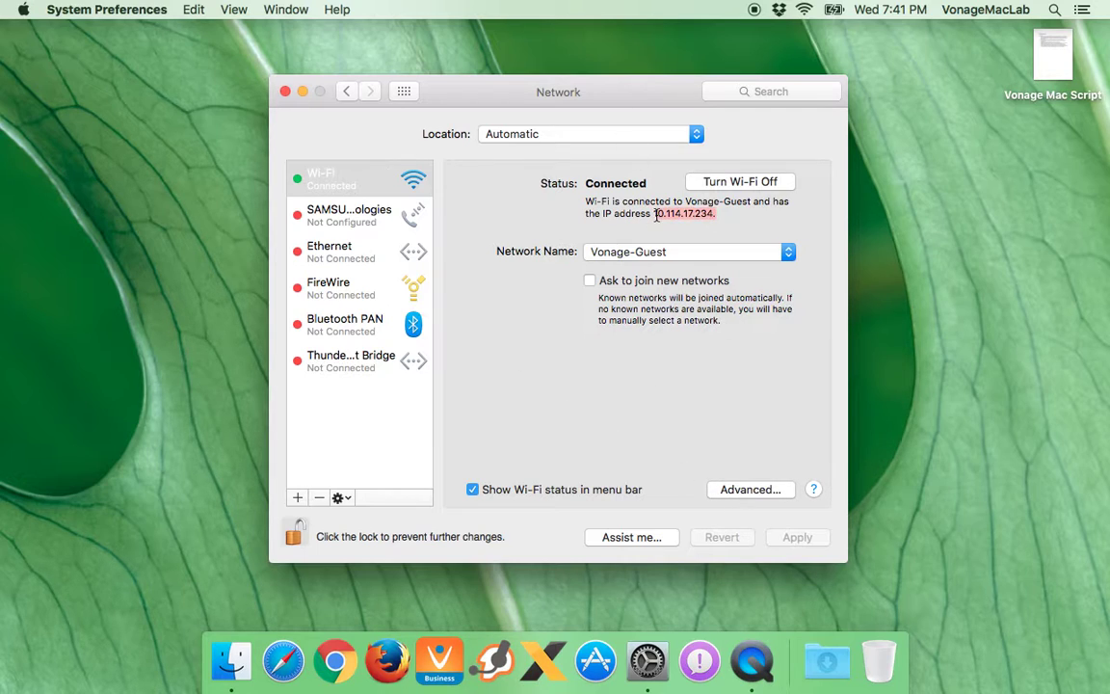
{"action": "left_click", "coordinate": [333, 185]}
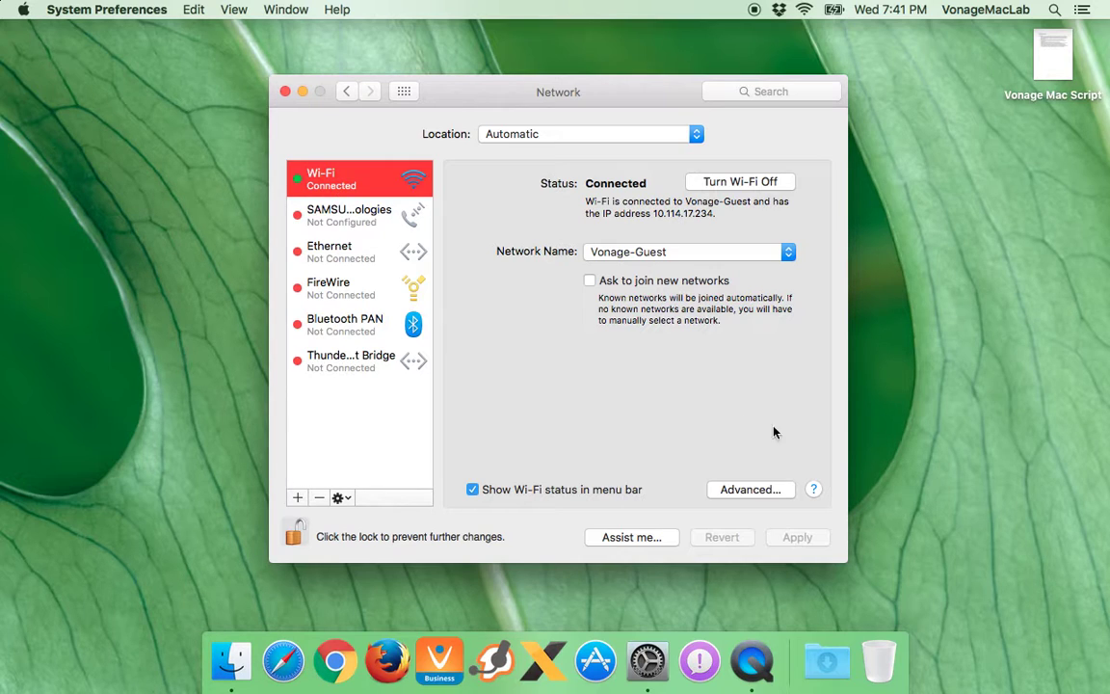
{"action": "left_click", "coordinate": [764, 492]}
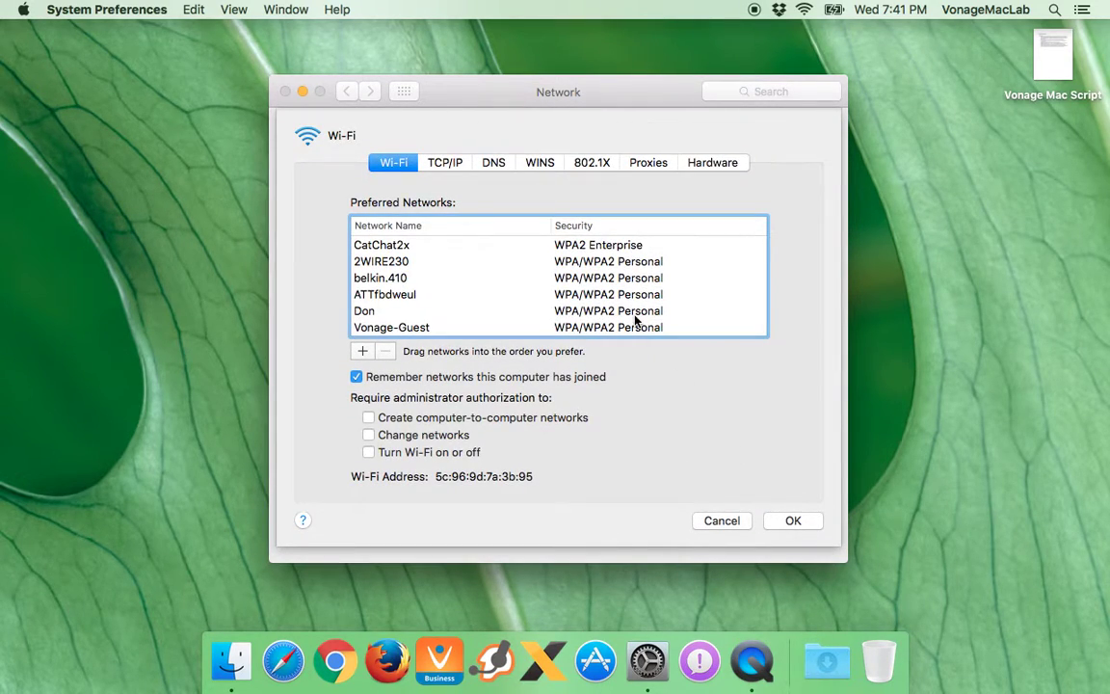
{"action": "left_click", "coordinate": [459, 297]}
{"action": "scroll", "coordinate": [465, 299], "scroll_direction": "down", "scroll_amount": 5}
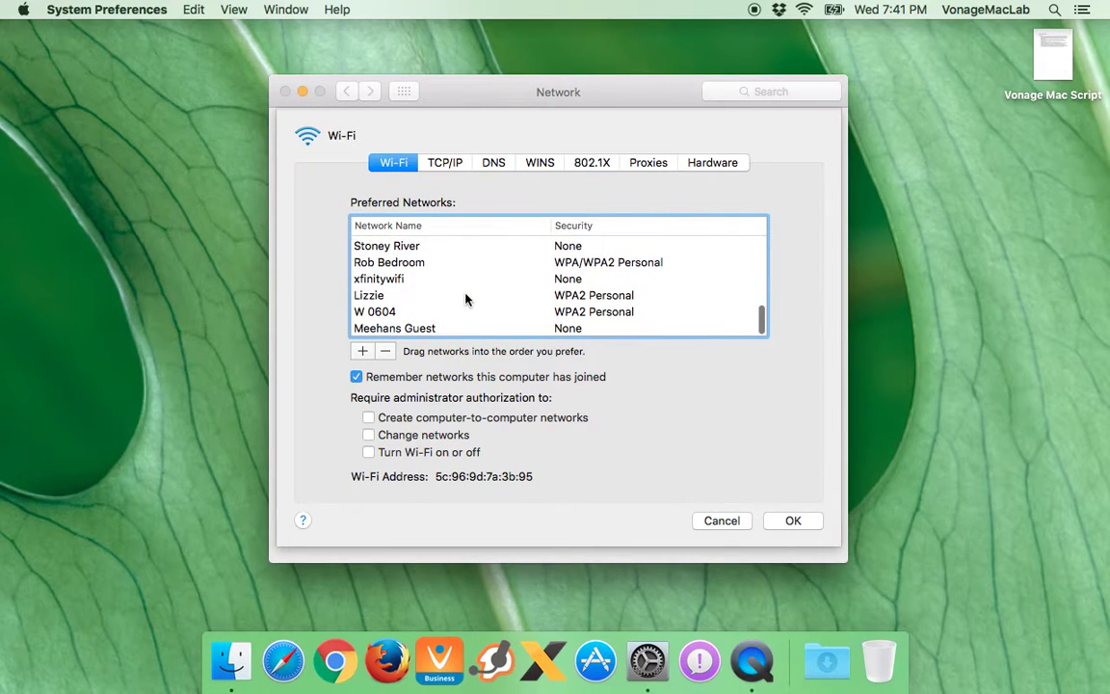
{"action": "scroll", "coordinate": [466, 298], "scroll_direction": "up", "scroll_amount": 3}
{"action": "scroll", "coordinate": [465, 298], "scroll_direction": "up", "scroll_amount": 6}
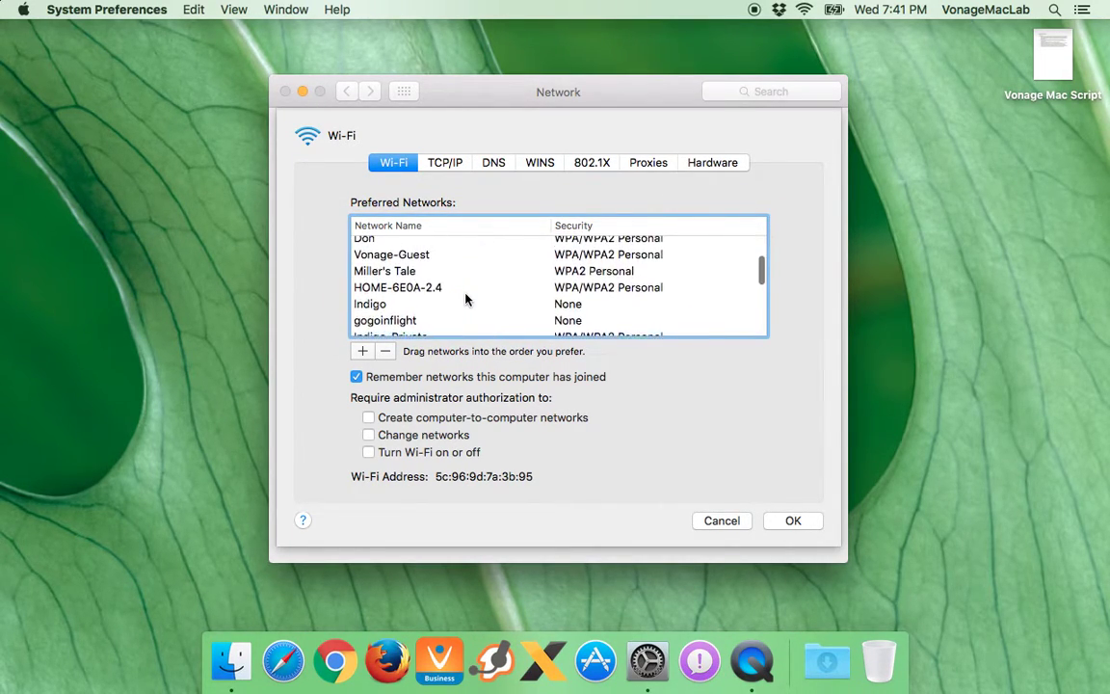
{"action": "left_click", "coordinate": [454, 166]}
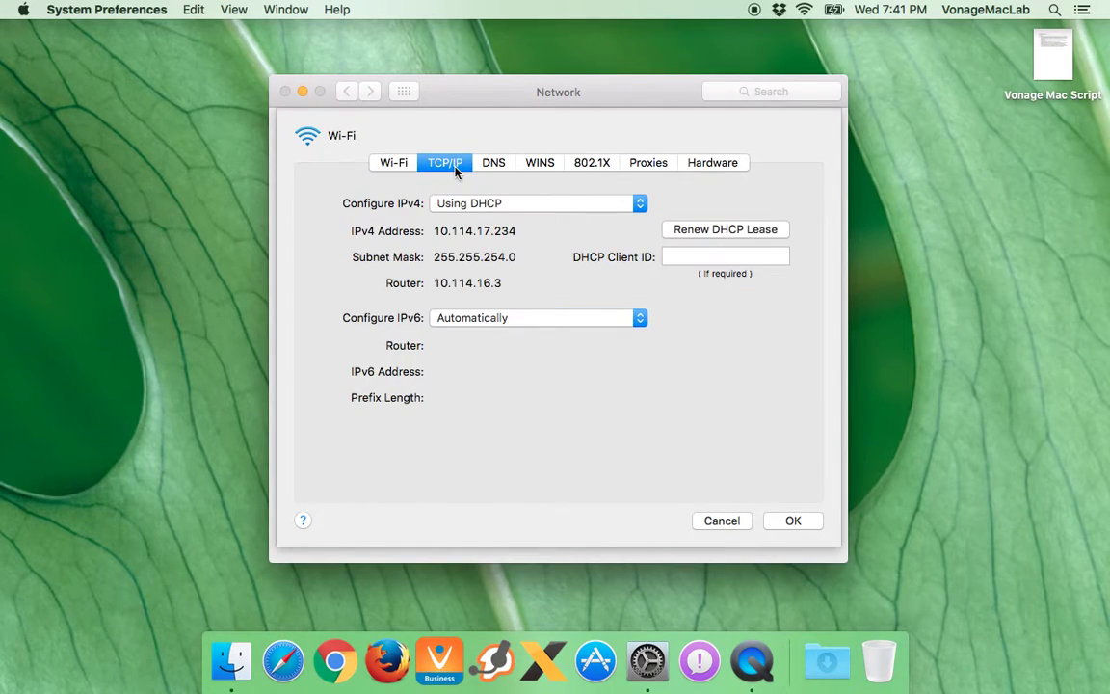
{"action": "left_click", "coordinate": [465, 204]}
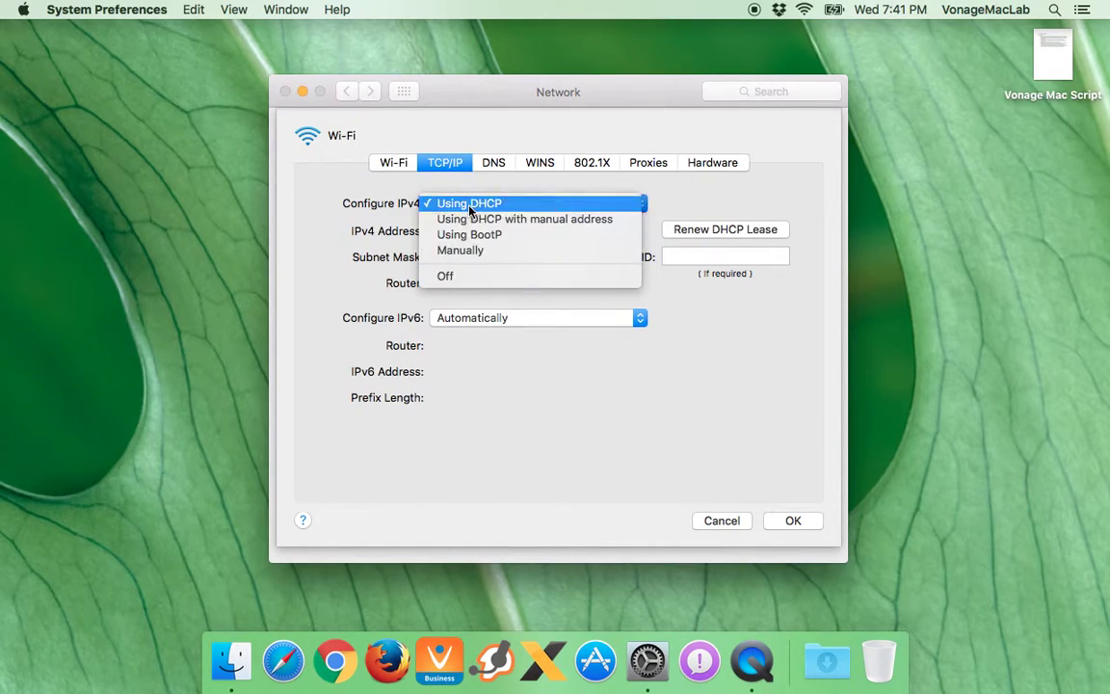
{"action": "left_click", "coordinate": [383, 203]}
{"action": "left_click_drag", "start_coordinate": [435, 231], "coordinate": [528, 231]}
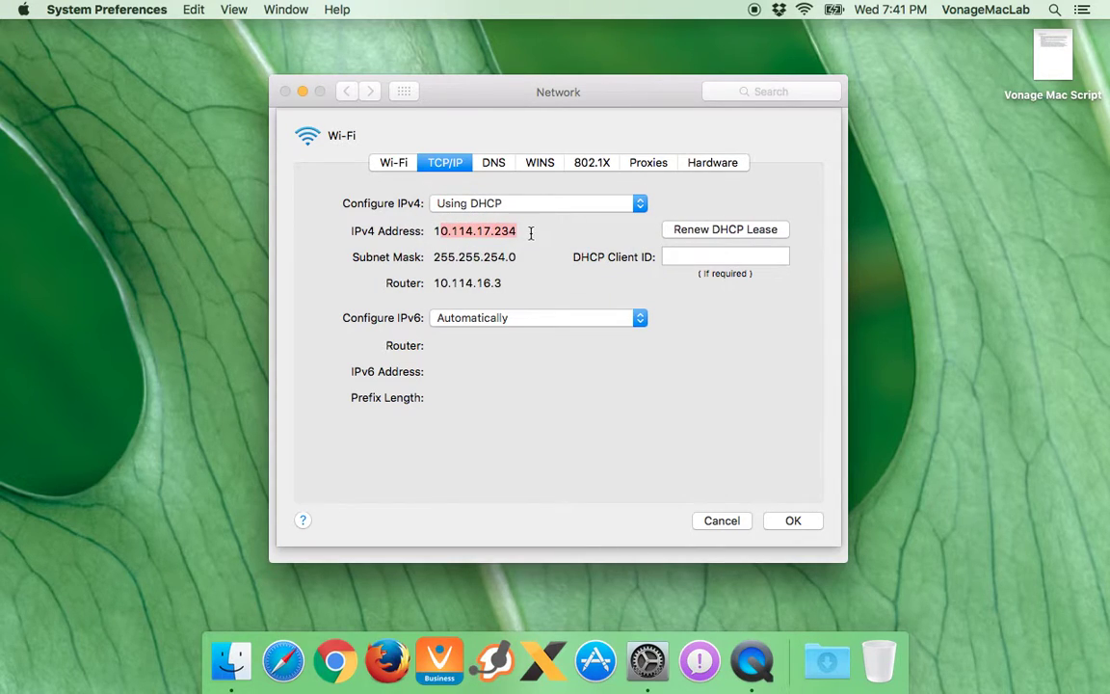
{"action": "left_click_drag", "start_coordinate": [516, 286], "coordinate": [430, 284]}
{"action": "left_click", "coordinate": [500, 281]}
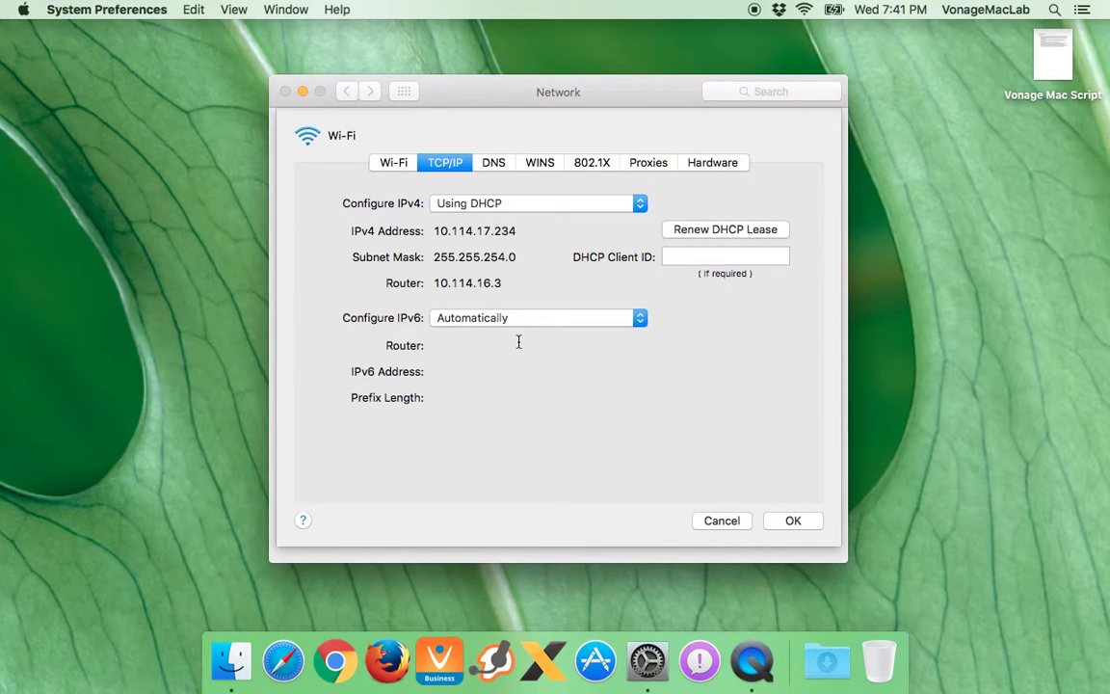
{"action": "left_click", "coordinate": [528, 320]}
{"action": "left_click", "coordinate": [555, 304]}
{"action": "left_click", "coordinate": [491, 164]}
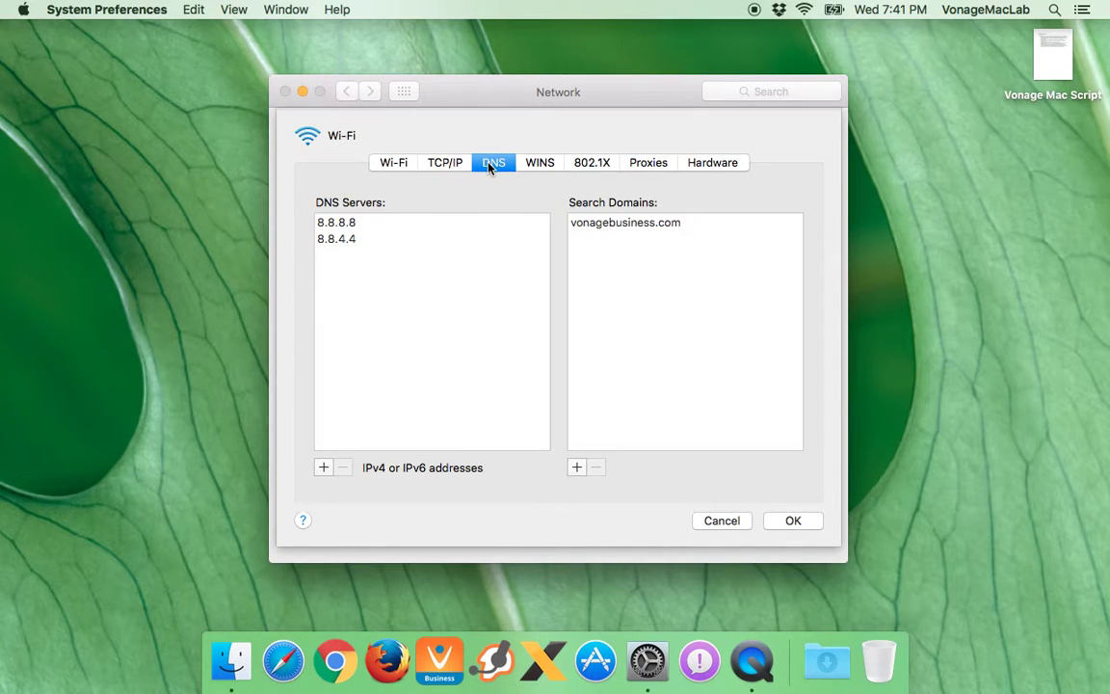
{"action": "left_click", "coordinate": [543, 166]}
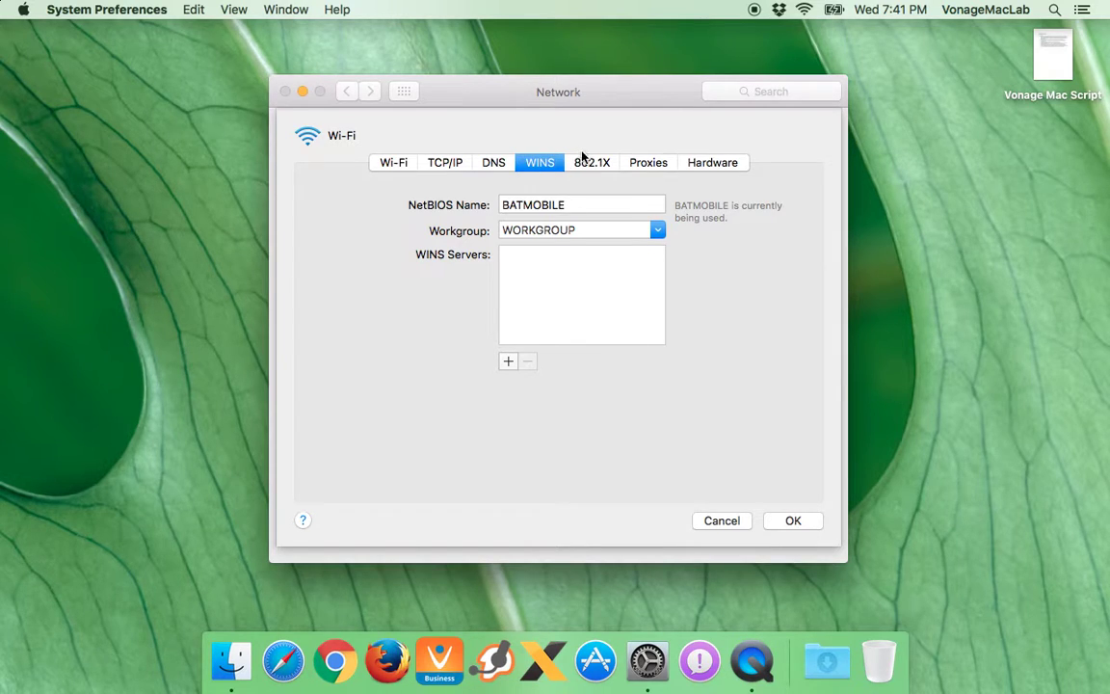
{"action": "left_click", "coordinate": [584, 162]}
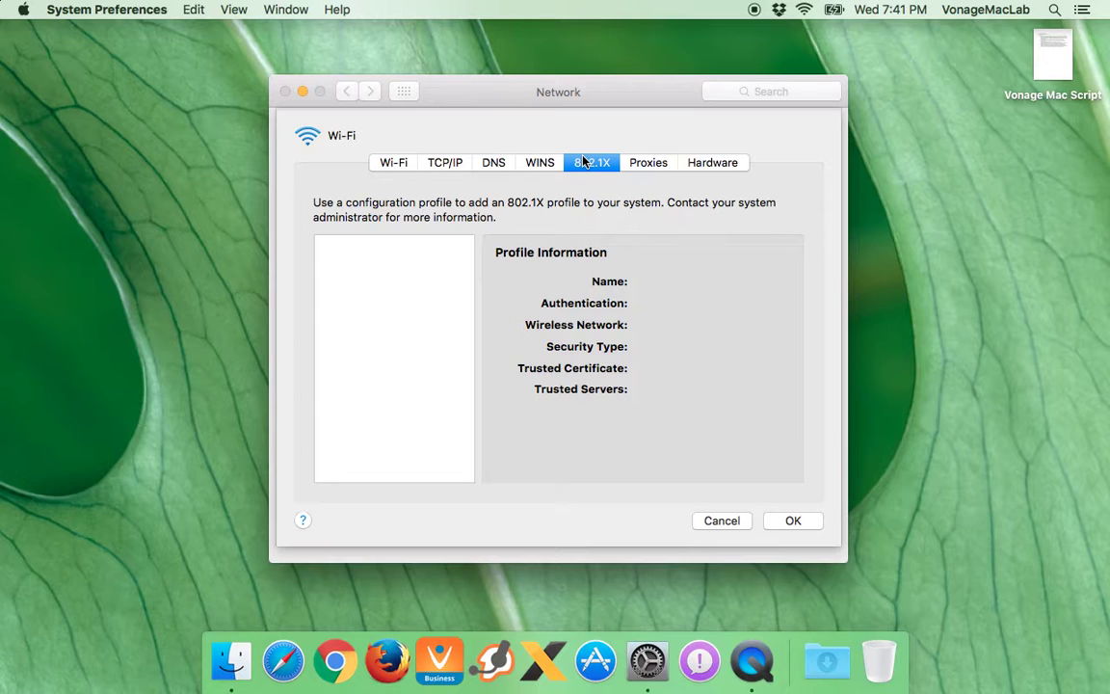
{"action": "left_click", "coordinate": [648, 163]}
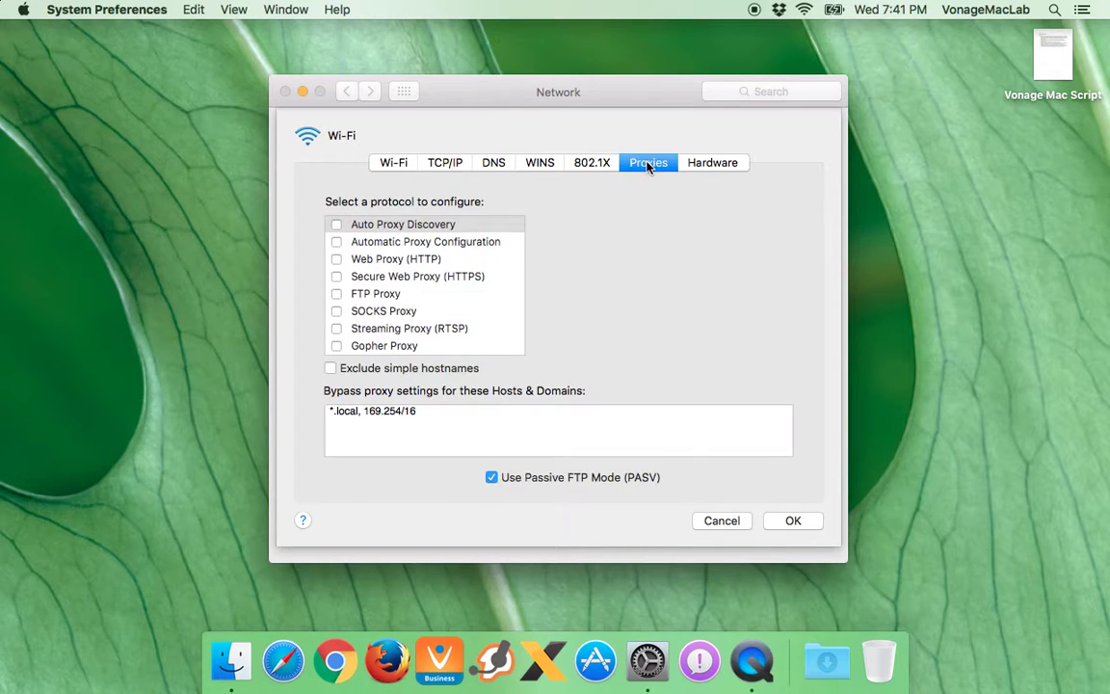
{"action": "scroll", "coordinate": [431, 287], "scroll_direction": "down", "scroll_amount": 2}
{"action": "scroll", "coordinate": [431, 282], "scroll_direction": "up", "scroll_amount": 2}
{"action": "left_click", "coordinate": [713, 160]}
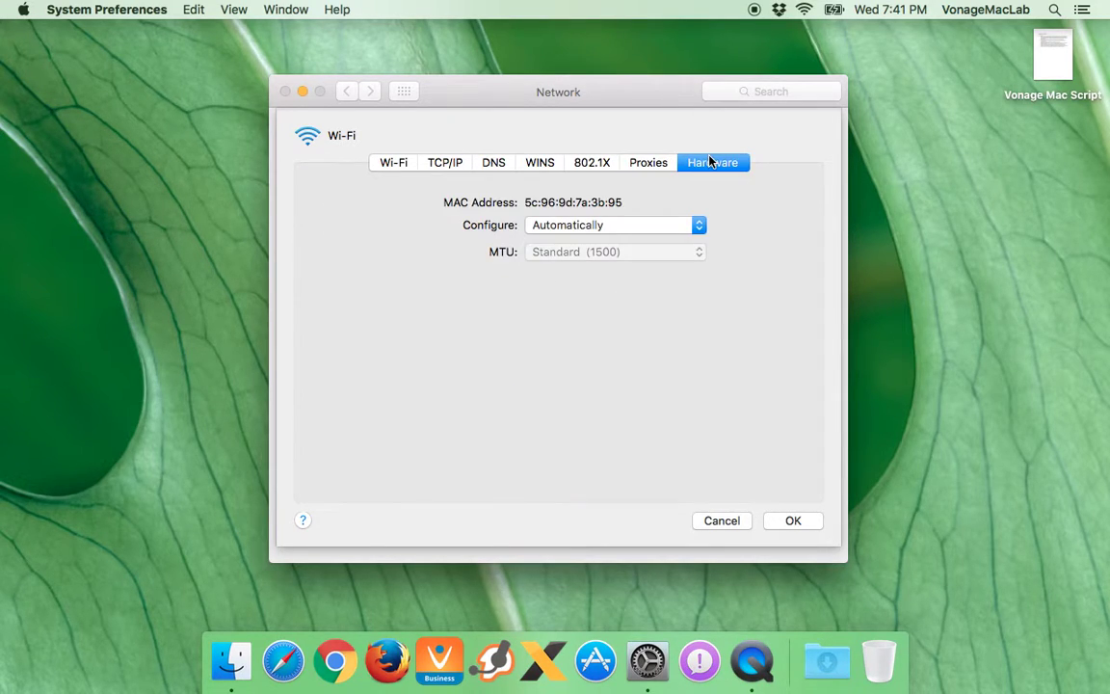
{"action": "left_click", "coordinate": [559, 227]}
{"action": "left_click", "coordinate": [548, 229]}
{"action": "left_click", "coordinate": [600, 229]}
{"action": "left_click", "coordinate": [598, 241]}
{"action": "left_click", "coordinate": [589, 236]}
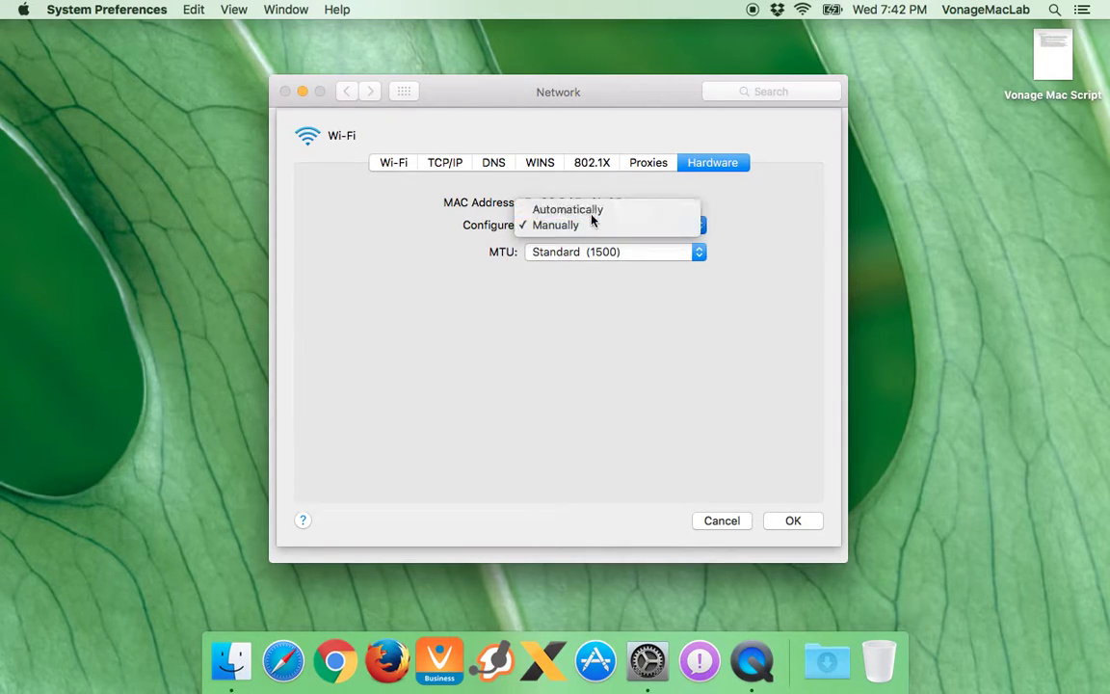
{"action": "left_click", "coordinate": [578, 209]}
{"action": "left_click", "coordinate": [384, 161]}
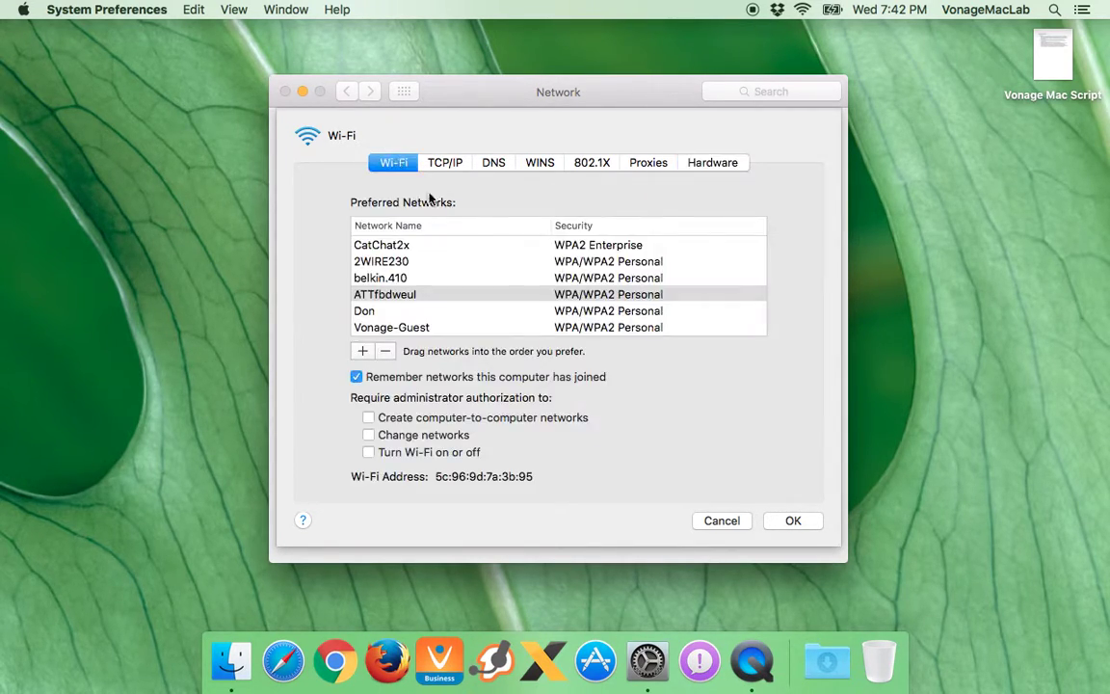
{"action": "left_click", "coordinate": [723, 520]}
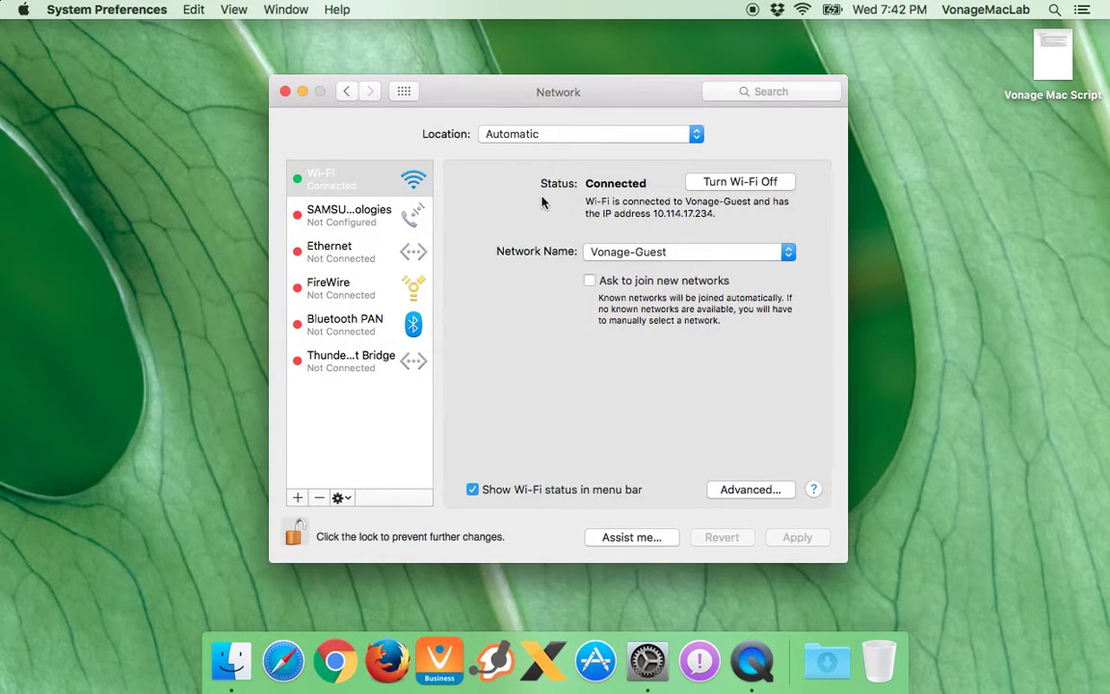
Glance at the Desktop & Screen Saver pane and return to all preference panes
{"action": "left_click", "coordinate": [403, 91]}
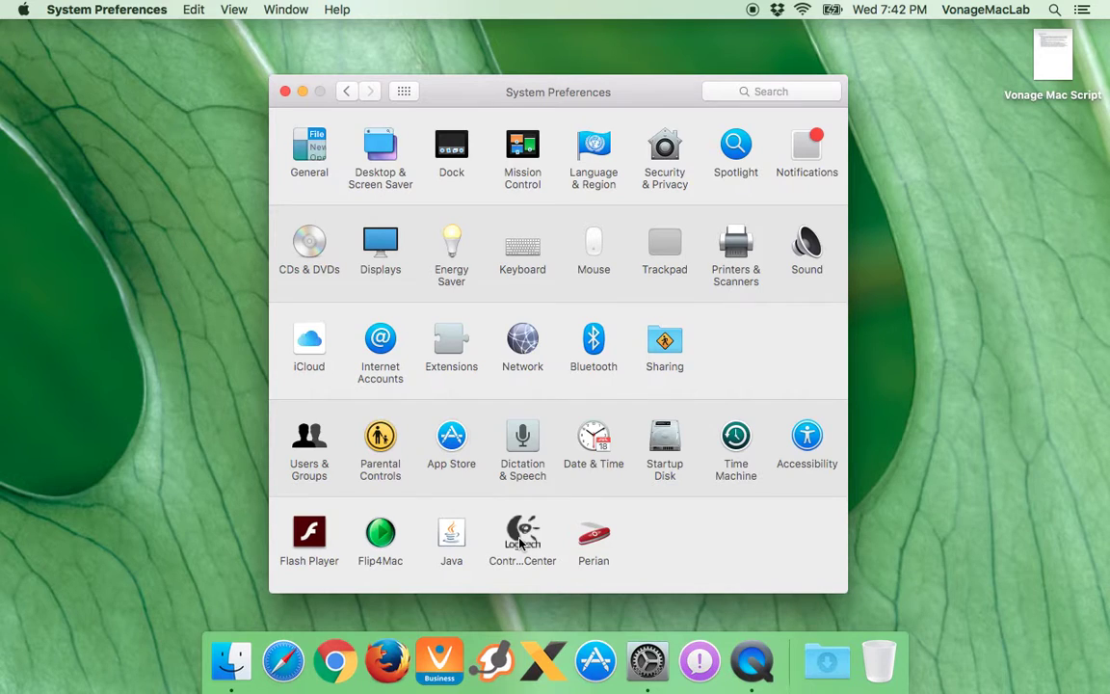
{"action": "left_click", "coordinate": [380, 149]}
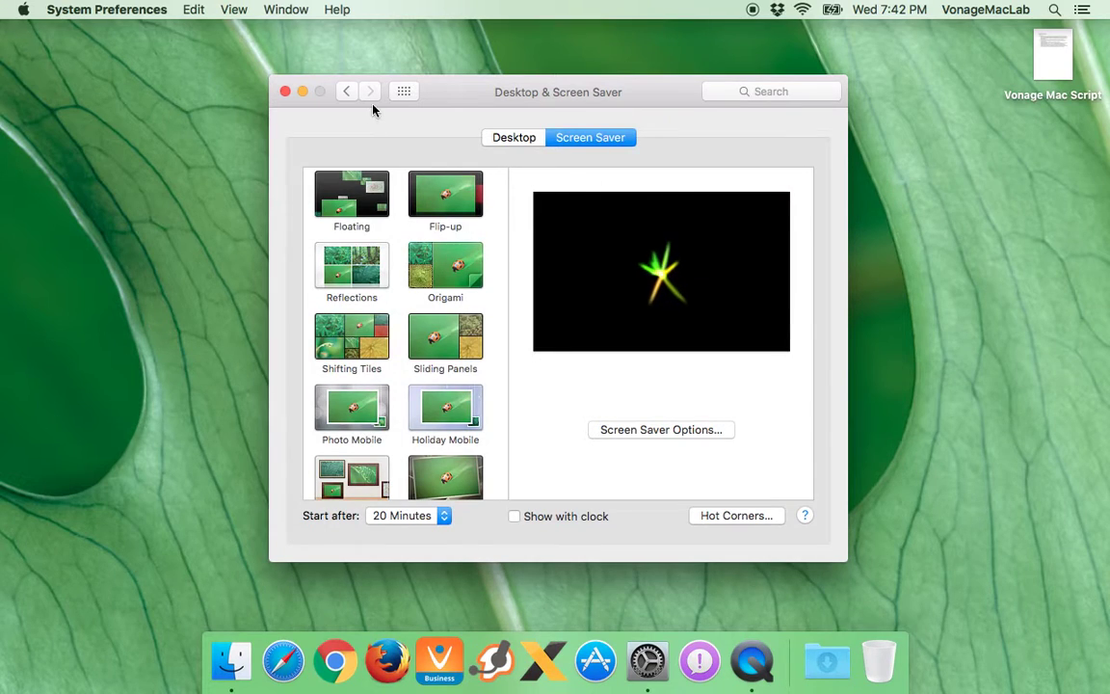
{"action": "left_click", "coordinate": [403, 90]}
Open Security & Privacy, cancel the unlock prompt, and quit System Preferences with Cmd+Q
{"action": "left_click", "coordinate": [667, 146]}
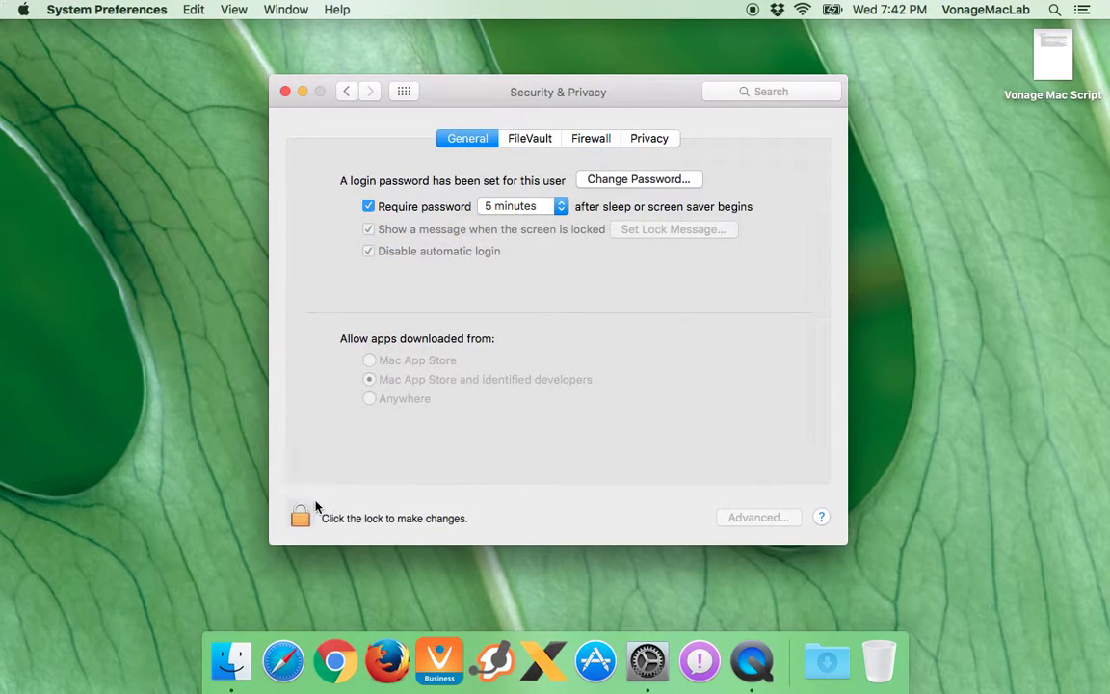
{"action": "left_click", "coordinate": [301, 515]}
{"action": "left_click", "coordinate": [626, 299]}
{"action": "key", "text": "super+q"}
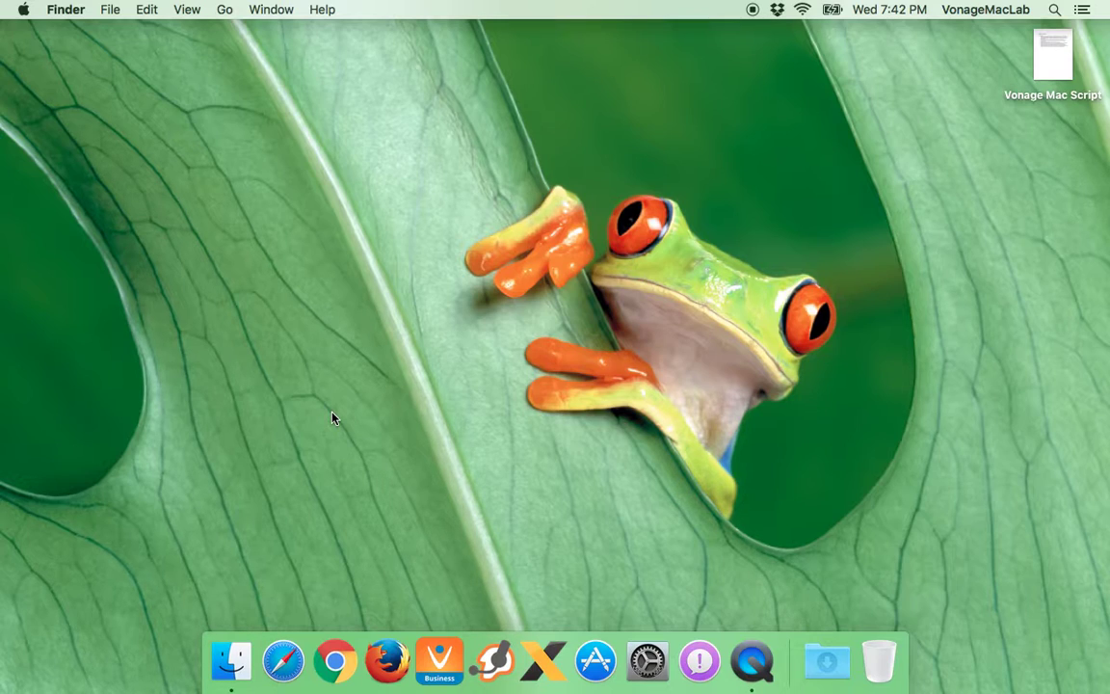
Look at the Apple menu, then open and close a new Finder window
{"action": "left_click", "coordinate": [24, 9]}
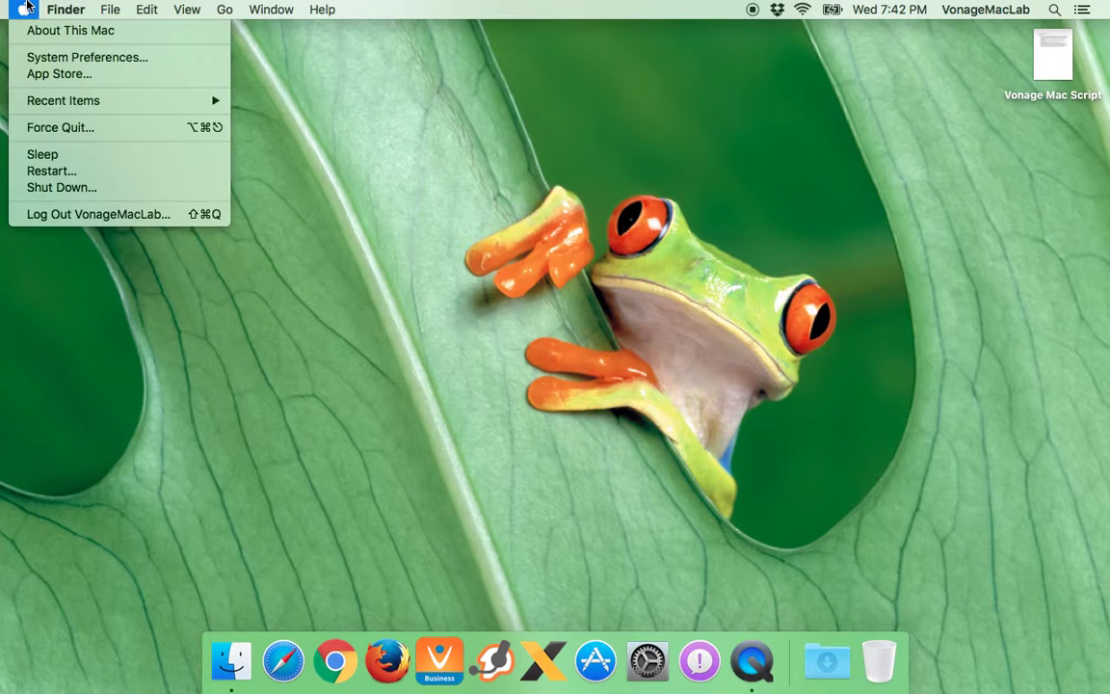
{"action": "mouse_move", "coordinate": [60, 8]}
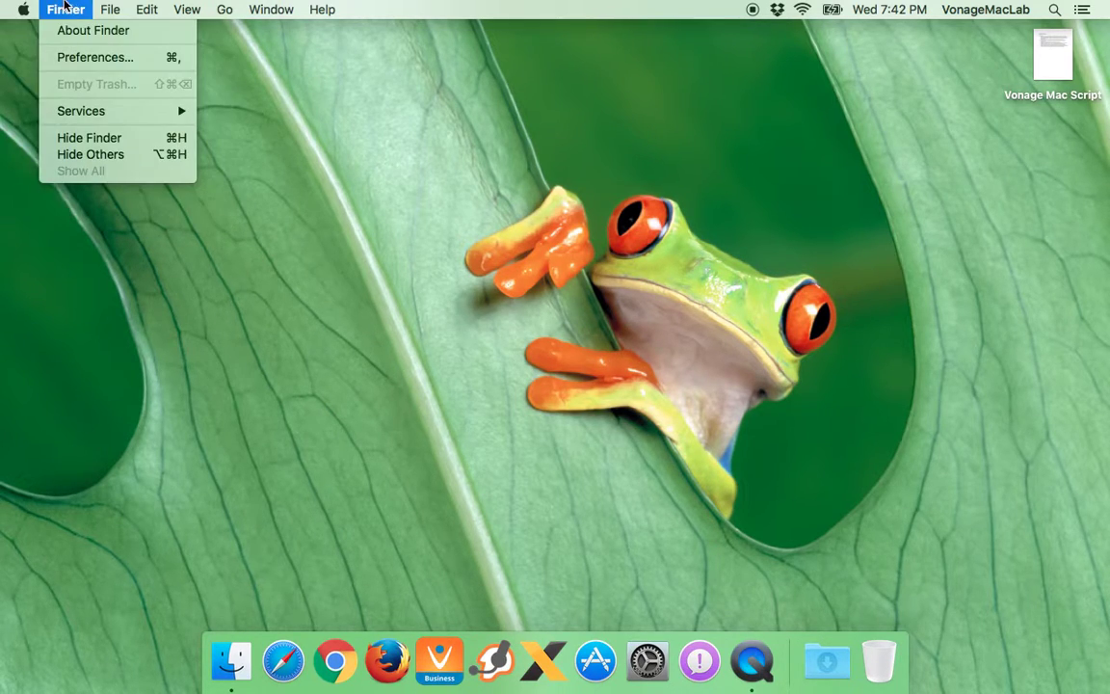
{"action": "left_click", "coordinate": [231, 660]}
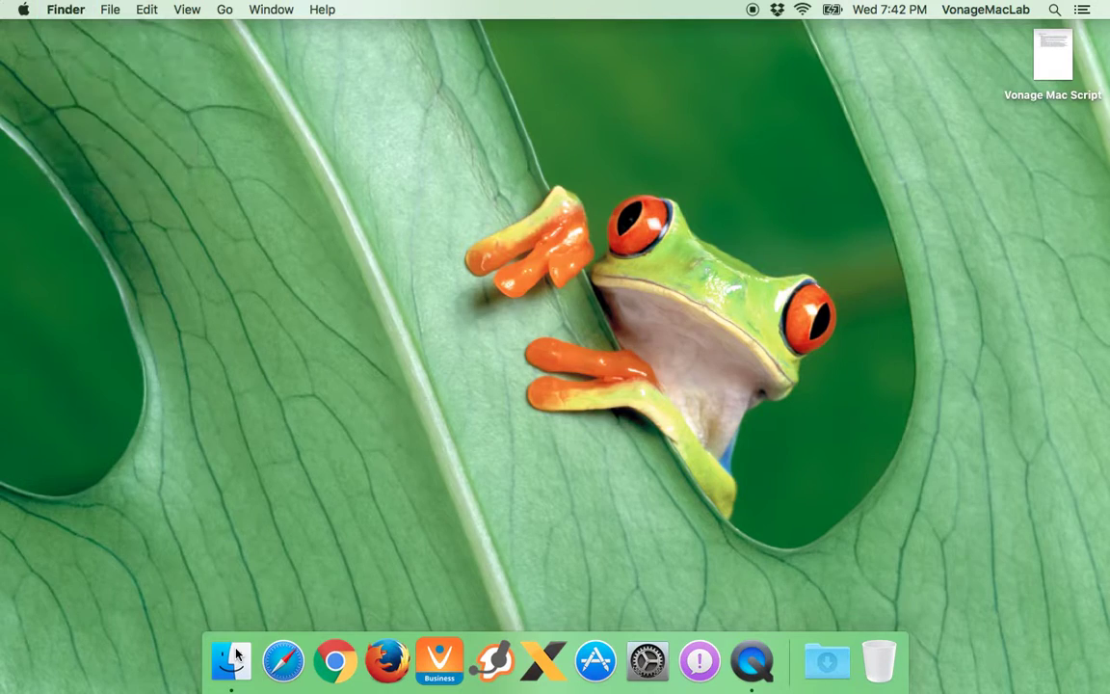
{"action": "left_click", "coordinate": [29, 63]}
Launch System Preferences via Spotlight 'system', then switch to QuickTime Player's File menu
{"action": "left_click", "coordinate": [1055, 9]}
{"action": "type", "text": "system"}
{"action": "key", "text": "Return"}
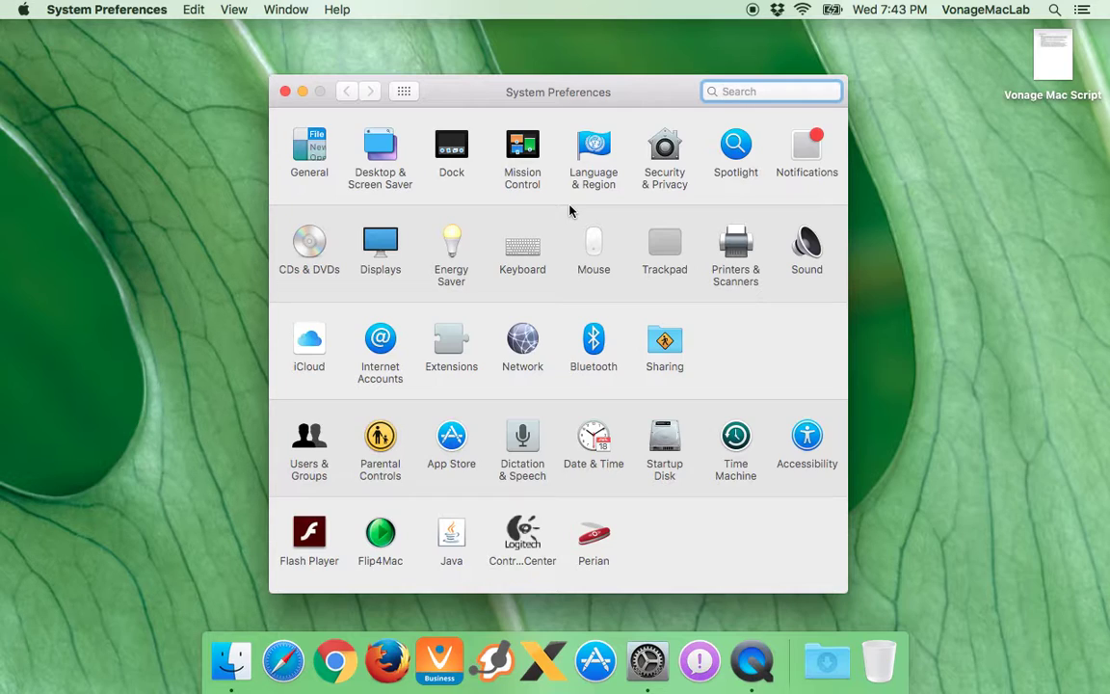
{"action": "left_click", "coordinate": [752, 661]}
{"action": "left_click", "coordinate": [136, 7]}
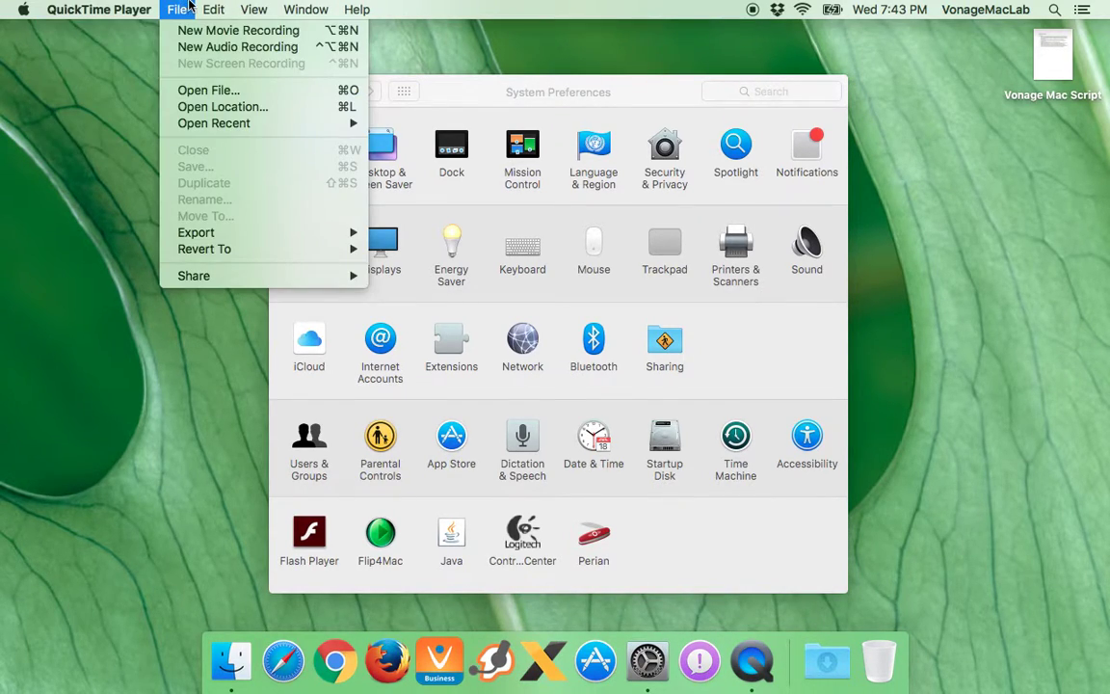